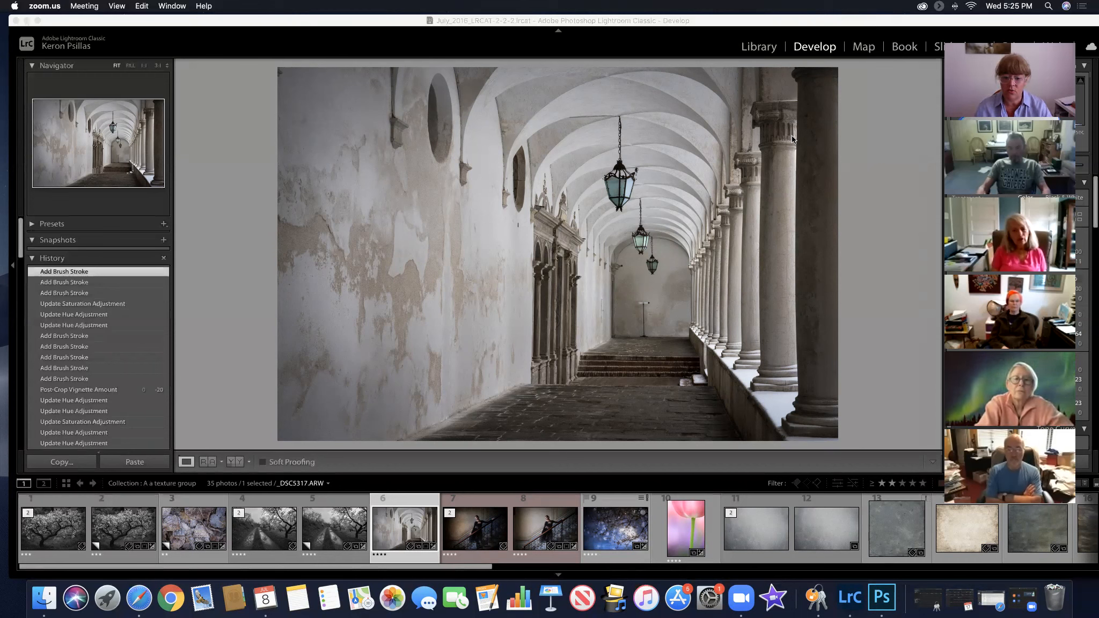
Compare the two versions of the woman-on-the-staircase photo, 7 and 8, side by side in the Library's Survey view
{"action": "left_click", "coordinate": [531, 528]}
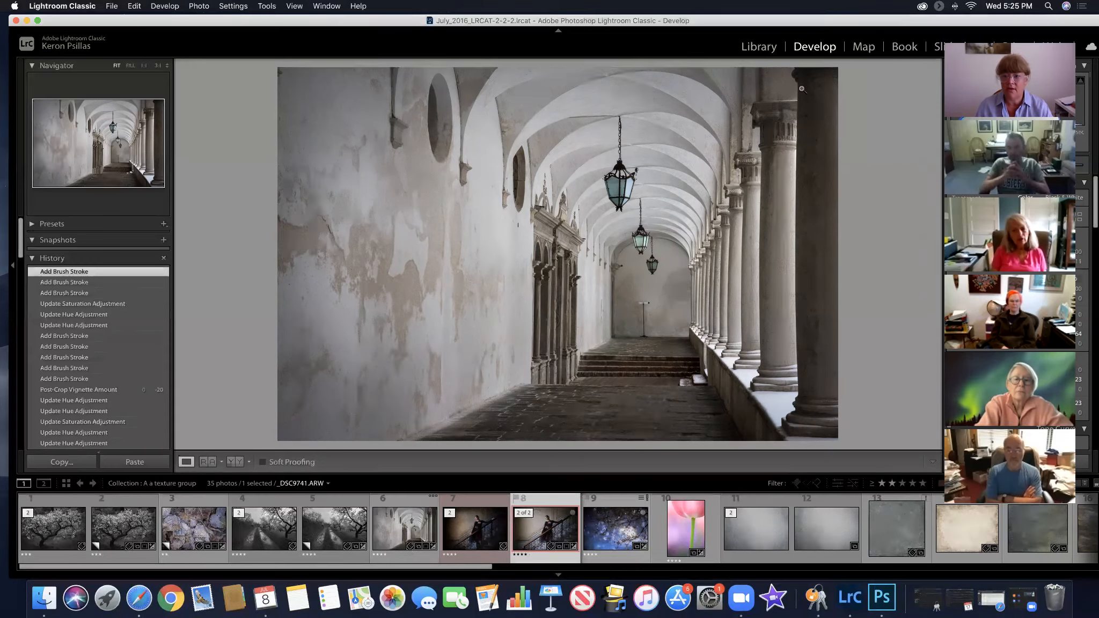
{"action": "left_click", "coordinate": [754, 49]}
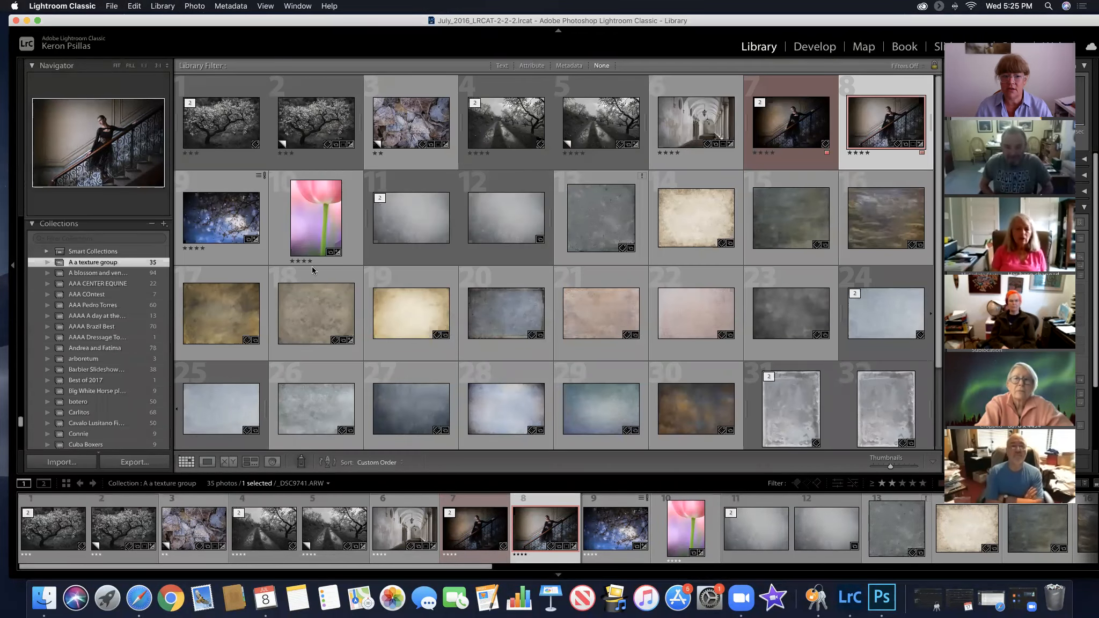
{"action": "left_click", "coordinate": [249, 462]}
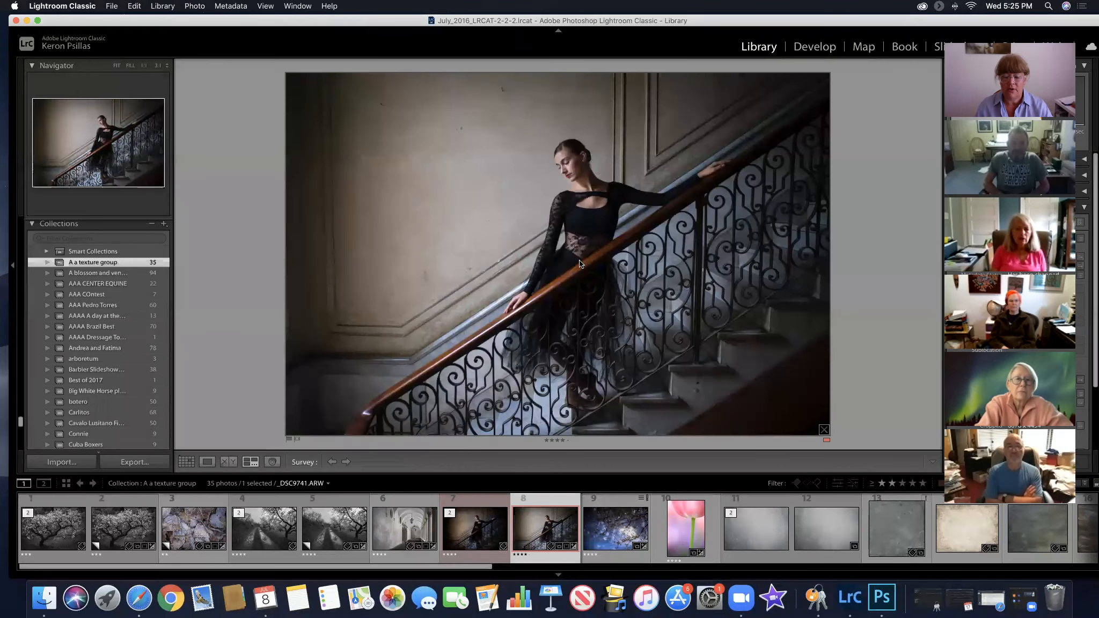
{"action": "left_click", "coordinate": [469, 538], "text": "super"}
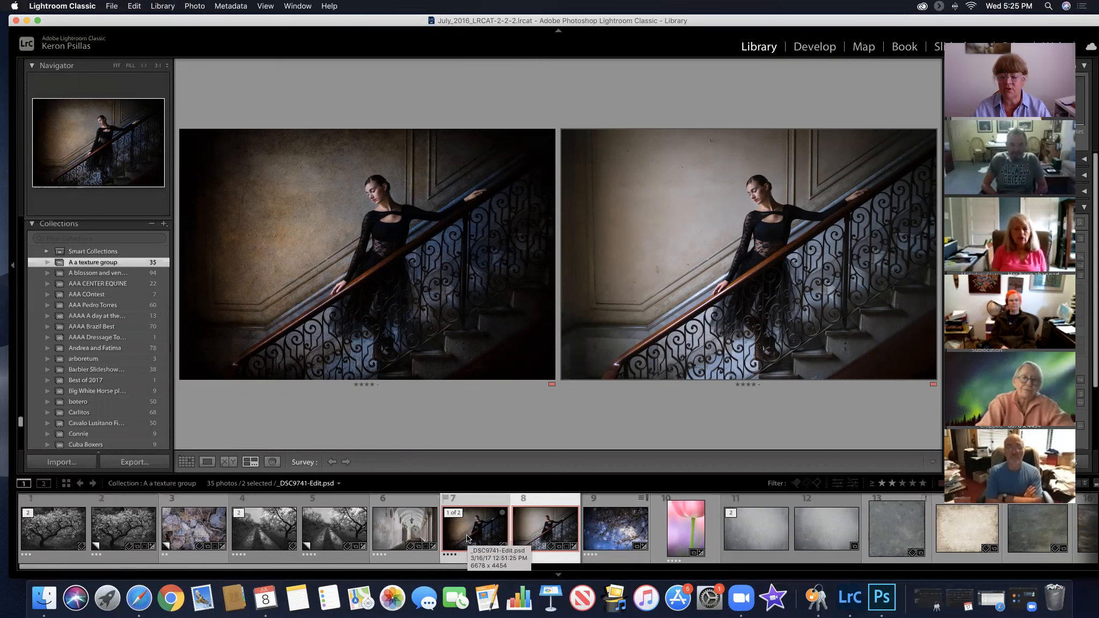
{"action": "left_click", "coordinate": [665, 301]}
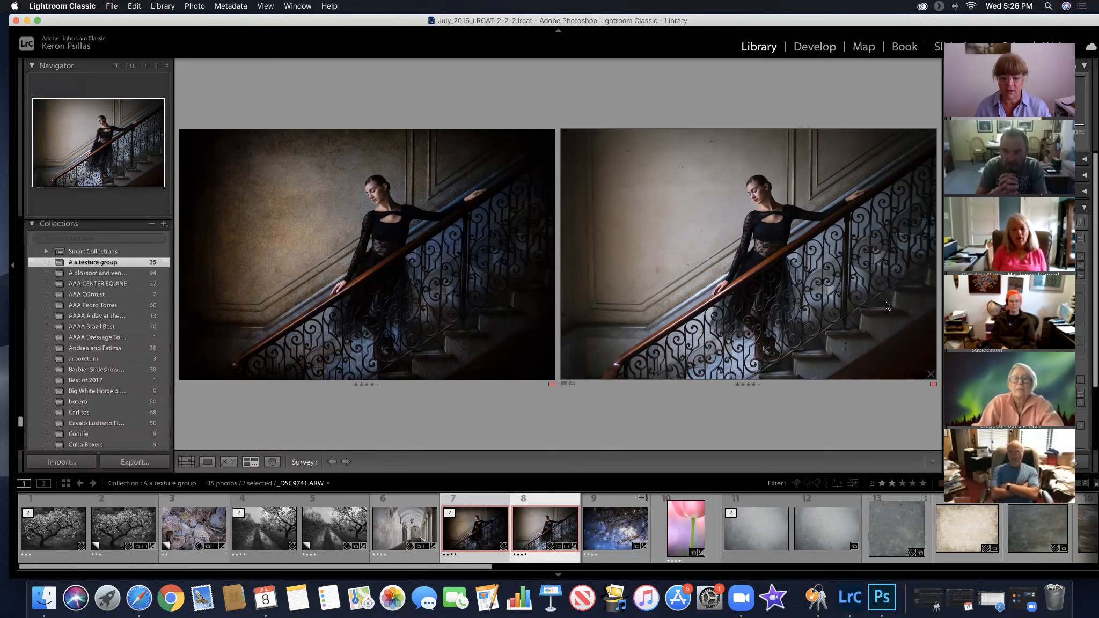
Survey the arched corridor photo with grey texture 11 and mottled brown texture 18, trying out and dropping cream texture 19
{"action": "left_click", "coordinate": [396, 530]}
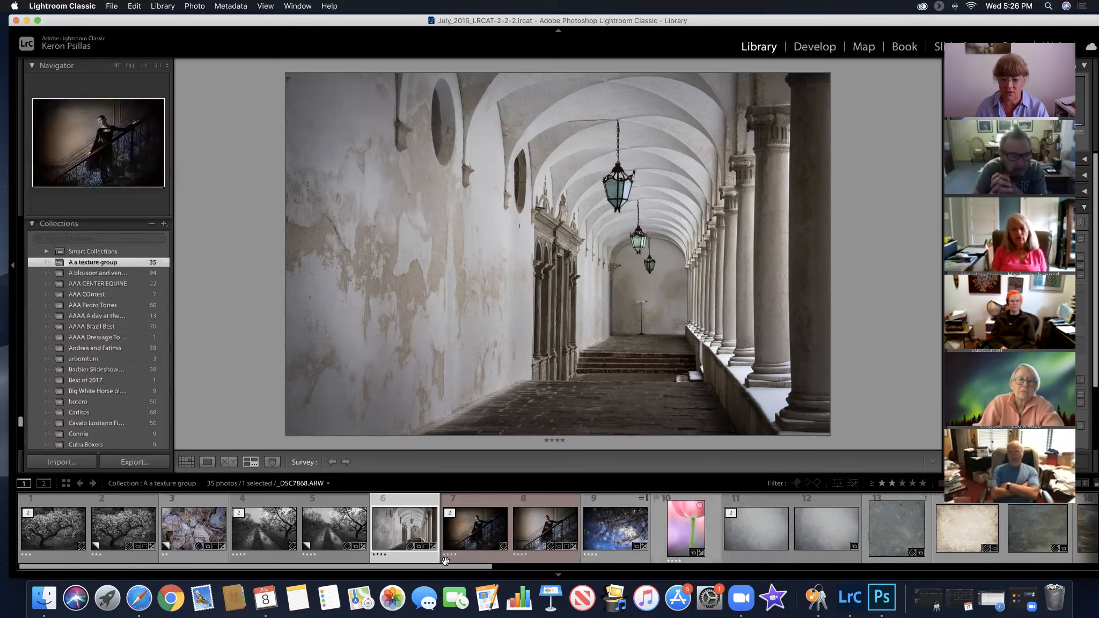
{"action": "left_click_drag", "start_coordinate": [474, 569], "coordinate": [638, 574]}
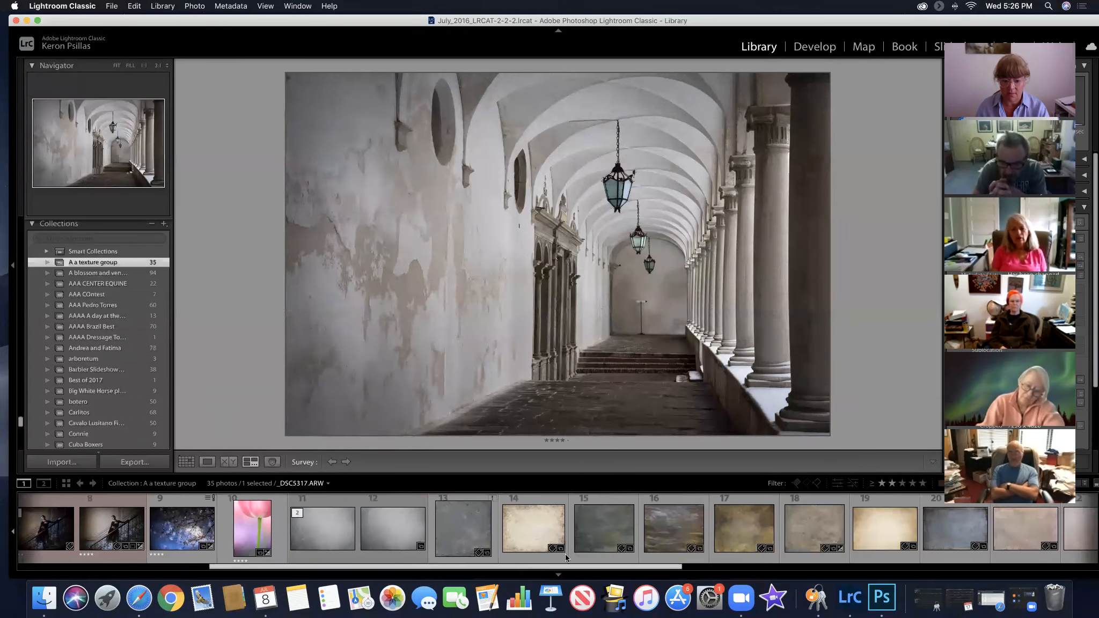
{"action": "left_click", "coordinate": [328, 526], "text": "super"}
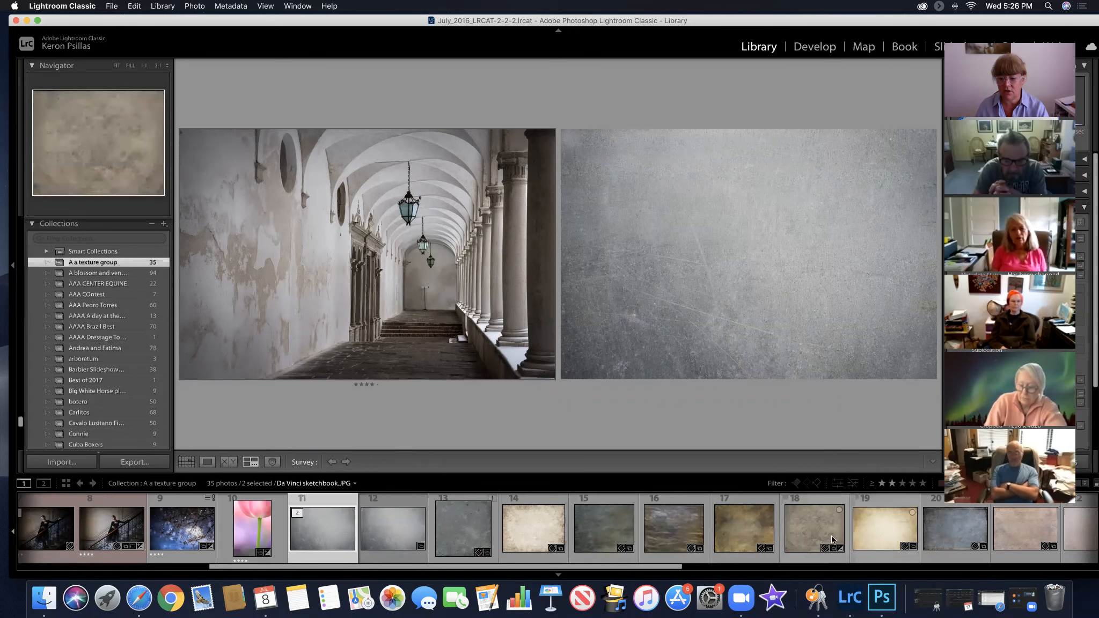
{"action": "left_click", "coordinate": [817, 527], "text": "super"}
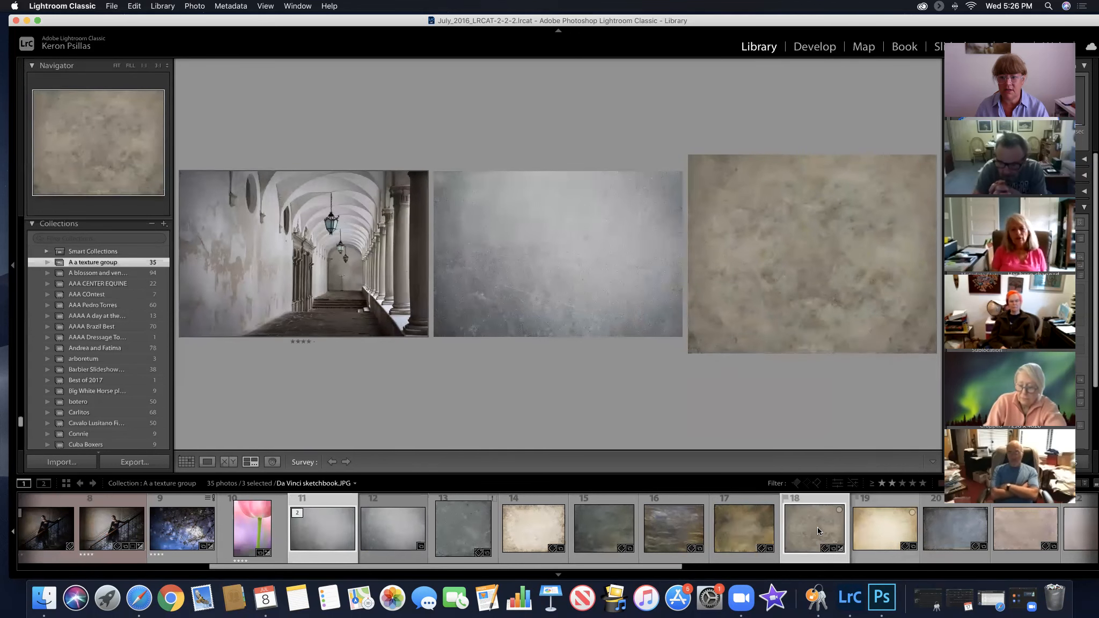
{"action": "scroll", "coordinate": [831, 529], "scroll_direction": "right", "scroll_amount": 3}
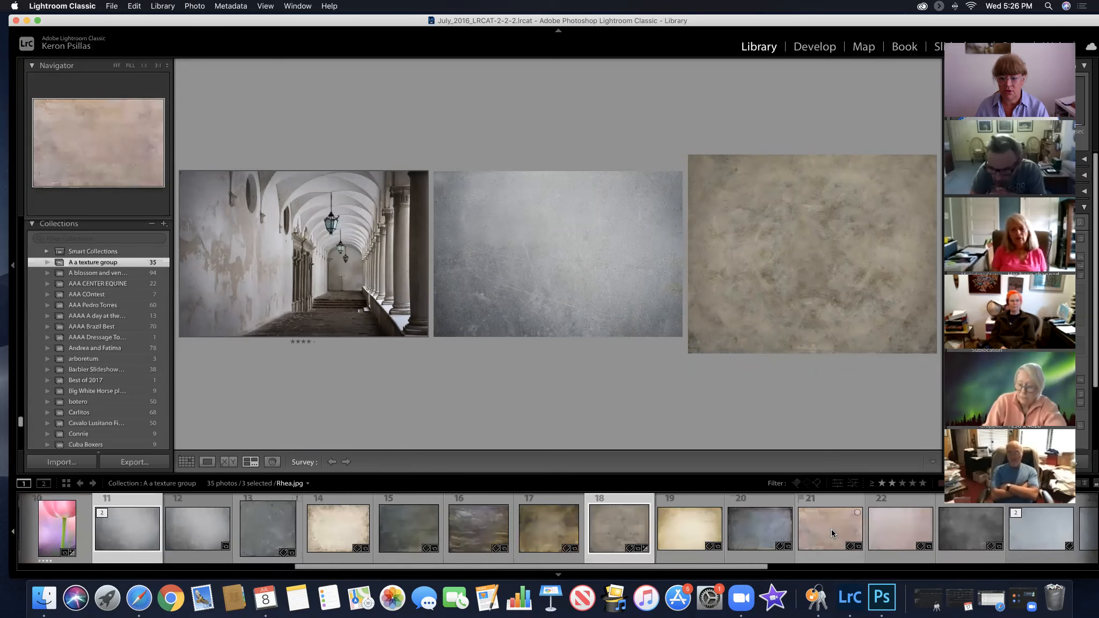
{"action": "left_click", "coordinate": [693, 527], "text": "super"}
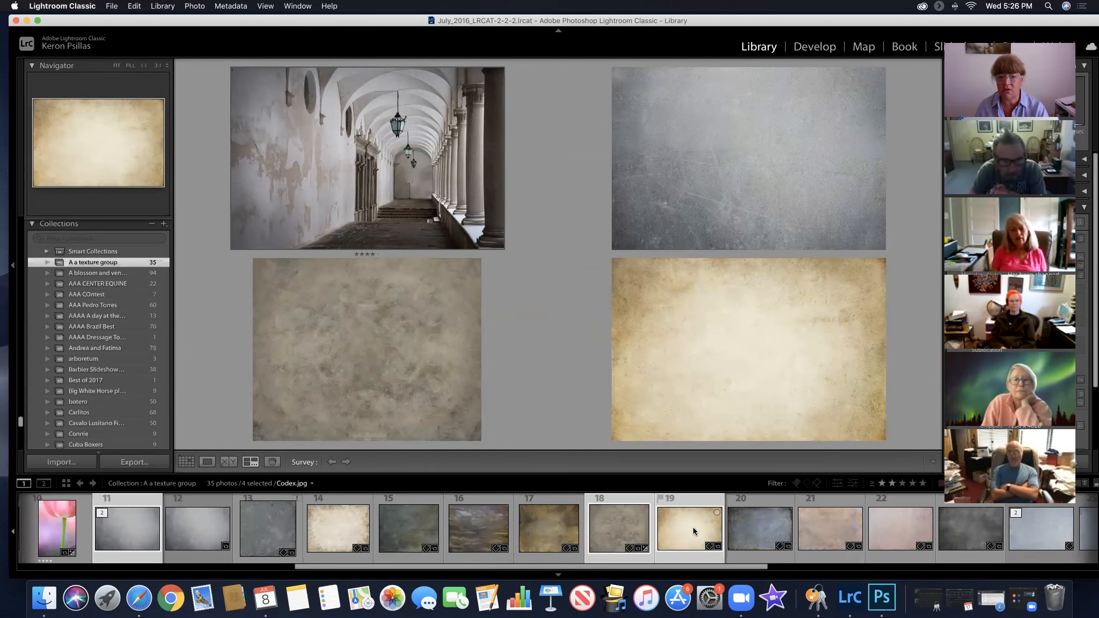
{"action": "left_click", "coordinate": [694, 527], "text": "super"}
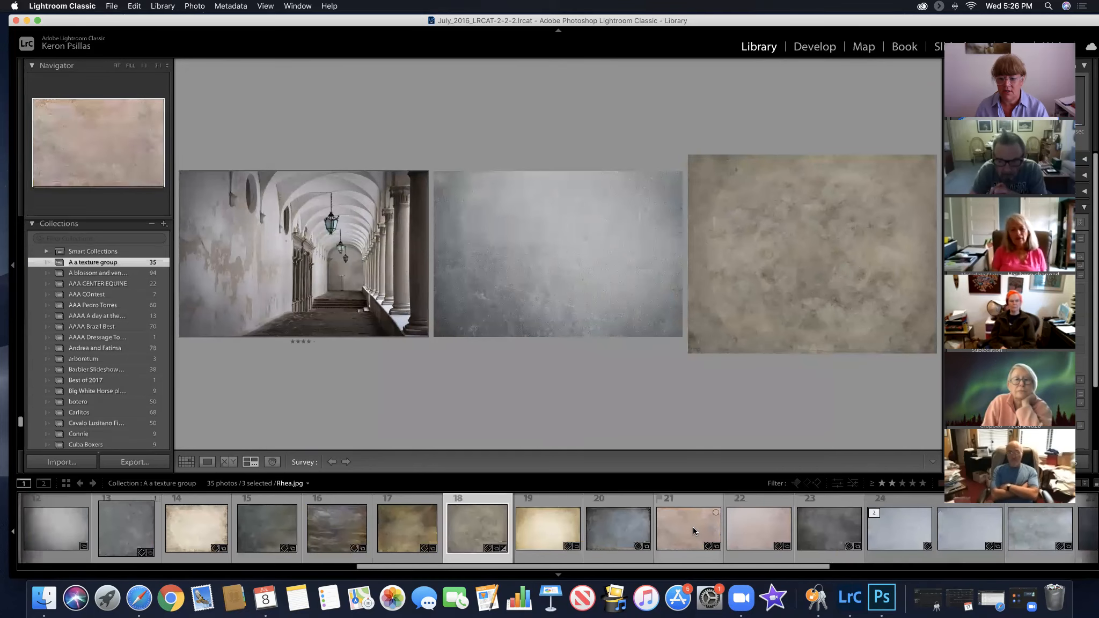
Add dark grey texture 23, pale blue texture 25 and blue-green texture 29 to the corridor photo's survey
{"action": "left_click", "coordinate": [737, 527], "text": "super"}
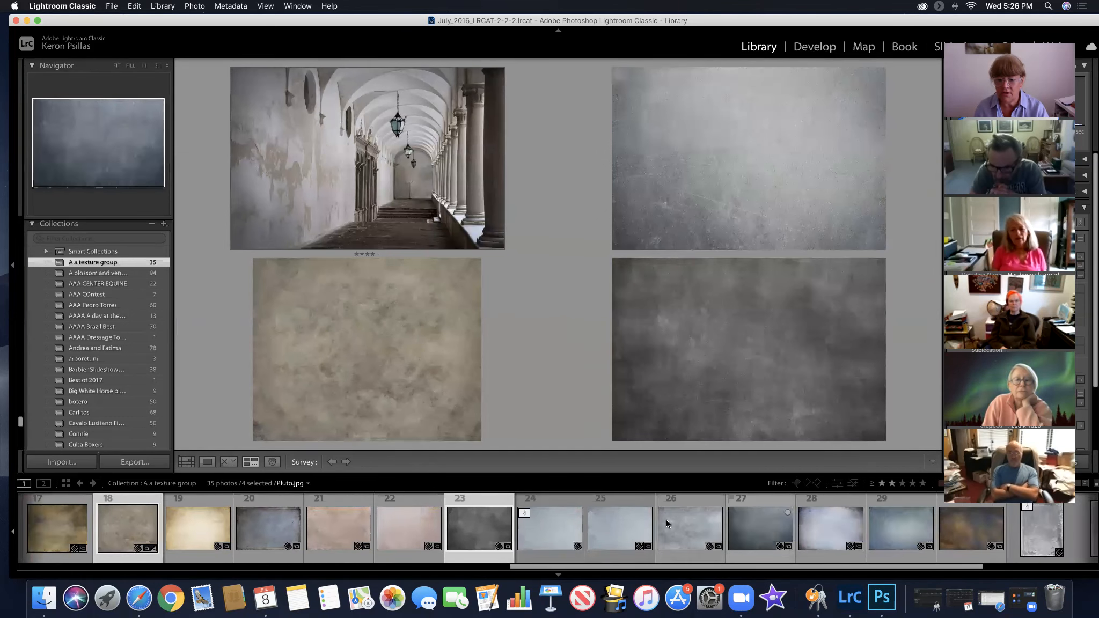
{"action": "left_click", "coordinate": [619, 524], "text": "super"}
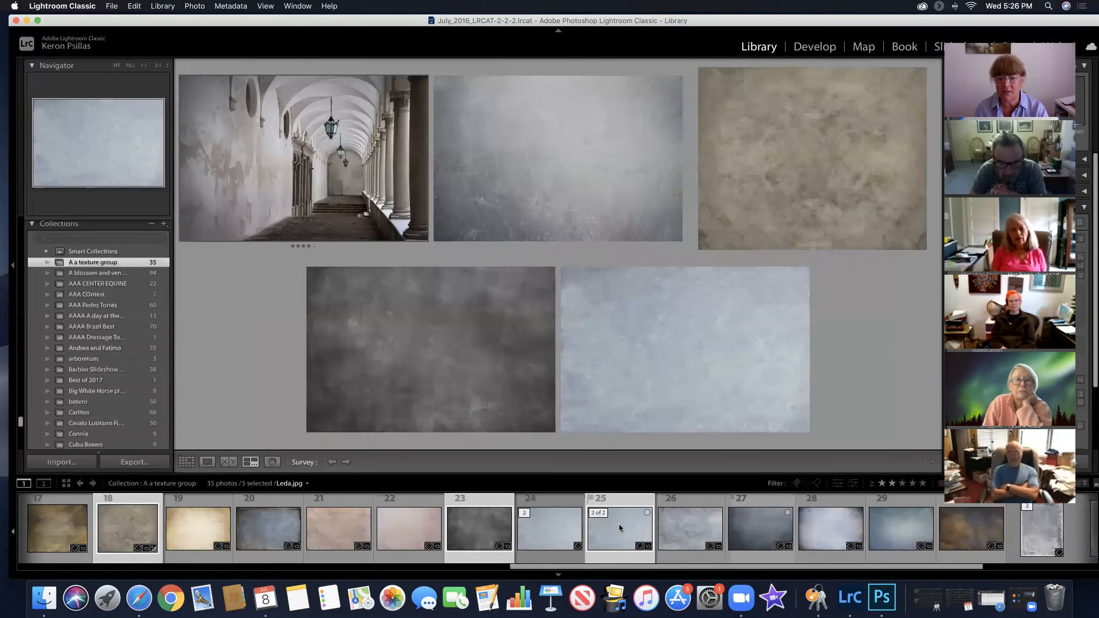
{"action": "scroll", "coordinate": [731, 536], "scroll_direction": "right", "scroll_amount": 2}
{"action": "scroll", "coordinate": [731, 531], "scroll_direction": "right", "scroll_amount": 3}
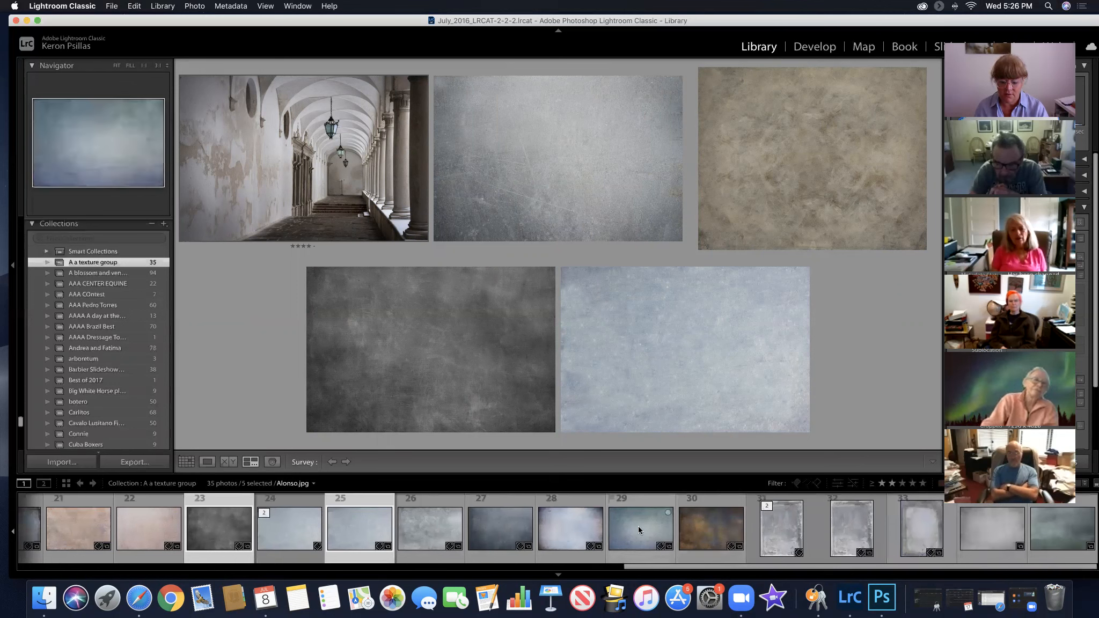
{"action": "left_click", "coordinate": [639, 530], "text": "super"}
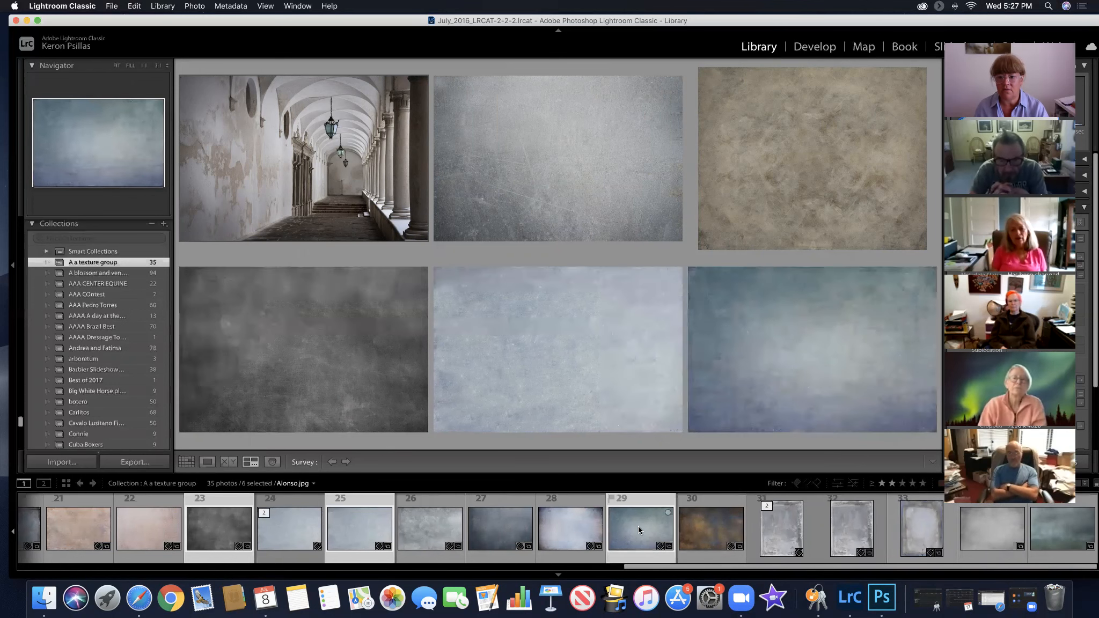
Remove mottled brown texture 18 from the corridor photo's survey
{"action": "scroll", "coordinate": [710, 533], "scroll_direction": "left", "scroll_amount": 10}
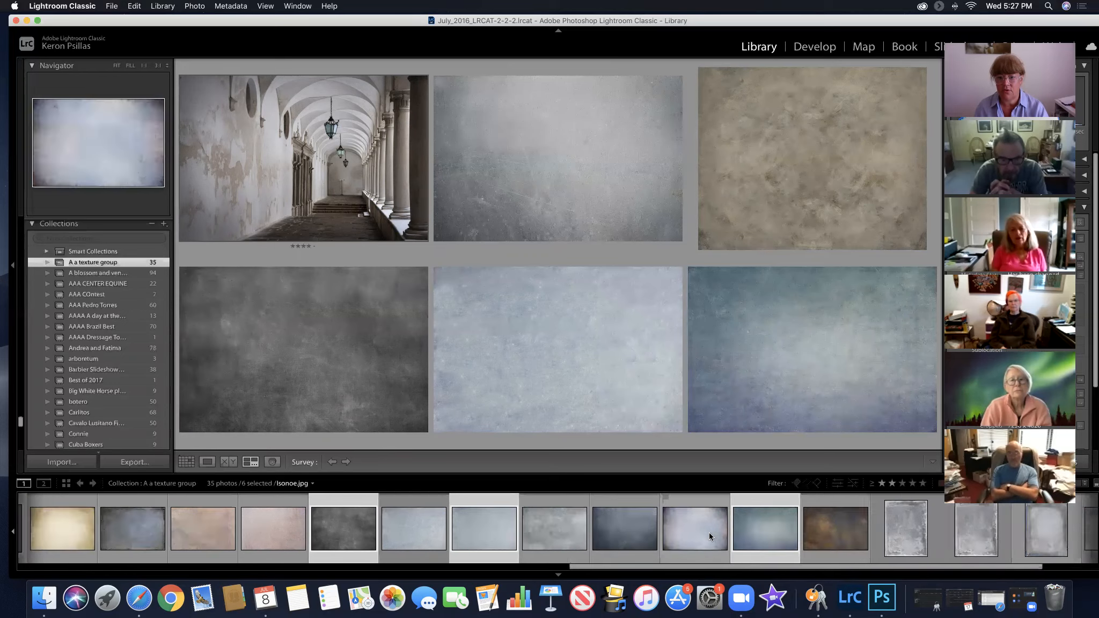
{"action": "scroll", "coordinate": [710, 532], "scroll_direction": "left", "scroll_amount": 5}
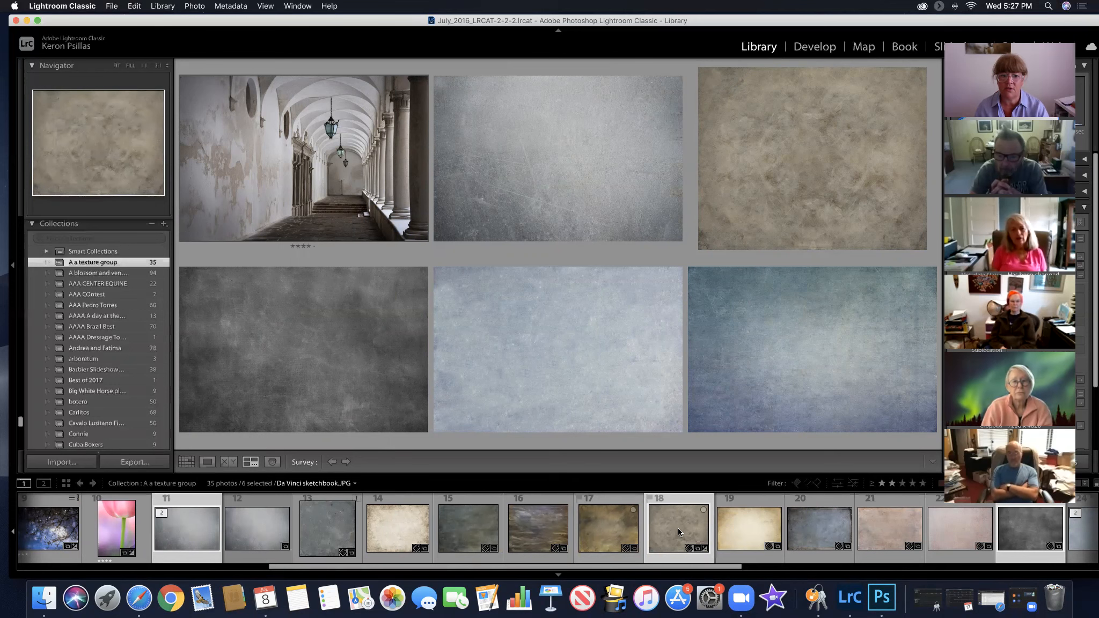
{"action": "left_click", "coordinate": [677, 526], "text": "super"}
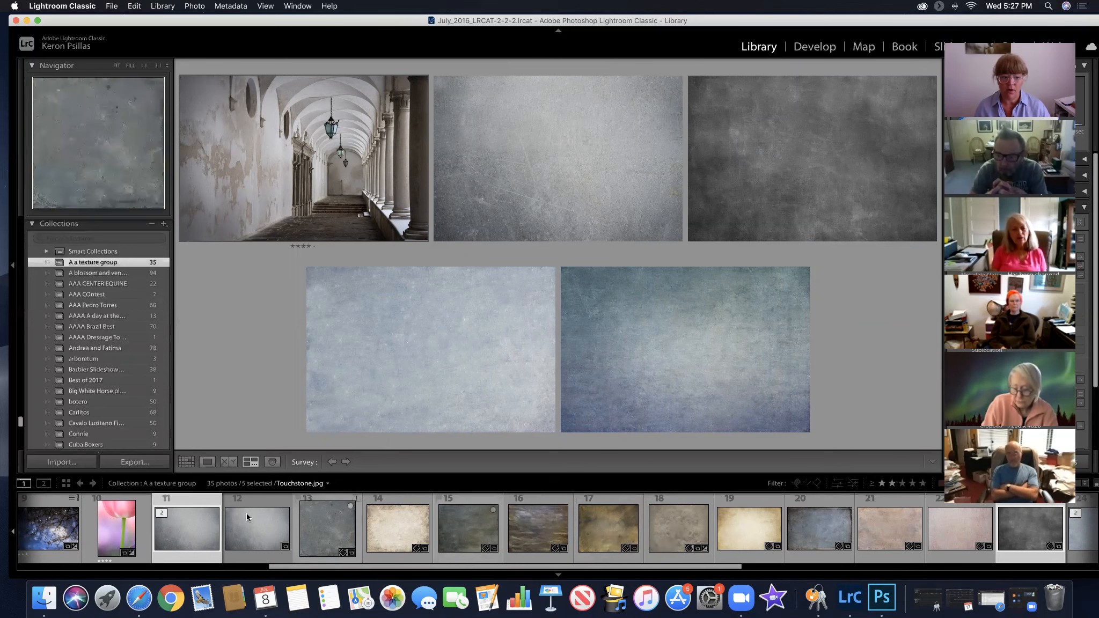
Survey the pink tulip photo alongside pale blue texture 25, blue-green texture 29 and grey texture 11
{"action": "left_click", "coordinate": [110, 527]}
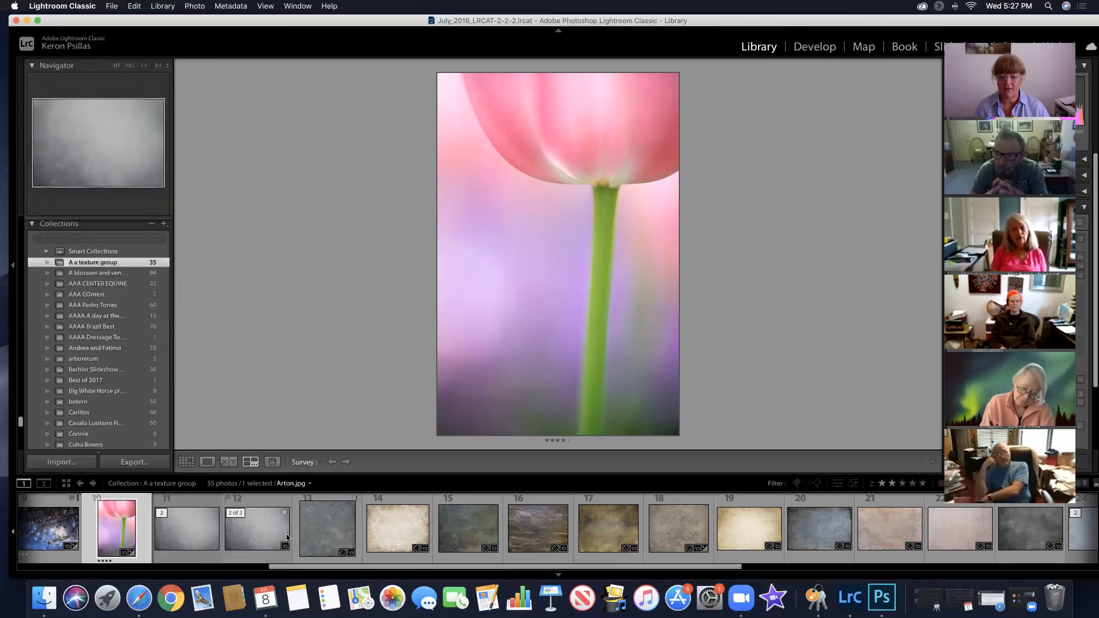
{"action": "scroll", "coordinate": [291, 533], "scroll_direction": "down", "scroll_amount": 10}
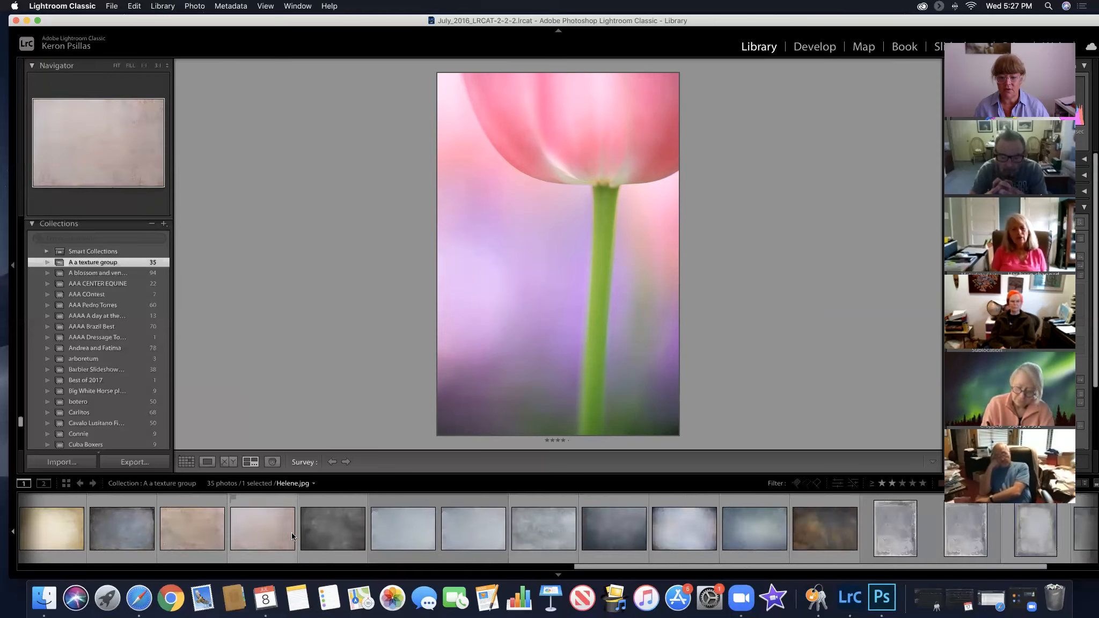
{"action": "left_click", "coordinate": [463, 528], "text": "super"}
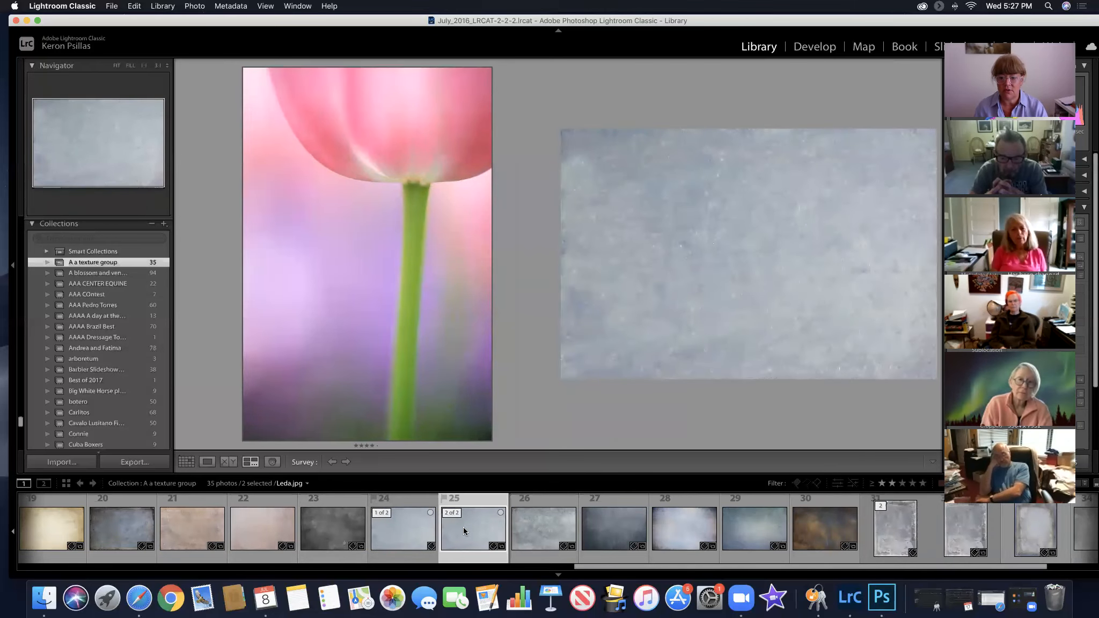
{"action": "scroll", "coordinate": [542, 540], "scroll_direction": "down", "scroll_amount": 2}
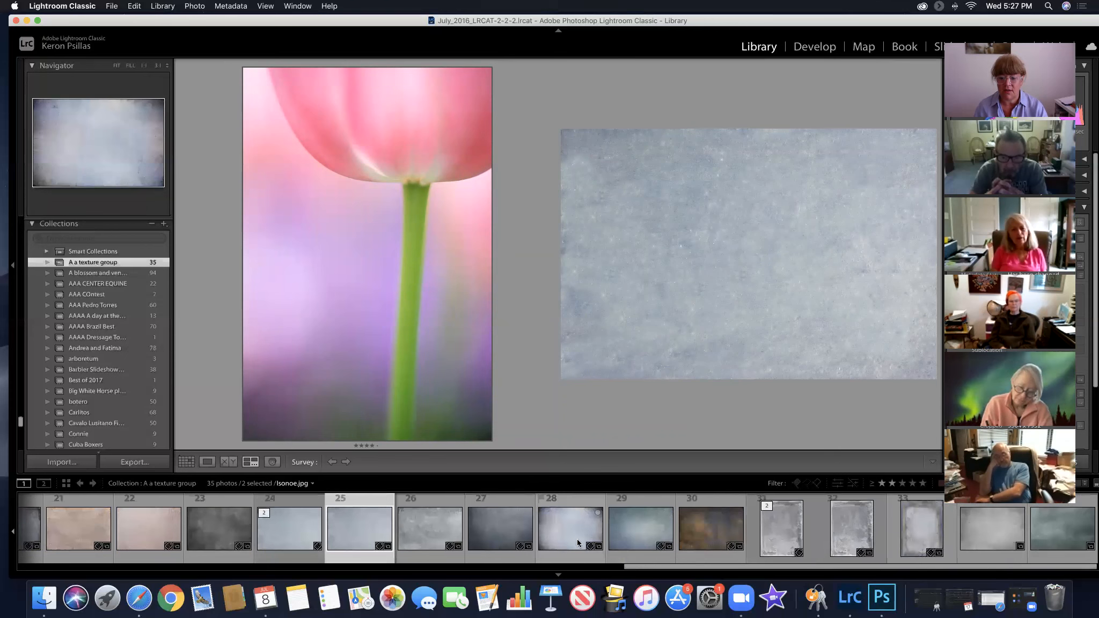
{"action": "left_click", "coordinate": [633, 530], "text": "super"}
{"action": "scroll", "coordinate": [619, 532], "scroll_direction": "up", "scroll_amount": 1}
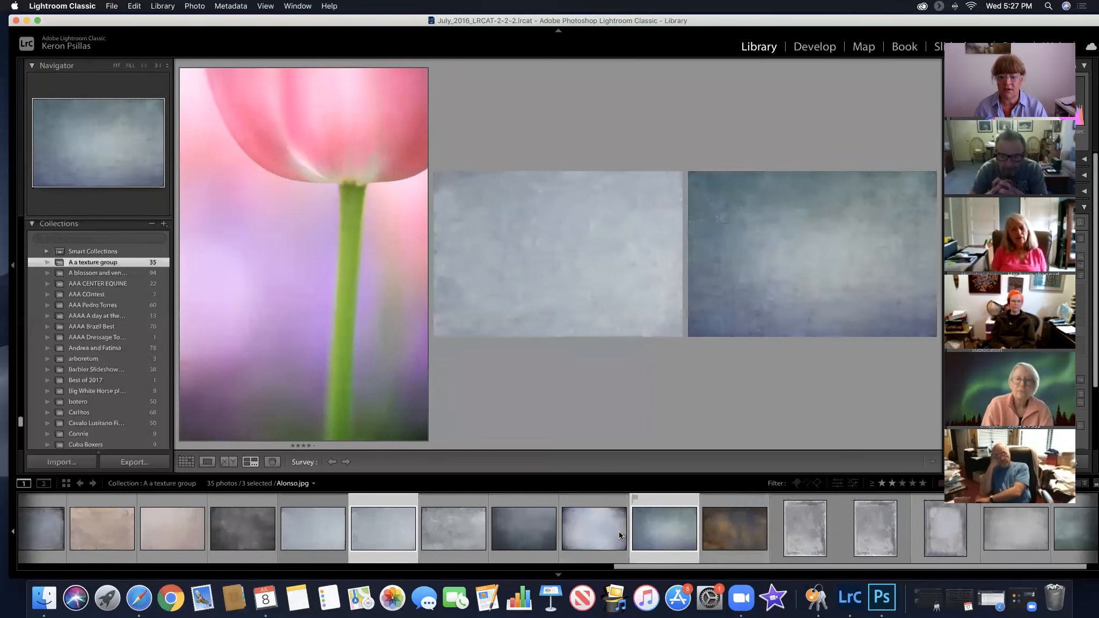
{"action": "scroll", "coordinate": [619, 532], "scroll_direction": "up", "scroll_amount": 7}
{"action": "scroll", "coordinate": [619, 531], "scroll_direction": "up", "scroll_amount": 9}
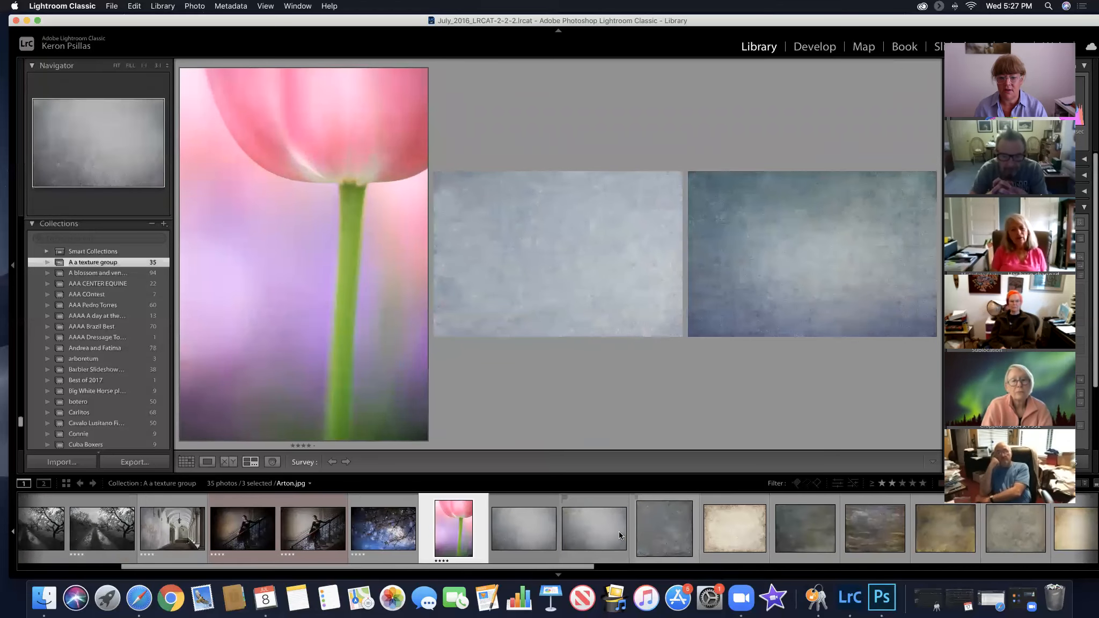
{"action": "left_click", "coordinate": [517, 532], "text": "super"}
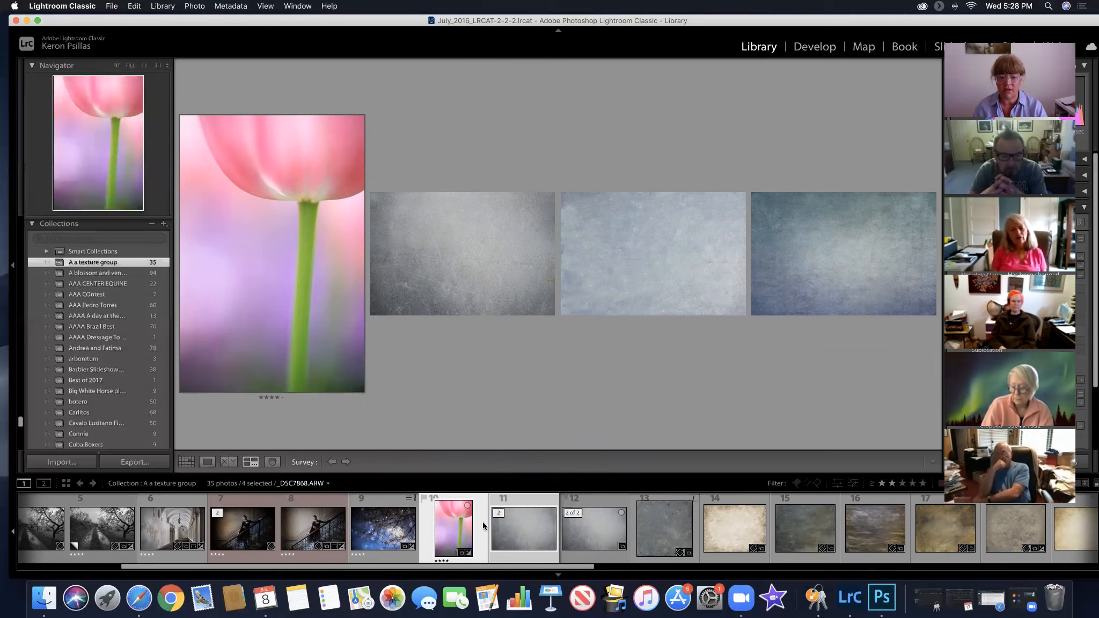
Survey the pink tulip, arched corridor and fallen leaves photos together without any textures
{"action": "left_click", "coordinate": [396, 534]}
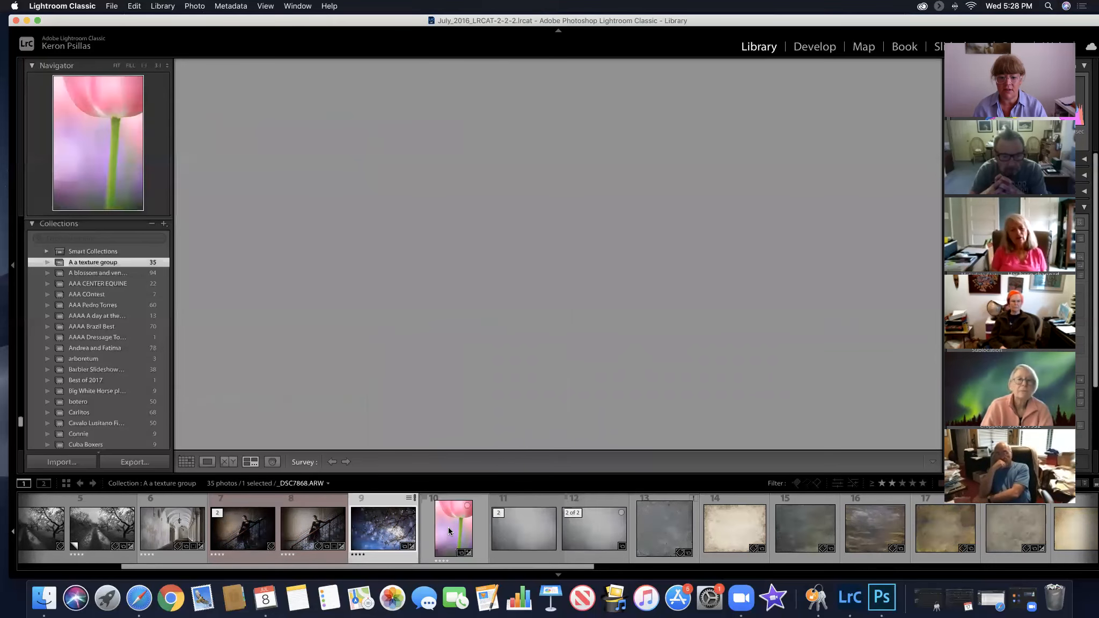
{"action": "left_click", "coordinate": [449, 528]}
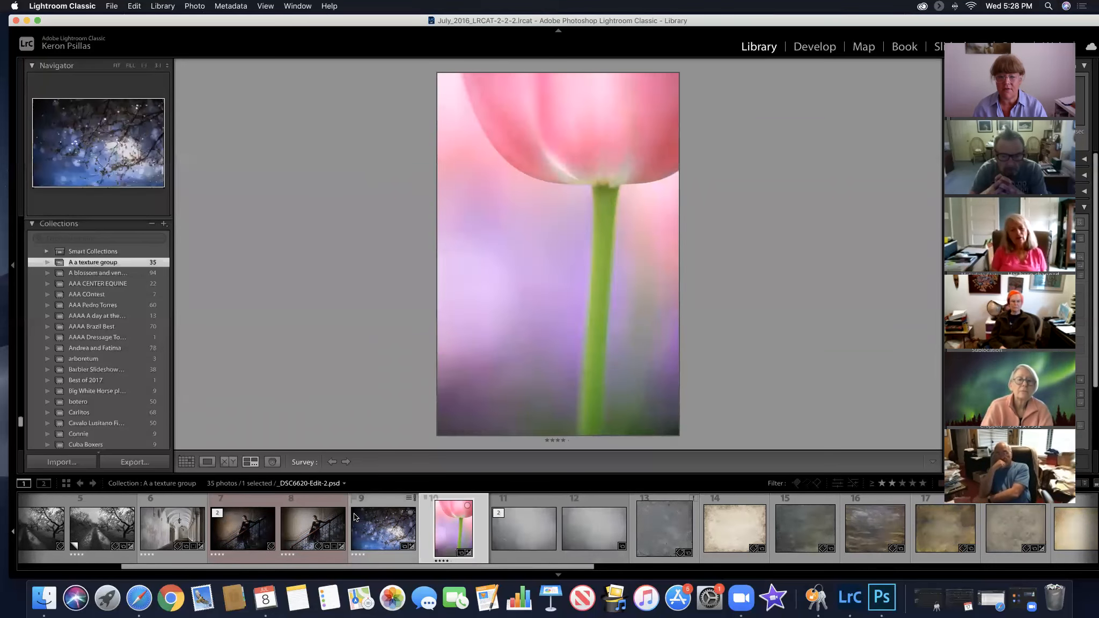
{"action": "left_click", "coordinate": [165, 525], "text": "super"}
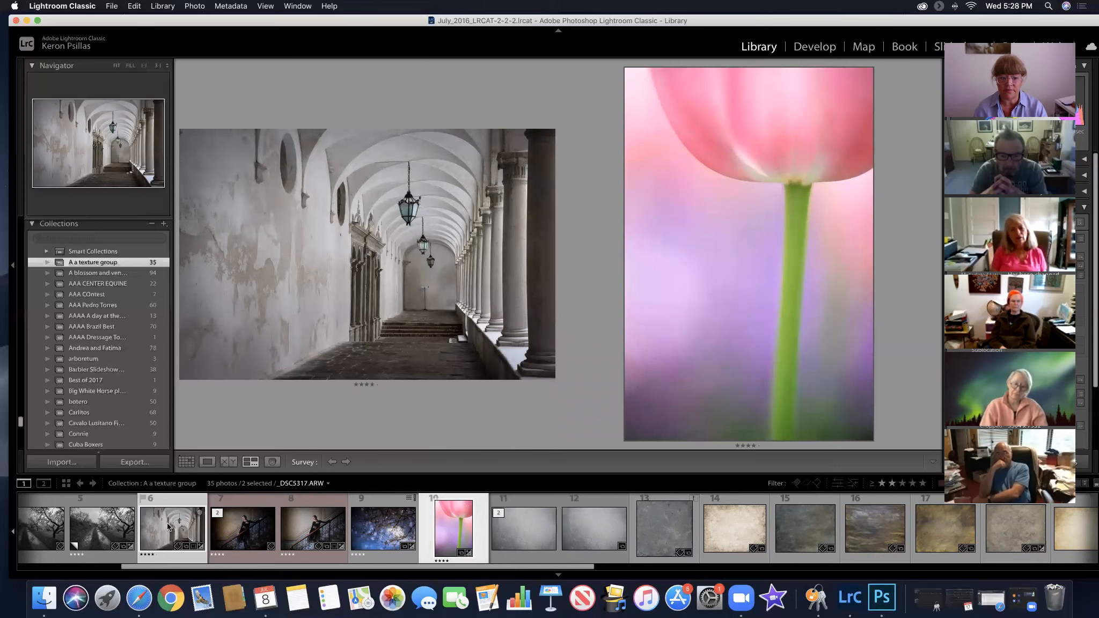
{"action": "scroll", "coordinate": [166, 526], "scroll_direction": "up", "scroll_amount": 5}
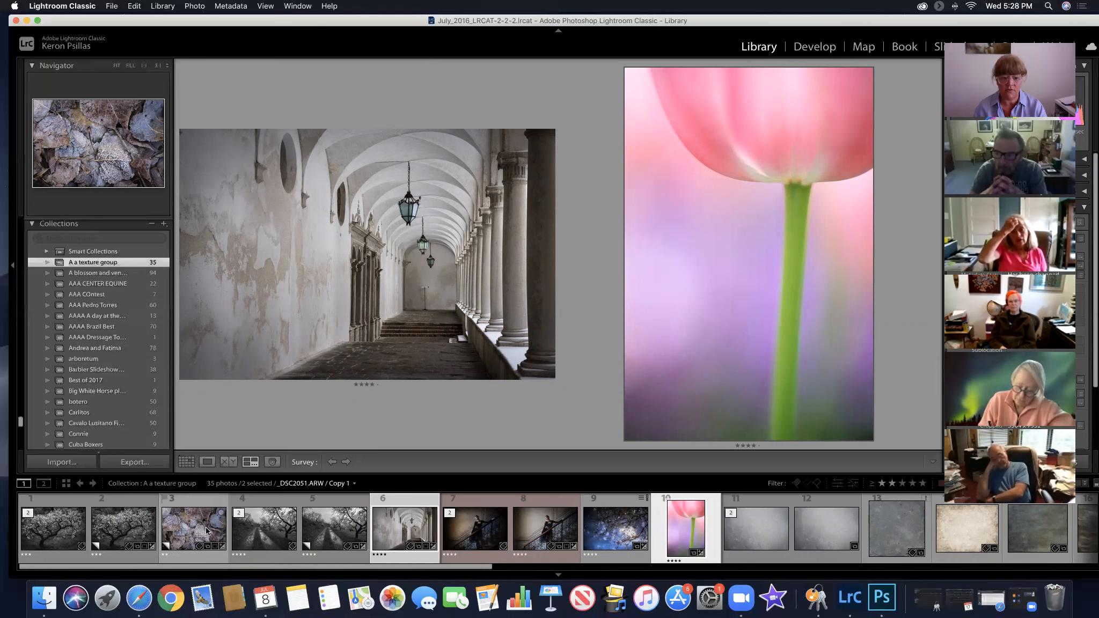
{"action": "left_click", "coordinate": [190, 530], "text": "super"}
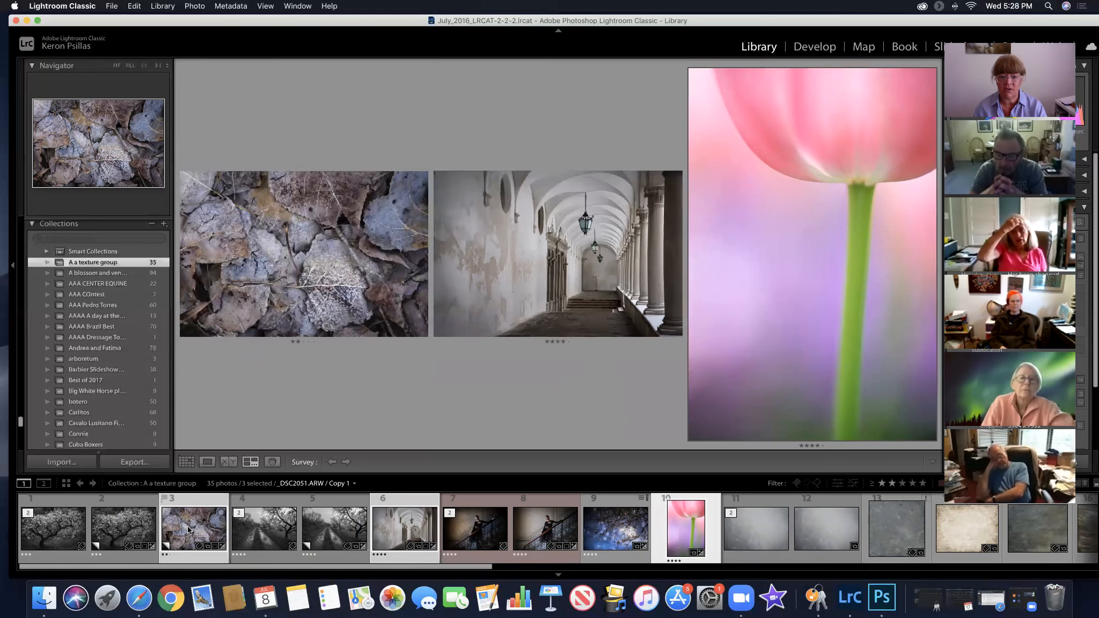
Remove the corridor and tulip photos from the survey and add mottled brown-blue texture 30 beside the fallen leaves photo
{"action": "left_click", "coordinate": [405, 529], "text": "super"}
{"action": "left_click", "coordinate": [671, 530], "text": "super"}
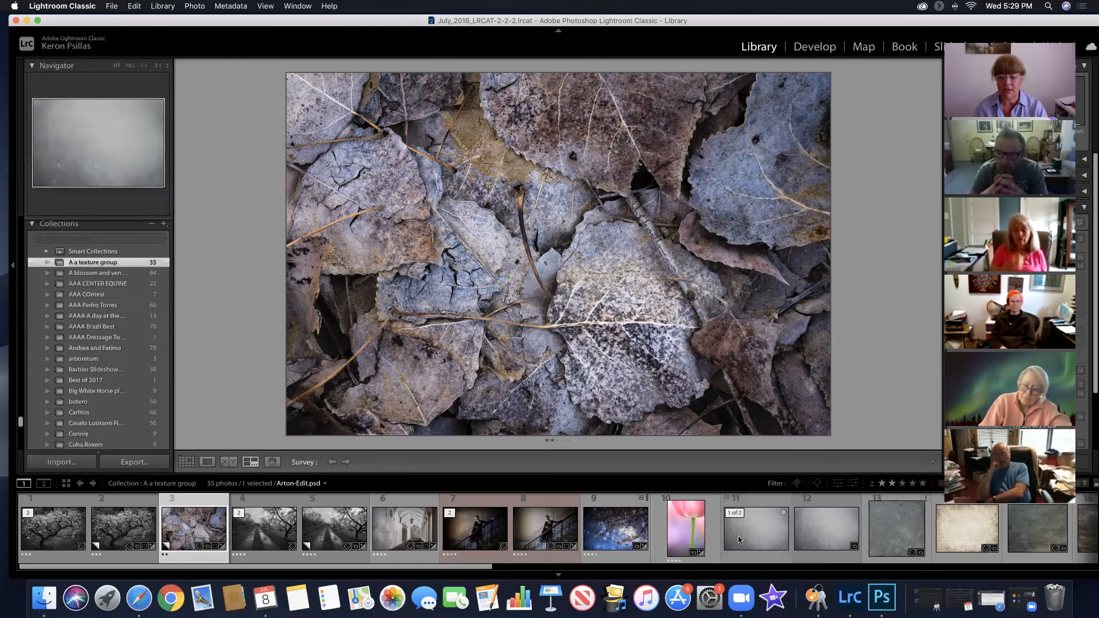
{"action": "scroll", "coordinate": [738, 536], "scroll_direction": "down", "scroll_amount": 5}
{"action": "scroll", "coordinate": [737, 536], "scroll_direction": "down", "scroll_amount": 5}
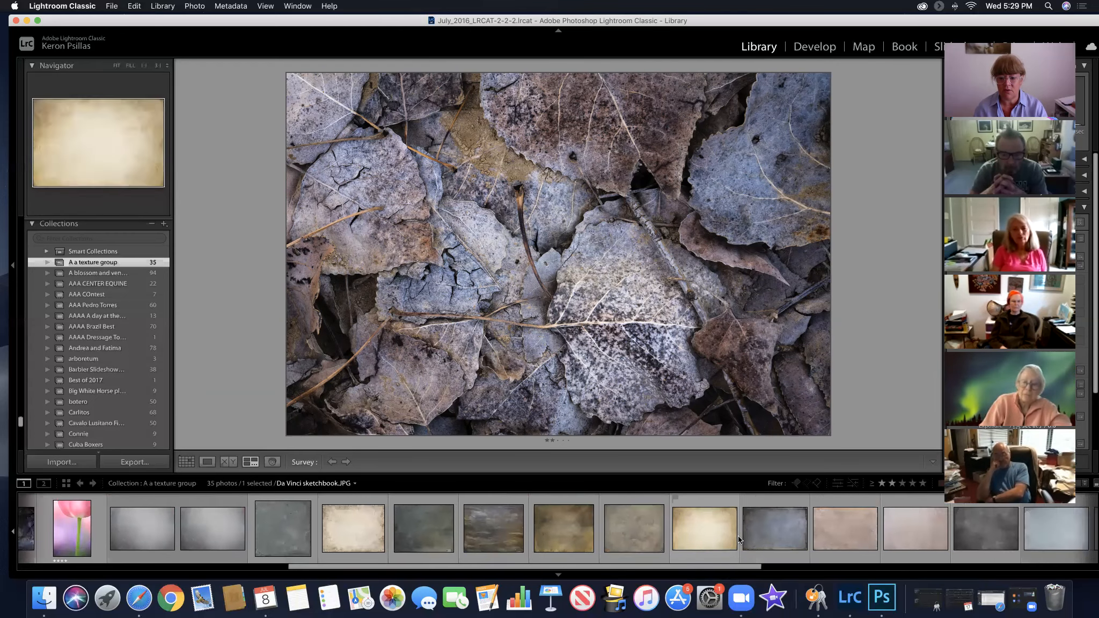
{"action": "scroll", "coordinate": [738, 536], "scroll_direction": "down", "scroll_amount": 8}
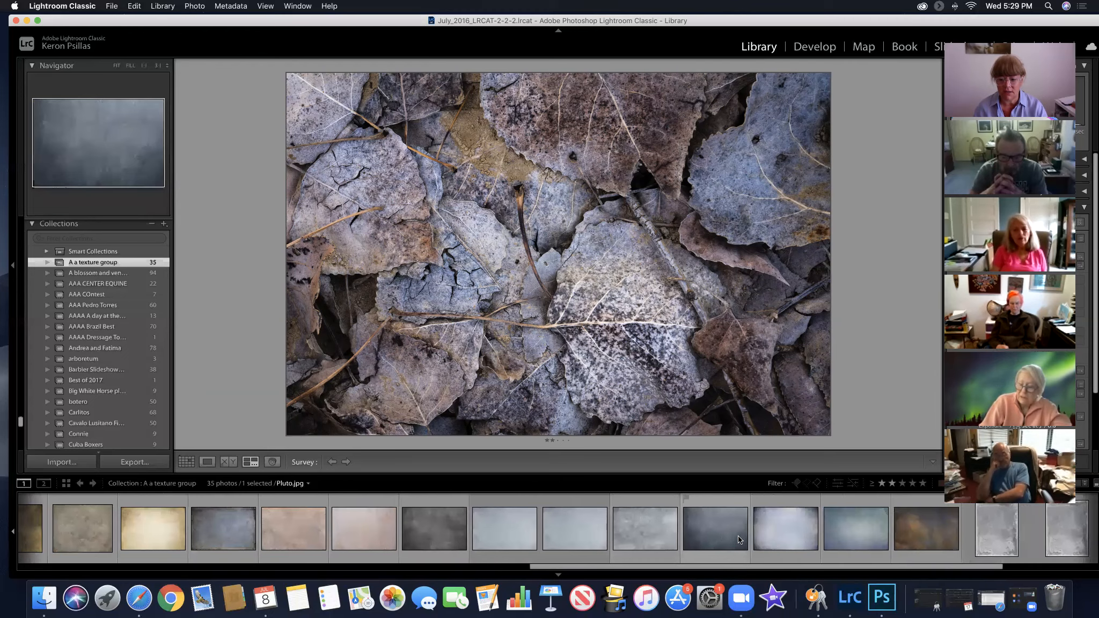
{"action": "scroll", "coordinate": [738, 535], "scroll_direction": "down", "scroll_amount": 2}
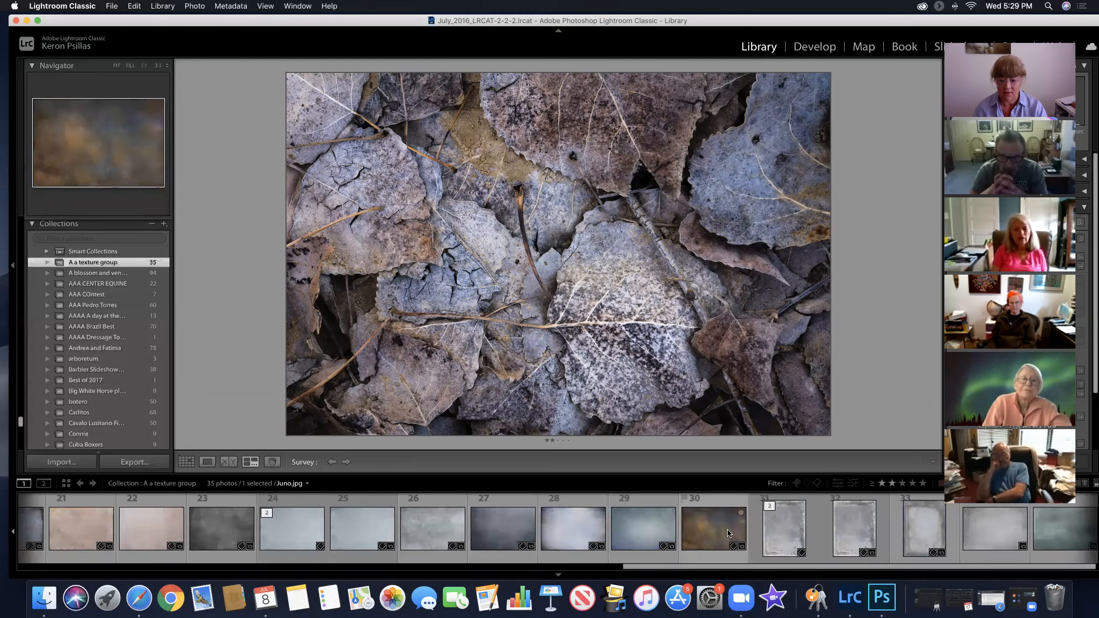
{"action": "left_click", "coordinate": [727, 531], "text": "super"}
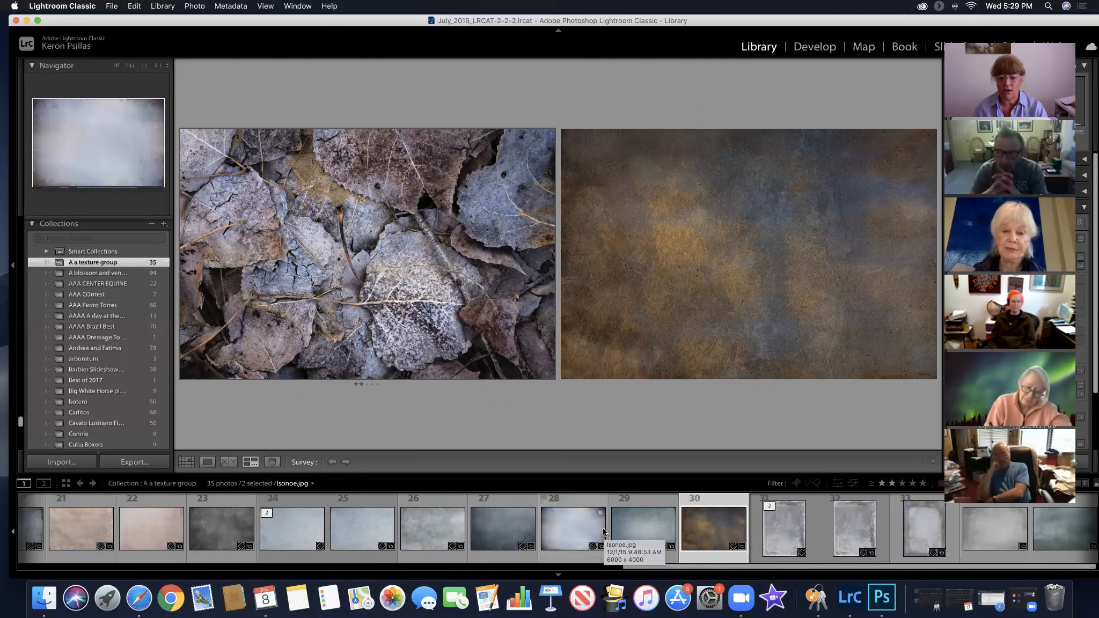
Browse the collection's textures and add distressed grey texture 31 to the fallen leaves photo's survey
{"action": "scroll", "coordinate": [603, 532], "scroll_direction": "left", "scroll_amount": 10}
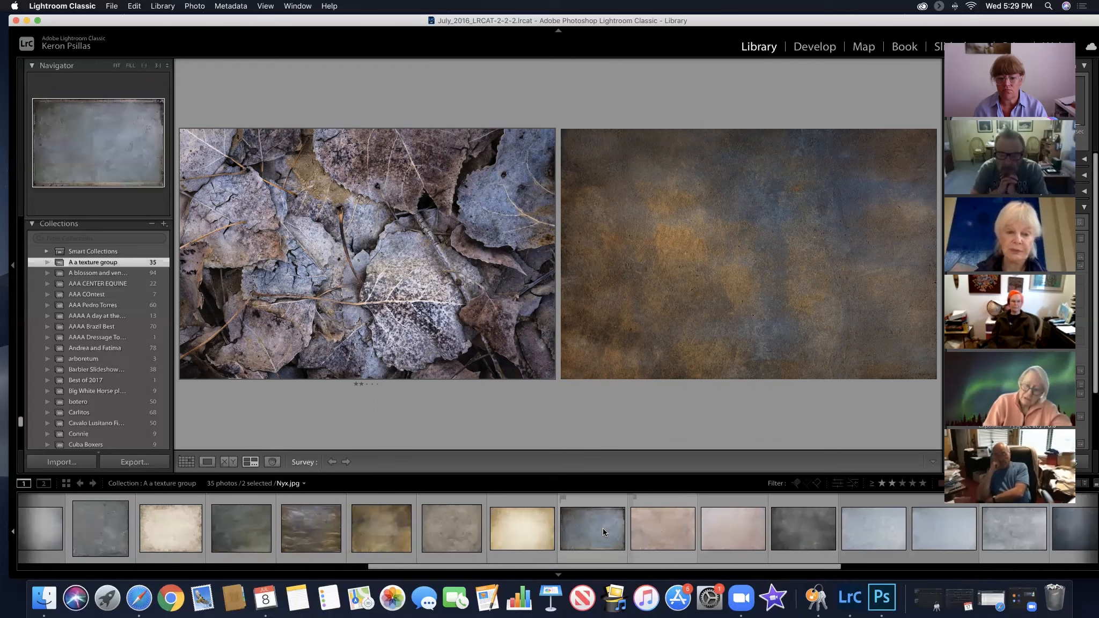
{"action": "scroll", "coordinate": [603, 528], "scroll_direction": "left", "scroll_amount": 10}
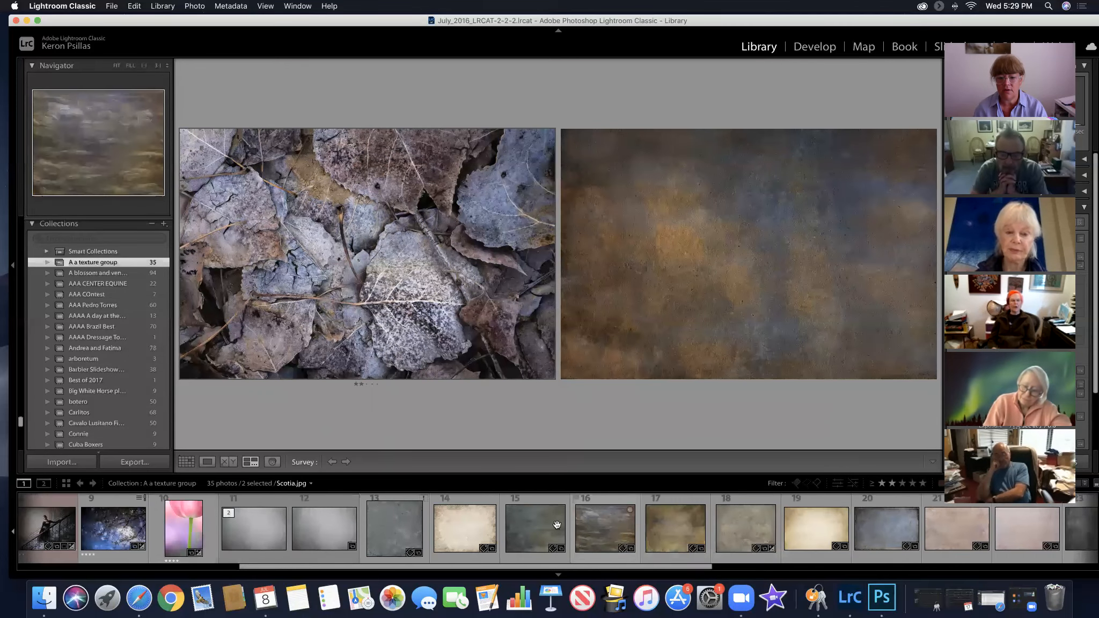
{"action": "scroll", "coordinate": [540, 526], "scroll_direction": "left", "scroll_amount": 2}
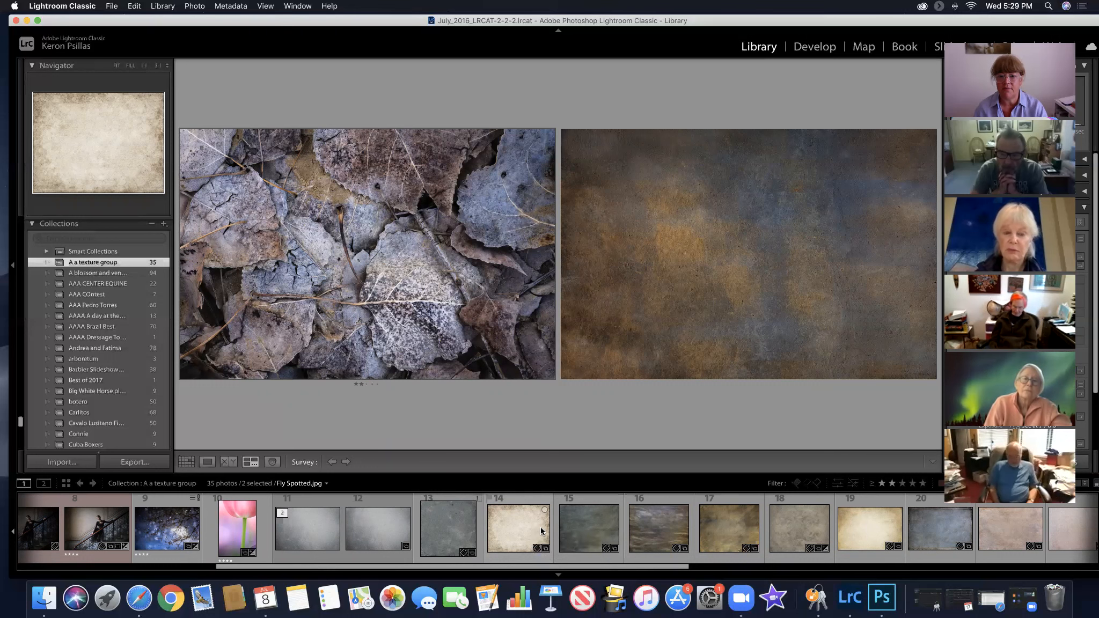
{"action": "key", "text": "Right"}
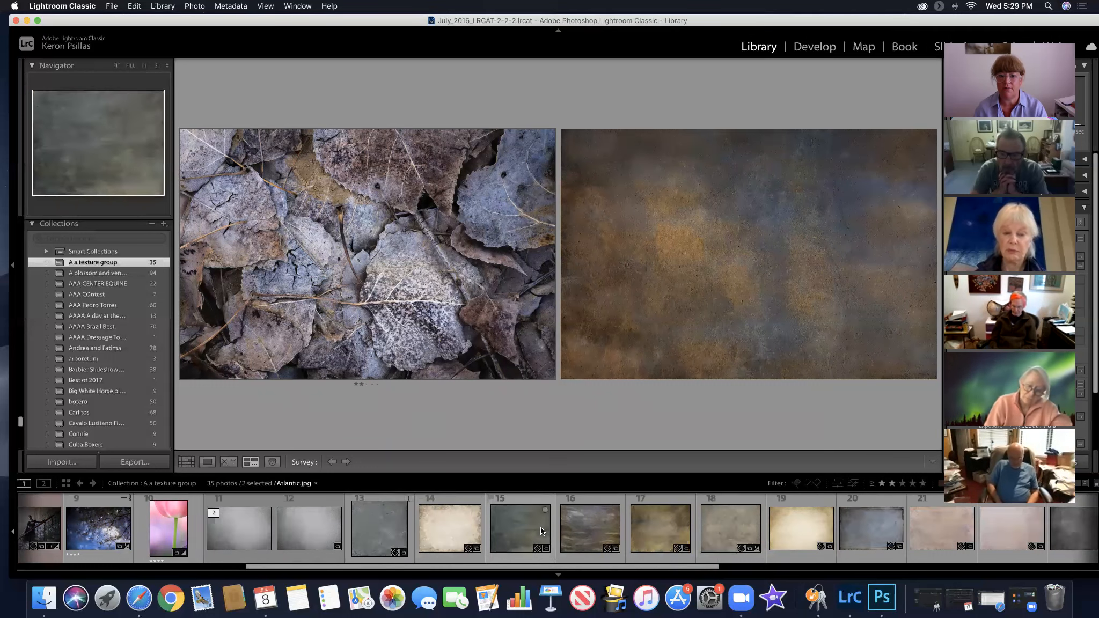
{"action": "key", "text": "Right"}
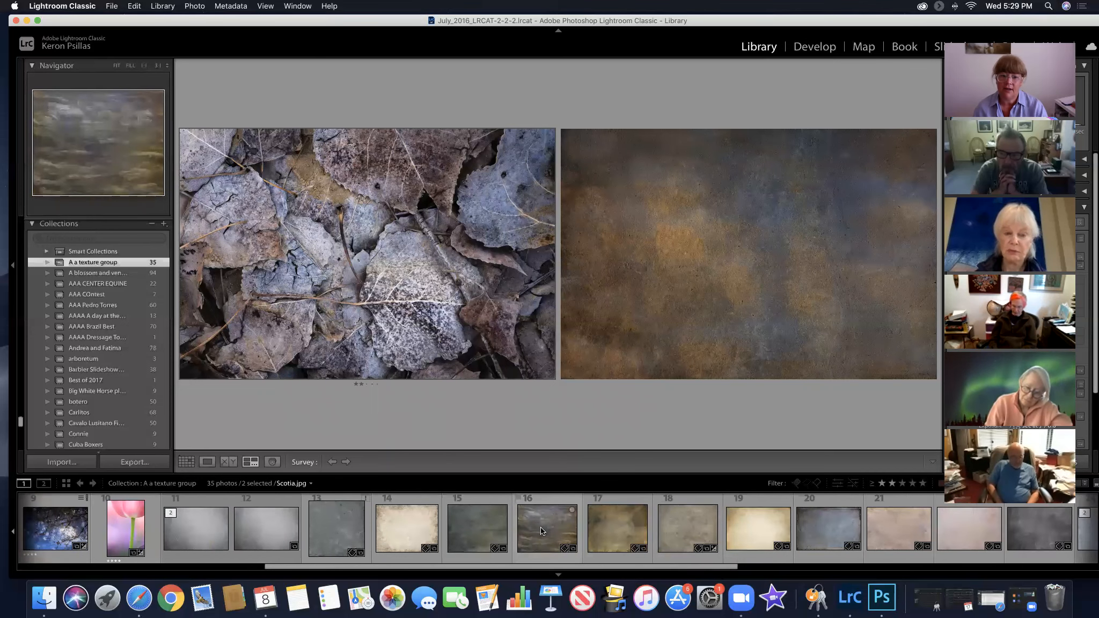
{"action": "key", "text": "Right"}
{"action": "key", "text": "Right"}
{"action": "key", "text": "Right"}
{"action": "key", "text": "Right"}
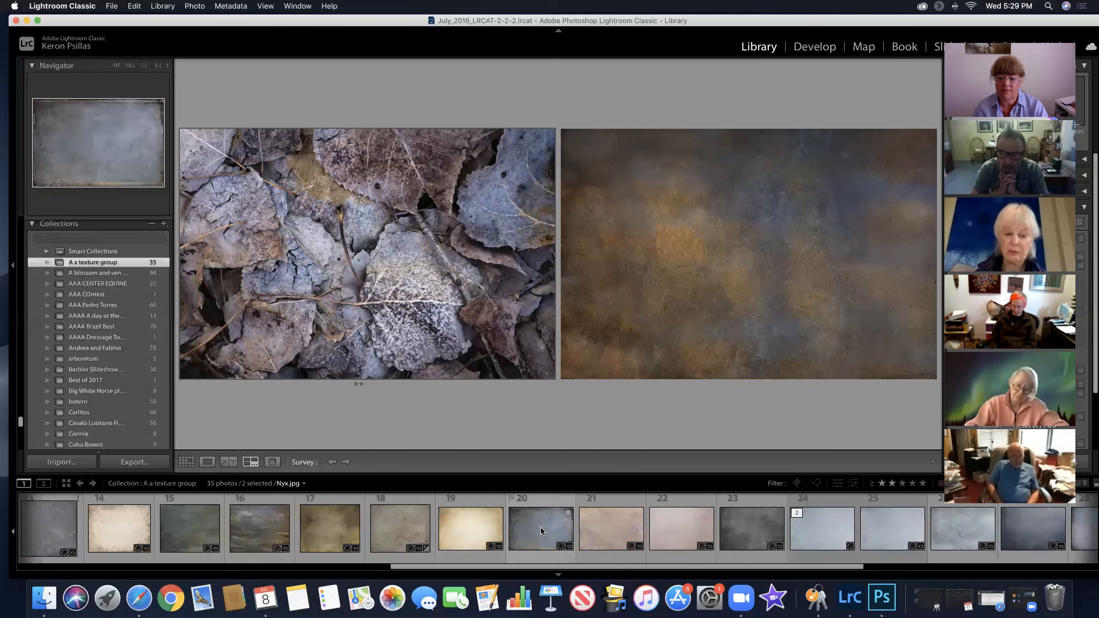
{"action": "key", "text": "Right"}
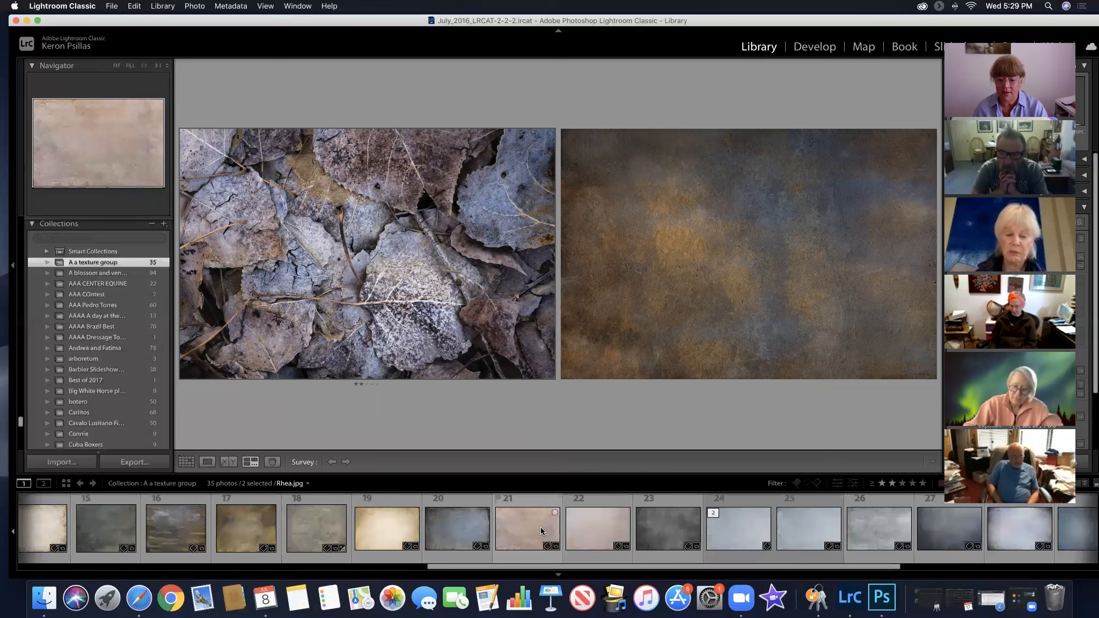
{"action": "key", "text": "Right"}
{"action": "key", "text": "Right"}
{"action": "key", "text": "Right"}
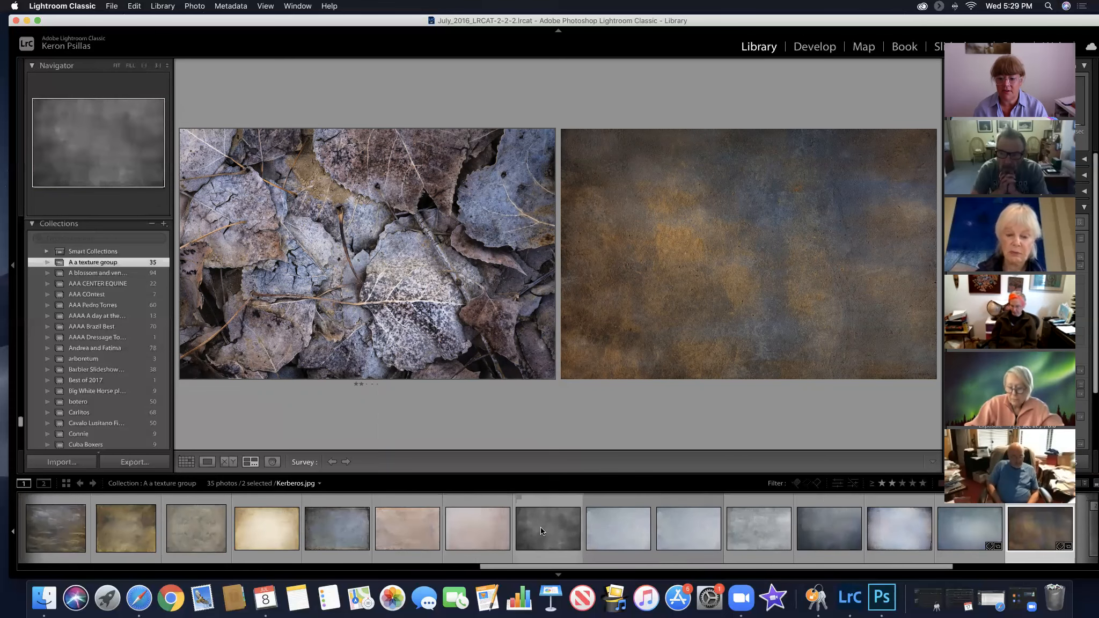
{"action": "key", "text": "Right"}
{"action": "key", "text": "Right"}
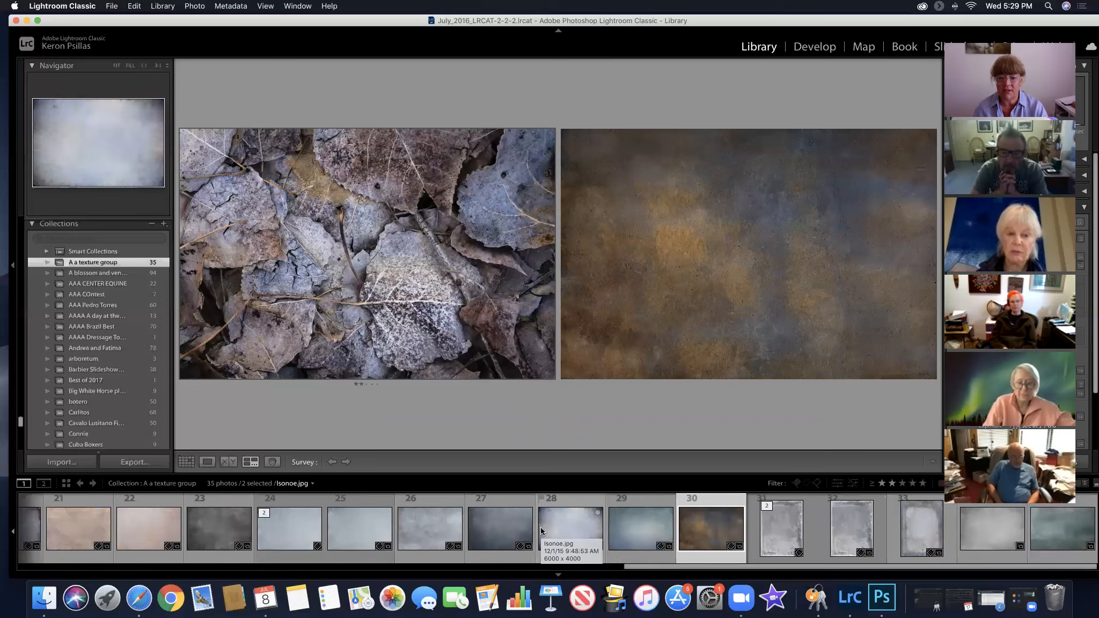
{"action": "left_click", "coordinate": [770, 531], "text": "super"}
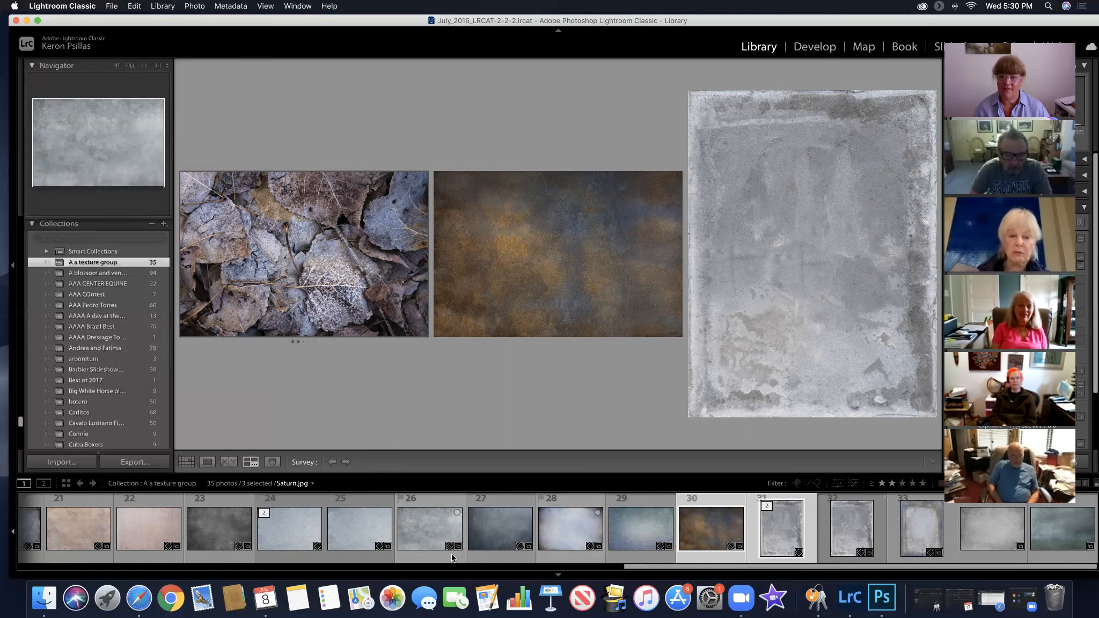
Replace the texture survey with a selection of the fallen leaves, arched corridor and pink tulip photos
{"action": "scroll", "coordinate": [413, 529], "scroll_direction": "up", "scroll_amount": 5}
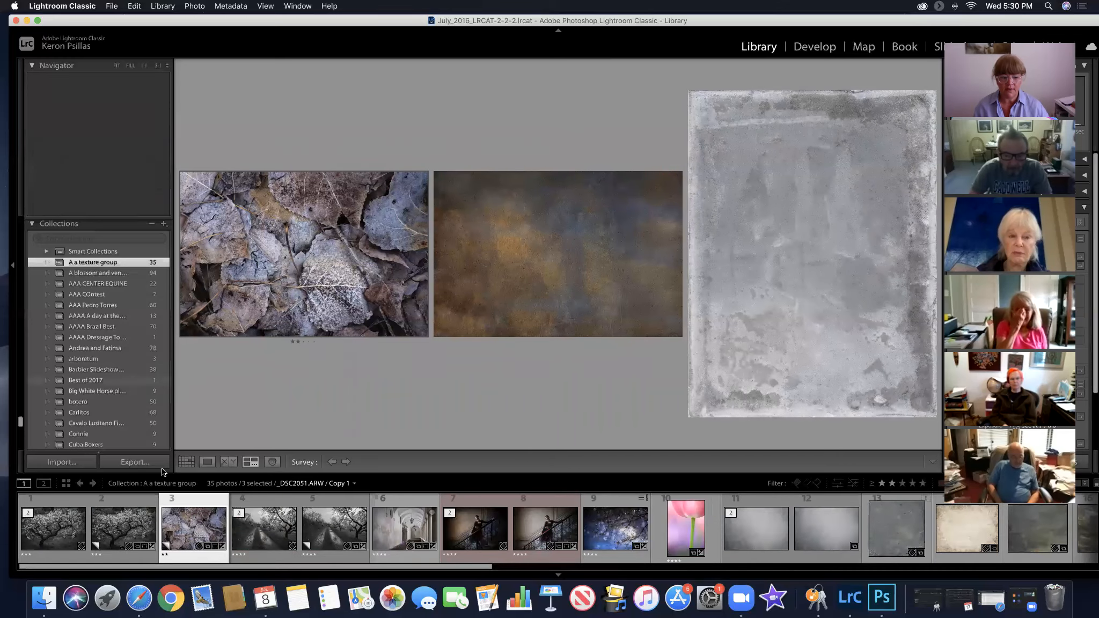
{"action": "left_click", "coordinate": [123, 530]}
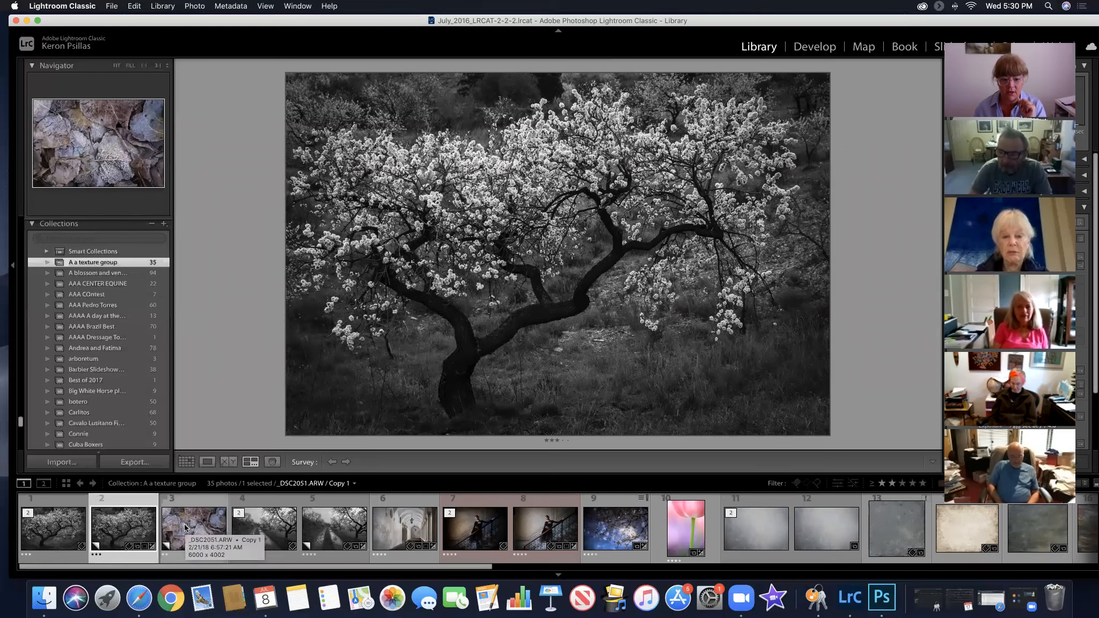
{"action": "left_click", "coordinate": [205, 529]}
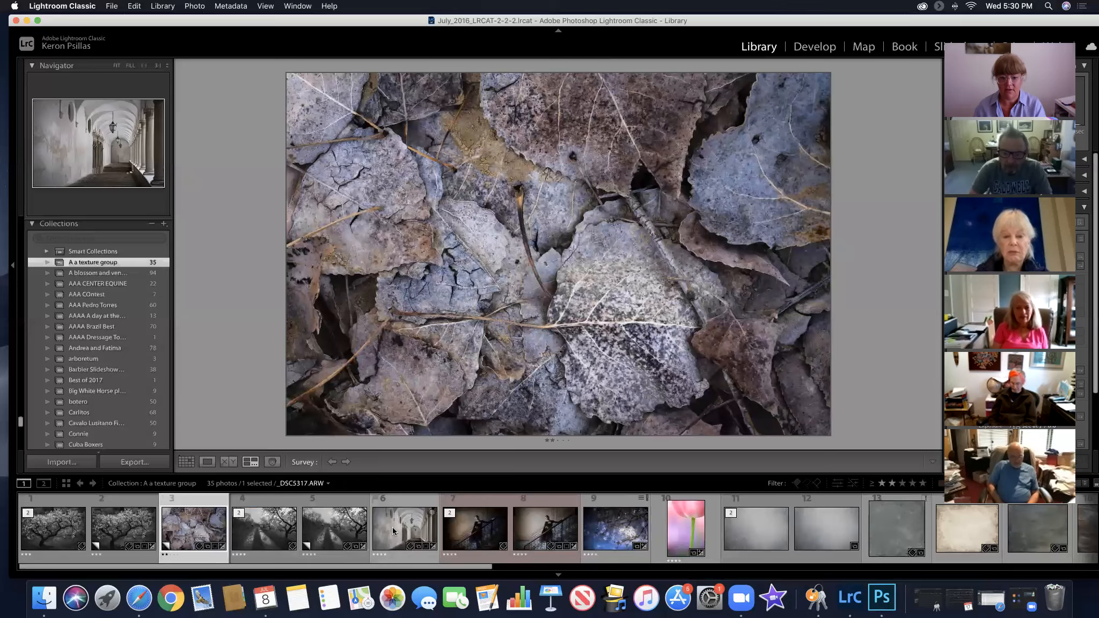
{"action": "left_click", "coordinate": [392, 527], "text": "super"}
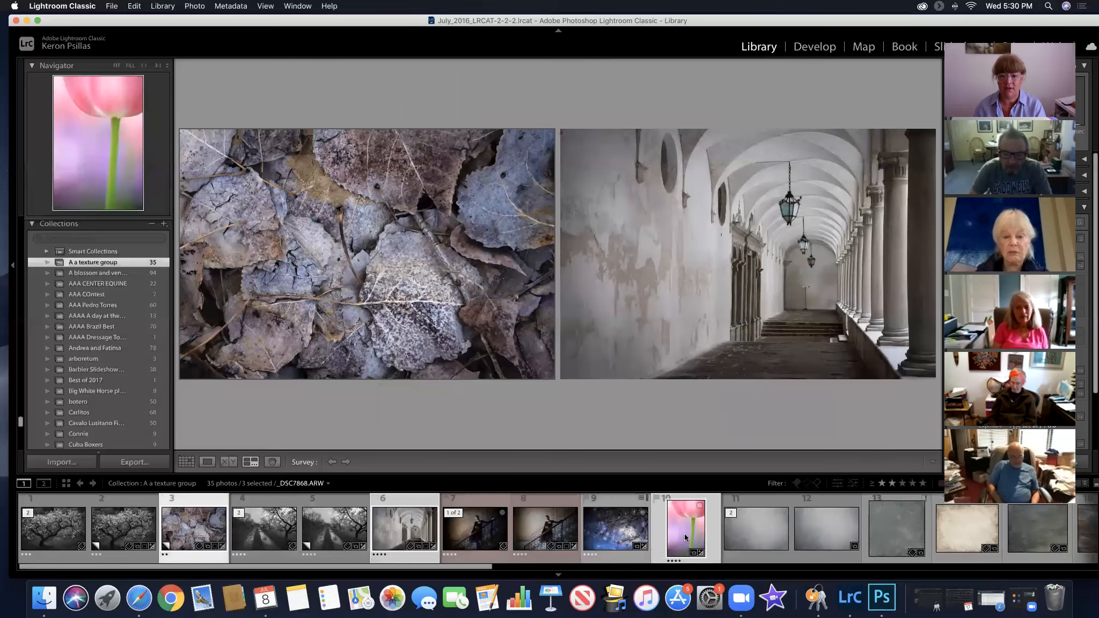
{"action": "left_click", "coordinate": [684, 533], "text": "super"}
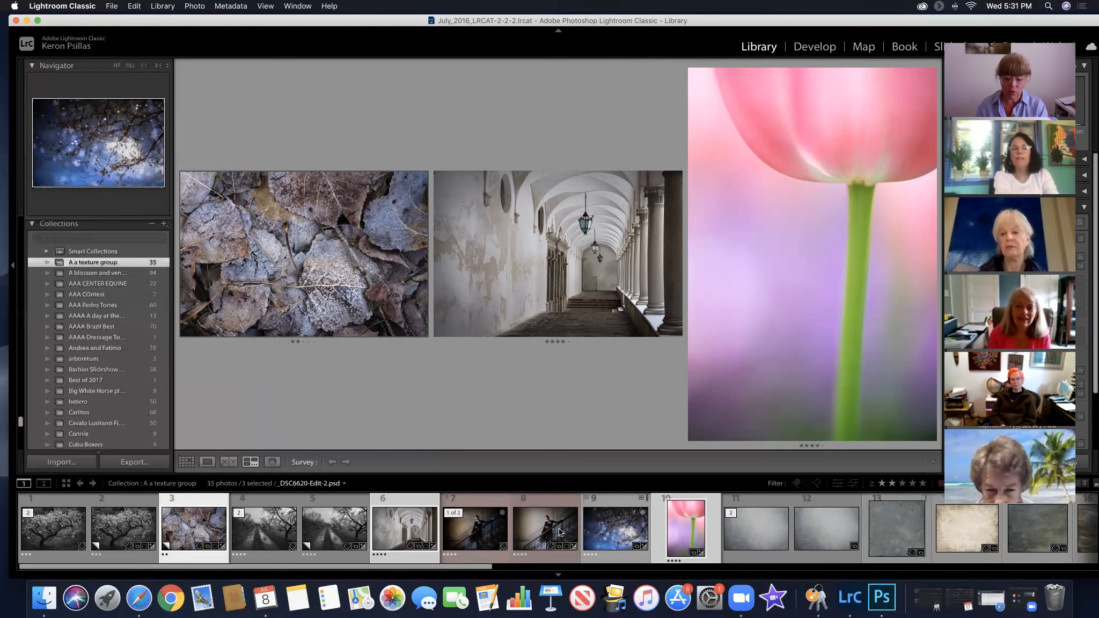
Drop the tulip from the selection and open the fallen leaves and corridor photos from the grid in Photoshop, rendered using Lightroom
{"action": "left_click", "coordinate": [690, 529], "text": "super"}
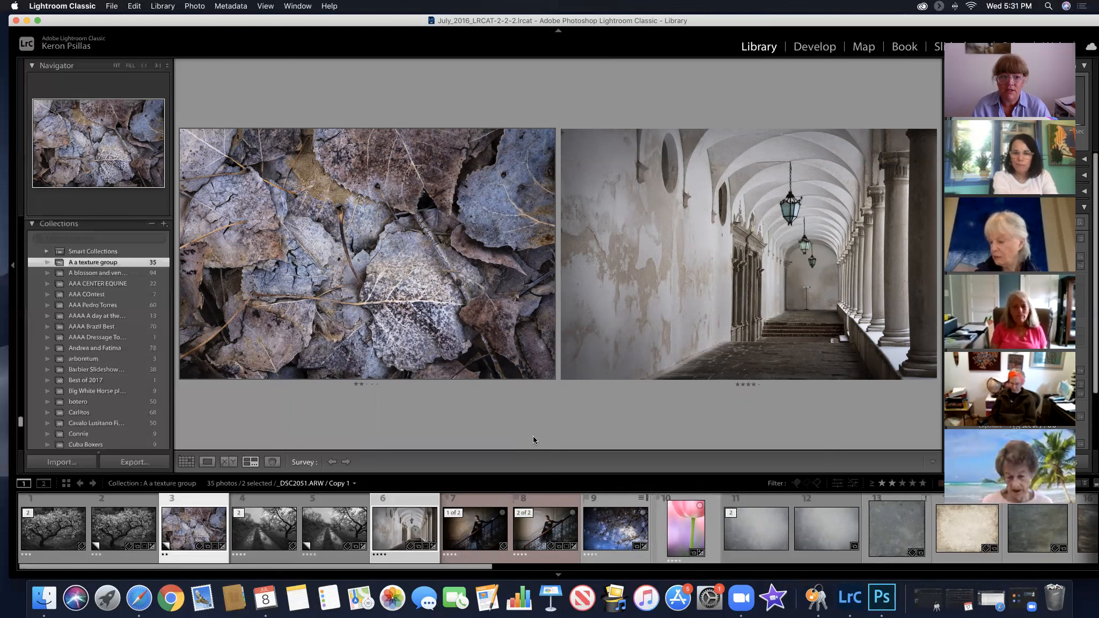
{"action": "left_click", "coordinate": [186, 463]}
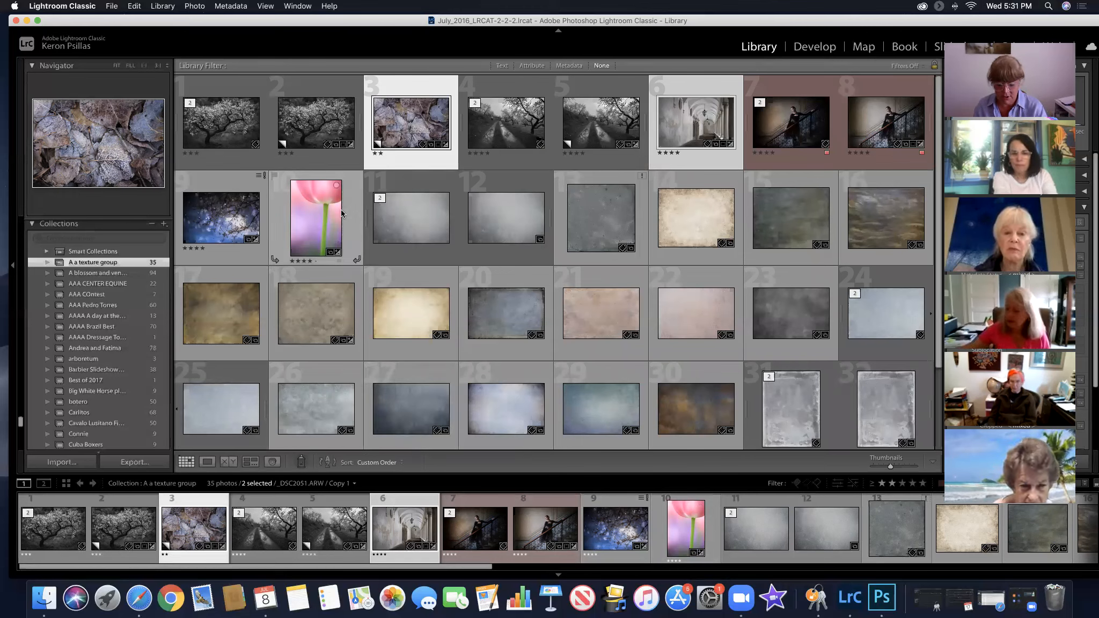
{"action": "key", "text": "super+e"}
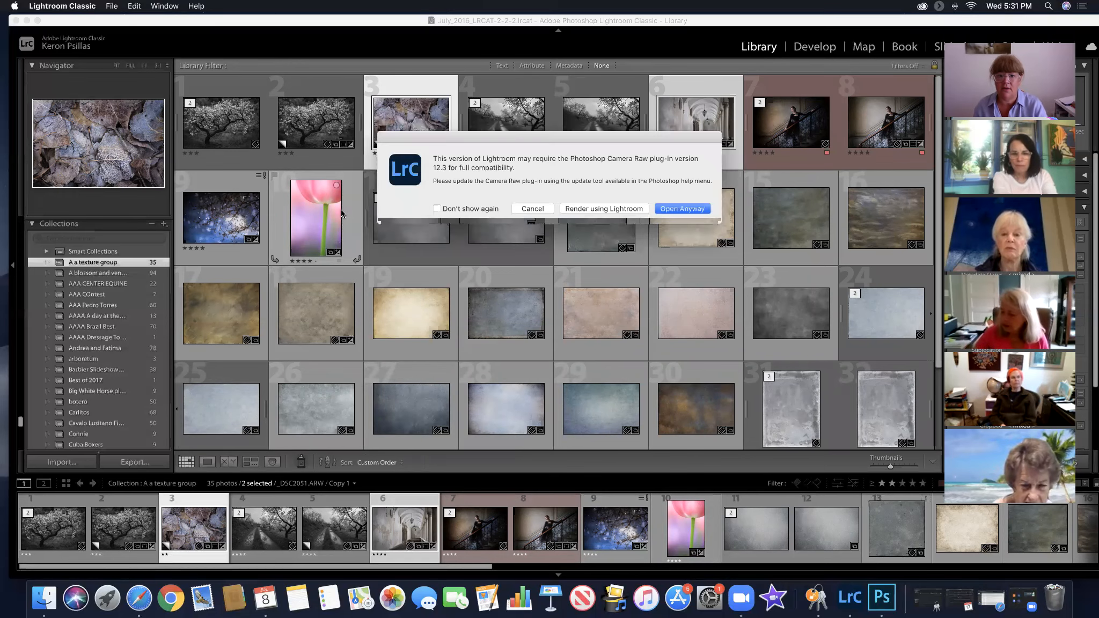
{"action": "left_click", "coordinate": [588, 210]}
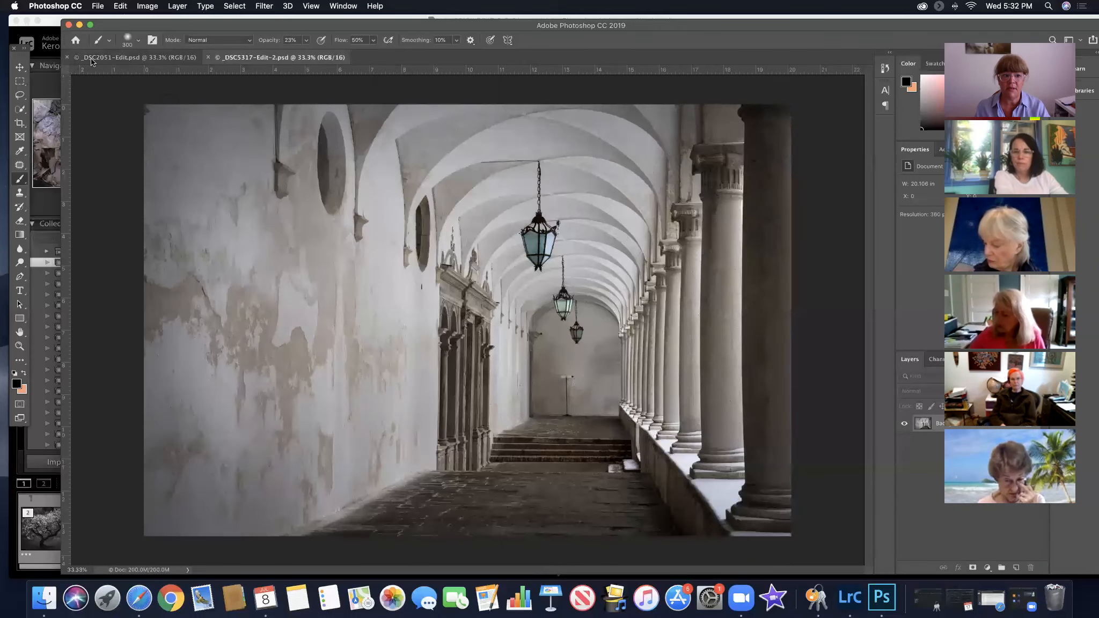
Float both documents in separate windows, then reposition and enlarge the corridor window so the whole photo has space around it
{"action": "left_click", "coordinate": [19, 66]}
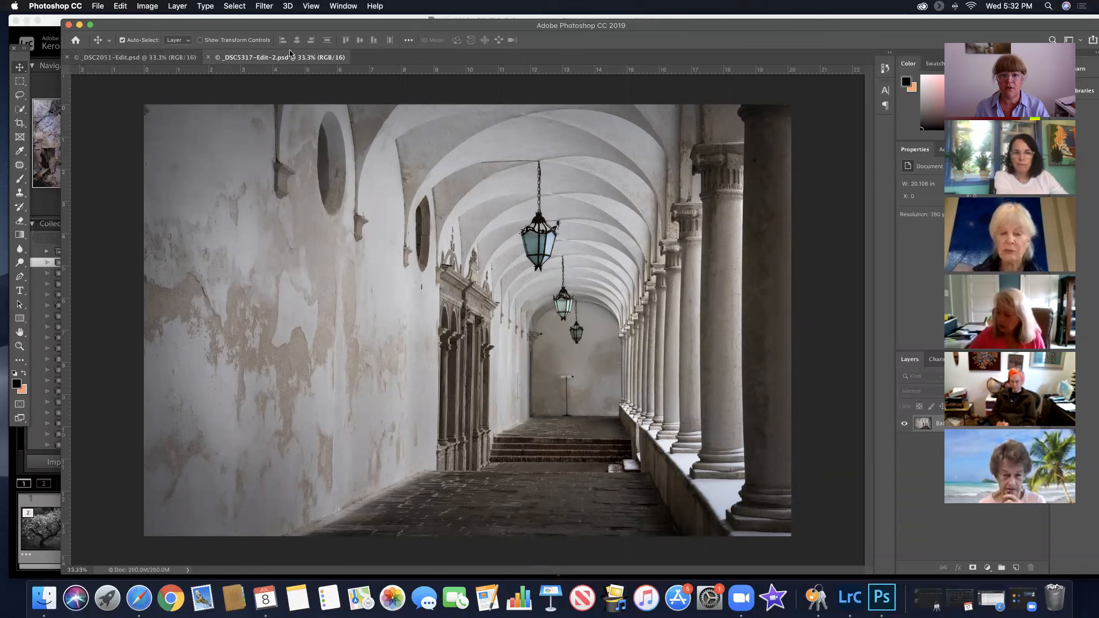
{"action": "left_click", "coordinate": [348, 6]}
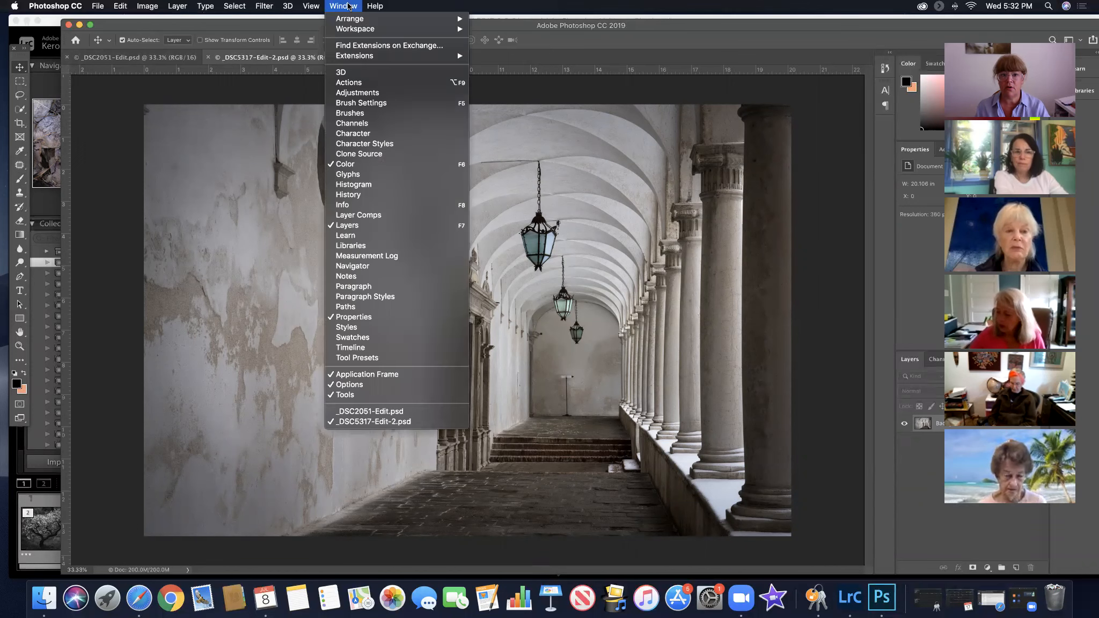
{"action": "mouse_move", "coordinate": [351, 19]}
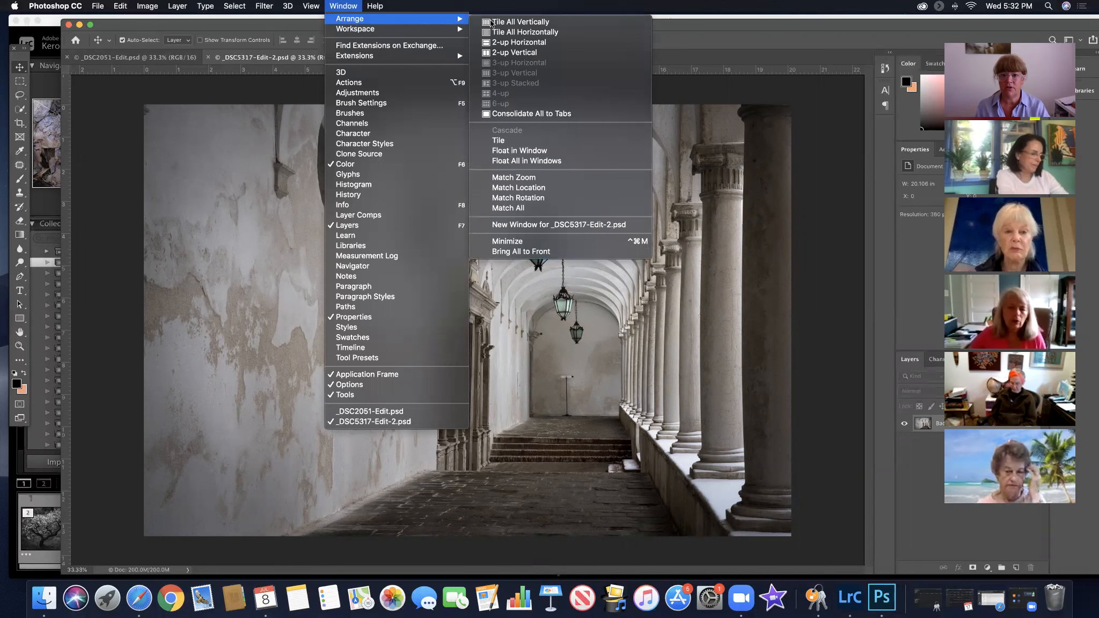
{"action": "left_click", "coordinate": [506, 161]}
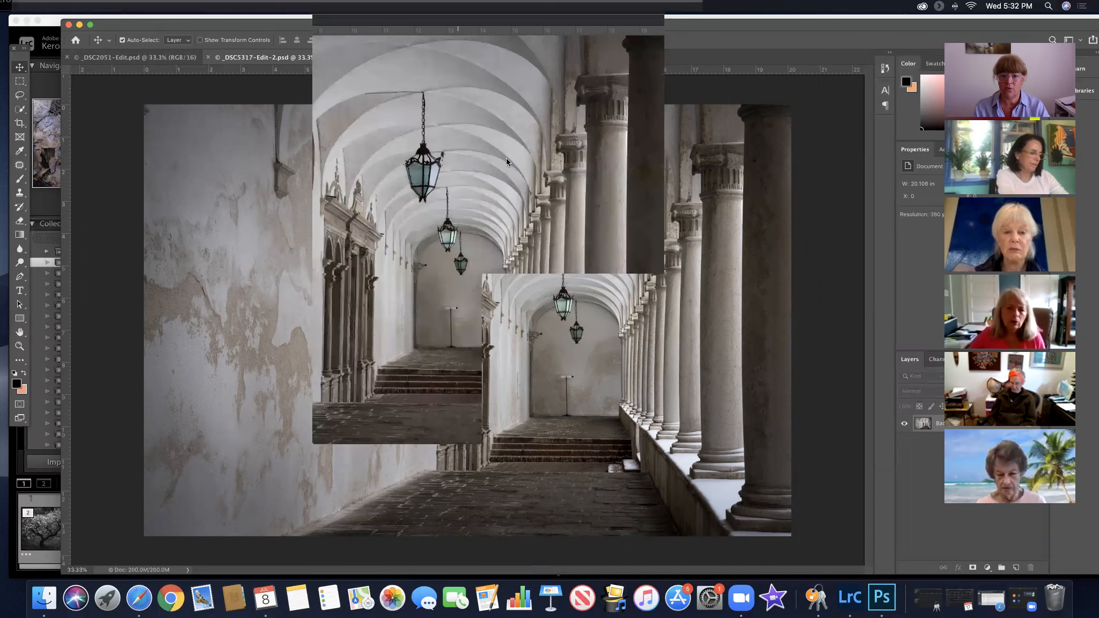
{"action": "left_click_drag", "start_coordinate": [531, 72], "coordinate": [581, 82]}
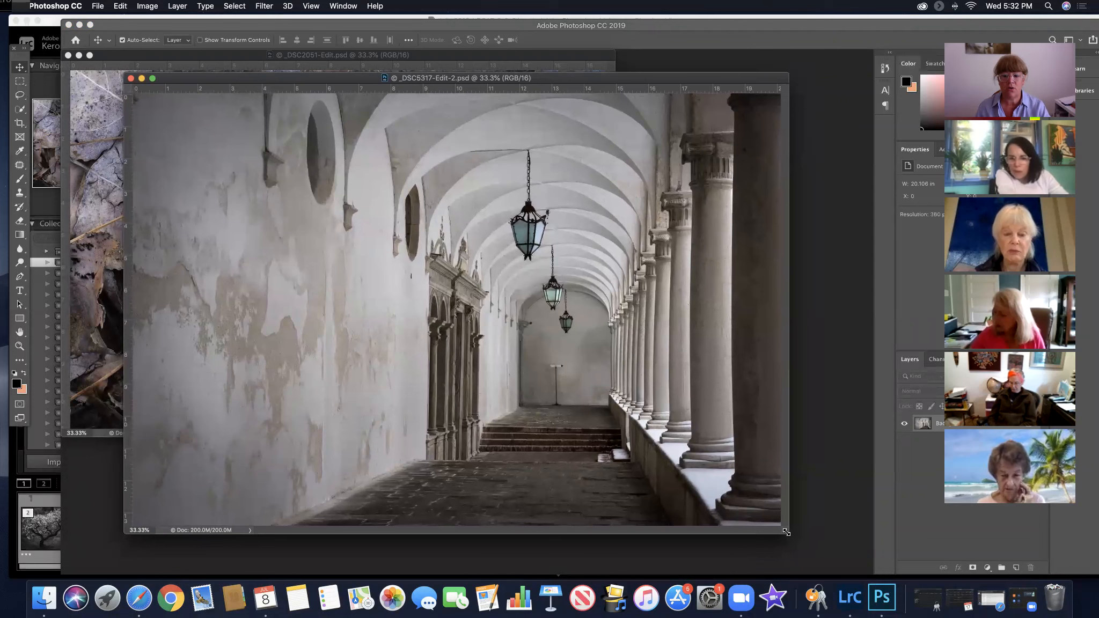
{"action": "left_click_drag", "start_coordinate": [787, 533], "coordinate": [844, 569]}
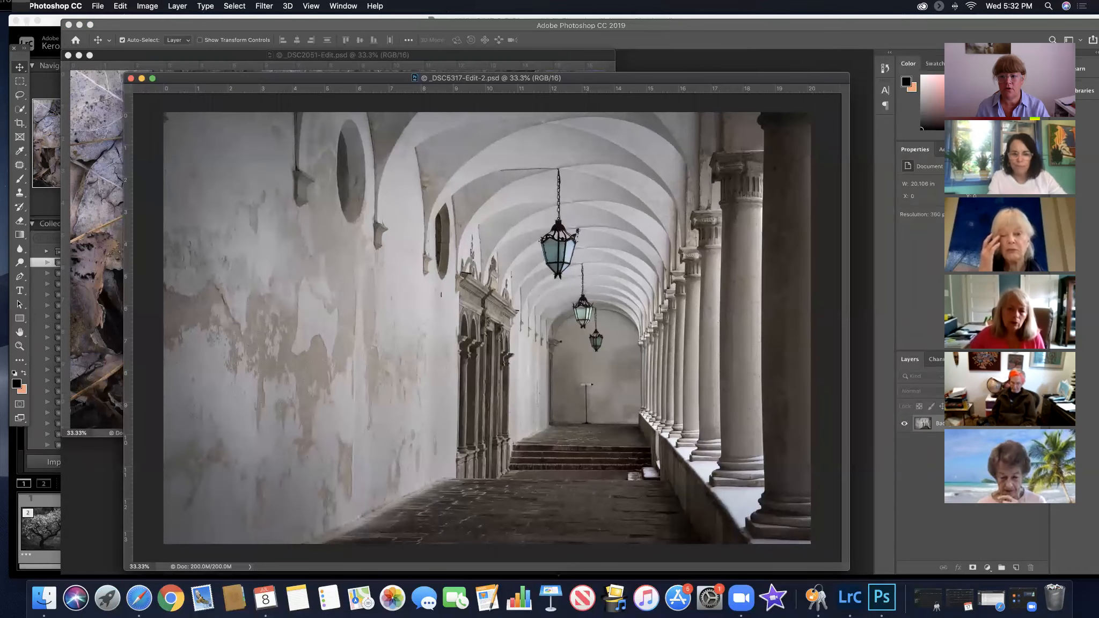
Copy the fallen leaves image into the corridor document as a new layer and align it with the canvas's upper-left corner
{"action": "left_click", "coordinate": [204, 56]}
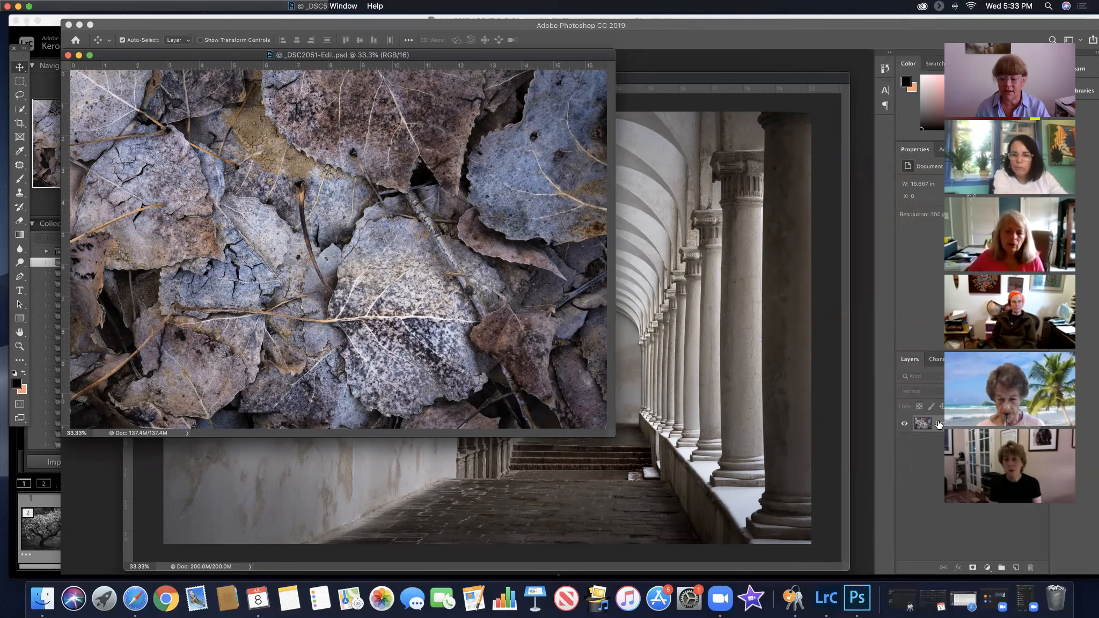
{"action": "left_click_drag", "start_coordinate": [892, 416], "coordinate": [693, 409]}
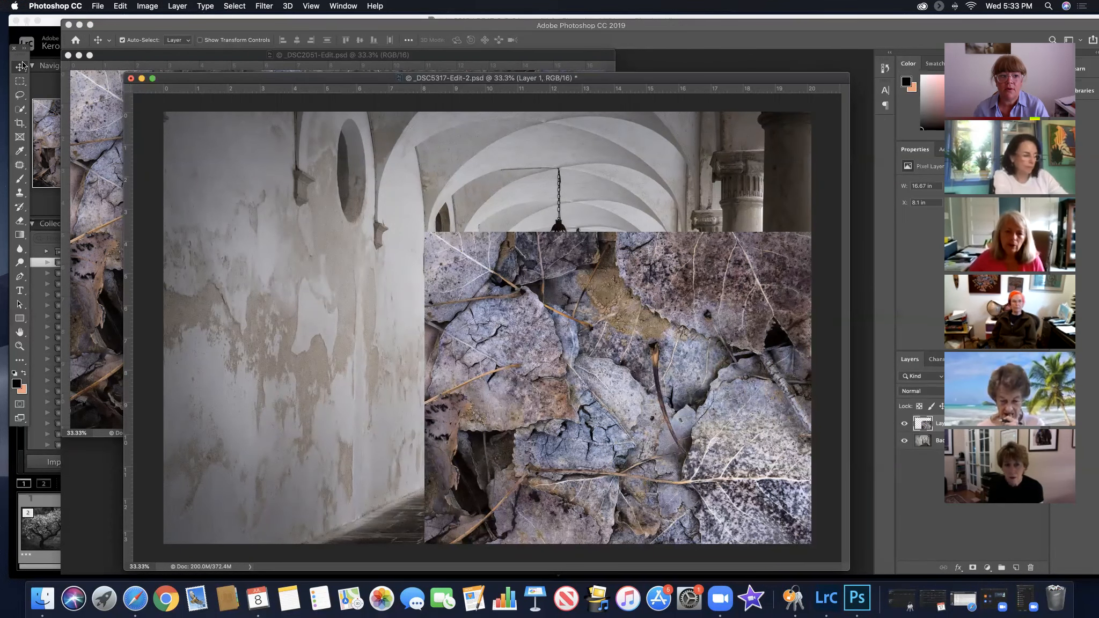
{"action": "left_click", "coordinate": [19, 179]}
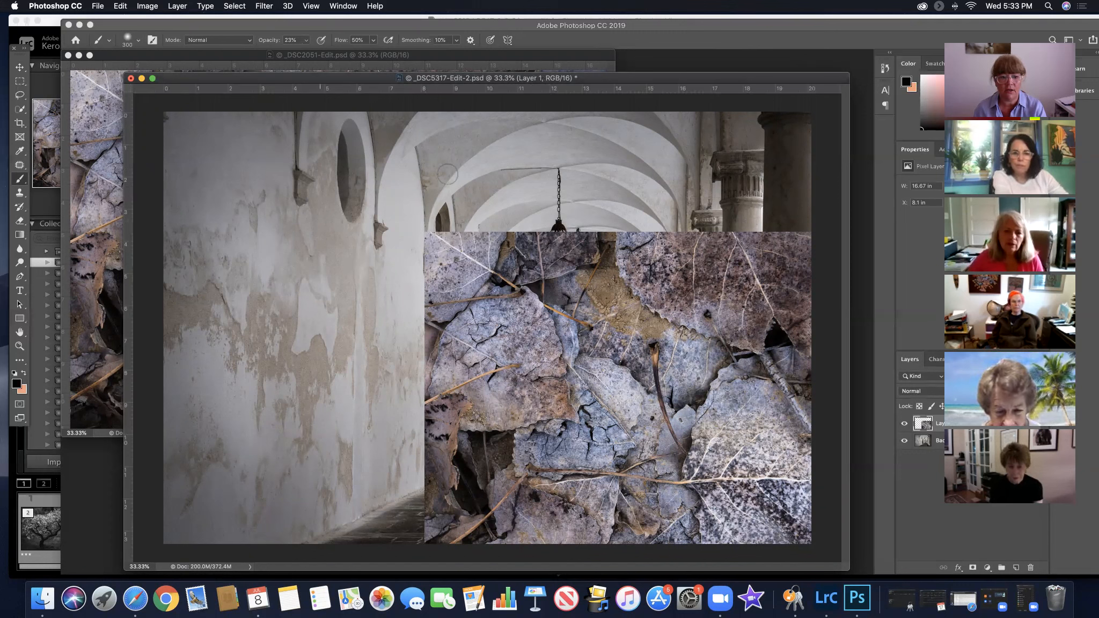
{"action": "left_click", "coordinate": [20, 67]}
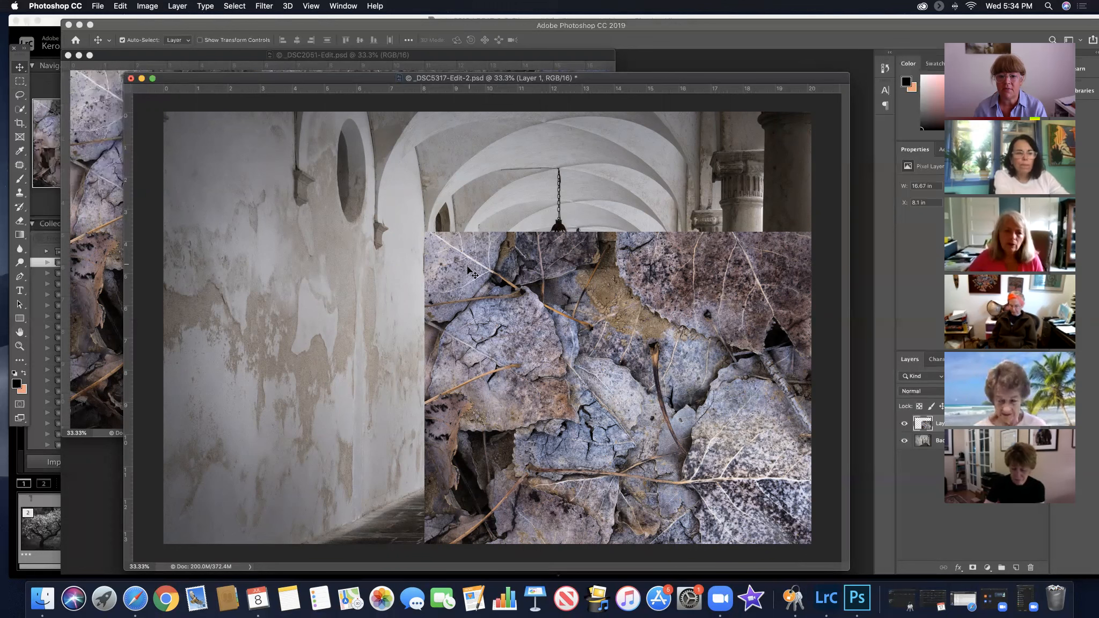
{"action": "left_click_drag", "start_coordinate": [462, 263], "coordinate": [200, 146]}
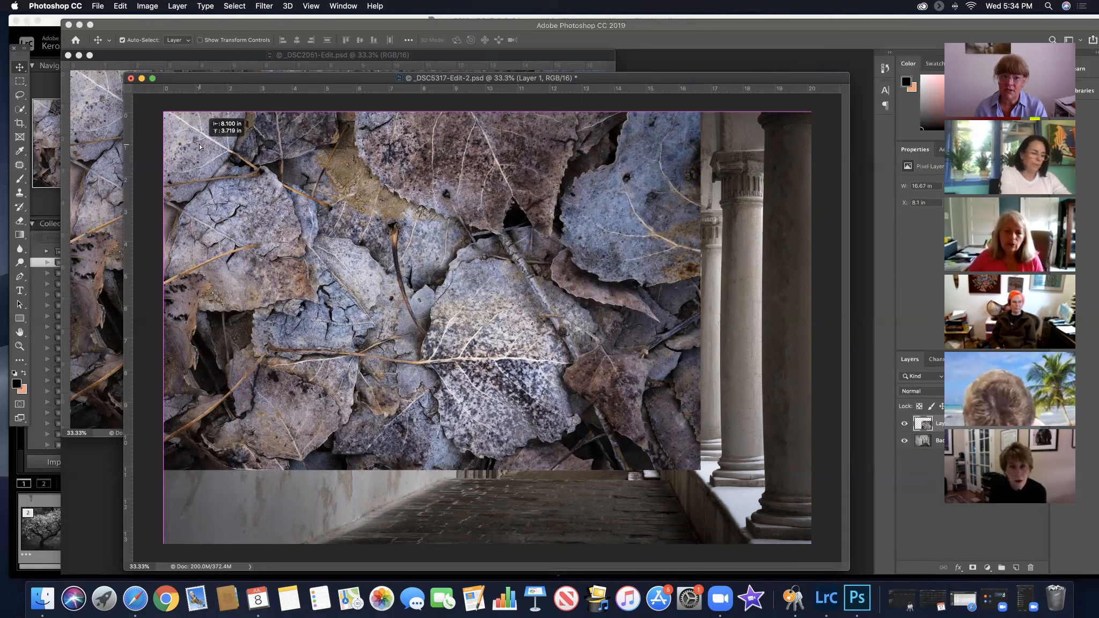
Realign the leaves layer with the canvas's upper-left corner and scale it proportionally to about 20.17 by 13.45 in, covering the whole canvas
{"action": "left_click_drag", "start_coordinate": [201, 148], "coordinate": [201, 153]}
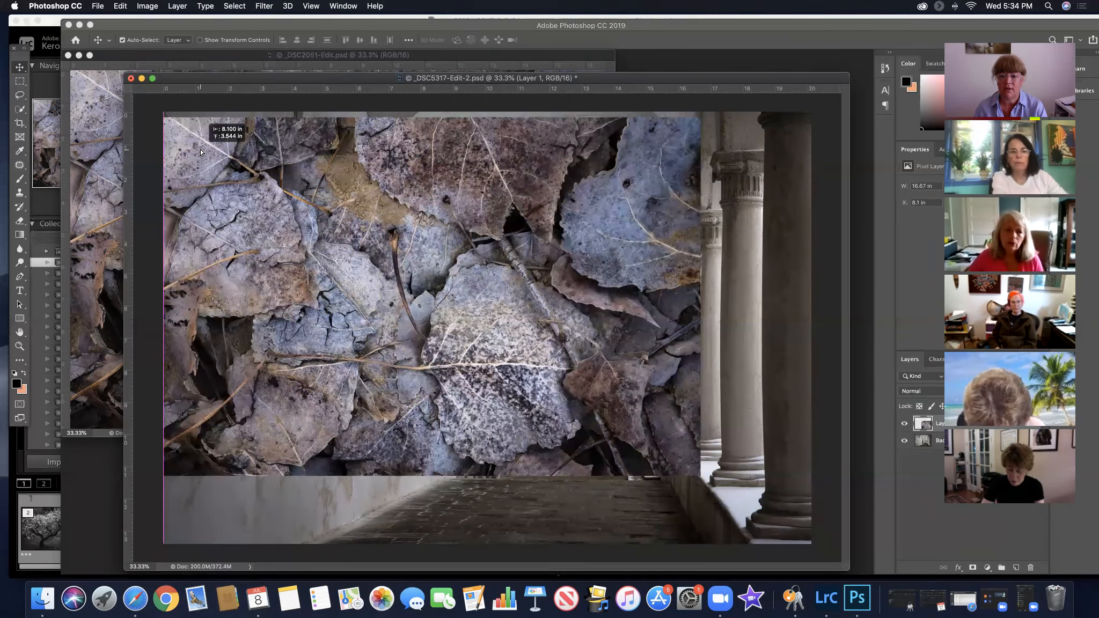
{"action": "mouse_move", "coordinate": [201, 152]}
{"action": "left_mouse_down"}
{"action": "mouse_move", "coordinate": [192, 141]}
{"action": "mouse_move", "coordinate": [206, 150]}
{"action": "left_mouse_up"}
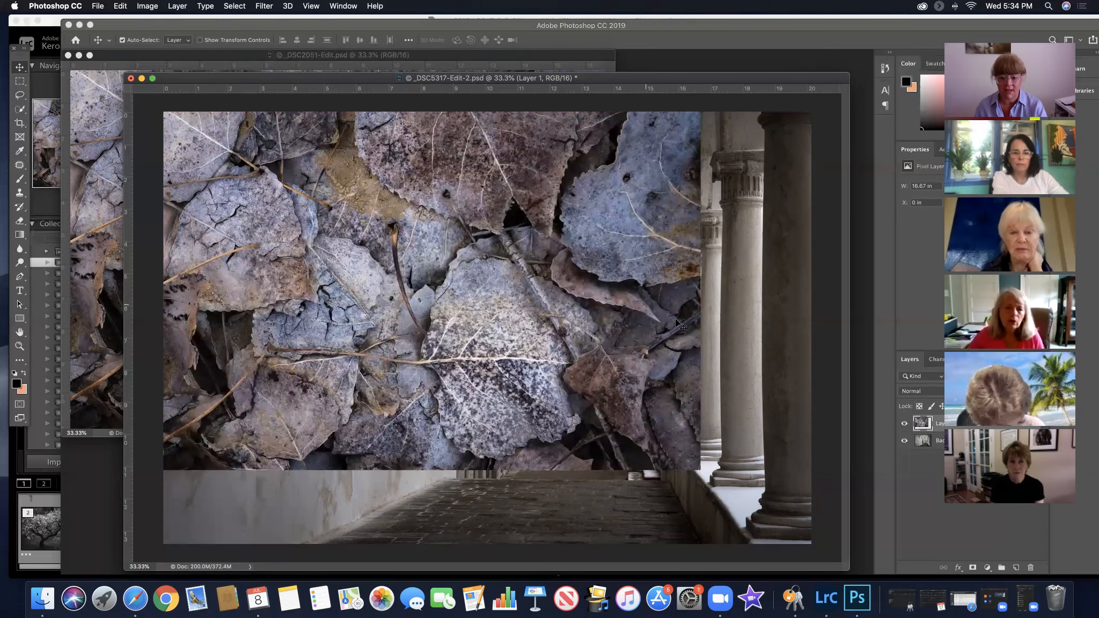
{"action": "key", "text": "super+t"}
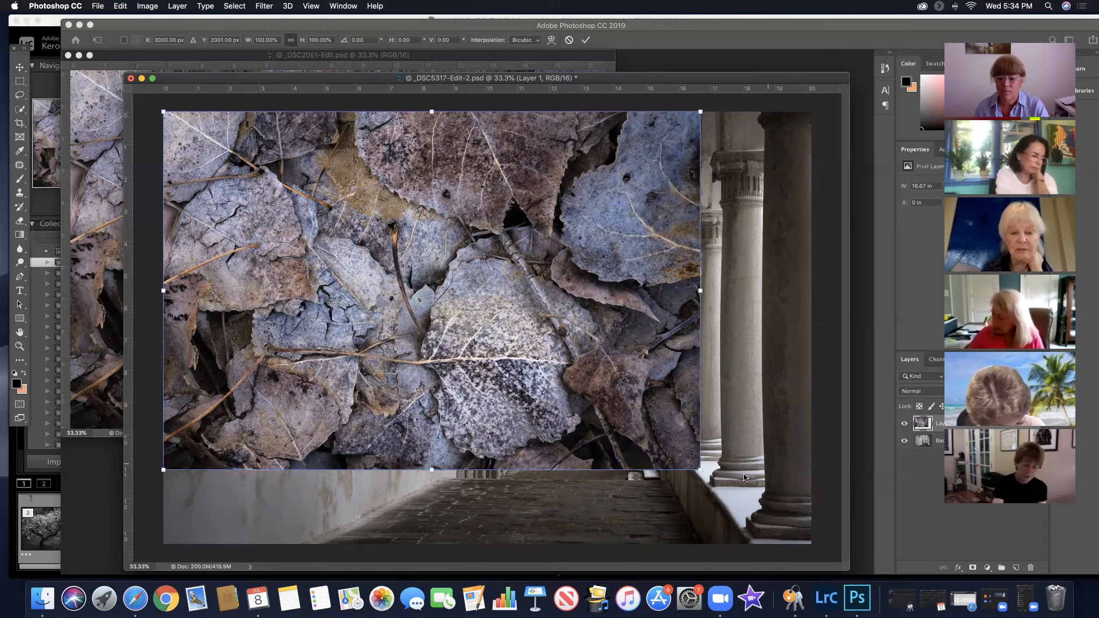
{"action": "left_click_drag", "start_coordinate": [725, 482], "coordinate": [814, 544]}
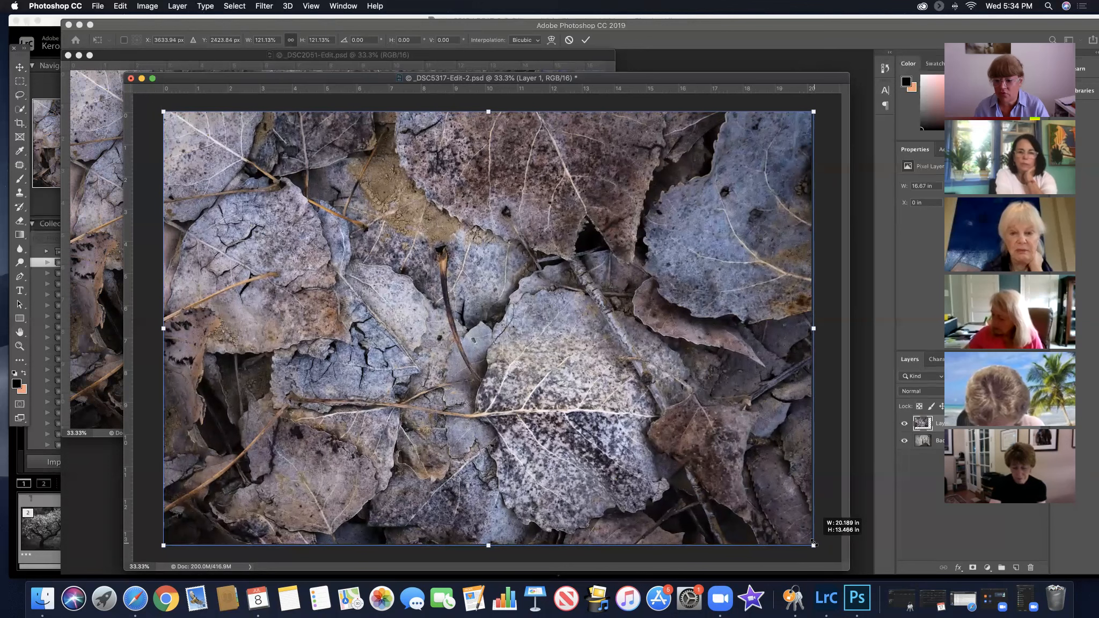
{"action": "left_click_drag", "start_coordinate": [813, 542], "coordinate": [800, 523]}
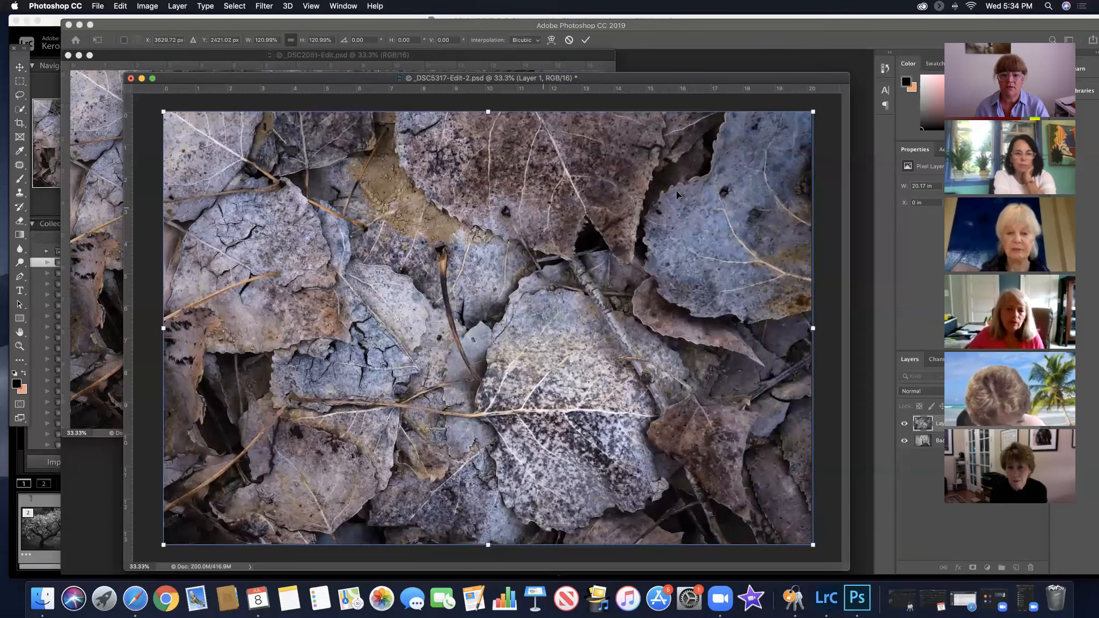
{"action": "left_click", "coordinate": [586, 40]}
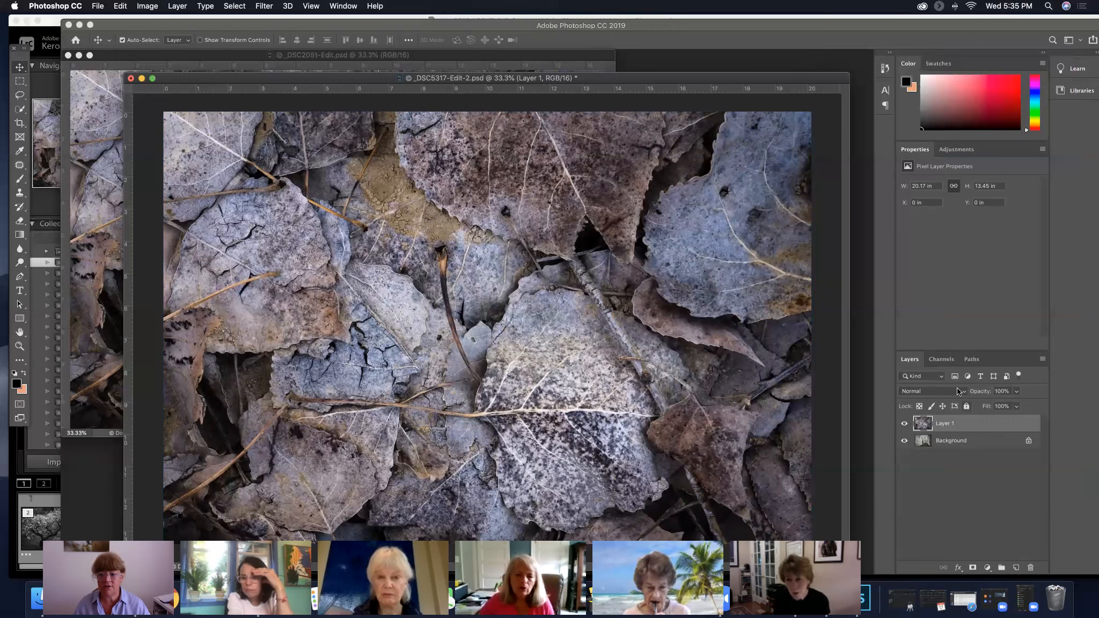
Set the leaves layer's blend mode to Overlay, and reposition and enlarge the corridor window so the whole image has space around it
{"action": "left_click", "coordinate": [963, 390]}
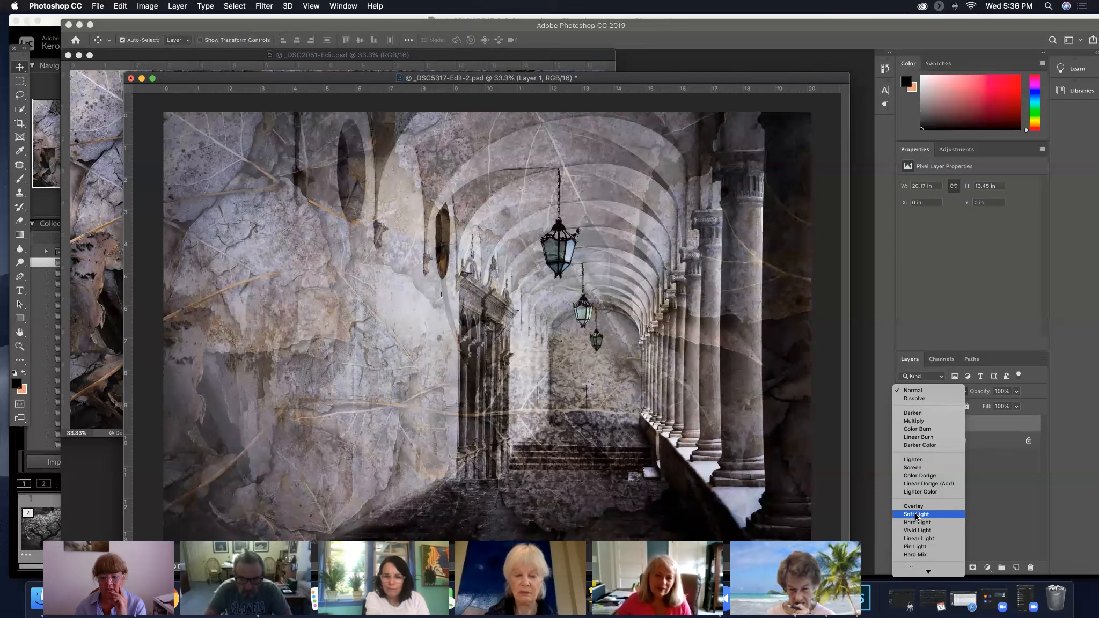
{"action": "left_click", "coordinate": [916, 505]}
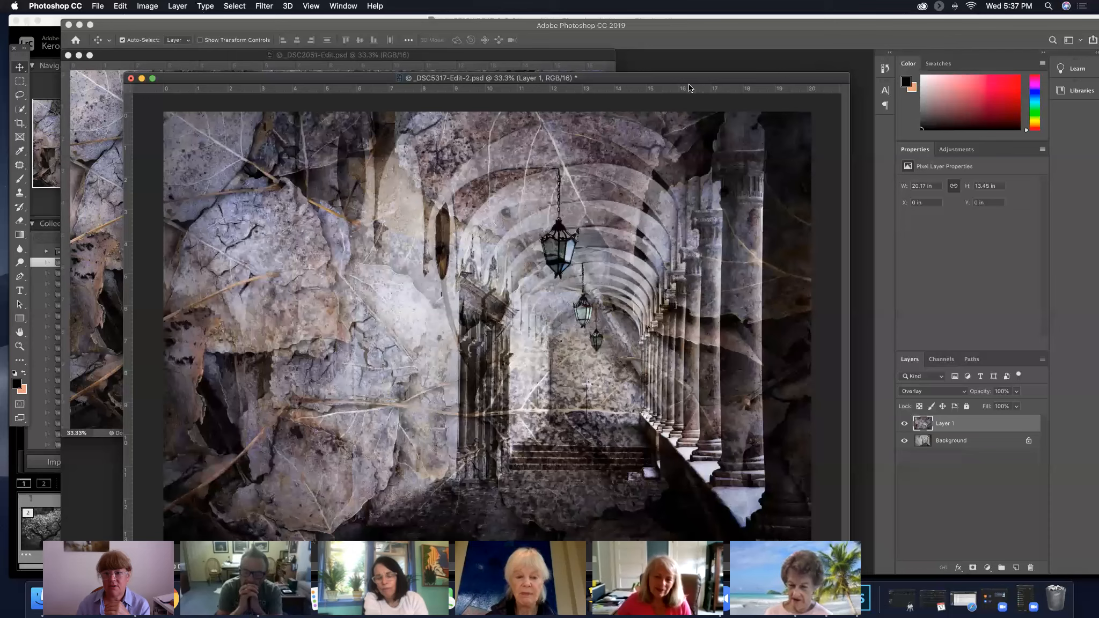
{"action": "left_click_drag", "start_coordinate": [686, 80], "coordinate": [643, 37]}
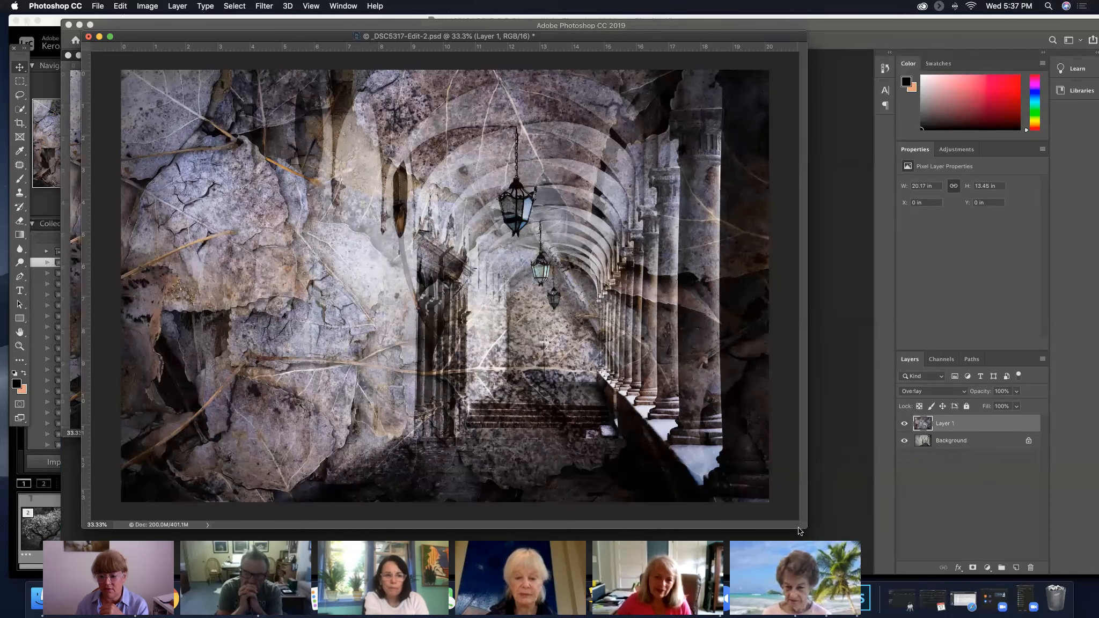
{"action": "left_click_drag", "start_coordinate": [800, 527], "coordinate": [859, 555]}
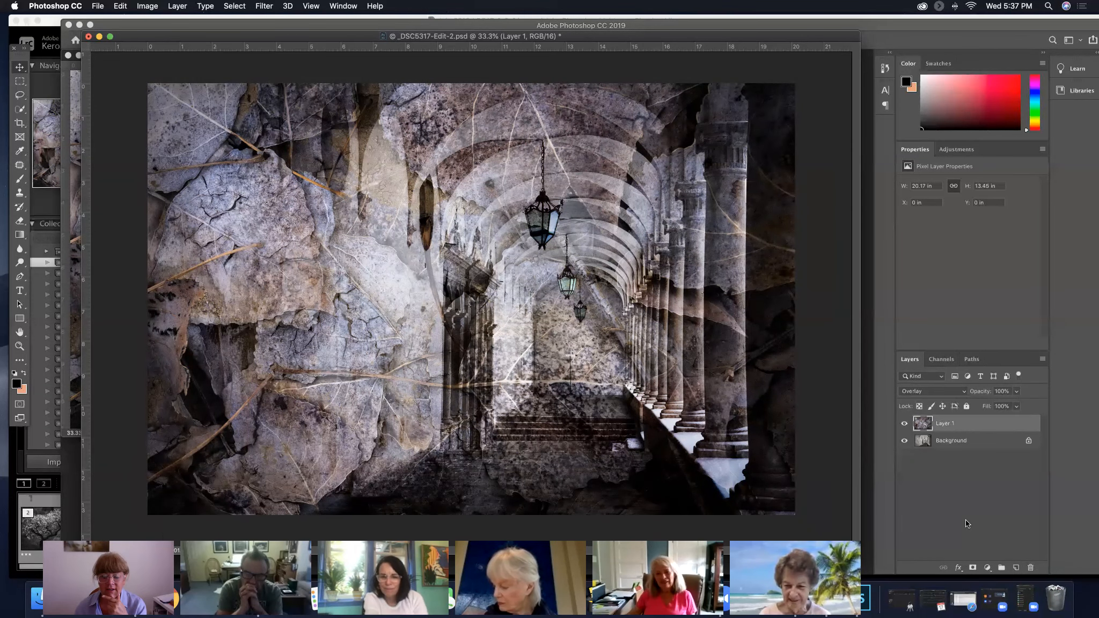
Add a white layer mask to the leaves layer and swap the foreground and background colors repeatedly, ending with black in the foreground
{"action": "left_click", "coordinate": [973, 568]}
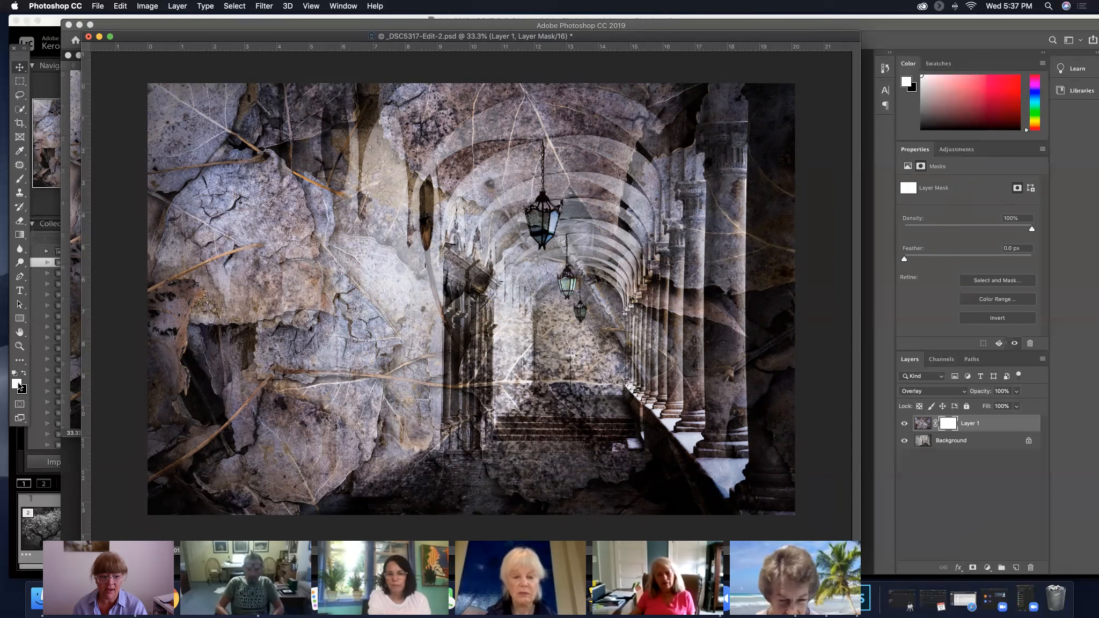
{"action": "key", "text": "x"}
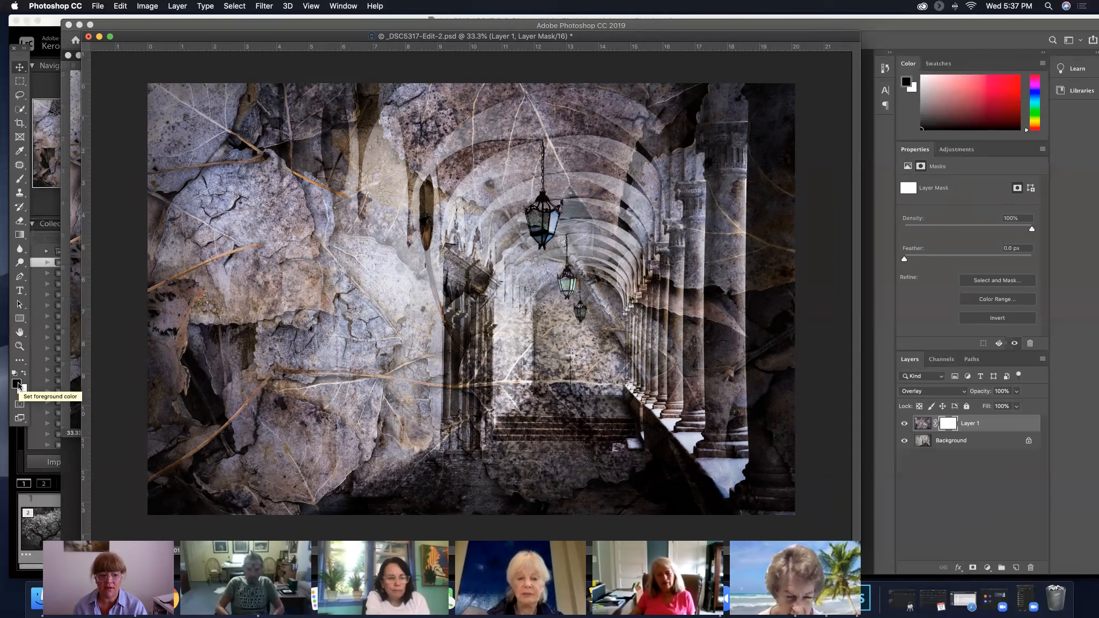
{"action": "key", "text": "x"}
{"action": "key", "text": "x"}
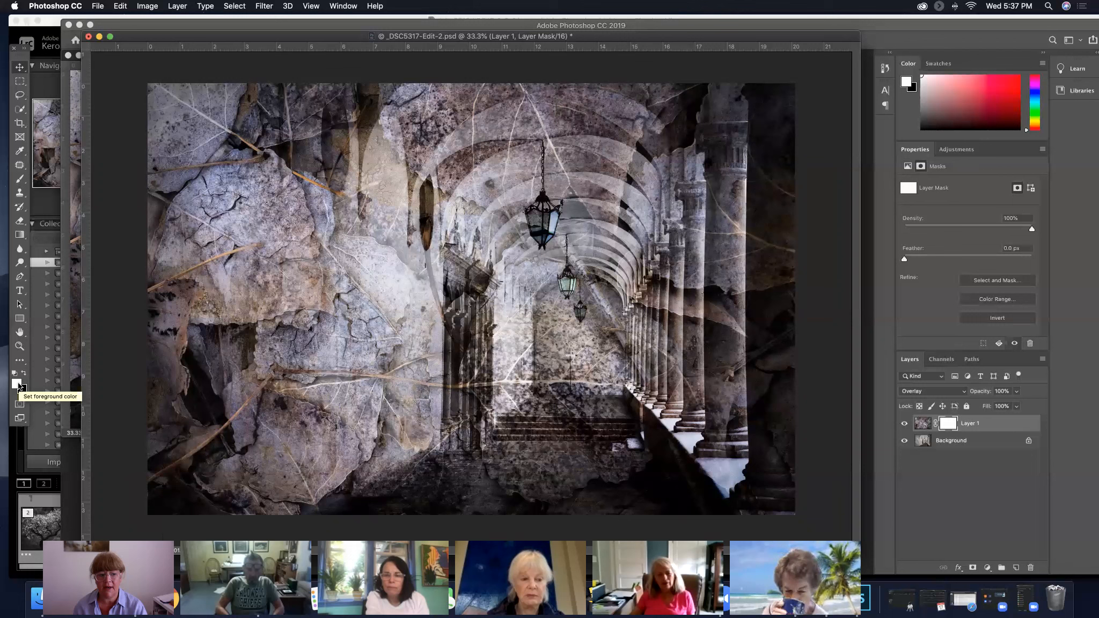
{"action": "key", "text": "x"}
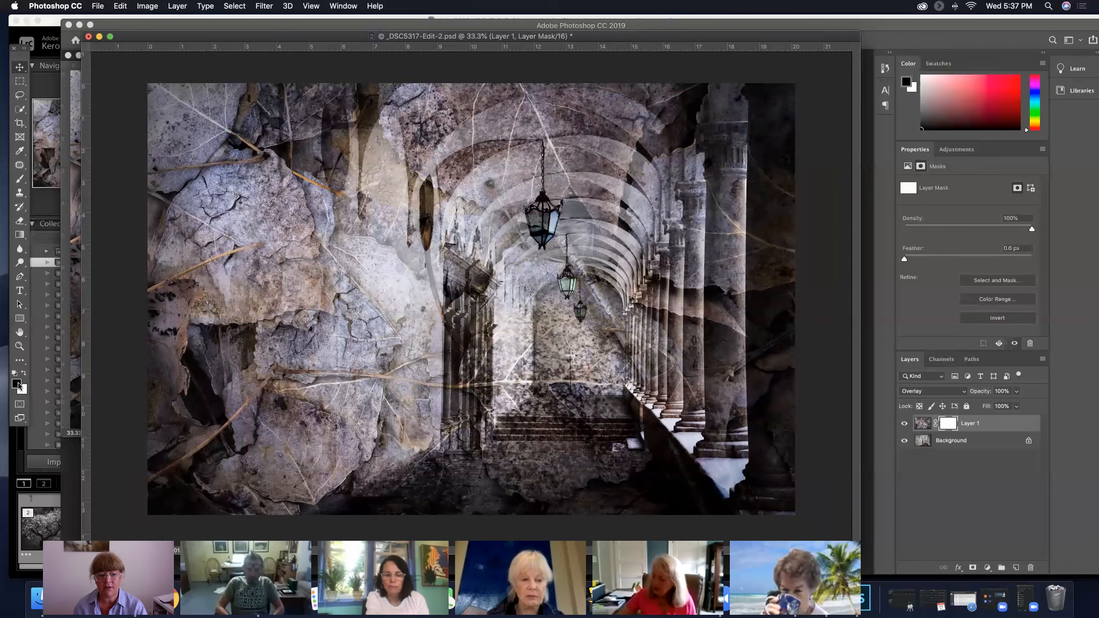
{"action": "key", "text": "x"}
{"action": "key", "text": "x"}
{"action": "key", "text": "x"}
{"action": "key", "text": "x"}
{"action": "key", "text": "x"}
{"action": "key", "text": "x"}
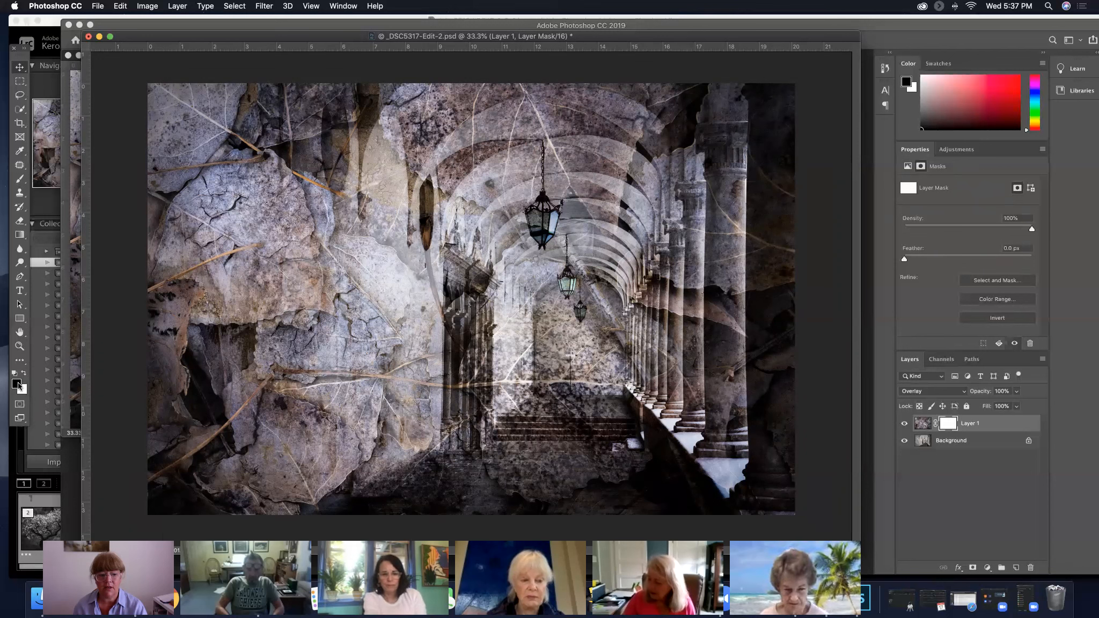
{"action": "key", "text": "x"}
{"action": "key", "text": "x"}
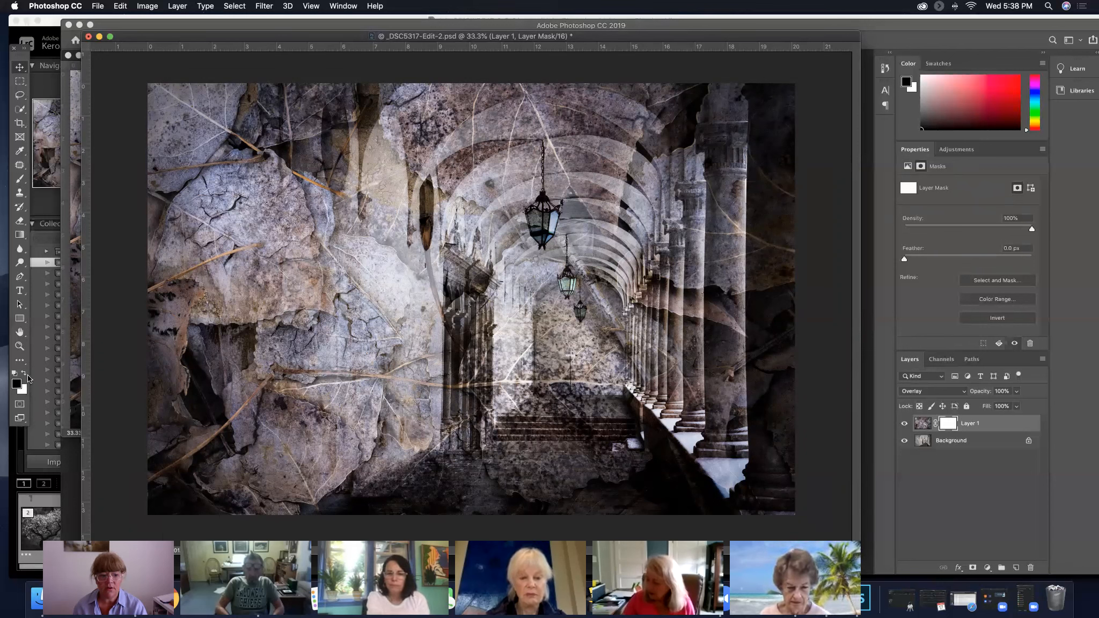
{"action": "left_click", "coordinate": [23, 373]}
{"action": "left_click", "coordinate": [24, 375]}
{"action": "left_click", "coordinate": [24, 374]}
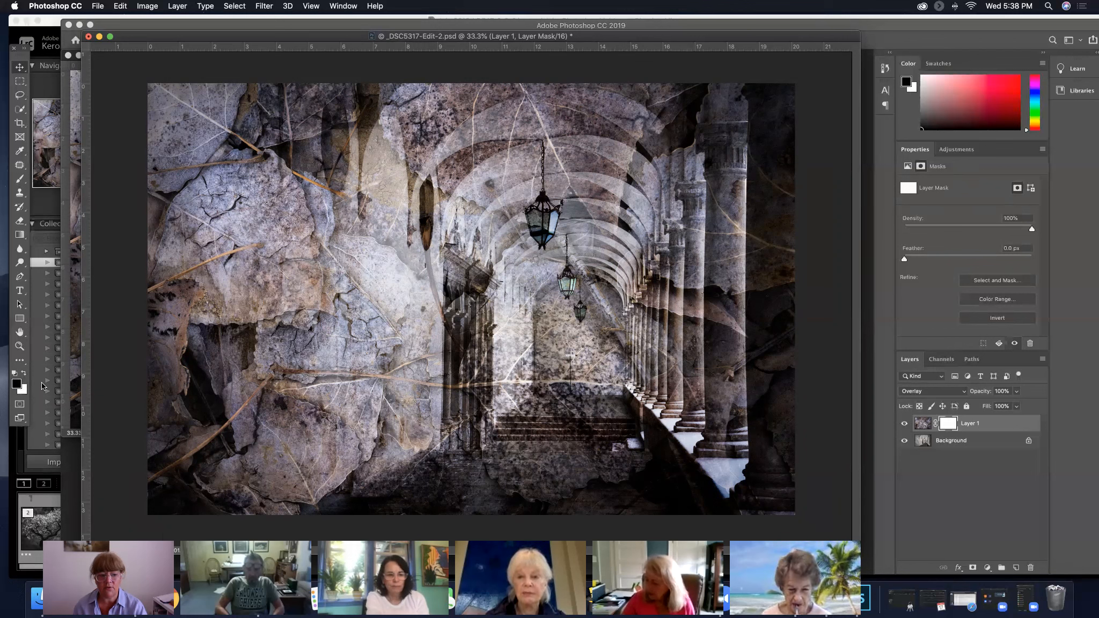
Paint black on the leaves layer's mask with a resized soft brush at 23% opacity to reduce the texture over the corridor's center and end wall
{"action": "left_click", "coordinate": [16, 181]}
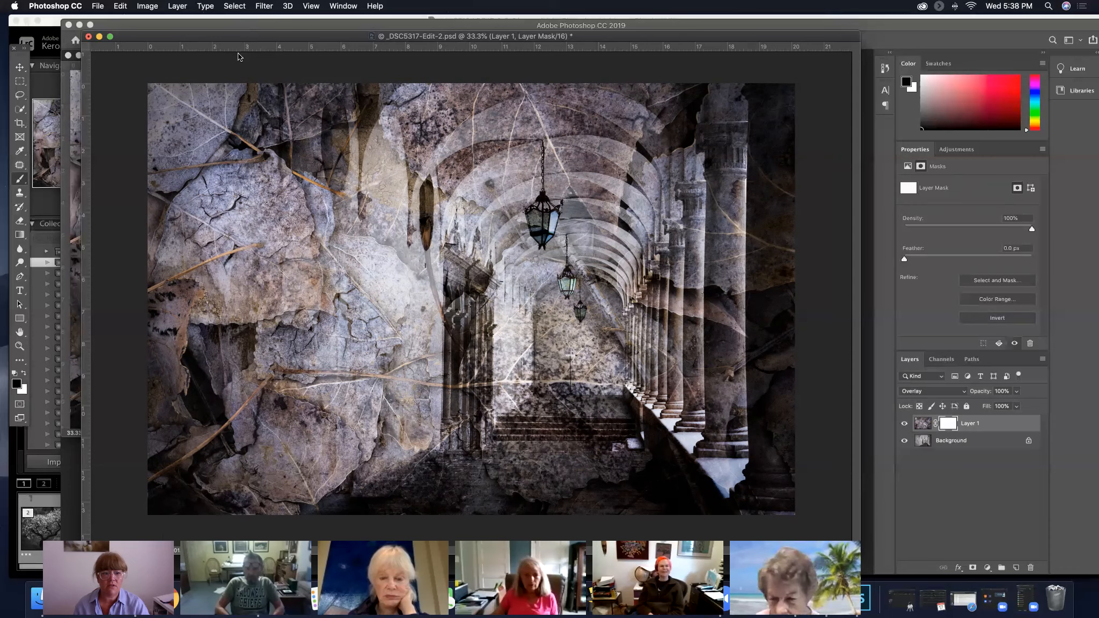
{"action": "left_click_drag", "start_coordinate": [242, 36], "coordinate": [238, 53]}
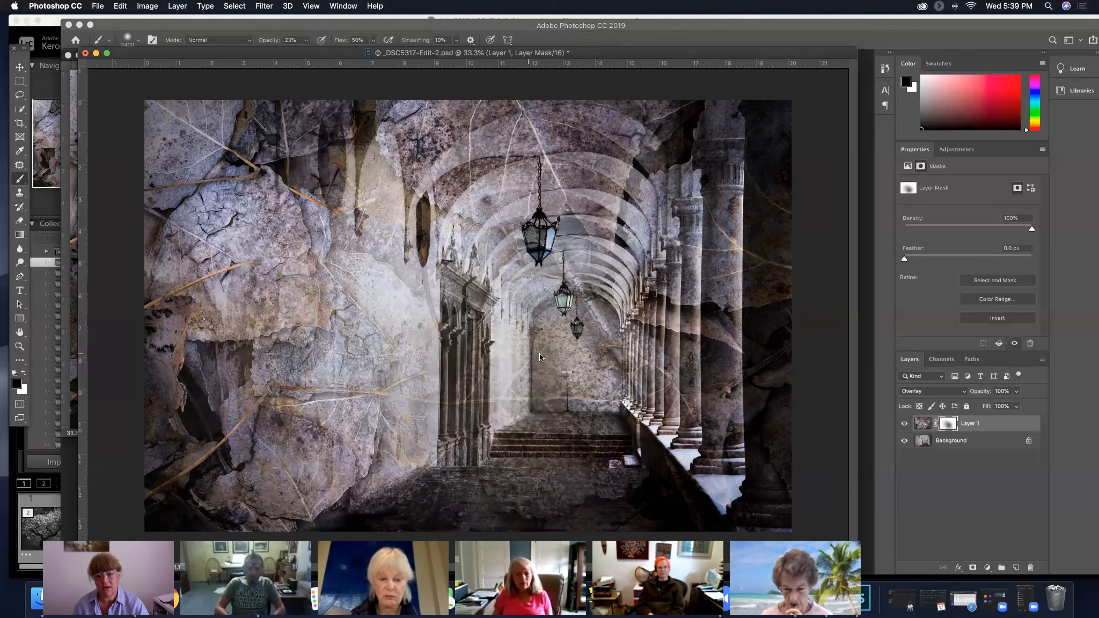
{"action": "key", "text": "bracketright"}
{"action": "key", "text": "bracketright"}
{"action": "key", "text": "bracketright"}
{"action": "key", "text": "bracketright"}
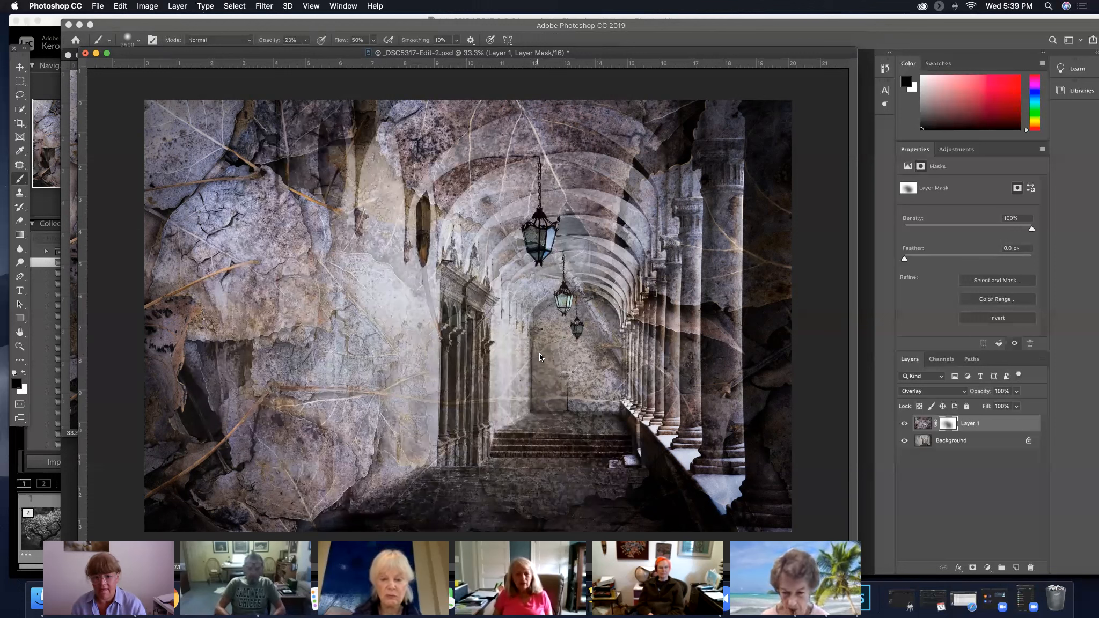
{"action": "key", "text": "bracketleft"}
{"action": "key", "text": "bracketleft"}
{"action": "key", "text": "bracketleft"}
{"action": "key", "text": "bracketleft"}
{"action": "key", "text": "bracketleft"}
{"action": "key", "text": "bracketleft"}
{"action": "key", "text": "bracketleft"}
{"action": "key", "text": "bracketleft"}
{"action": "key", "text": "bracketleft"}
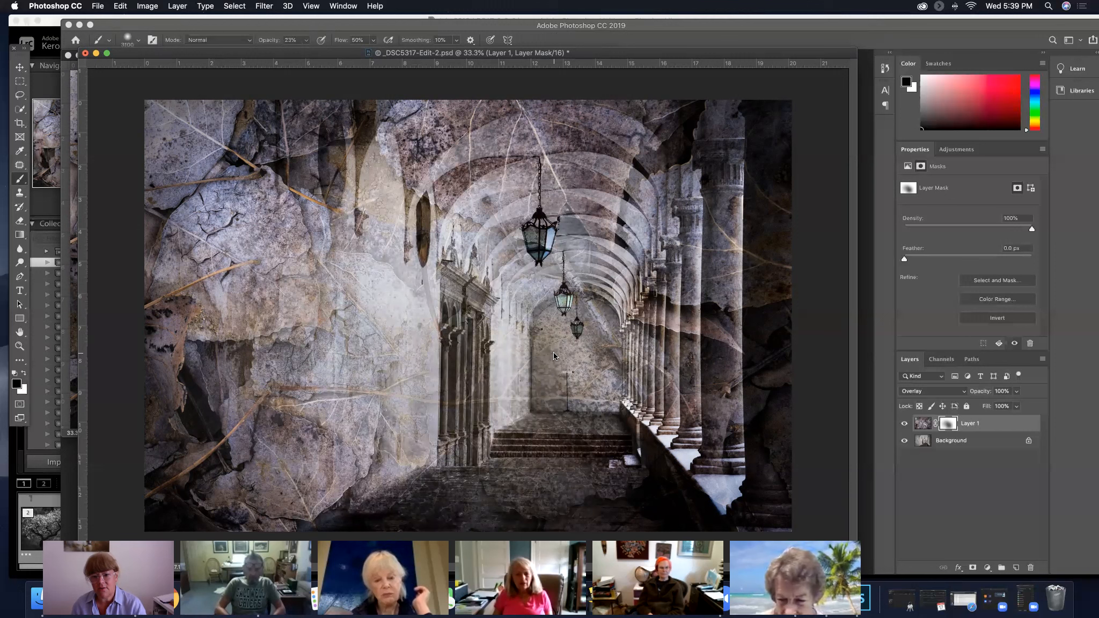
{"action": "key", "text": "bracketleft"}
{"action": "key", "text": "bracketleft"}
{"action": "key", "text": "bracketleft"}
{"action": "key", "text": "bracketleft"}
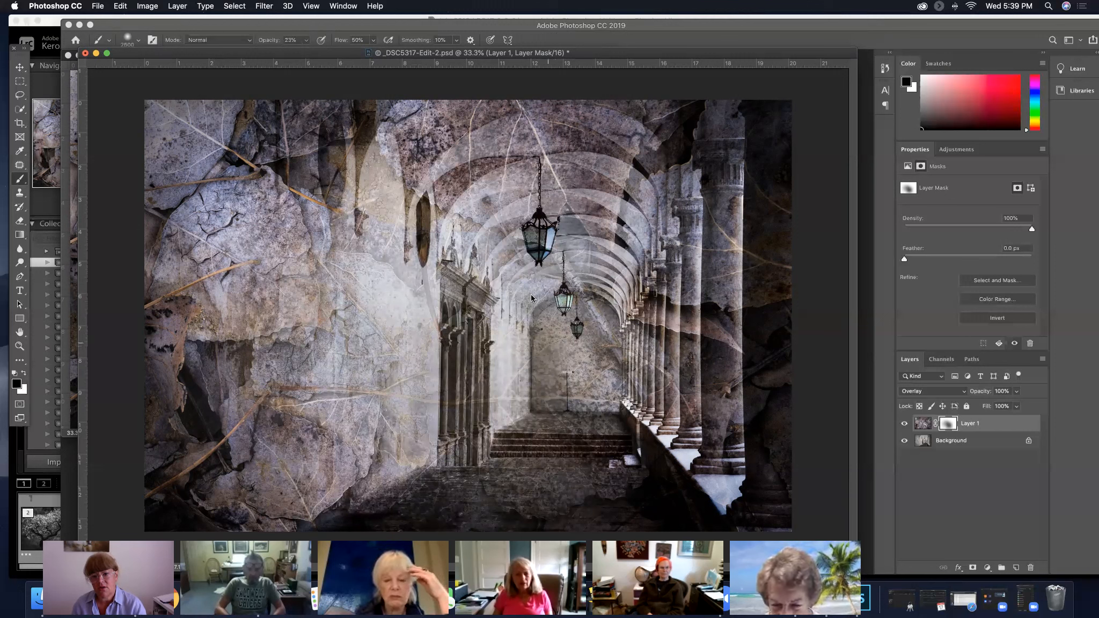
{"action": "mouse_move", "coordinate": [556, 313]}
{"action": "left_mouse_down"}
{"action": "mouse_move", "coordinate": [517, 252]}
{"action": "mouse_move", "coordinate": [483, 246]}
{"action": "mouse_move", "coordinate": [541, 299]}
{"action": "mouse_move", "coordinate": [574, 359]}
{"action": "left_mouse_up"}
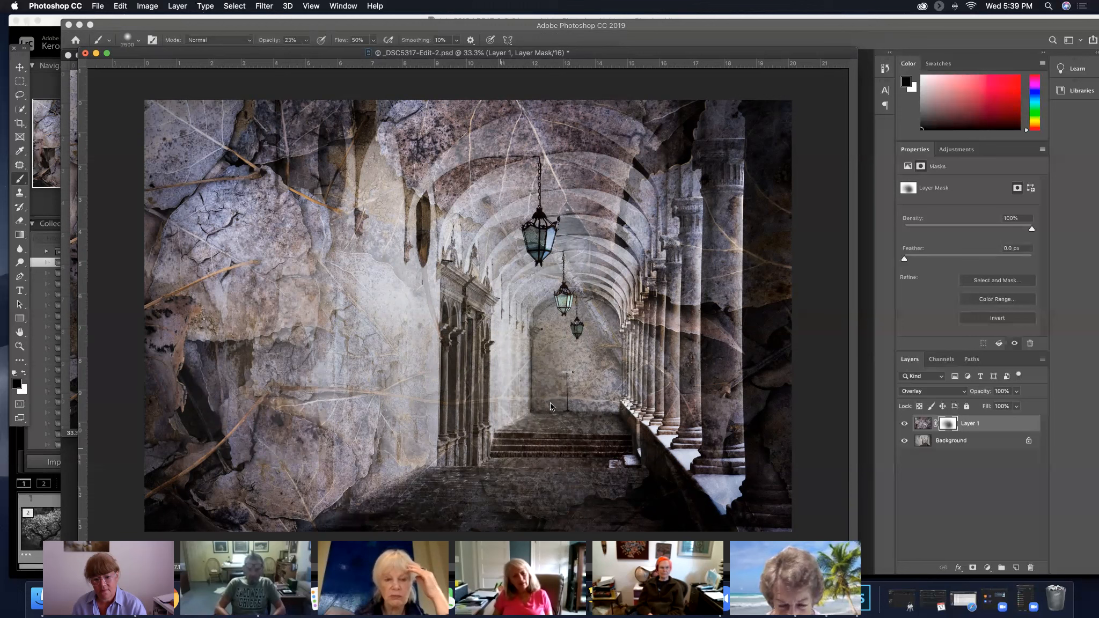
Compare the image with the leaves layer hidden and shown, and brush more of the leaf texture off the left wall
{"action": "left_click", "coordinate": [905, 424]}
{"action": "left_click", "coordinate": [905, 424]}
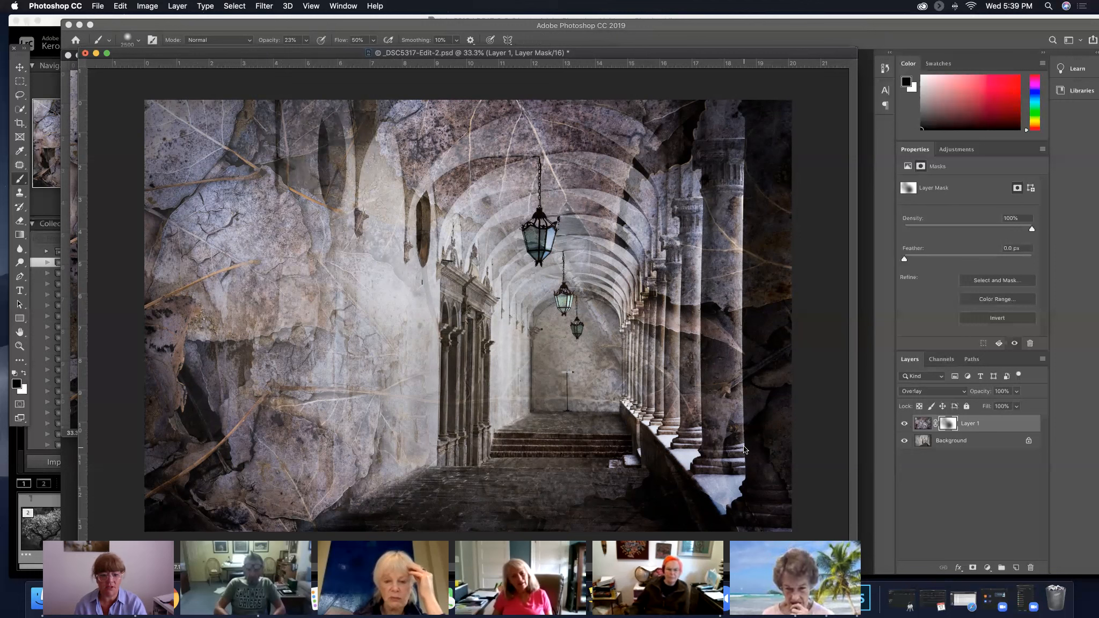
{"action": "left_click_drag", "start_coordinate": [313, 475], "coordinate": [302, 479]}
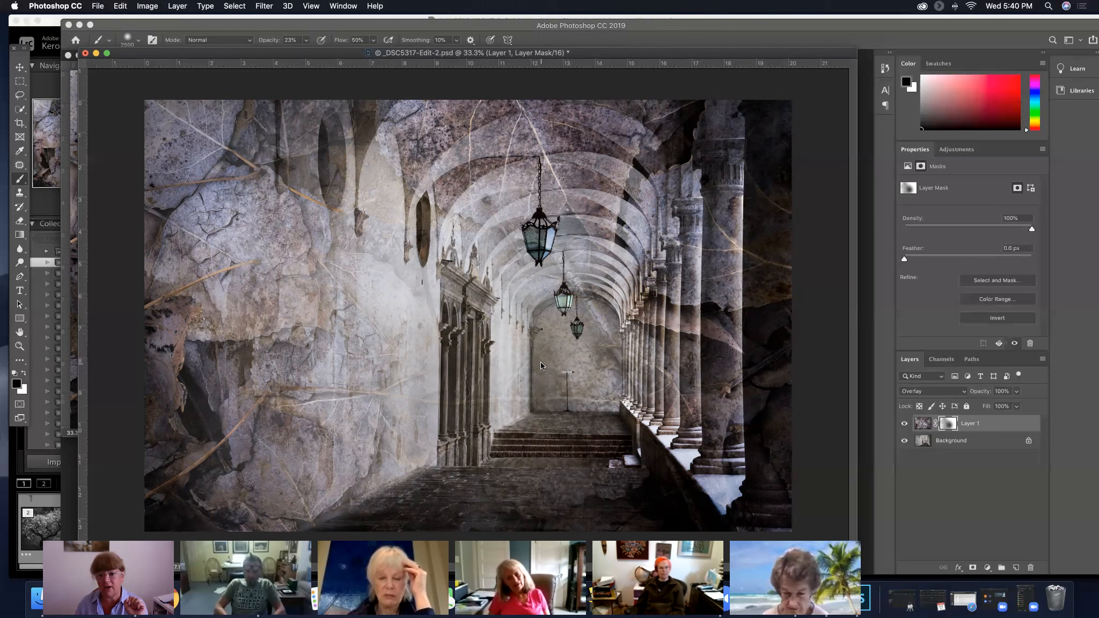
Adjust the brush size as needed and paint out the remaining leaf marks on the end wall around the small hanging lantern
{"action": "key", "text": "bracketleft"}
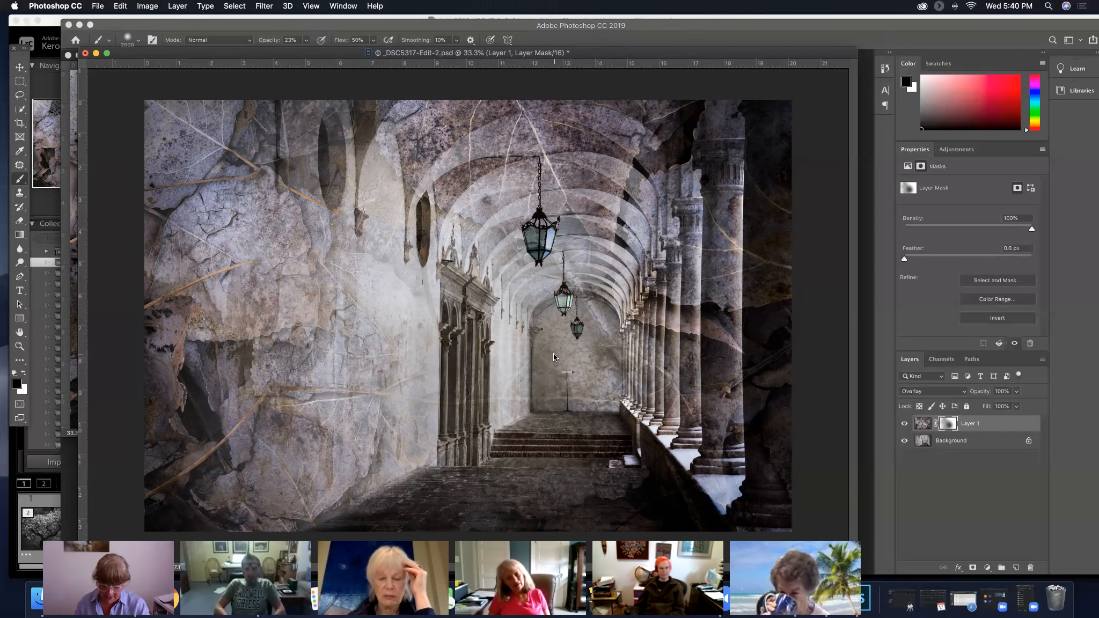
{"action": "key", "text": "bracketleft"}
{"action": "key", "text": "bracketleft"}
{"action": "key", "text": "bracketleft"}
{"action": "key", "text": "bracketleft"}
{"action": "key", "text": "bracketleft"}
{"action": "key", "text": "bracketleft"}
{"action": "key", "text": "bracketleft"}
{"action": "key", "text": "bracketleft"}
{"action": "key", "text": "bracketleft"}
{"action": "key", "text": "bracketleft"}
{"action": "key", "text": "bracketleft"}
{"action": "key", "text": "bracketleft"}
{"action": "key", "text": "bracketleft"}
{"action": "key", "text": "bracketleft"}
{"action": "key", "text": "bracketleft"}
{"action": "key", "text": "bracketleft"}
{"action": "key", "text": "bracketleft"}
{"action": "key", "text": "bracketleft"}
{"action": "key", "text": "bracketleft"}
{"action": "key", "text": "bracketleft"}
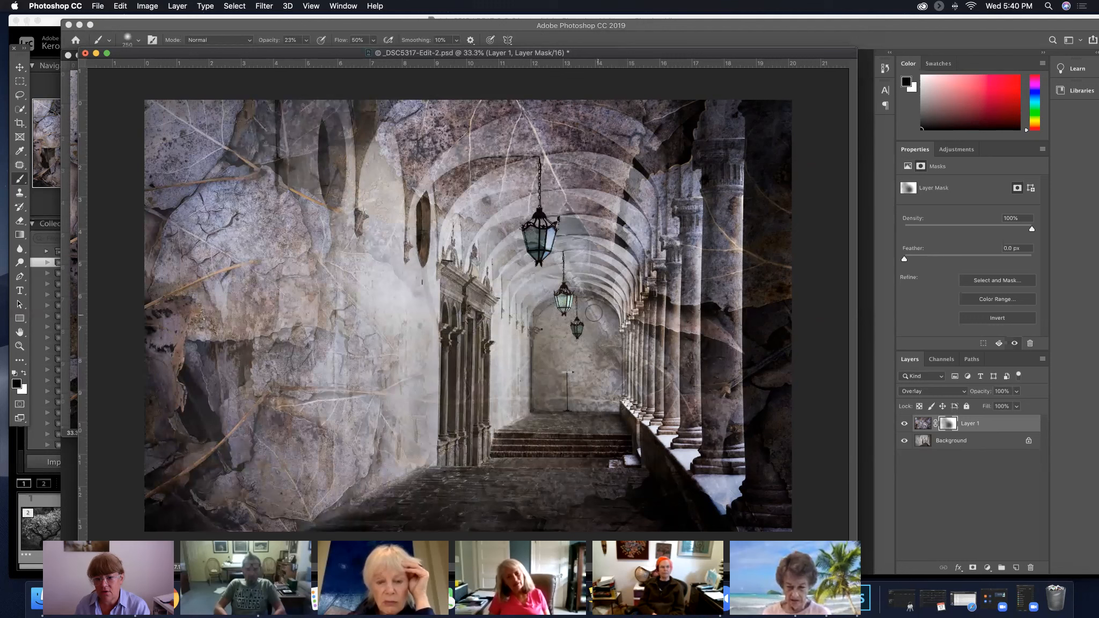
{"action": "key", "text": "bracketleft"}
{"action": "key", "text": "bracketright"}
{"action": "key", "text": "bracketright"}
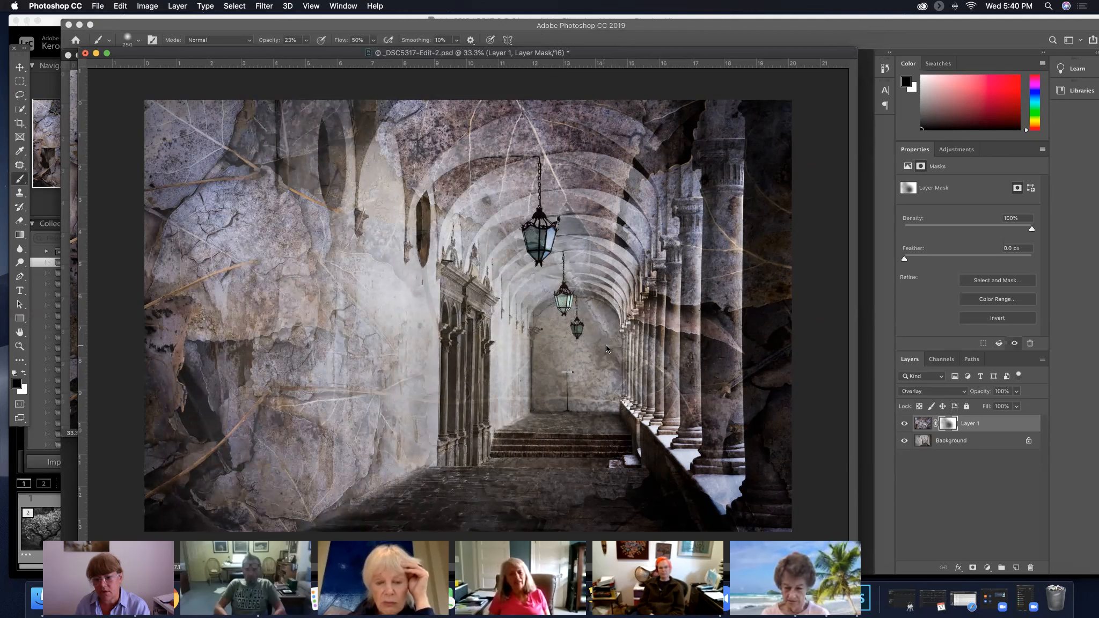
{"action": "key", "text": "bracketright"}
{"action": "key", "text": "bracketright"}
{"action": "key", "text": "bracketright"}
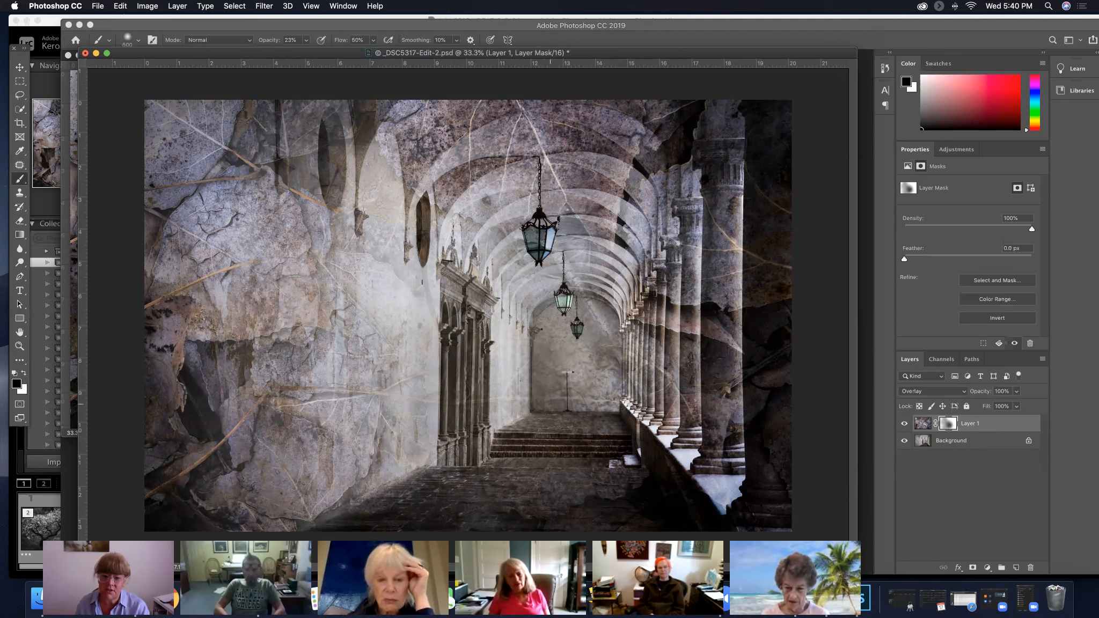
{"action": "key", "text": "bracketleft"}
{"action": "key", "text": "bracketleft"}
{"action": "key", "text": "bracketleft"}
{"action": "key", "text": "bracketleft"}
{"action": "key", "text": "bracketleft"}
{"action": "key", "text": "bracketleft"}
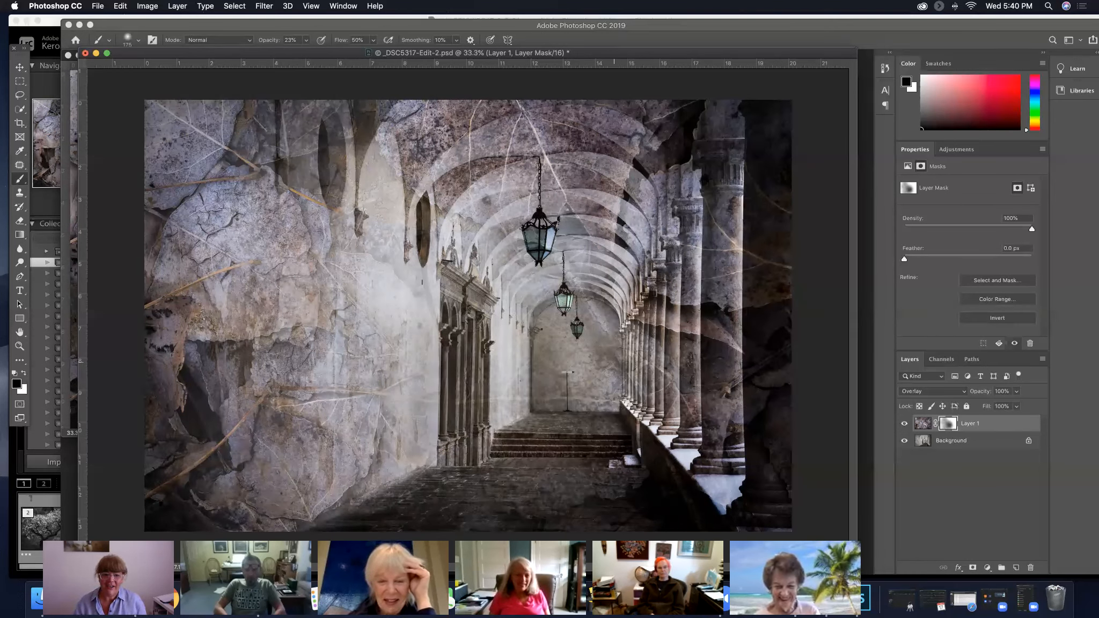
Compare the corridor with and without the leaves texture, and duplicate the masked leaves layer with its Overlay blending
{"action": "left_click", "coordinate": [906, 426]}
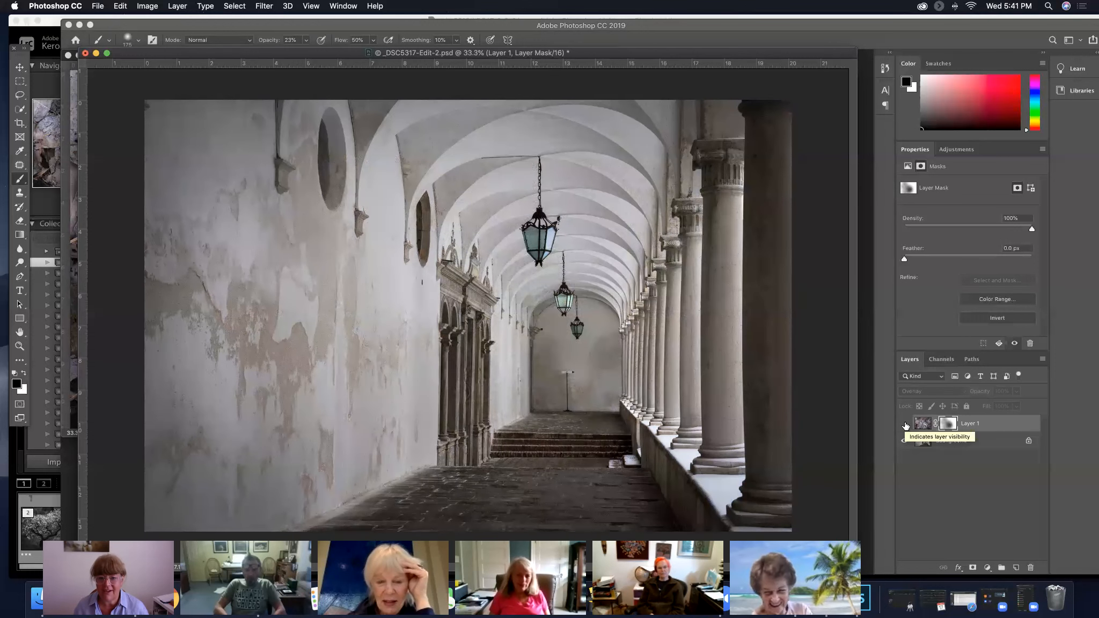
{"action": "left_click", "coordinate": [906, 424]}
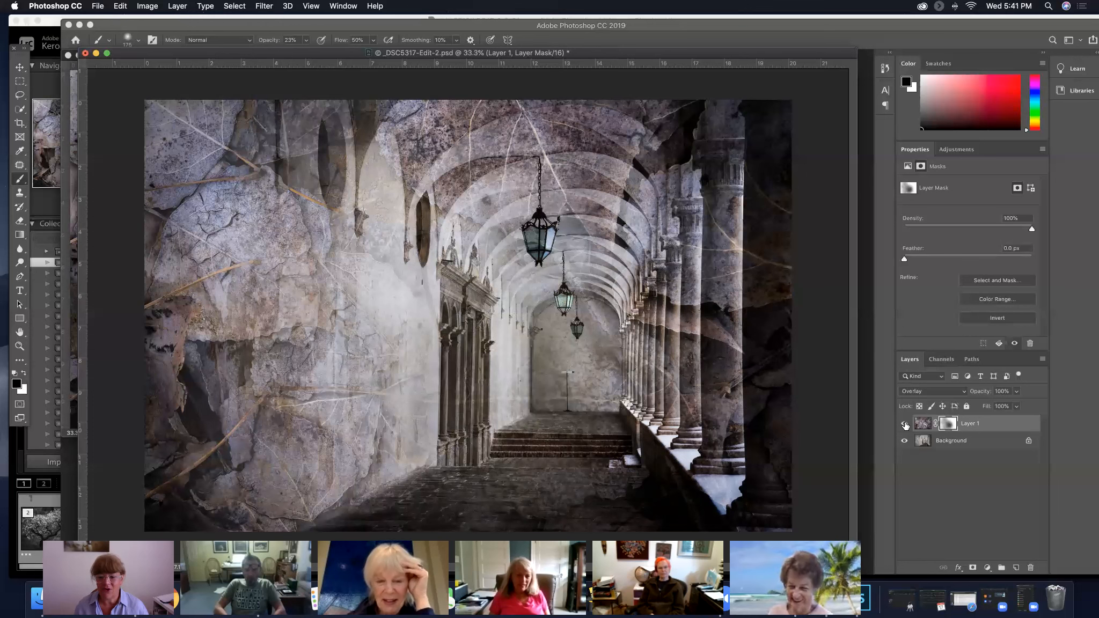
{"action": "left_click", "coordinate": [906, 425]}
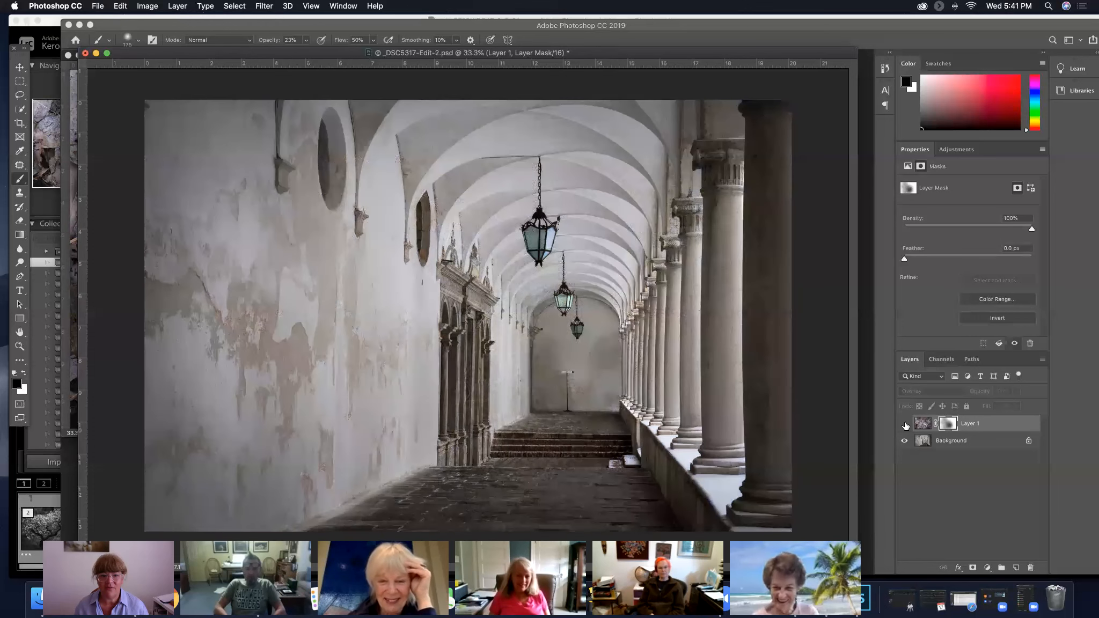
{"action": "left_click", "coordinate": [906, 425]}
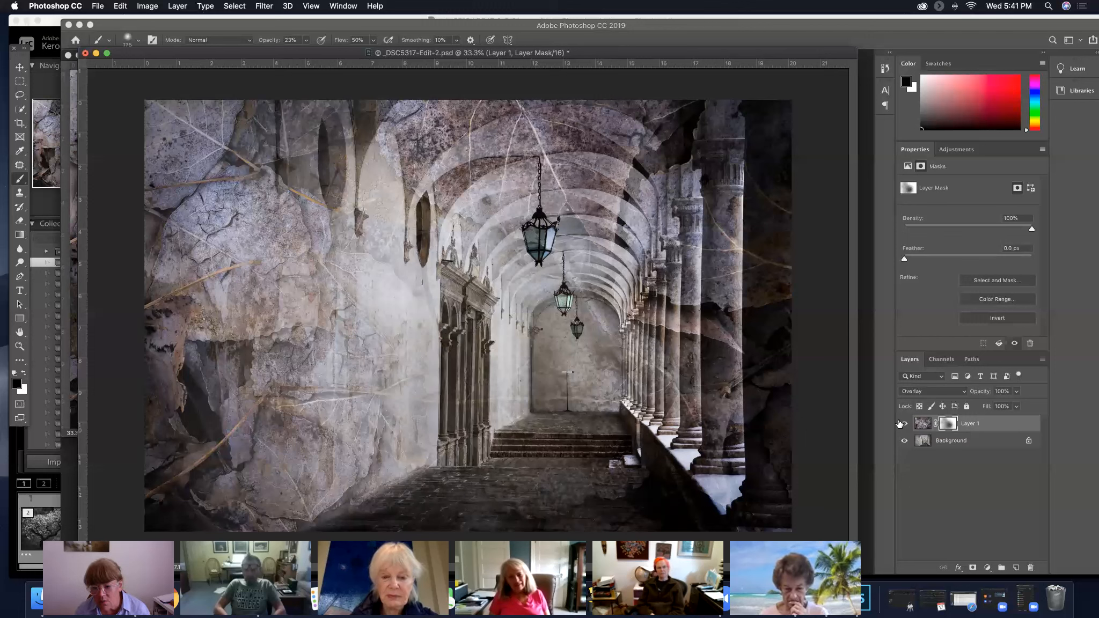
{"action": "left_click_drag", "start_coordinate": [986, 425], "coordinate": [1014, 554]}
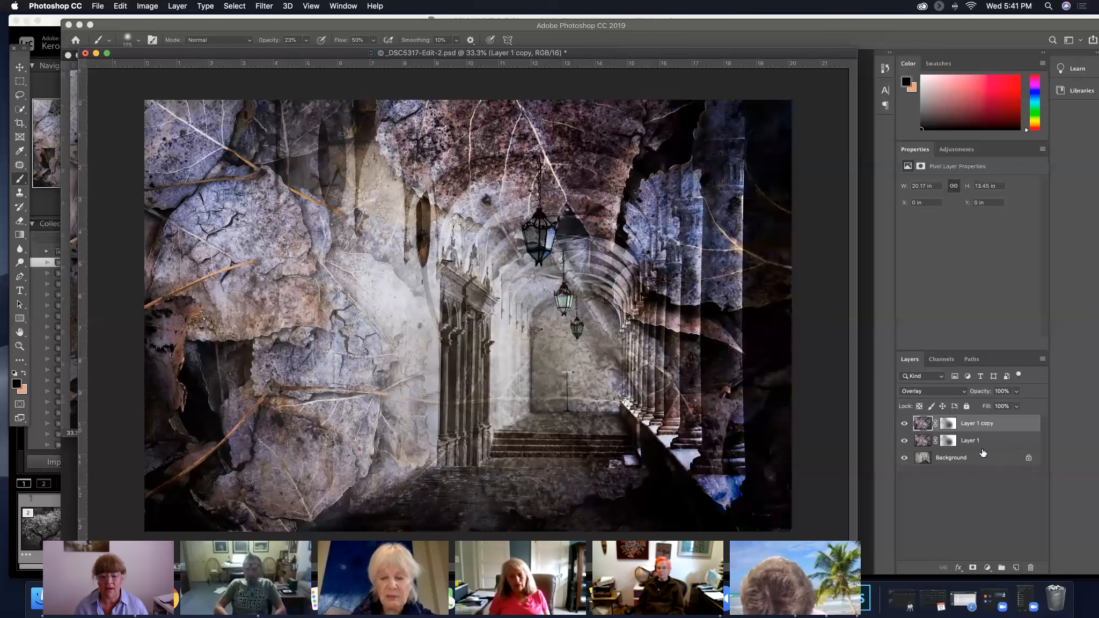
Change the duplicated leaves layer's blend mode to Soft Light and compare the image with that layer hidden and shown
{"action": "left_click", "coordinate": [954, 425]}
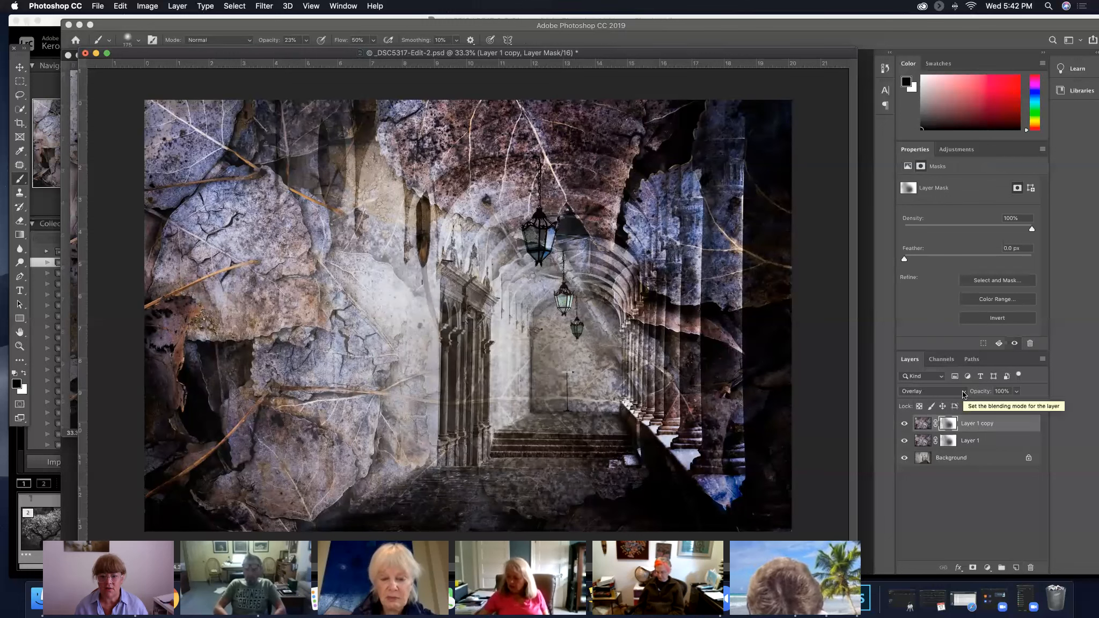
{"action": "left_click", "coordinate": [963, 394]}
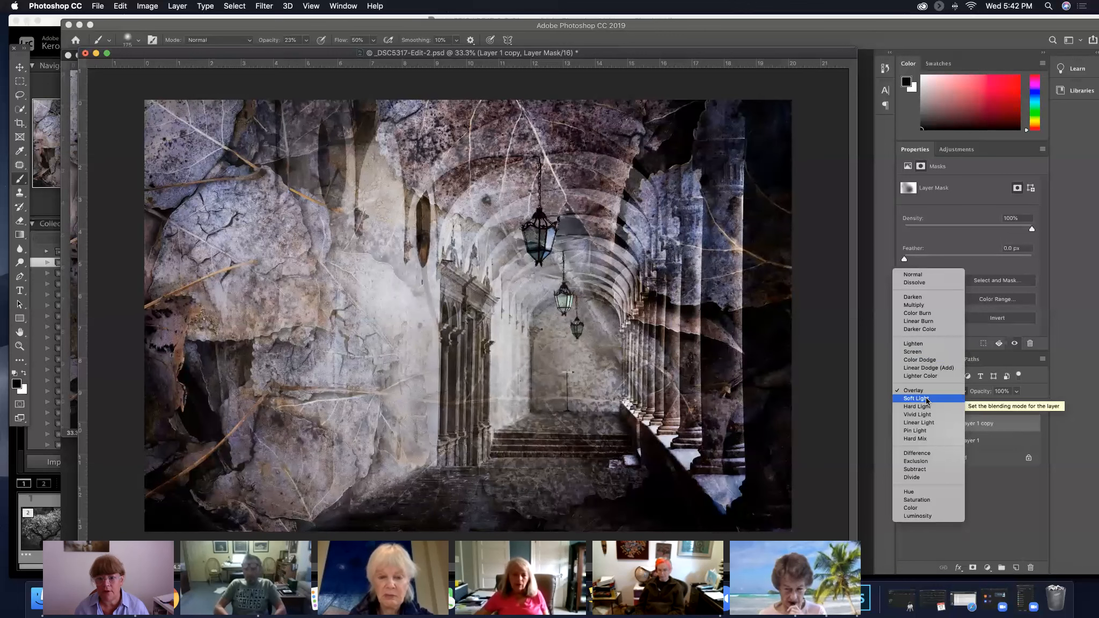
{"action": "left_click", "coordinate": [927, 400]}
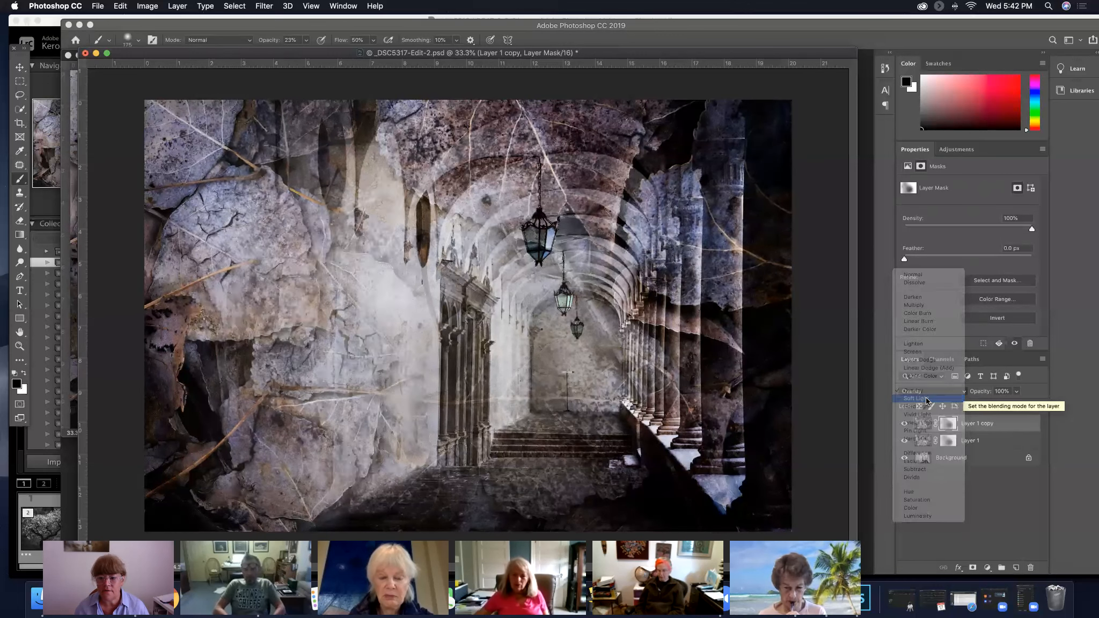
{"action": "left_click", "coordinate": [905, 424]}
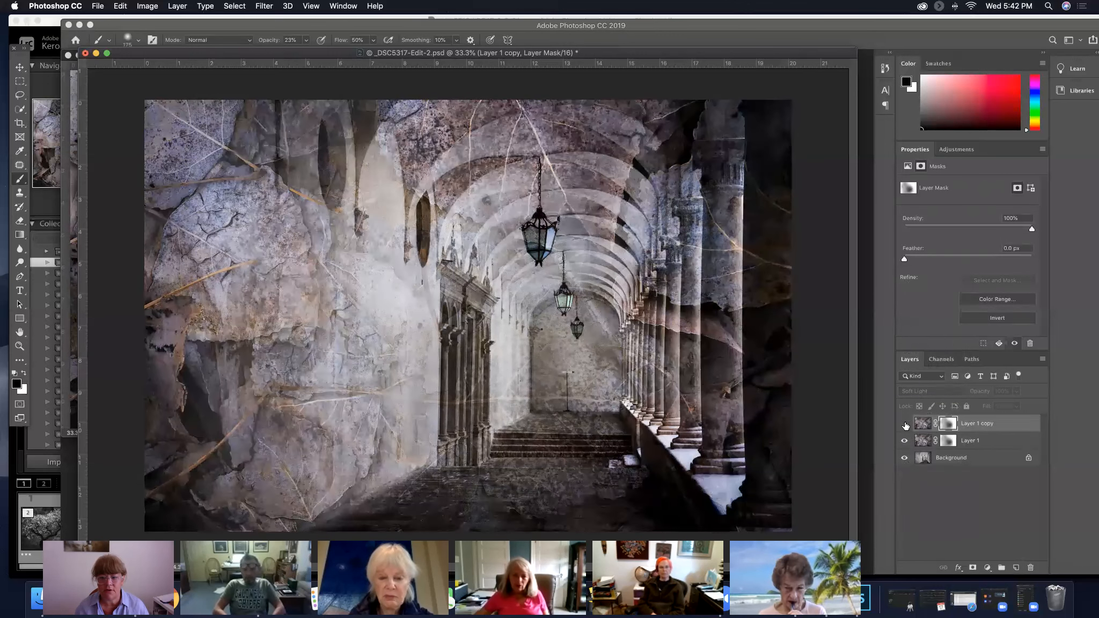
{"action": "left_click", "coordinate": [904, 424]}
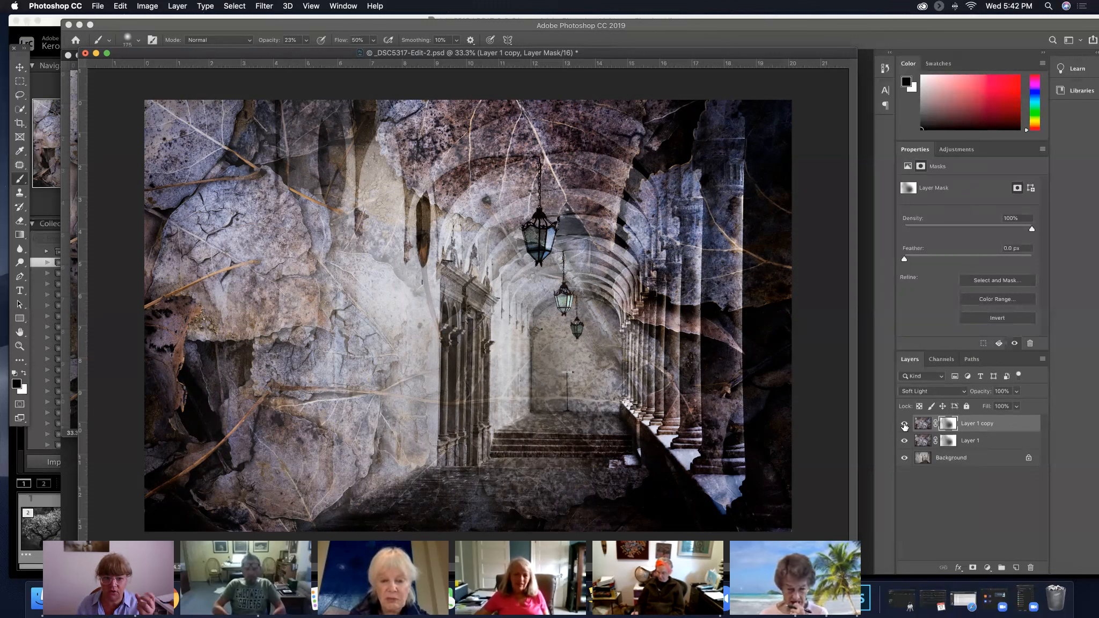
Lower the duplicated leaves layer's opacity to 40% and check its effect by hiding and showing it several times
{"action": "left_click_drag", "start_coordinate": [972, 388], "coordinate": [948, 395]}
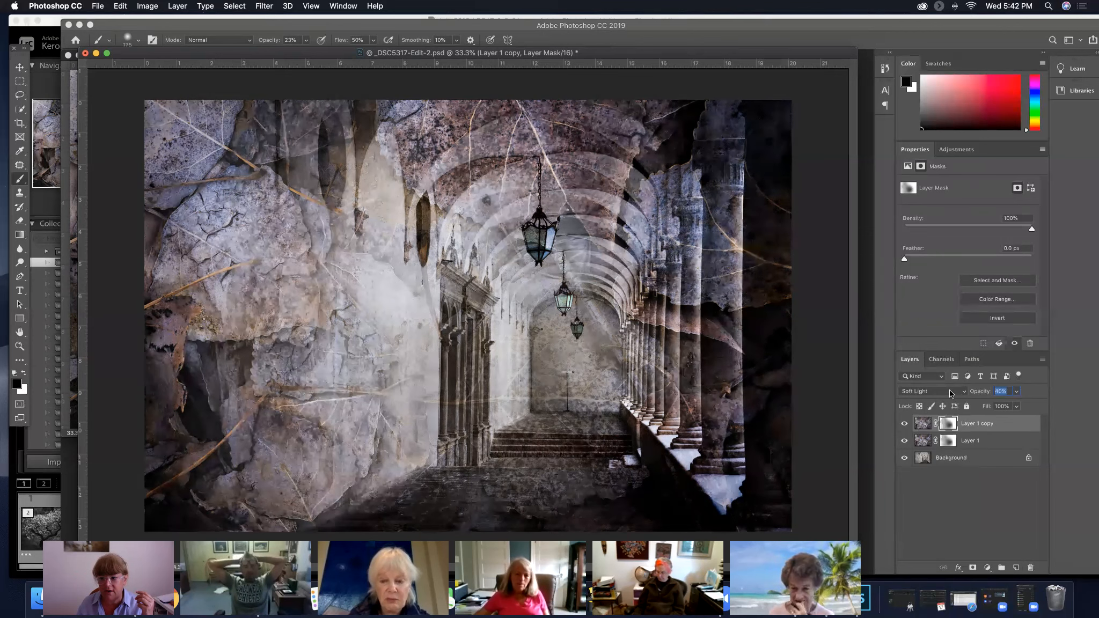
{"action": "left_click", "coordinate": [905, 424]}
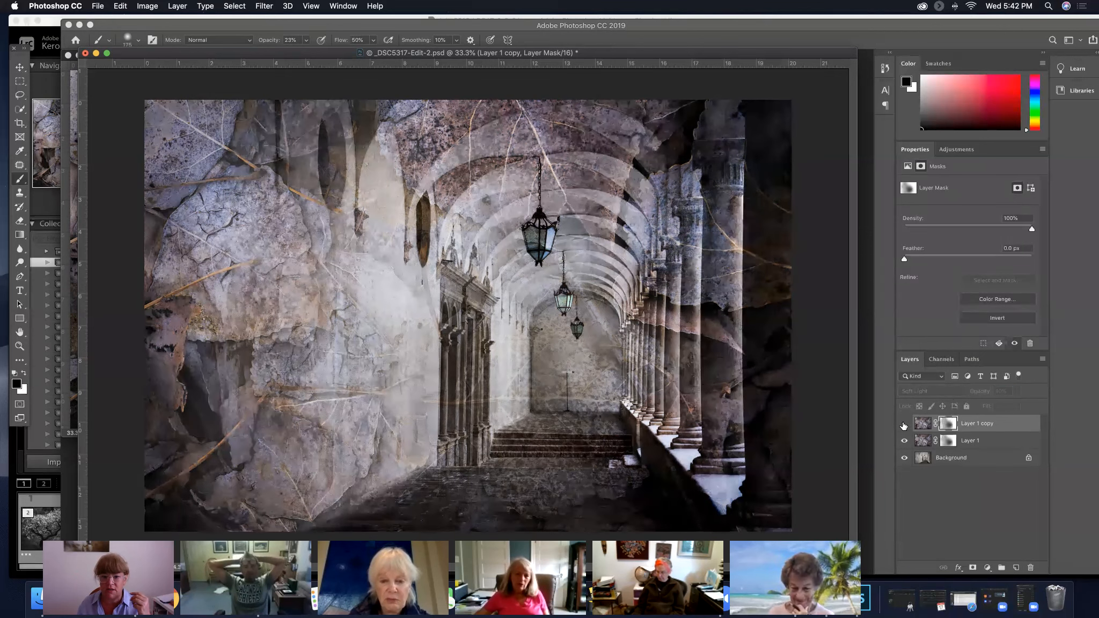
{"action": "left_click", "coordinate": [905, 424]}
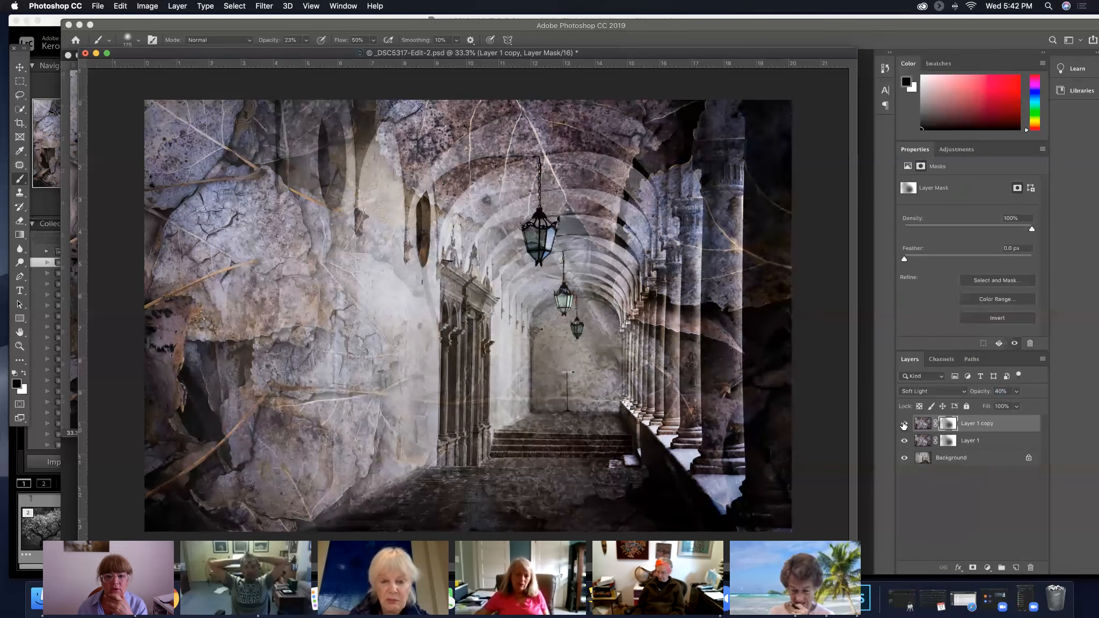
{"action": "left_click", "coordinate": [905, 423]}
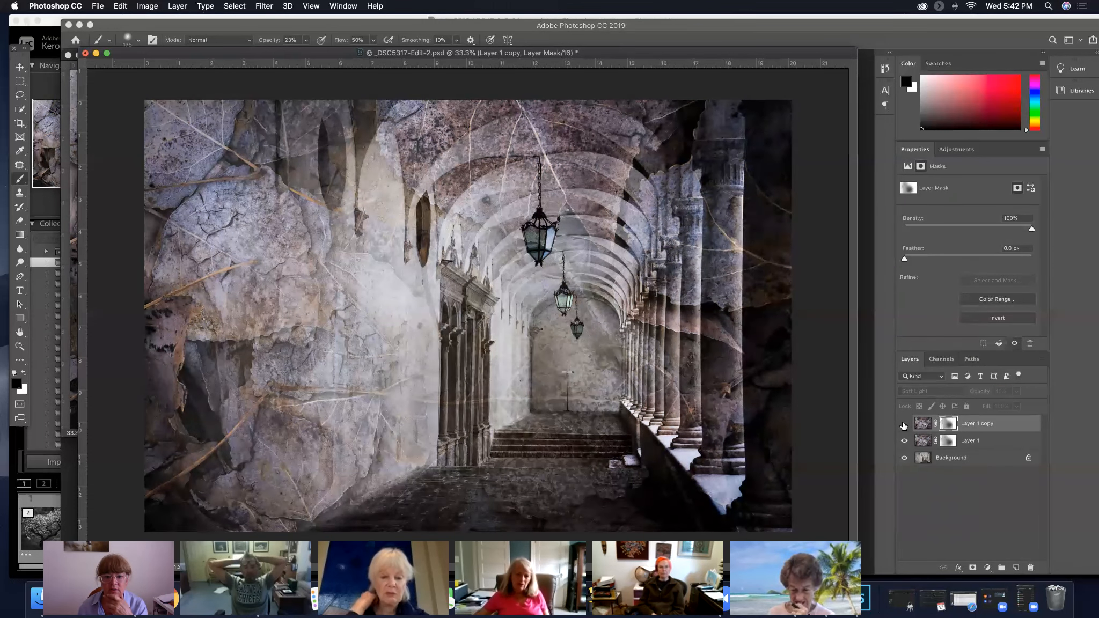
{"action": "left_click", "coordinate": [904, 423]}
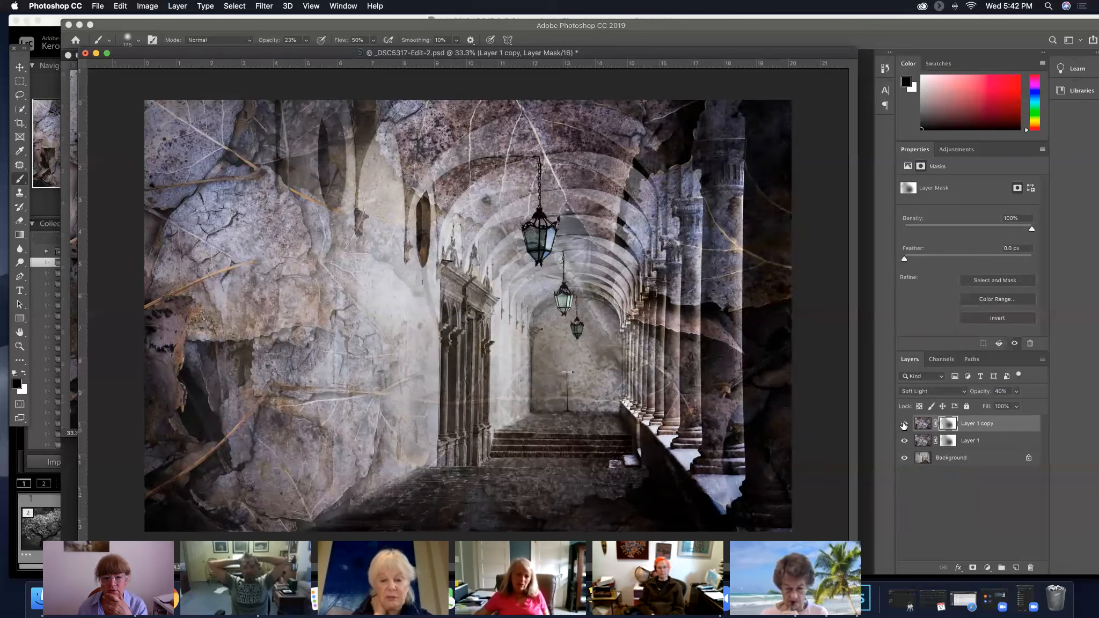
{"action": "left_click", "coordinate": [904, 424]}
{"action": "left_click", "coordinate": [904, 423]}
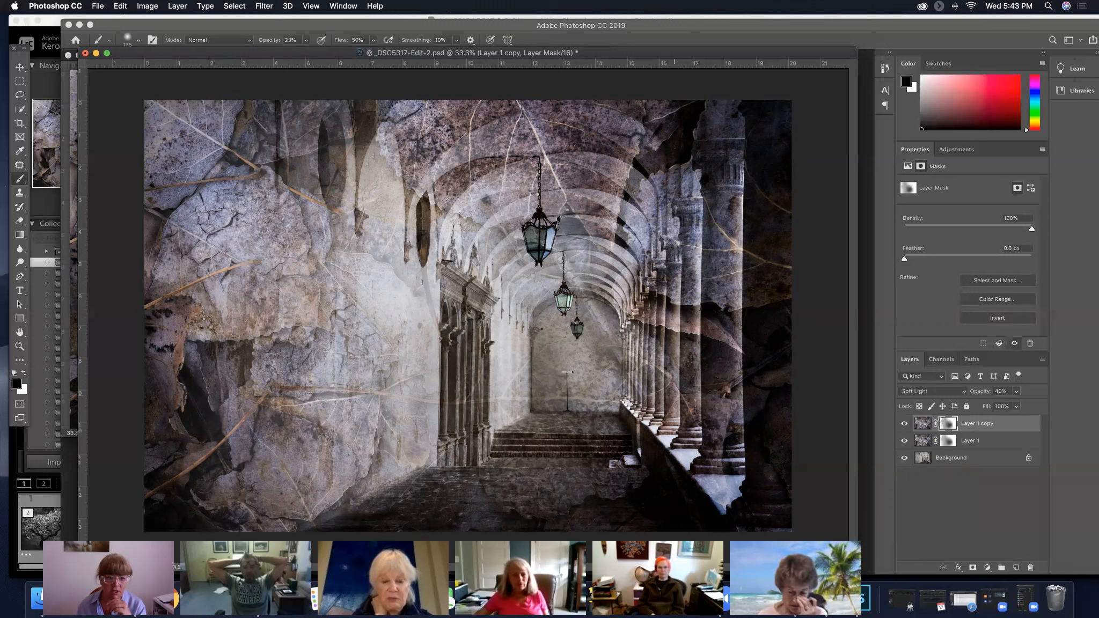
Add a new empty layer above the leaves layers and ready the Clone Stamp with a smaller brush
{"action": "key", "text": "v"}
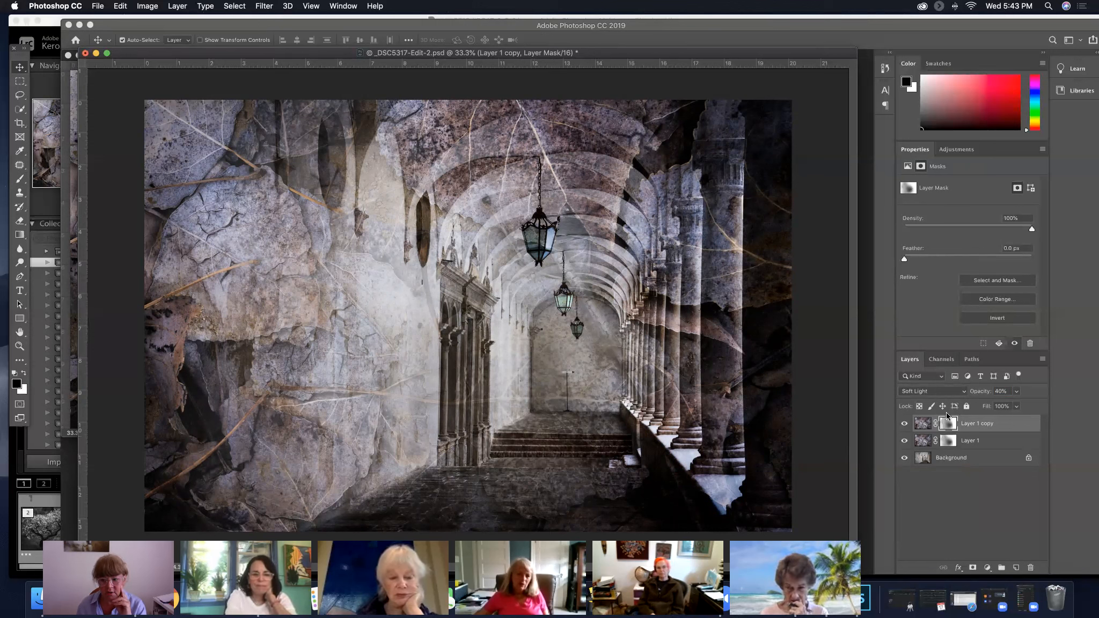
{"action": "left_click", "coordinate": [1016, 568]}
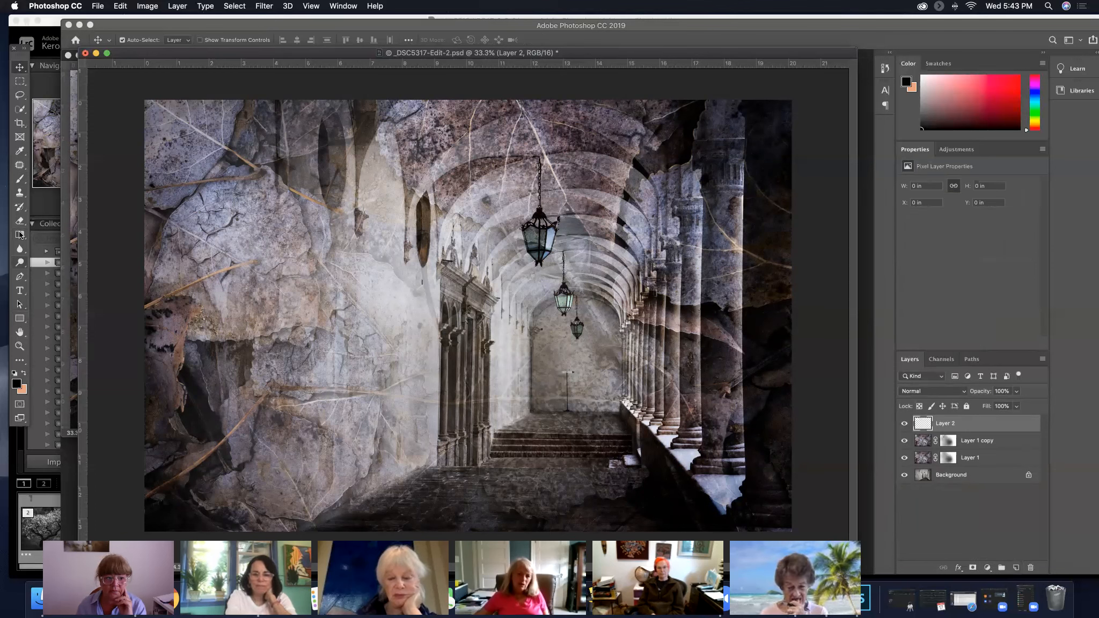
{"action": "left_click", "coordinate": [20, 192]}
{"action": "key", "text": "bracketleft"}
{"action": "key", "text": "bracketleft"}
{"action": "key", "text": "bracketleft"}
{"action": "key", "text": "bracketleft"}
{"action": "key", "text": "bracketleft"}
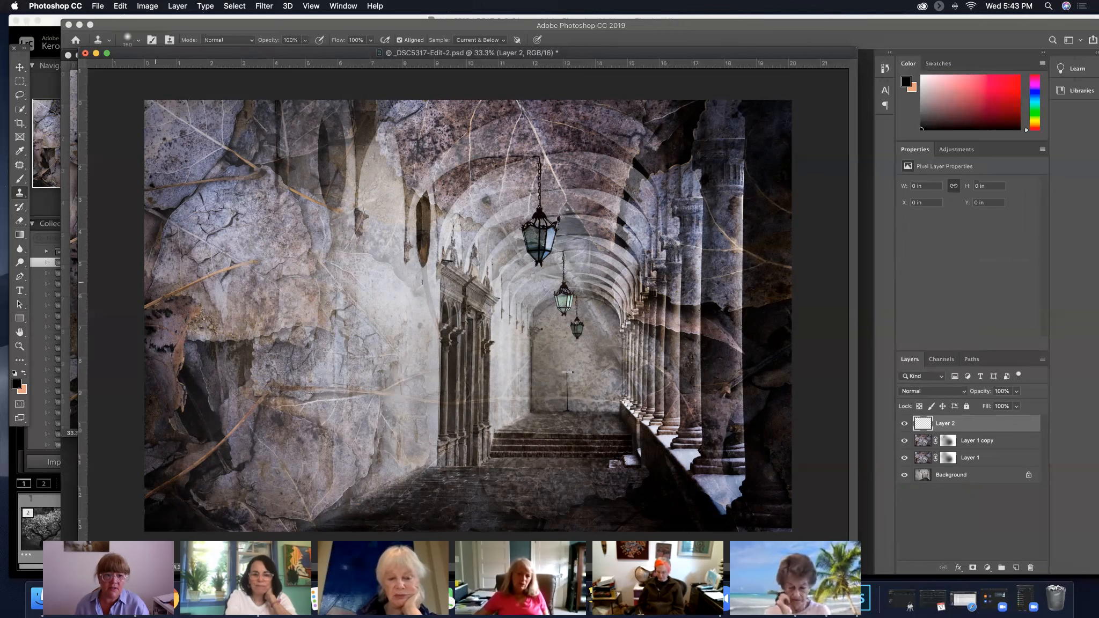
At 100% zoom, clone wall texture over the thick left end of the brown horizontal stem on the left wall
{"action": "left_click_drag", "start_coordinate": [193, 55], "coordinate": [187, 23]}
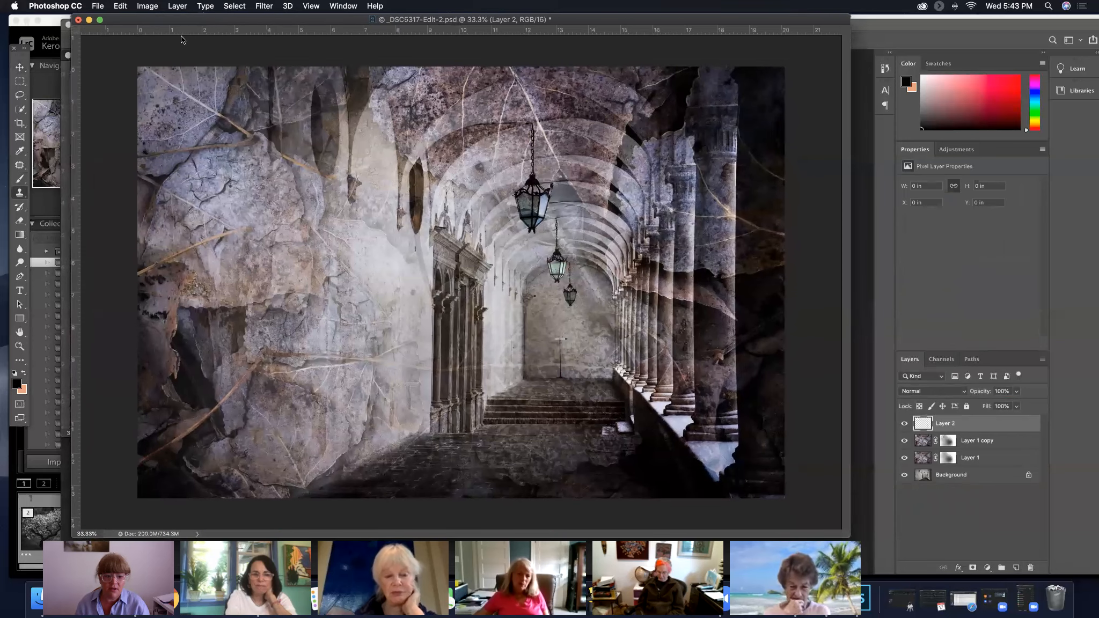
{"action": "left_click", "coordinate": [87, 534]}
{"action": "type", "text": "1"}
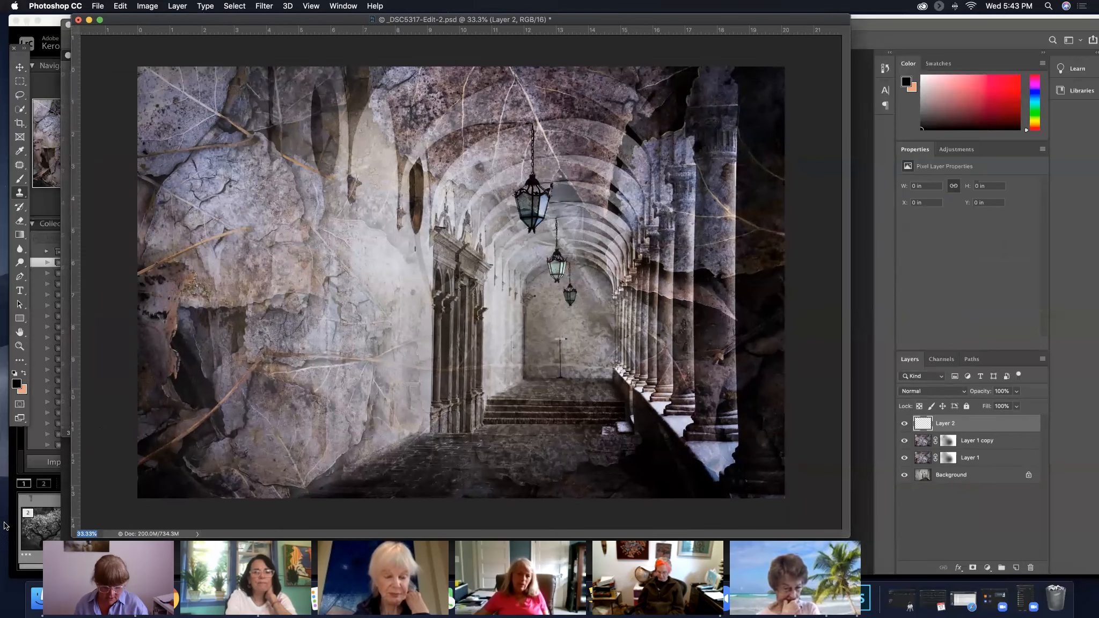
{"action": "type", "text": "00"}
{"action": "key", "text": "Return"}
{"action": "left_click_drag", "start_coordinate": [277, 451], "coordinate": [474, 333]}
{"action": "left_click_drag", "start_coordinate": [333, 392], "coordinate": [522, 384]}
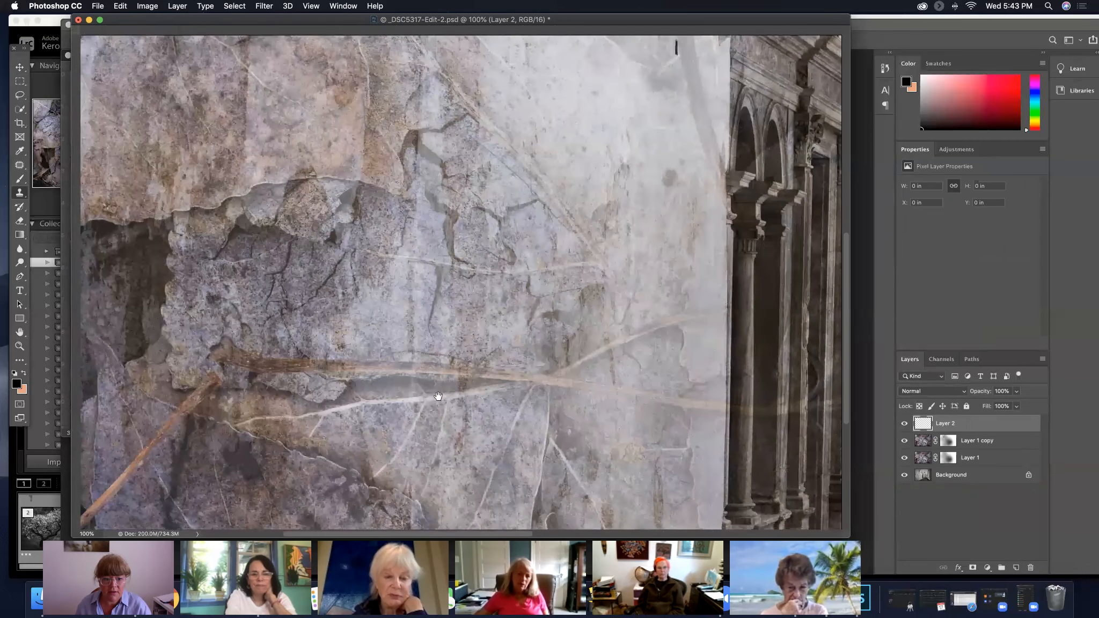
{"action": "left_click_drag", "start_coordinate": [366, 365], "coordinate": [471, 361]}
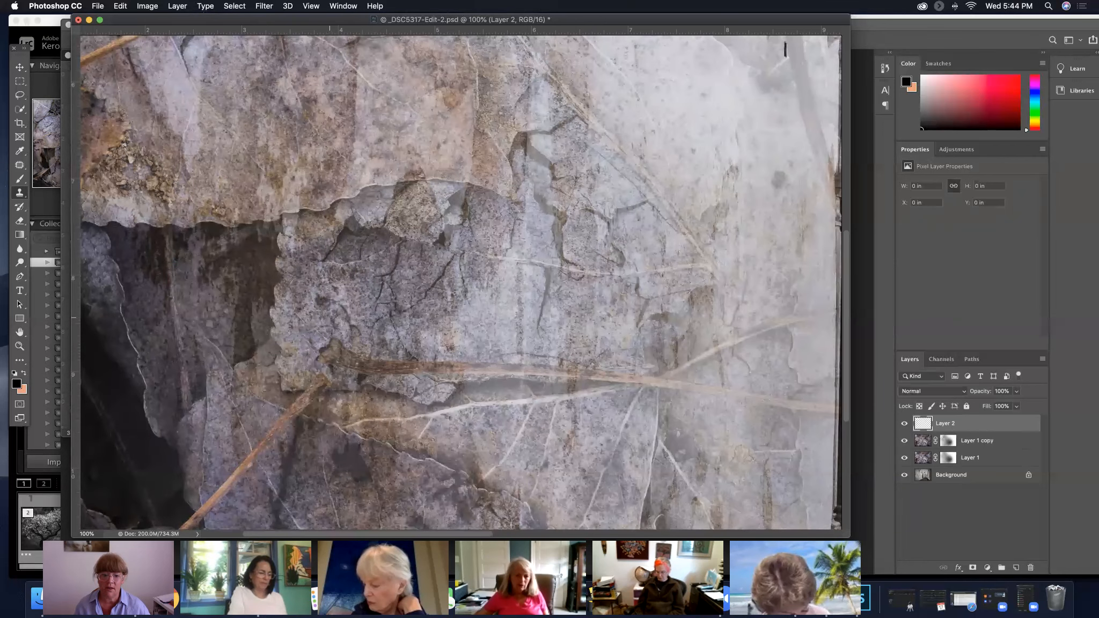
{"action": "left_click_drag", "start_coordinate": [331, 352], "coordinate": [380, 366]}
{"action": "key", "text": "super+z"}
{"action": "left_click", "coordinate": [345, 363]}
{"action": "mouse_move", "coordinate": [369, 324]}
{"action": "left_mouse_down"}
{"action": "mouse_move", "coordinate": [379, 330]}
{"action": "mouse_move", "coordinate": [369, 365]}
{"action": "mouse_move", "coordinate": [443, 368]}
{"action": "left_mouse_up"}
Resample nearby wall texture and clone out the middle stretch of the brown stem up to where the veins meet
{"action": "left_click", "coordinate": [422, 341], "text": "alt"}
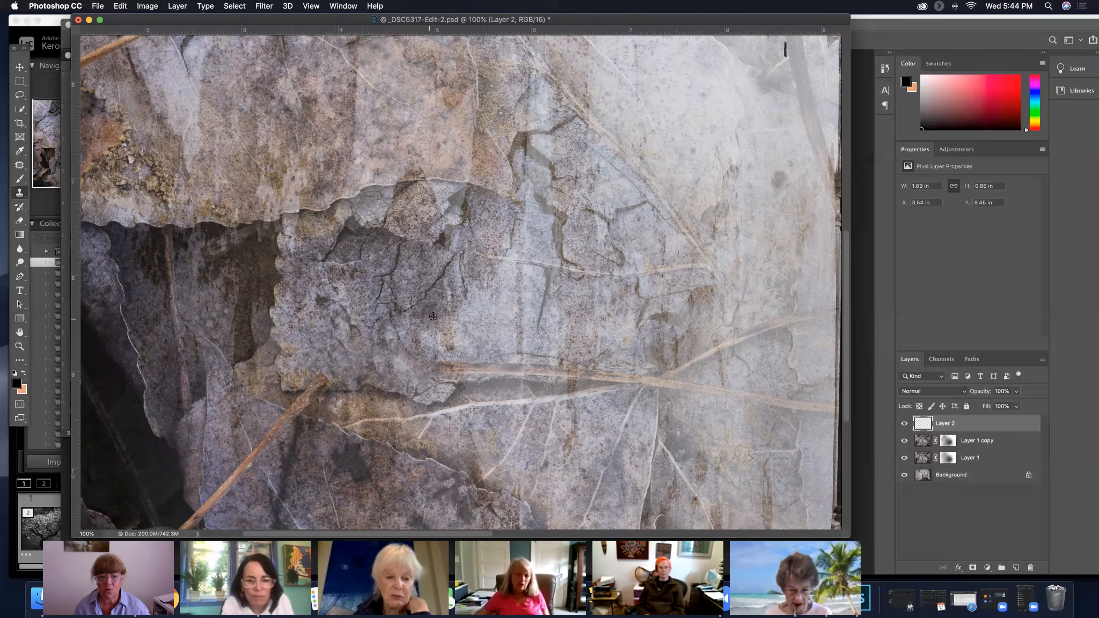
{"action": "left_click_drag", "start_coordinate": [436, 368], "coordinate": [450, 369]}
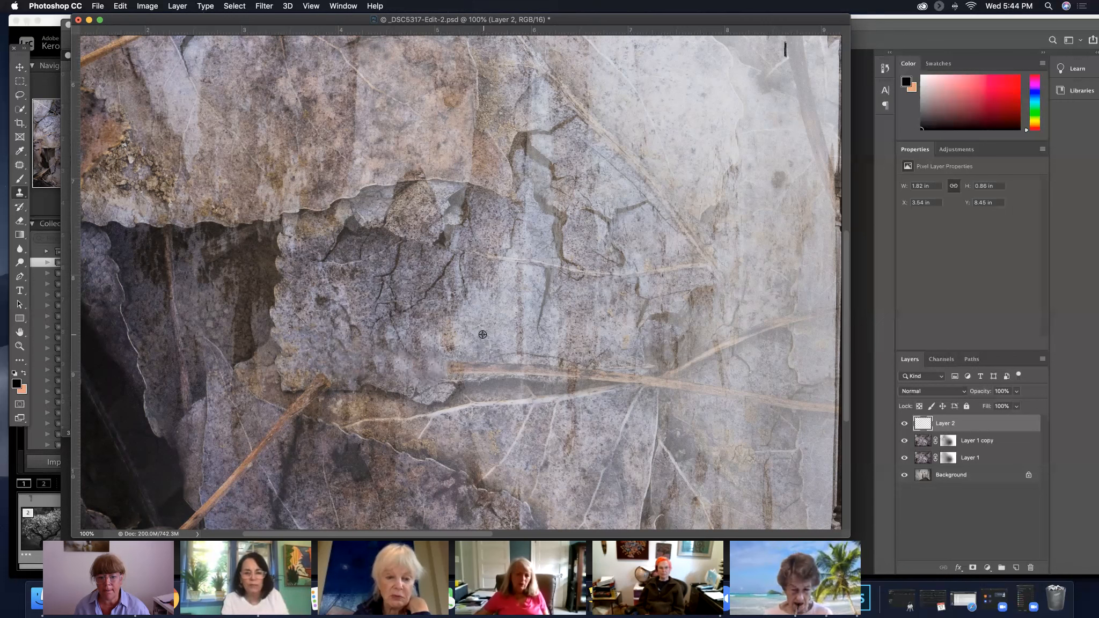
{"action": "left_click_drag", "start_coordinate": [461, 367], "coordinate": [500, 360]}
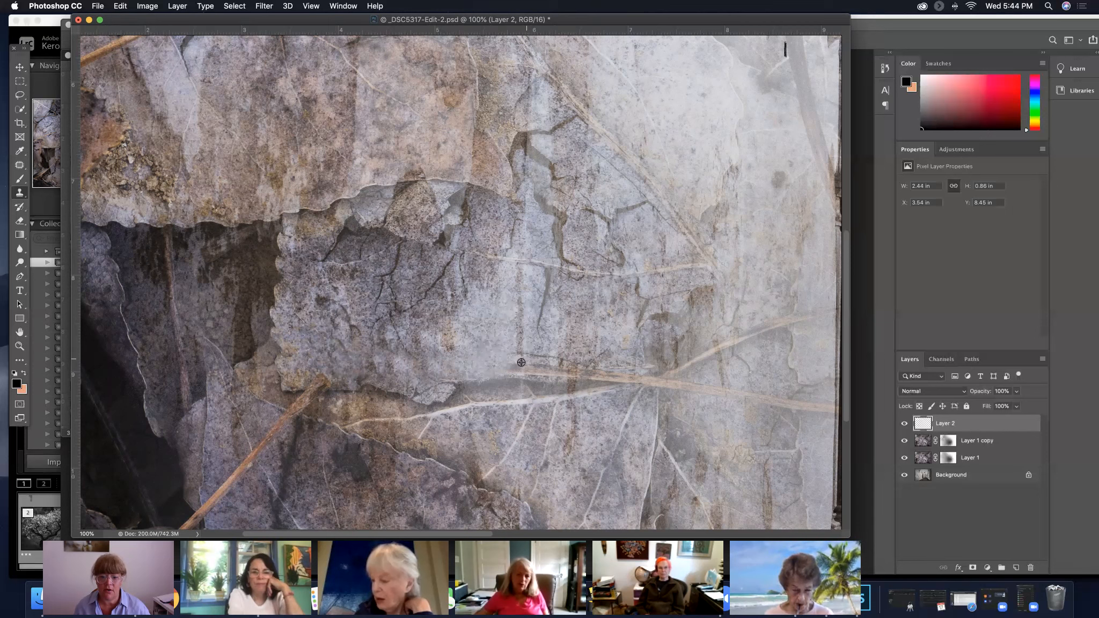
{"action": "mouse_move", "coordinate": [519, 365]}
{"action": "left_mouse_down"}
{"action": "mouse_move", "coordinate": [596, 365]}
{"action": "mouse_move", "coordinate": [568, 339]}
{"action": "mouse_move", "coordinate": [562, 369]}
{"action": "left_mouse_up"}
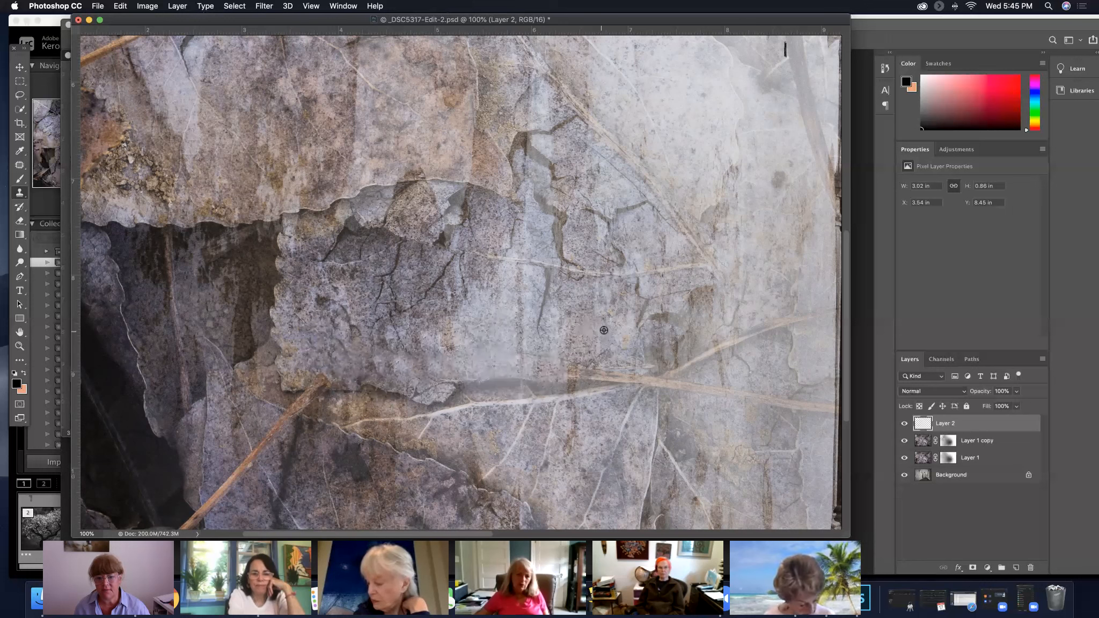
{"action": "left_click_drag", "start_coordinate": [575, 372], "coordinate": [605, 373]}
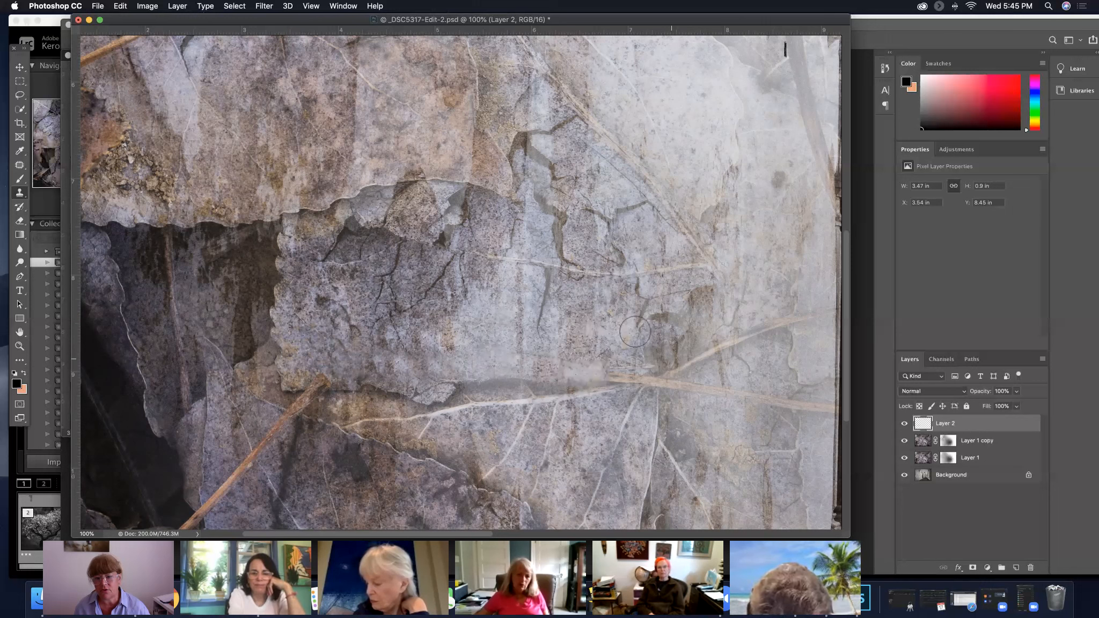
Clone wall texture over the stem at the vein junction and along its fainter stretch toward the carved columns
{"action": "left_click", "coordinate": [612, 372]}
{"action": "left_click", "coordinate": [664, 349], "text": "alt"}
{"action": "mouse_move", "coordinate": [649, 359]}
{"action": "left_mouse_down"}
{"action": "mouse_move", "coordinate": [672, 362]}
{"action": "mouse_move", "coordinate": [660, 360]}
{"action": "mouse_move", "coordinate": [658, 377]}
{"action": "left_mouse_up"}
{"action": "left_click", "coordinate": [570, 361], "text": "alt"}
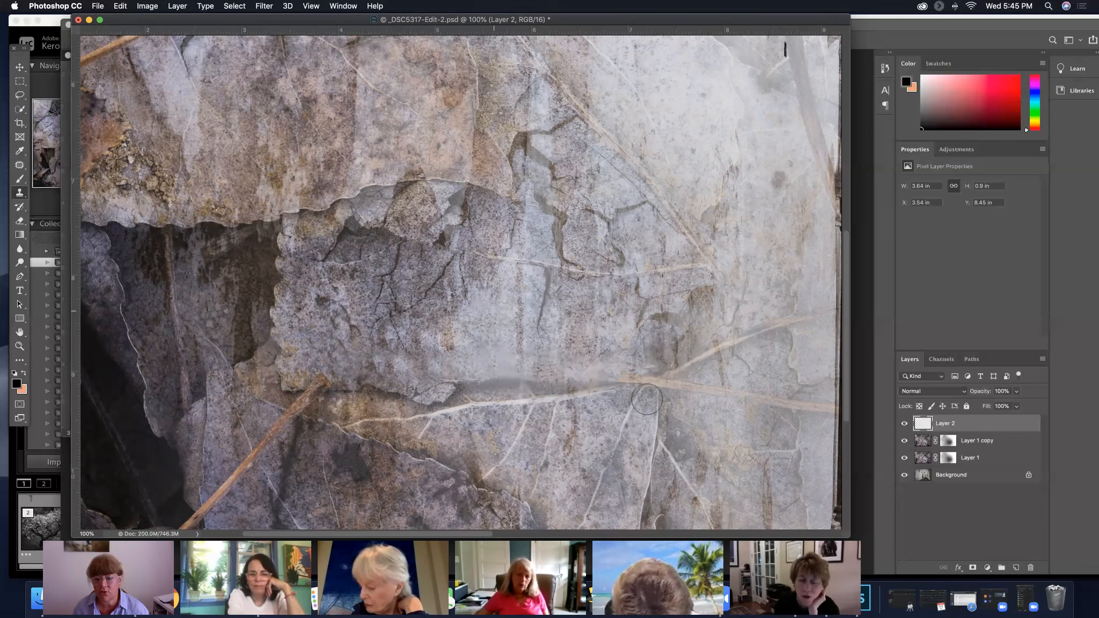
{"action": "left_click_drag", "start_coordinate": [627, 378], "coordinate": [663, 382]}
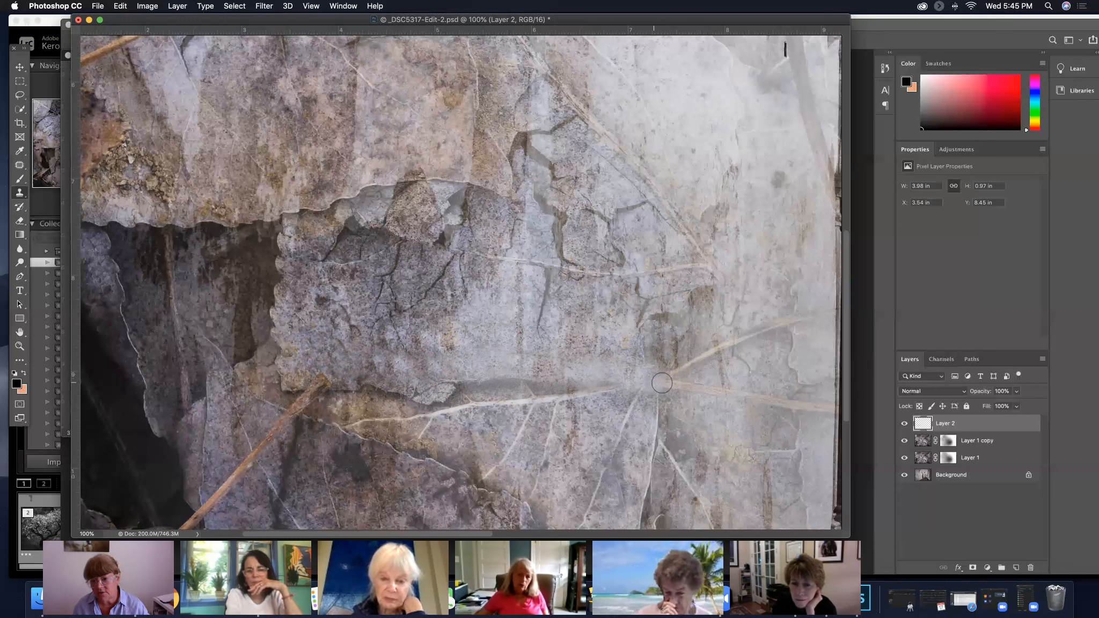
{"action": "left_click_drag", "start_coordinate": [669, 382], "coordinate": [717, 391]}
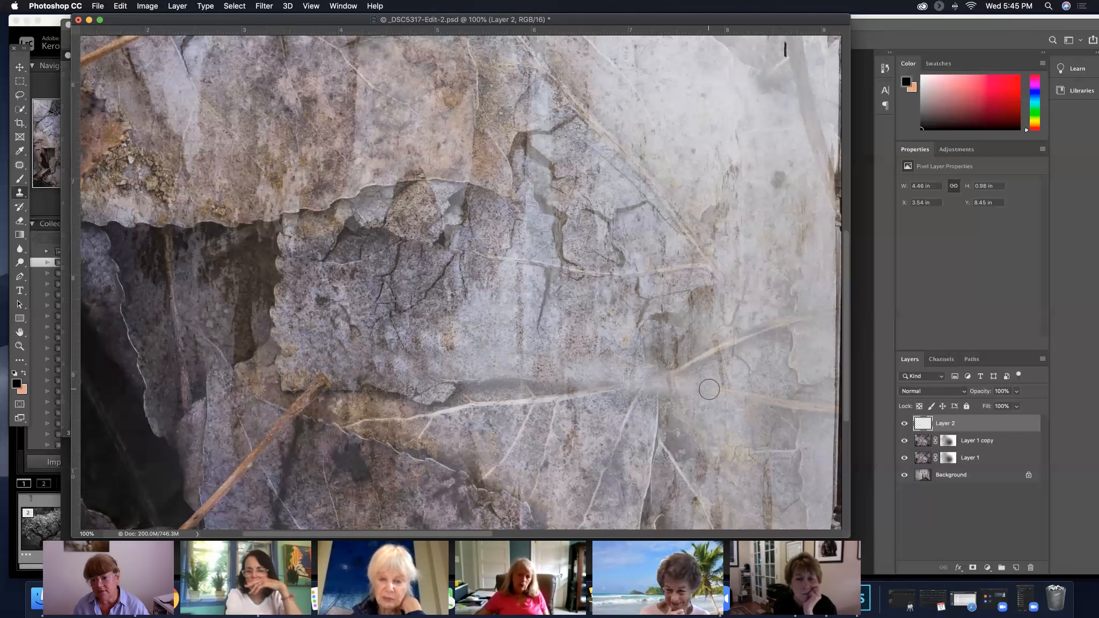
{"action": "left_click_drag", "start_coordinate": [709, 387], "coordinate": [735, 396]}
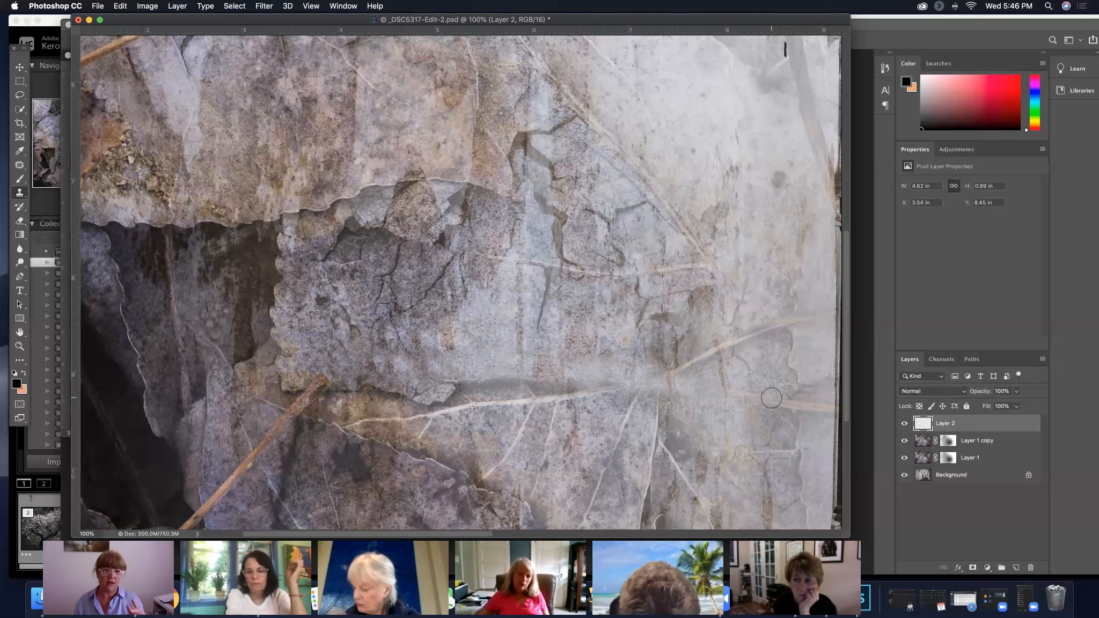
View the image at 44% and compare the left wall with the cloning layer hidden and shown
{"action": "scroll", "coordinate": [772, 398], "scroll_direction": "up", "scroll_amount": 5}
{"action": "scroll", "coordinate": [771, 397], "scroll_direction": "left", "scroll_amount": 5}
{"action": "mouse_move", "coordinate": [746, 402]}
{"action": "left_mouse_down"}
{"action": "mouse_move", "coordinate": [486, 271]}
{"action": "mouse_move", "coordinate": [540, 253]}
{"action": "left_mouse_up"}
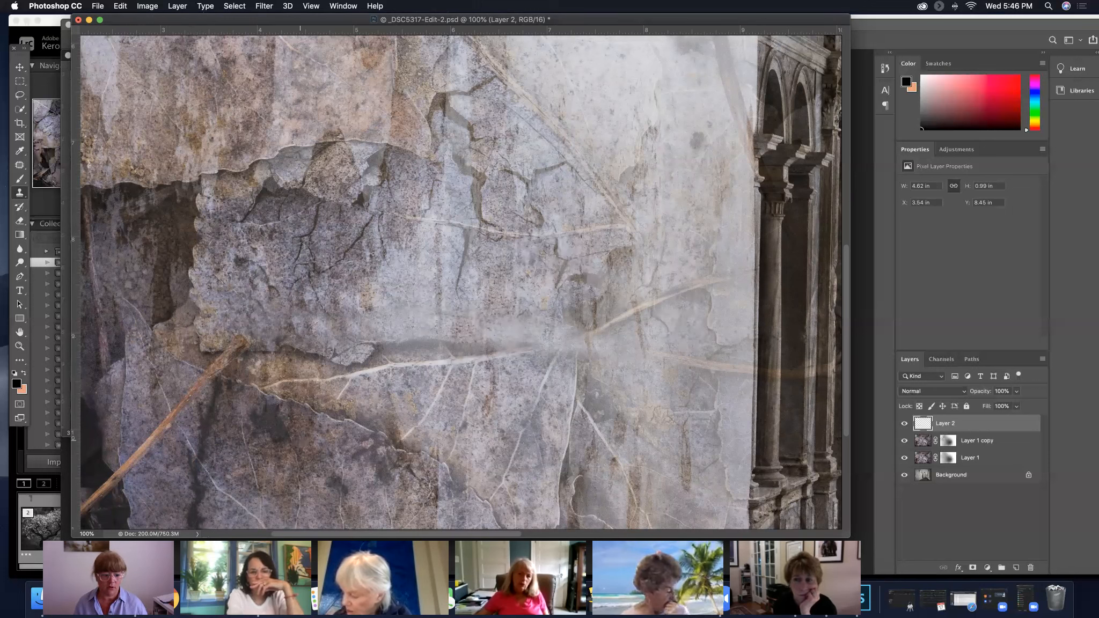
{"action": "left_click_drag", "start_coordinate": [97, 533], "coordinate": [48, 524]}
{"action": "type", "text": "44"}
{"action": "key", "text": "Return"}
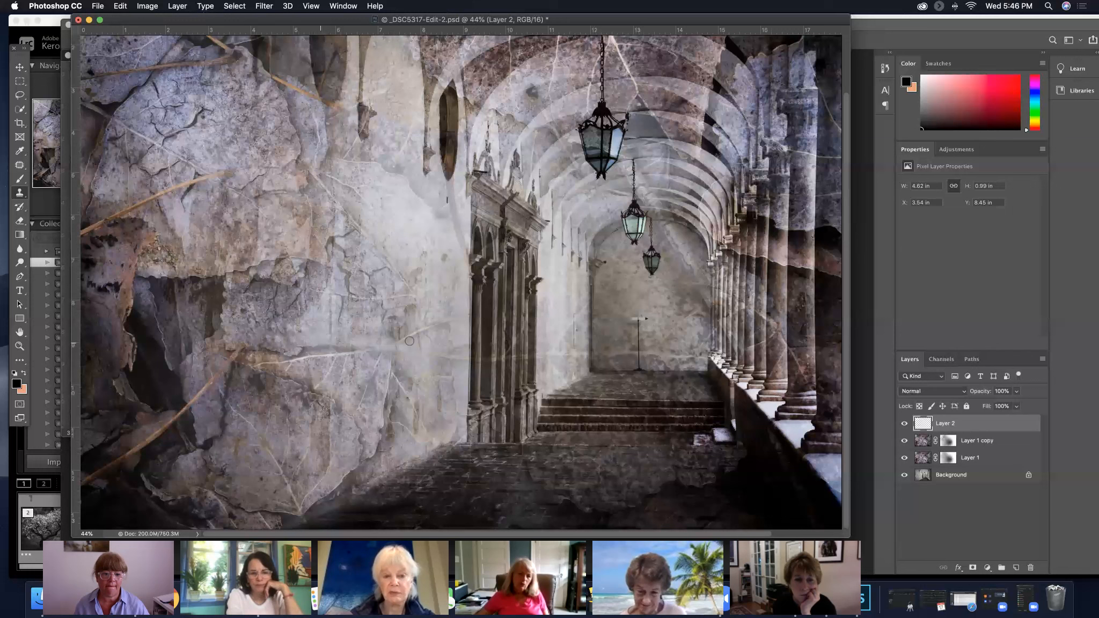
{"action": "left_click", "coordinate": [905, 425]}
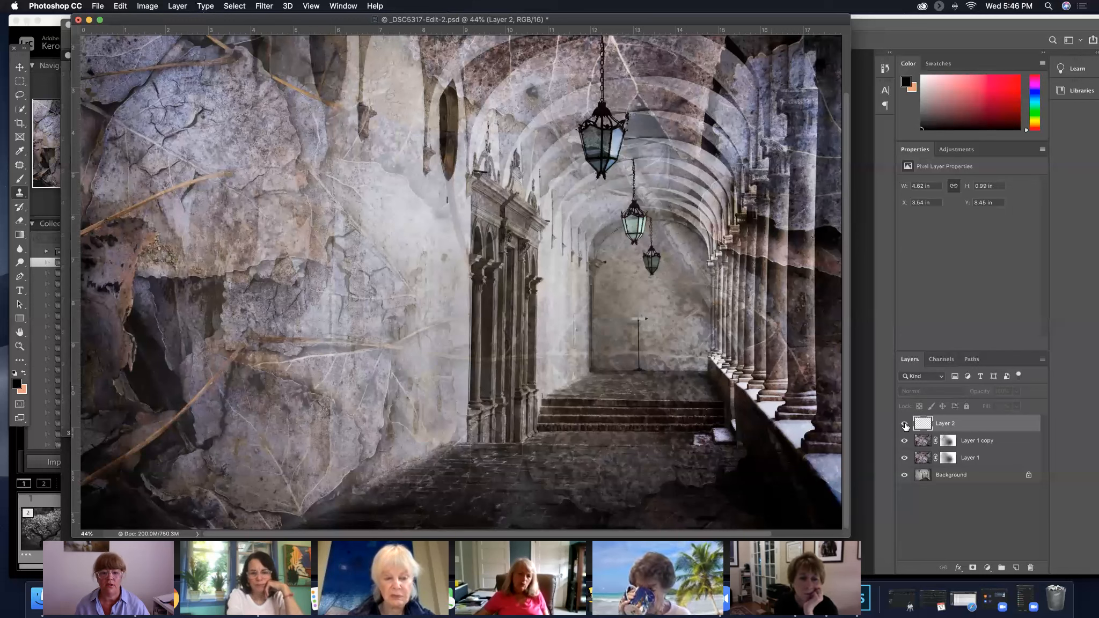
{"action": "left_click", "coordinate": [906, 427]}
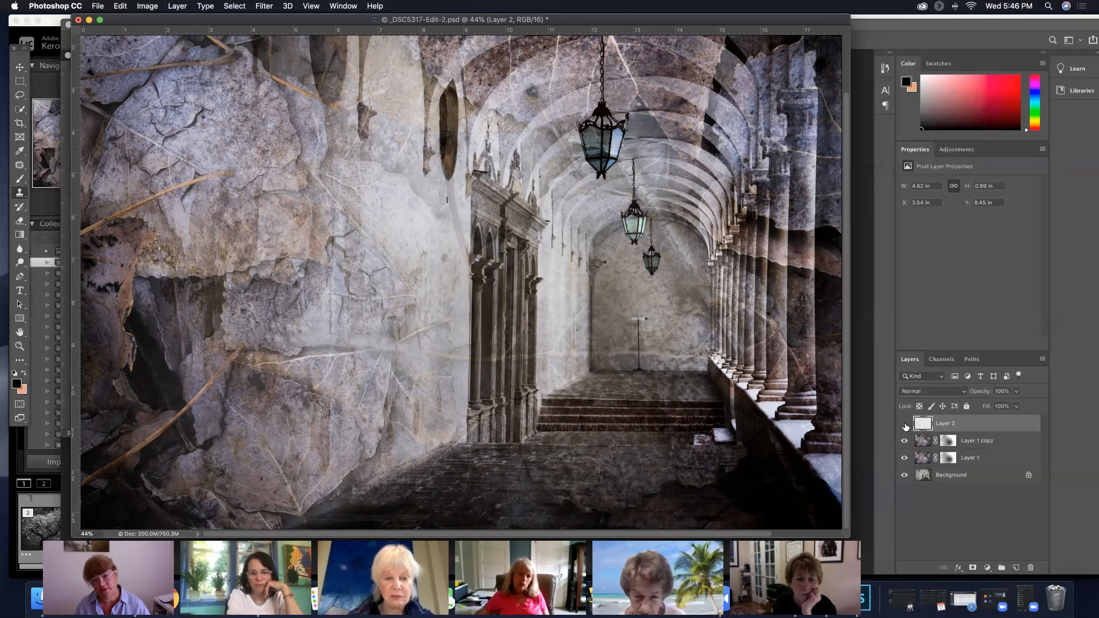
{"action": "left_click", "coordinate": [905, 425]}
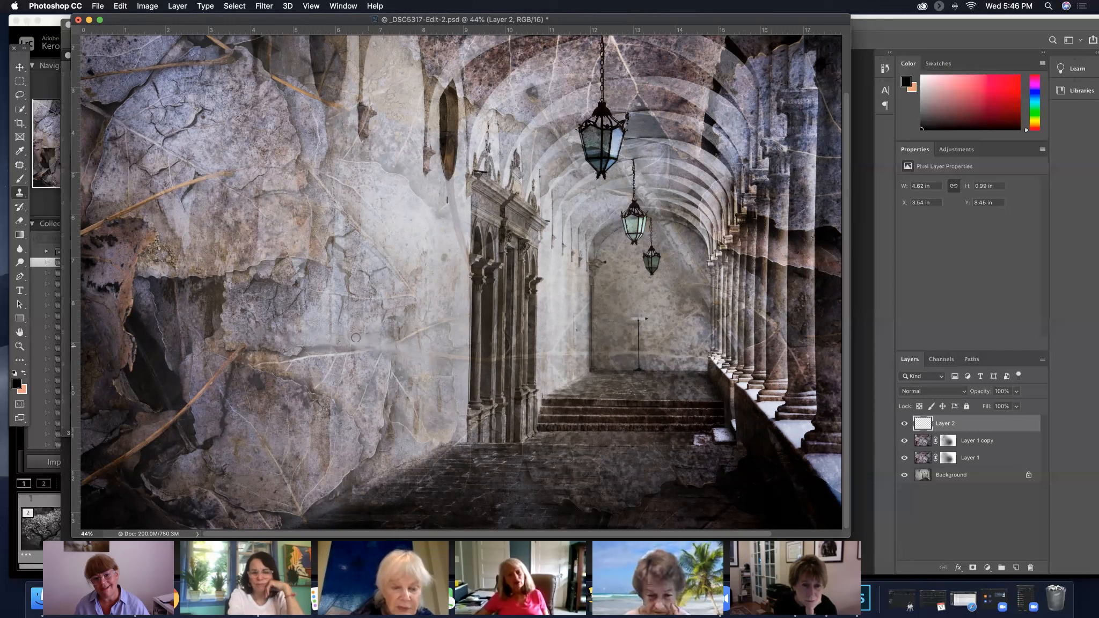
Switch to the Move tool, hide the cloning layer and enlarge the document window to show more of the corridor
{"action": "left_click", "coordinate": [19, 68]}
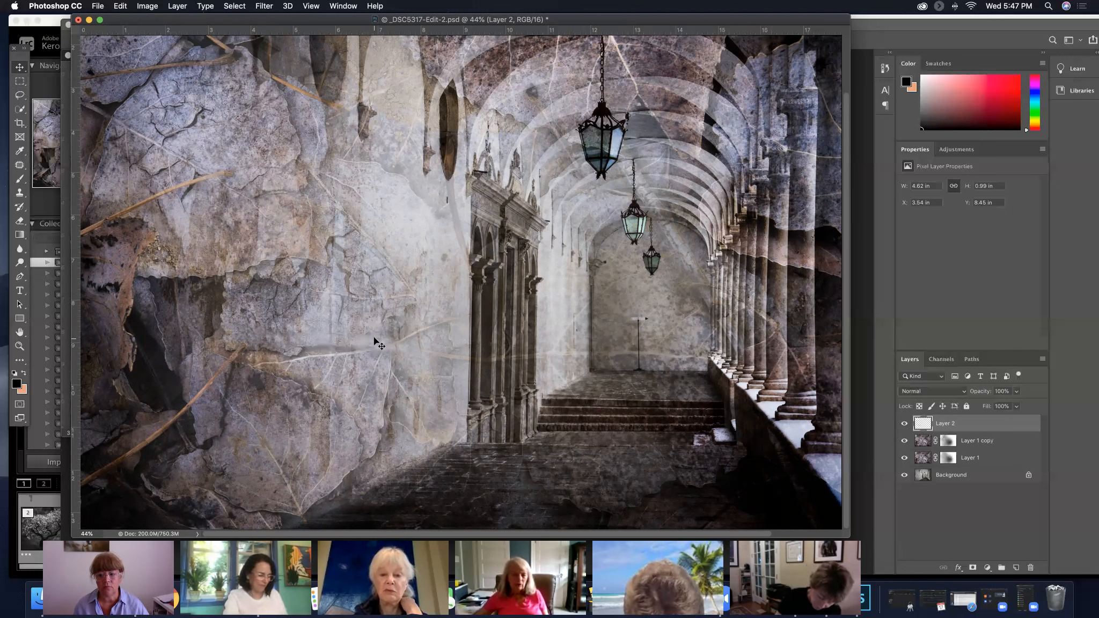
{"action": "left_click", "coordinate": [905, 424]}
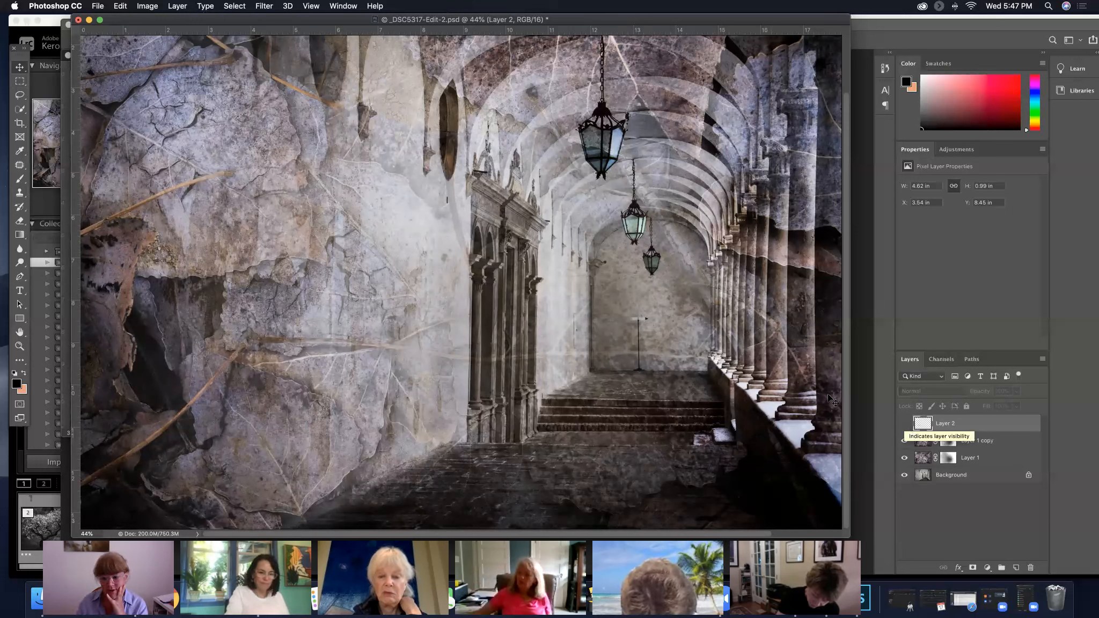
{"action": "scroll", "coordinate": [777, 422], "scroll_direction": "up", "scroll_amount": 3}
{"action": "left_click_drag", "start_coordinate": [846, 537], "coordinate": [871, 547]}
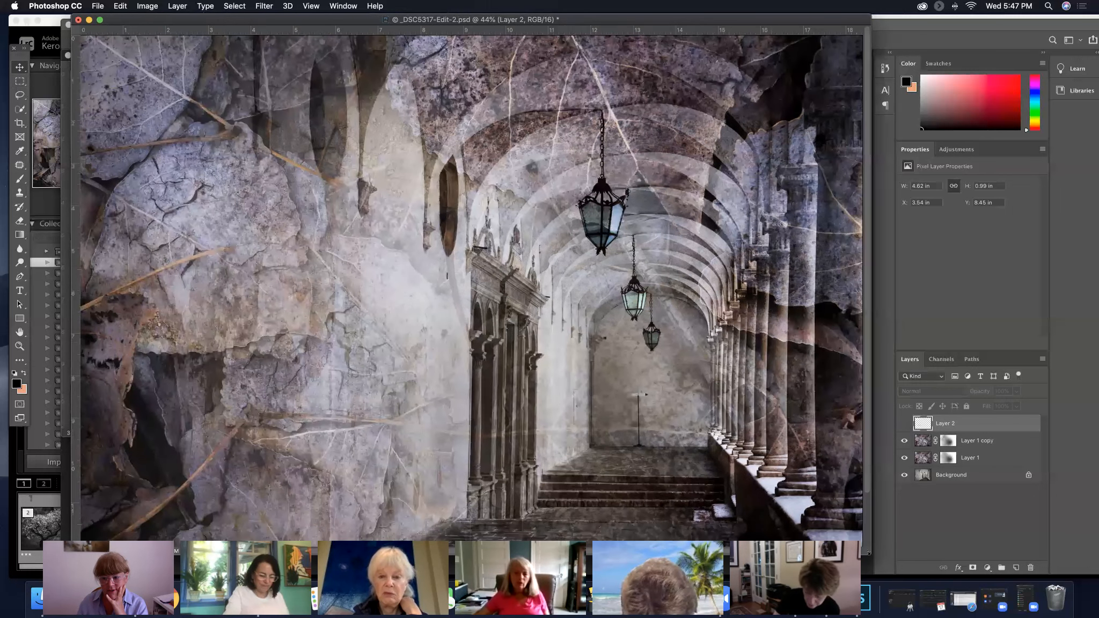
Hide both leaf texture layers to view the plain corridor, and show Layer 1 and Layer 1 copy again one at a time
{"action": "scroll", "coordinate": [718, 412], "scroll_direction": "down", "scroll_amount": 2}
{"action": "scroll", "coordinate": [722, 417], "scroll_direction": "down", "scroll_amount": 1}
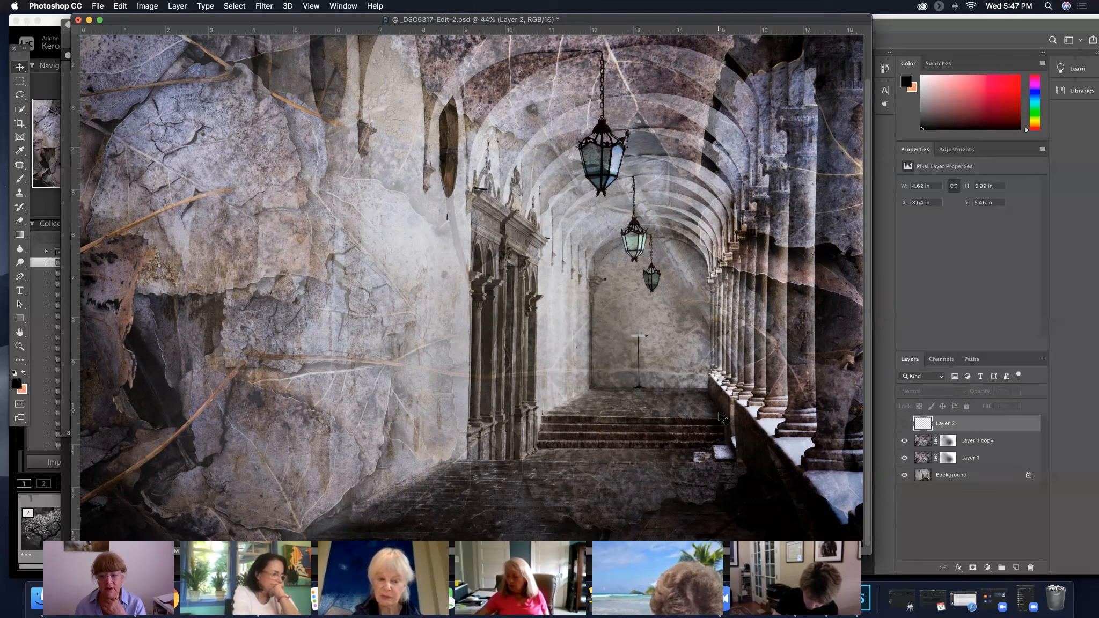
{"action": "left_click", "coordinate": [904, 442]}
{"action": "left_click", "coordinate": [971, 482]}
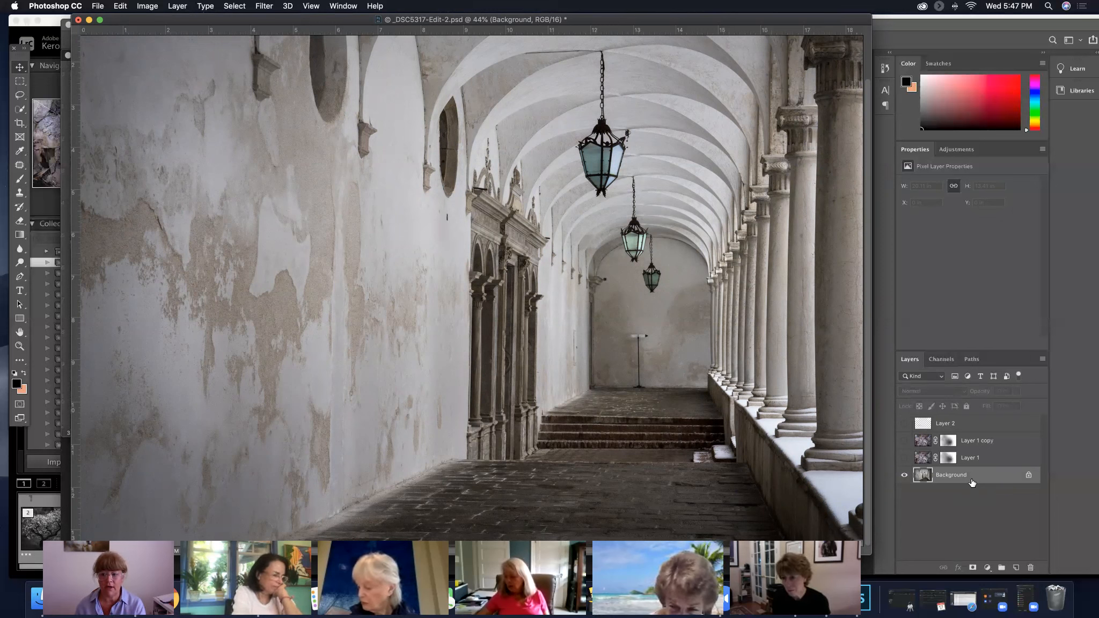
{"action": "left_click", "coordinate": [905, 458]}
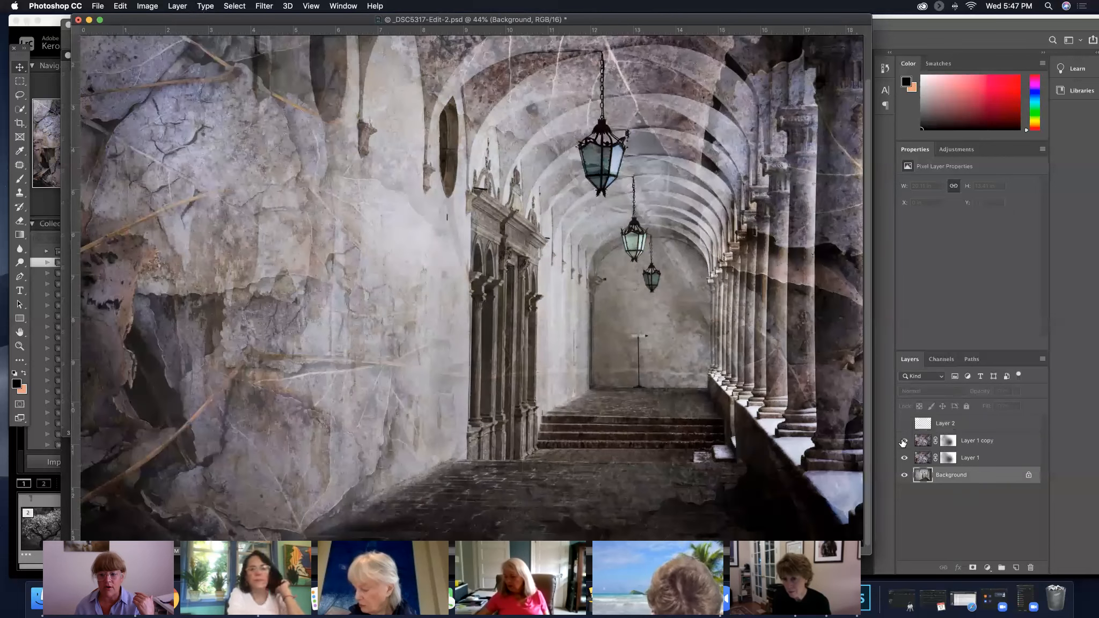
{"action": "left_click", "coordinate": [904, 441]}
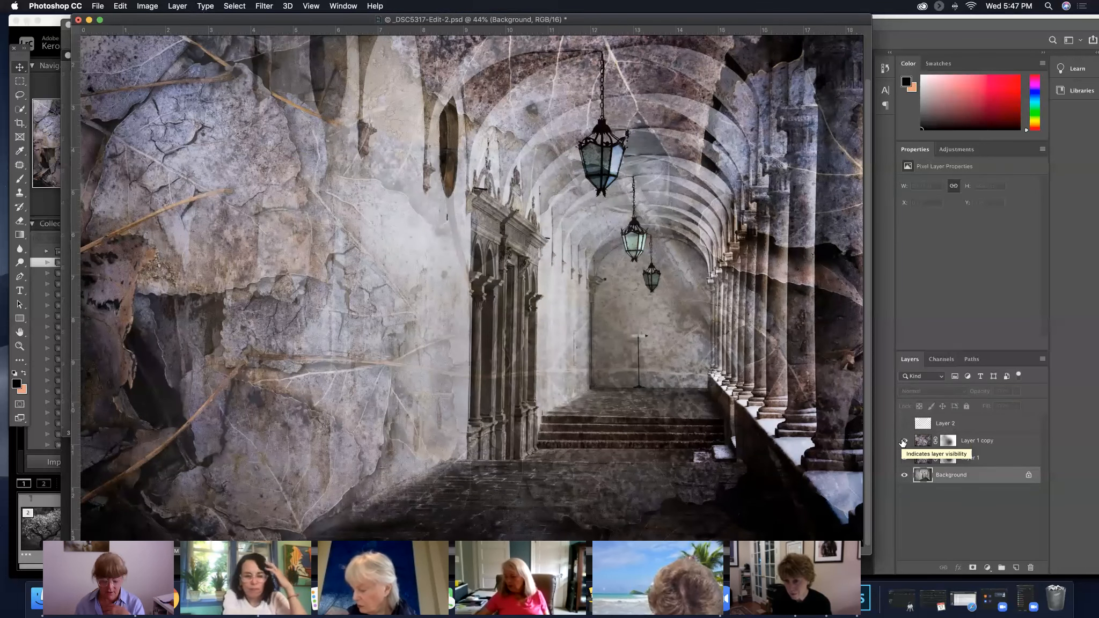
Save the layered corridor document and close both it and the fallen leaves document
{"action": "key", "text": "super+s"}
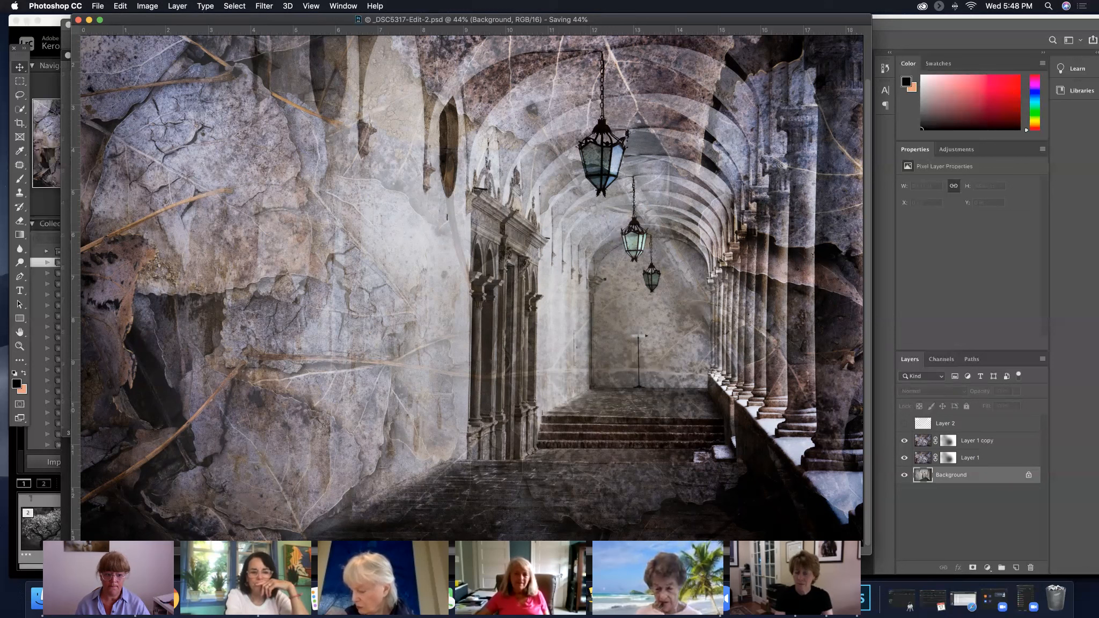
{"action": "left_click_drag", "start_coordinate": [44, 557], "coordinate": [224, 513]}
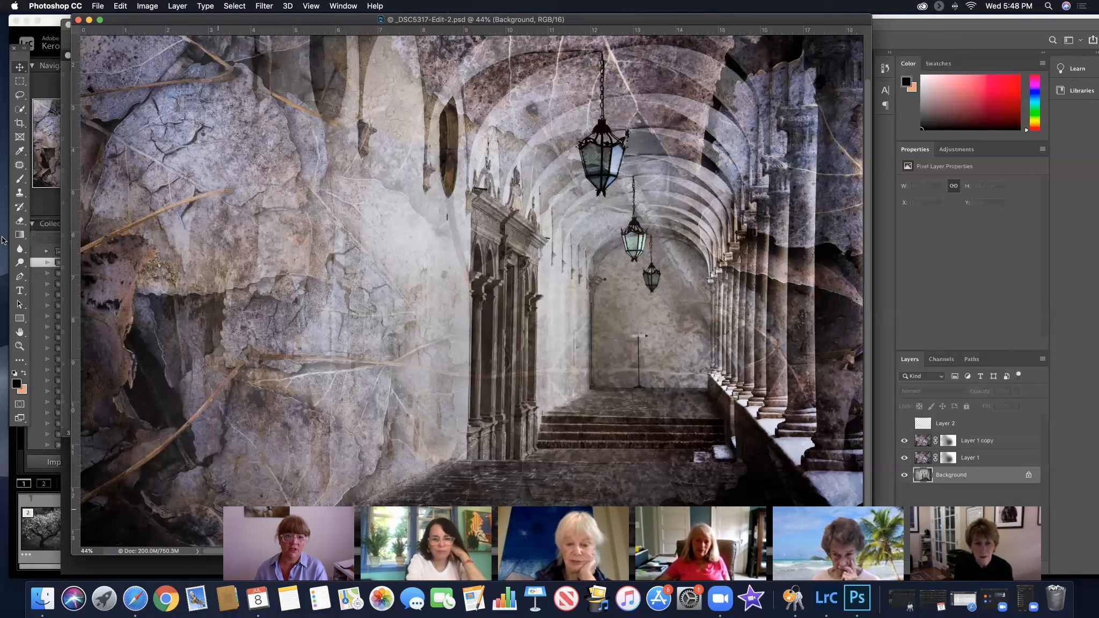
{"action": "left_click", "coordinate": [78, 19]}
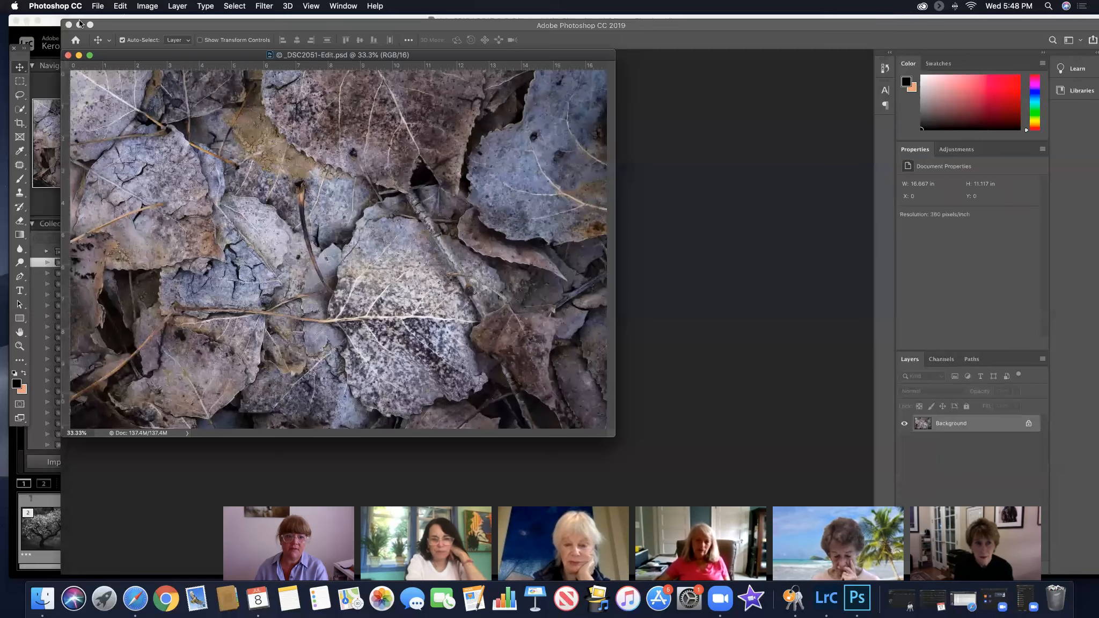
{"action": "left_click", "coordinate": [68, 56]}
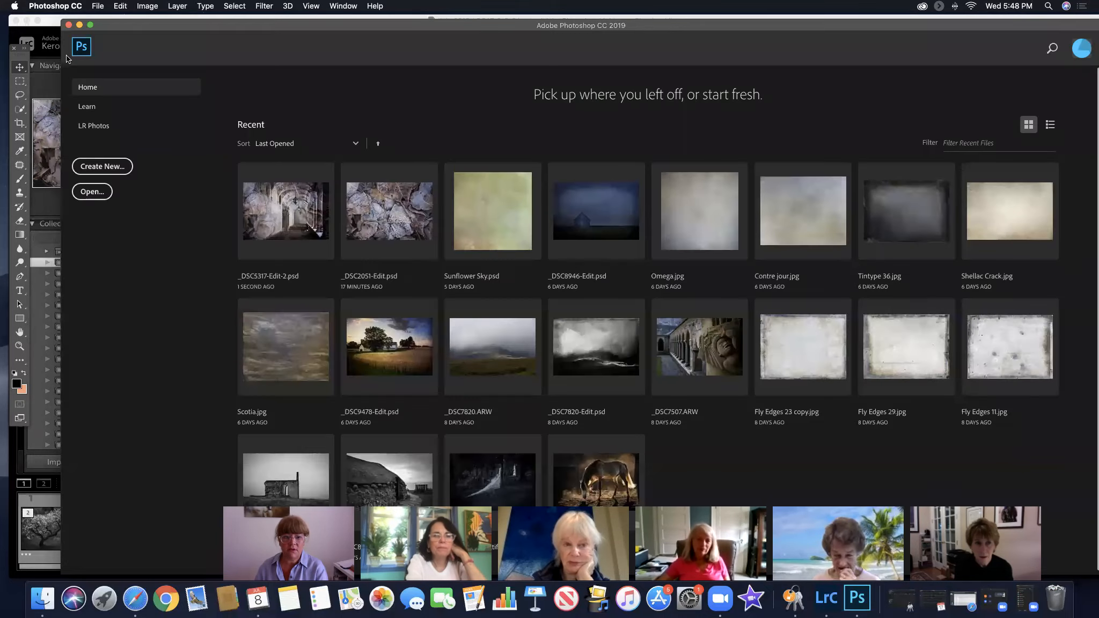
Switch to Lightroom Classic and select the textured corridor image _DSC5317-Edit-2.psd in the texture group collection
{"action": "left_click", "coordinate": [39, 265]}
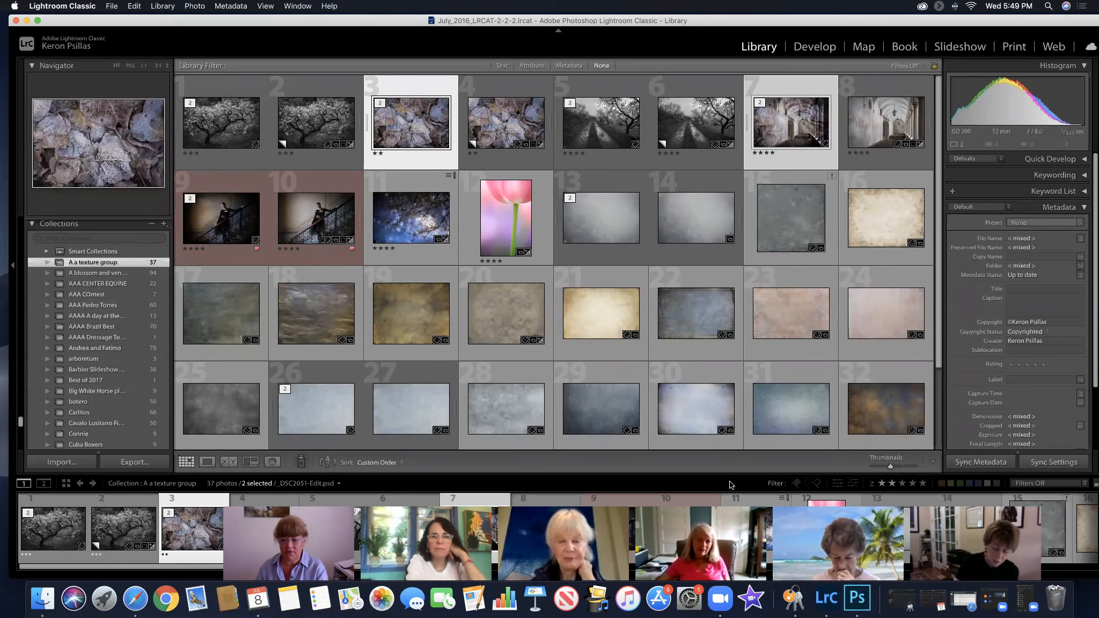
{"action": "scroll", "coordinate": [593, 495], "scroll_direction": "down", "scroll_amount": 5}
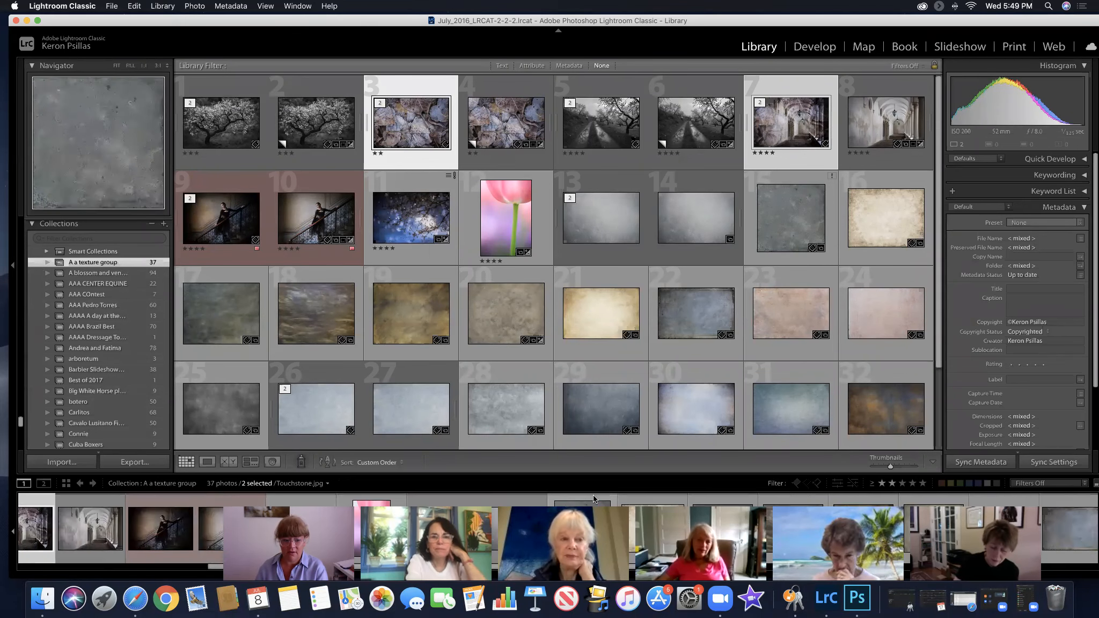
{"action": "scroll", "coordinate": [594, 495], "scroll_direction": "up", "scroll_amount": 5}
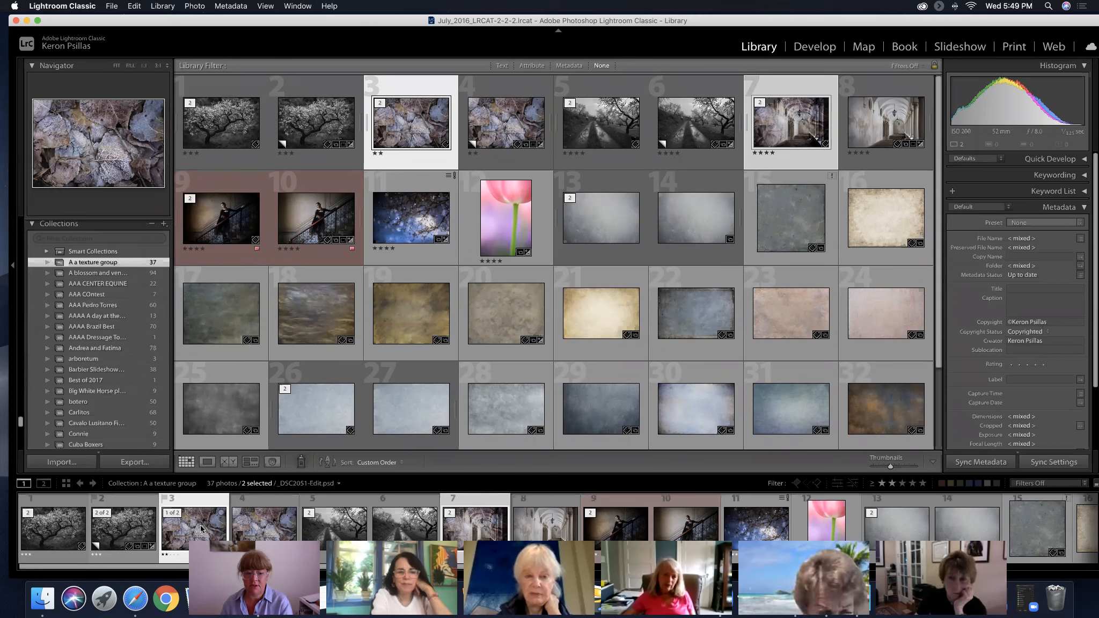
{"action": "left_click", "coordinate": [269, 526]}
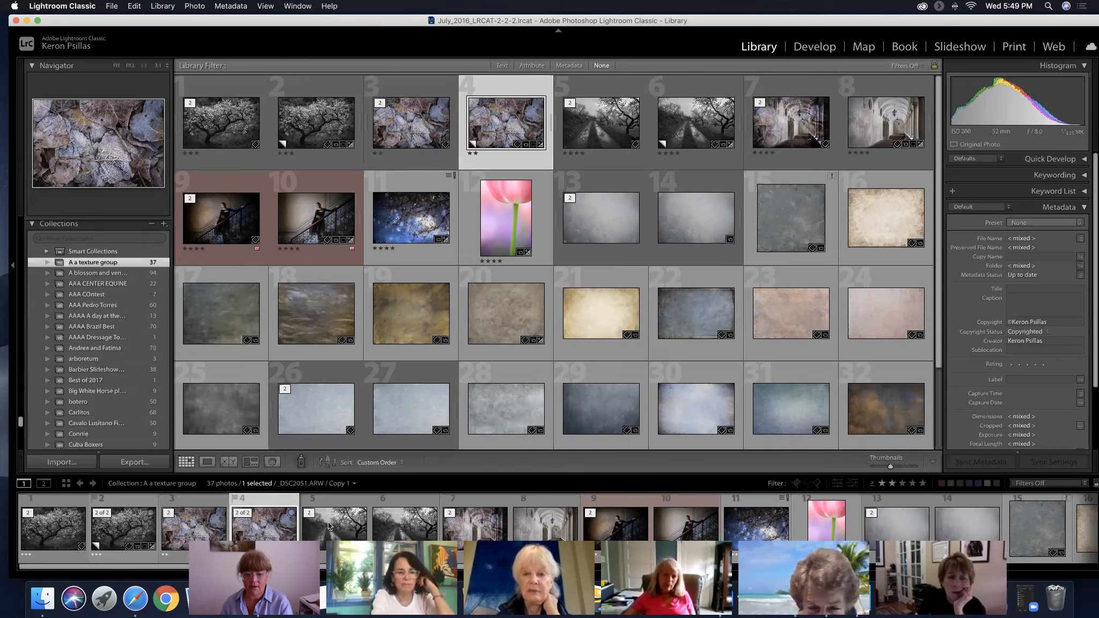
{"action": "left_click", "coordinate": [478, 532]}
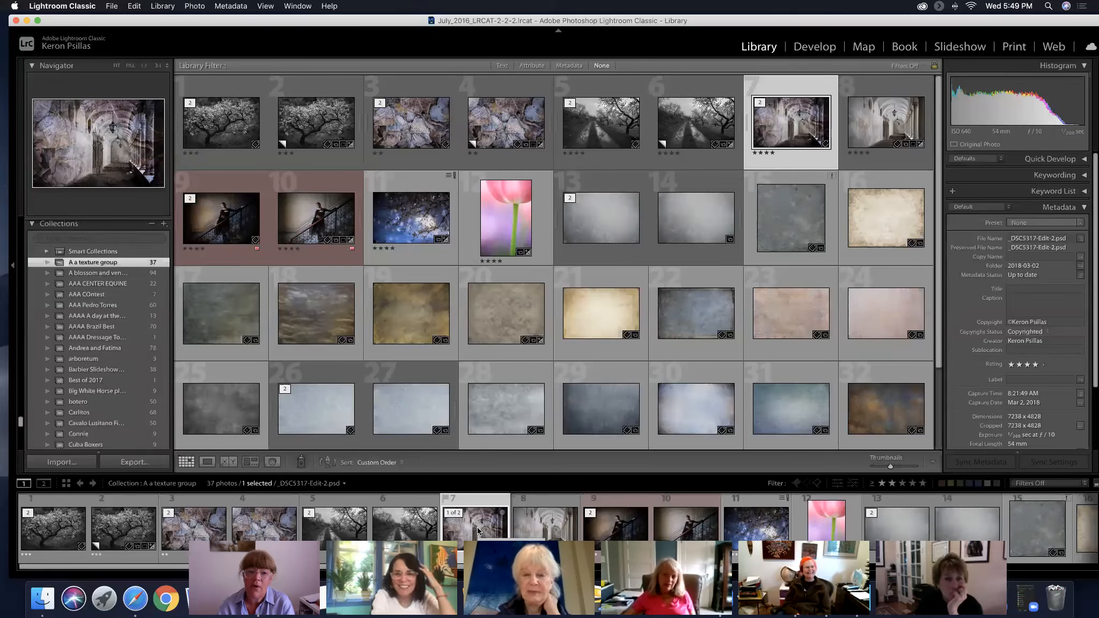
Show the textured corridor enlarged in Loupe view and compare it with the original photo _DSC5317.ARW
{"action": "scroll", "coordinate": [337, 508], "scroll_direction": "right", "scroll_amount": 2}
{"action": "left_click", "coordinate": [207, 462]}
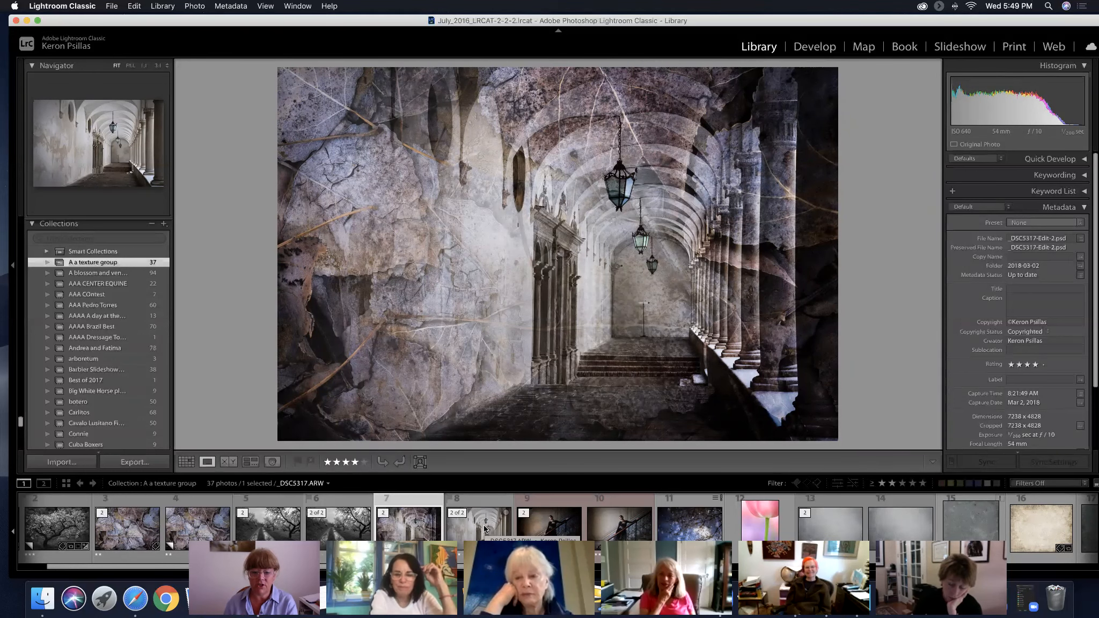
{"action": "left_click", "coordinate": [485, 529]}
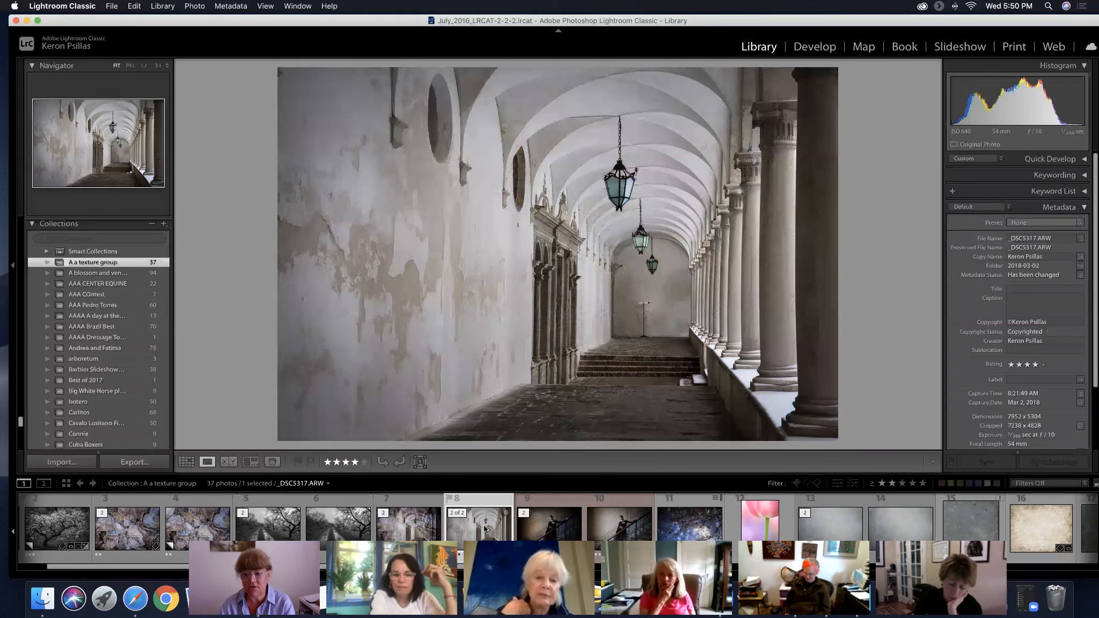
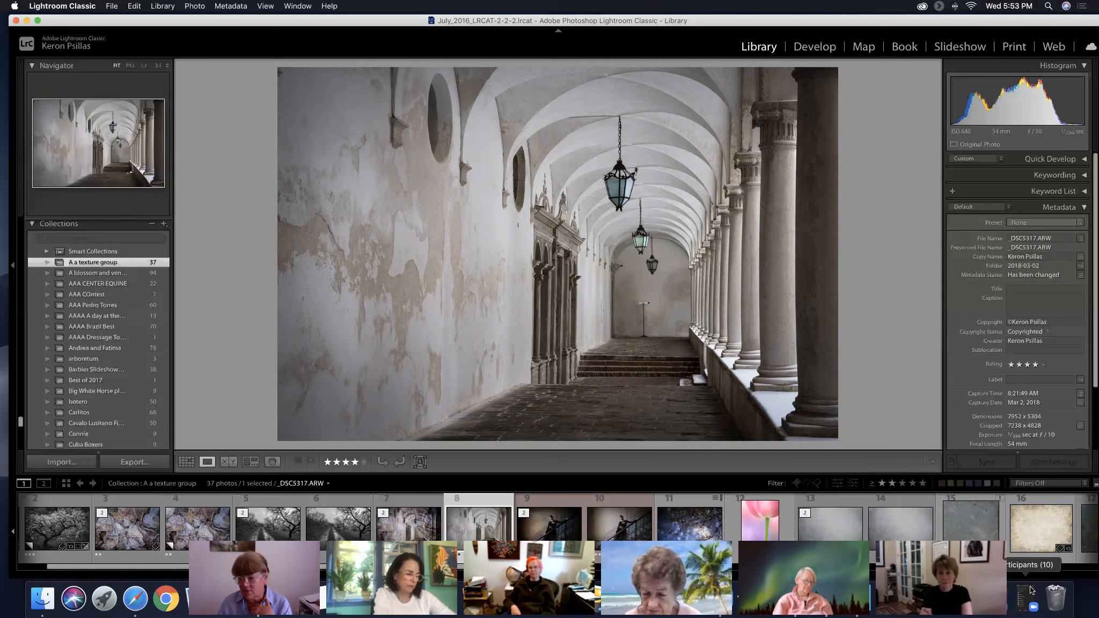
{"action": "left_click_drag", "start_coordinate": [232, 21], "coordinate": [230, 53]}
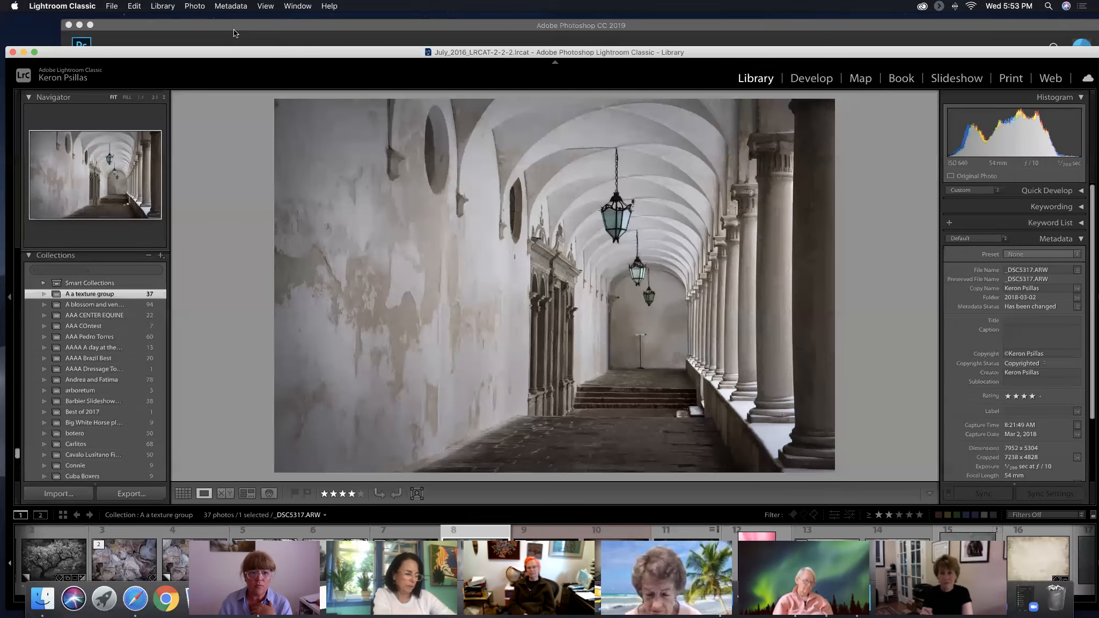
{"action": "left_click", "coordinate": [246, 25]}
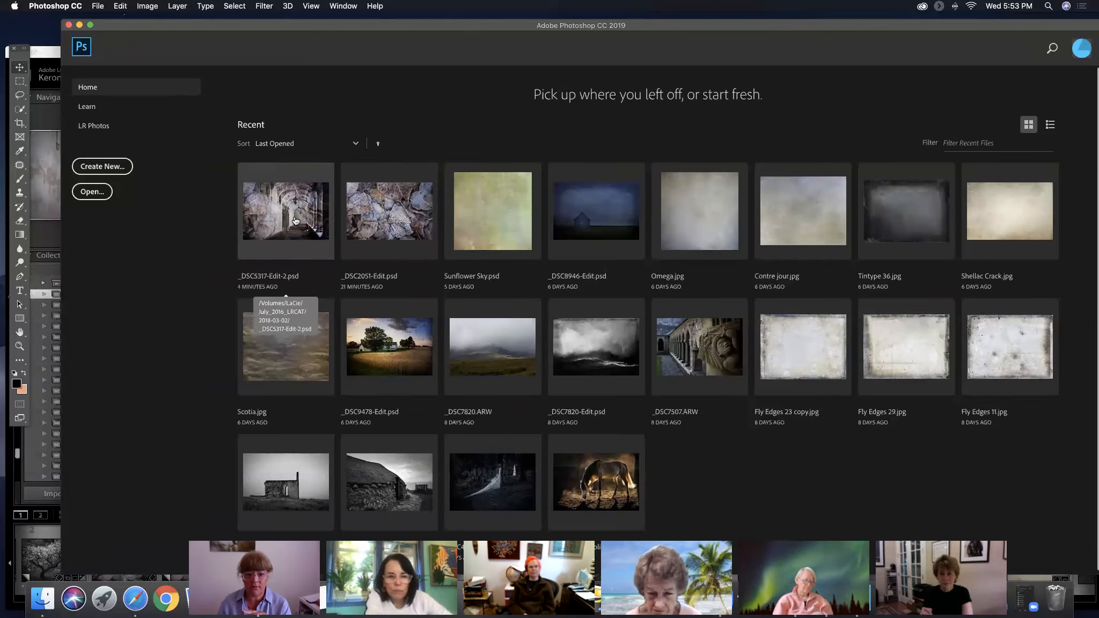
{"action": "left_click", "coordinate": [363, 219]}
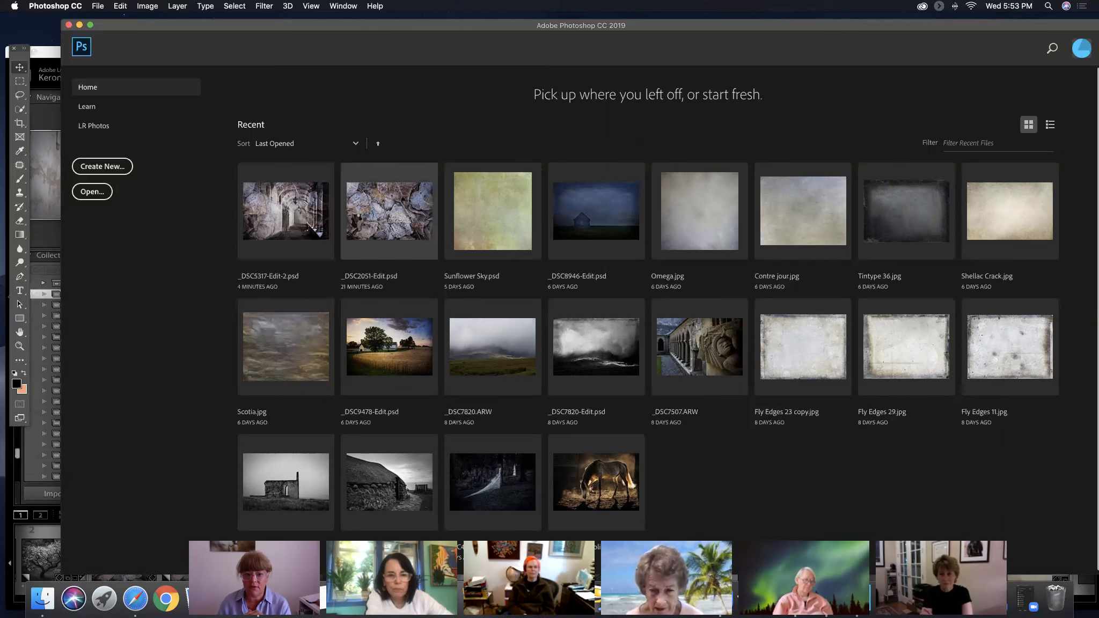
{"action": "left_click", "coordinate": [98, 6]}
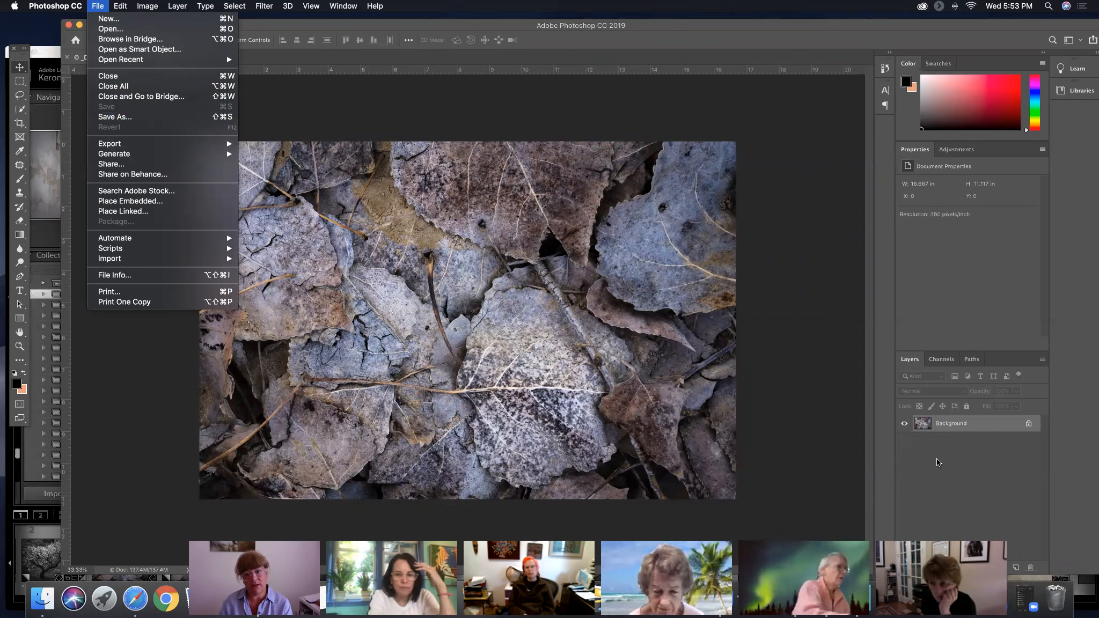
{"action": "left_click", "coordinate": [99, 7]}
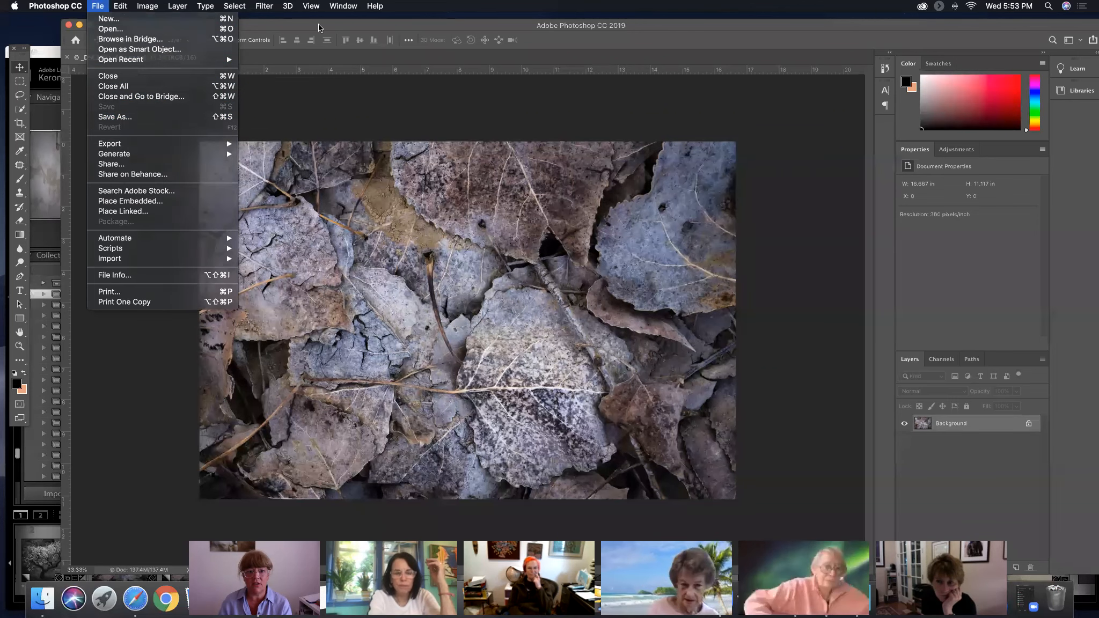
{"action": "left_click", "coordinate": [67, 57]}
{"action": "left_click", "coordinate": [49, 56]}
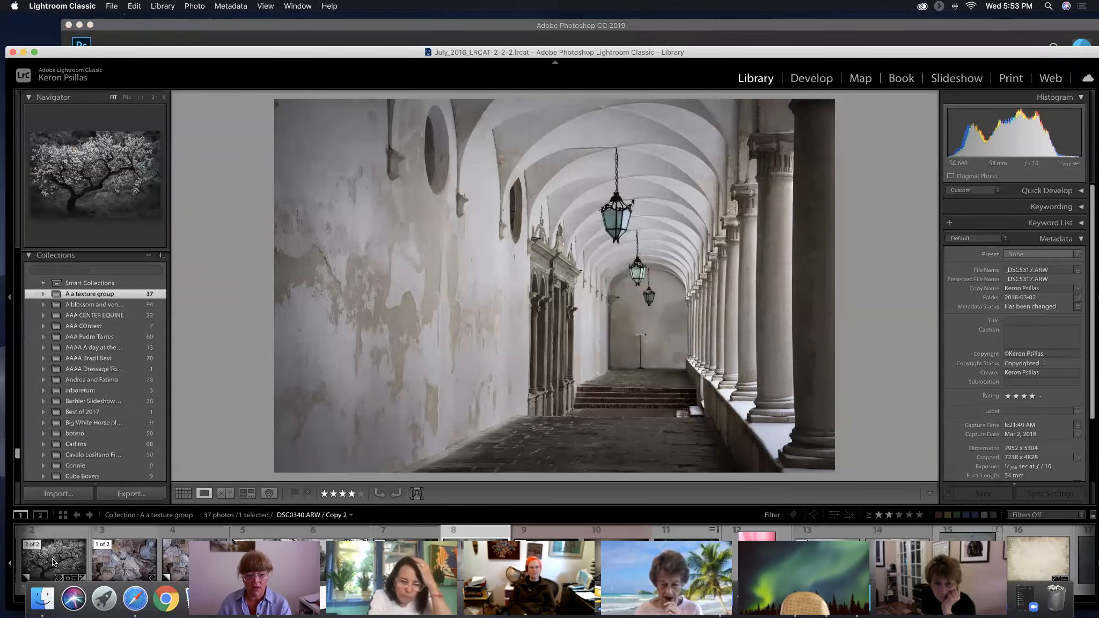
{"action": "left_click_drag", "start_coordinate": [267, 58], "coordinate": [272, 27]}
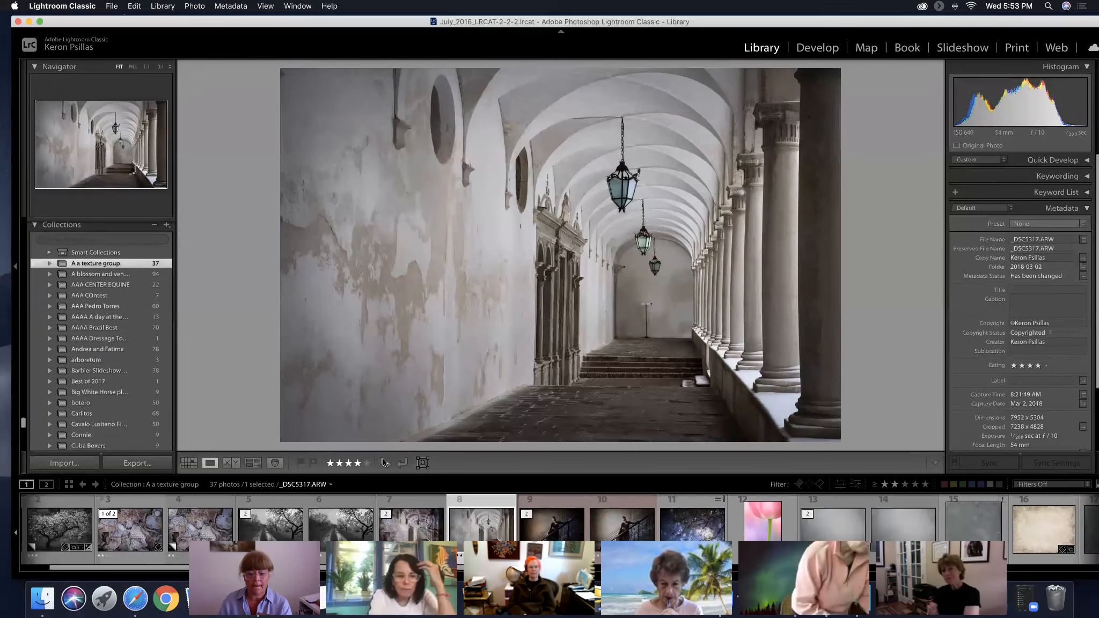
Select the tulip photo _DSC7868.ARW together with the Arton, Helene, Leda and Edge 10 textures in the texture group collection
{"action": "left_click", "coordinate": [755, 518]}
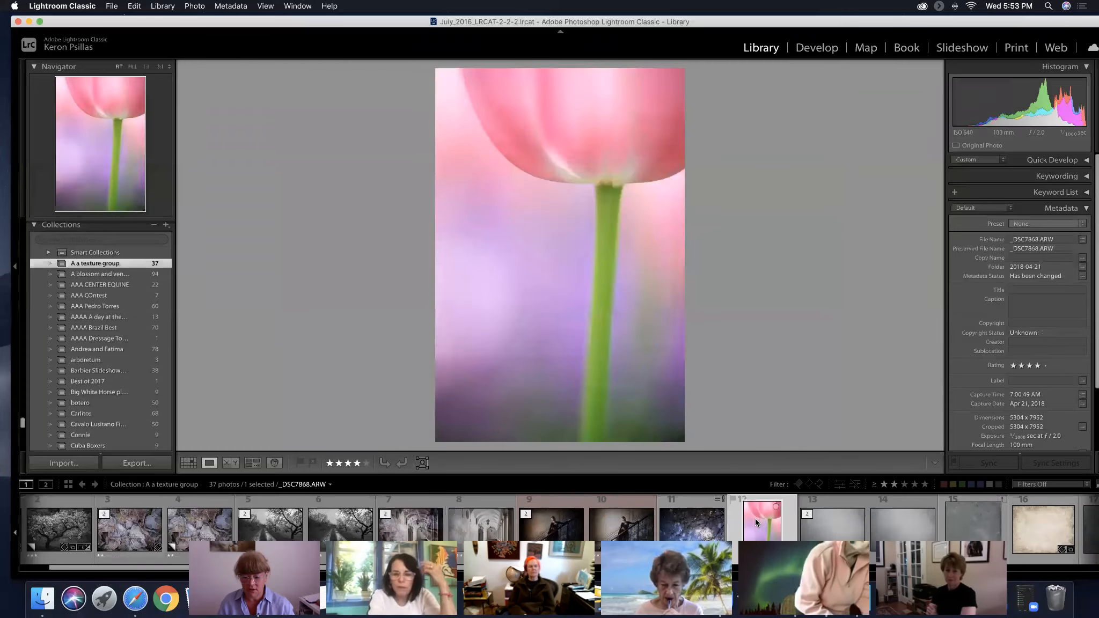
{"action": "left_click", "coordinate": [840, 531], "text": "super"}
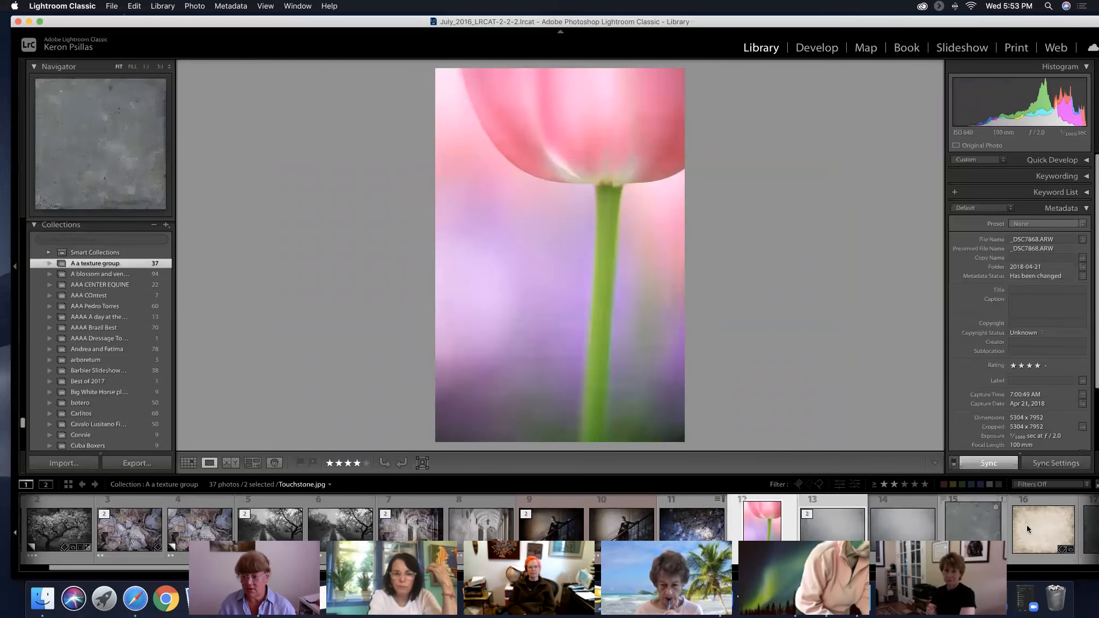
{"action": "scroll", "coordinate": [1020, 523], "scroll_direction": "down", "scroll_amount": 3}
{"action": "scroll", "coordinate": [1007, 521], "scroll_direction": "down", "scroll_amount": 5}
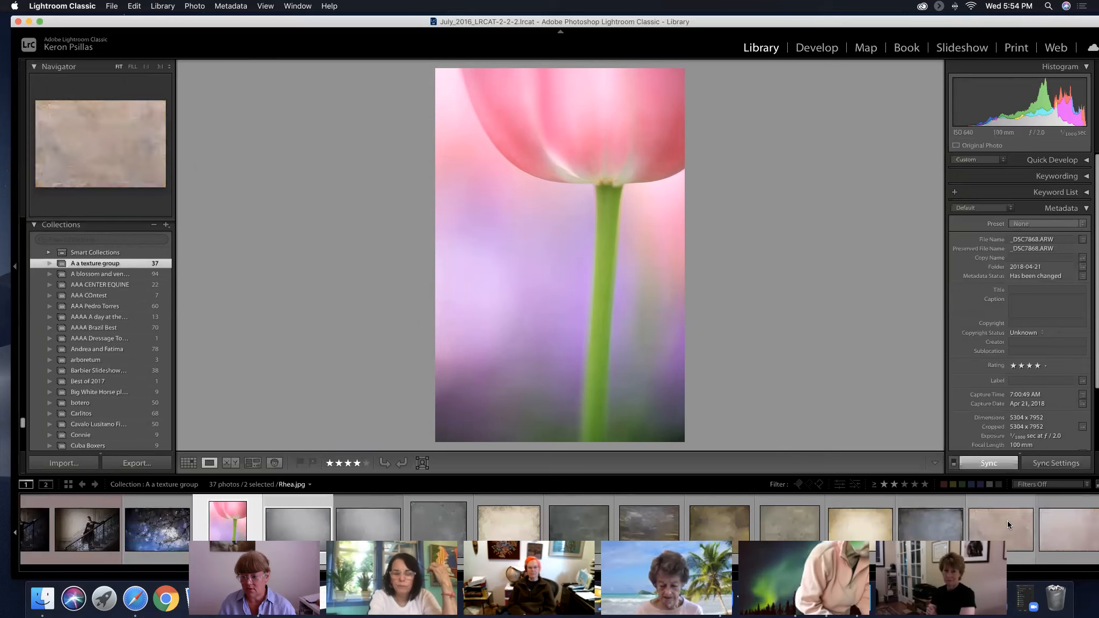
{"action": "left_click", "coordinate": [888, 525], "text": "super"}
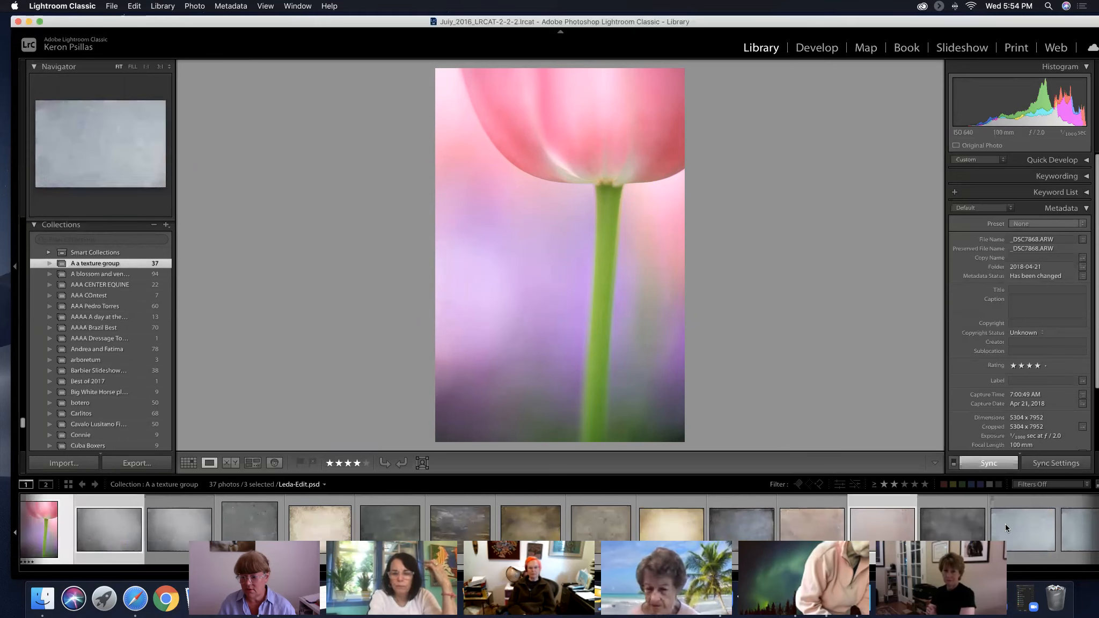
{"action": "left_click", "coordinate": [1023, 529], "text": "super"}
{"action": "scroll", "coordinate": [1023, 530], "scroll_direction": "down", "scroll_amount": 6}
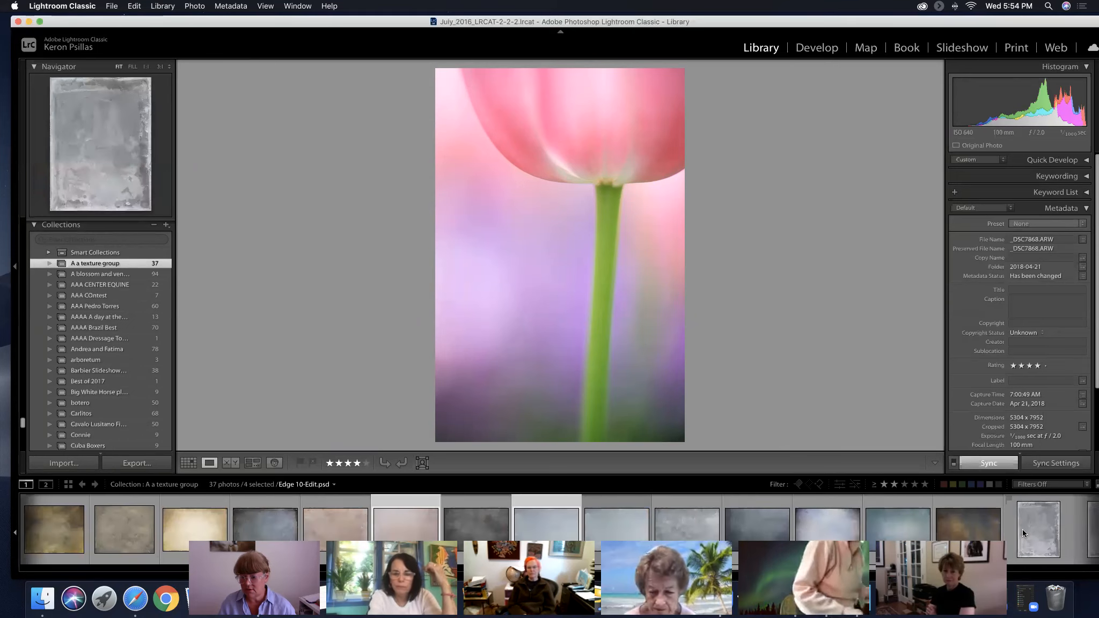
{"action": "scroll", "coordinate": [937, 525], "scroll_direction": "down", "scroll_amount": 4}
{"action": "left_click", "coordinate": [788, 525], "text": "super"}
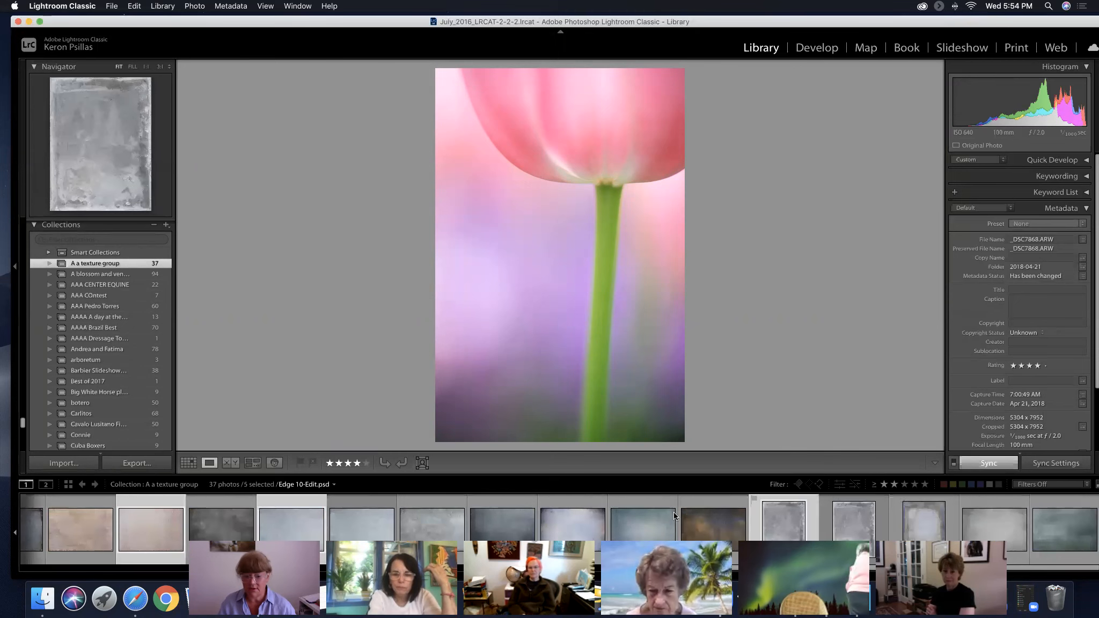
Show the collection in Grid view and open the five selected images in Photoshop as copies with Lightroom adjustments
{"action": "left_click", "coordinate": [187, 464]}
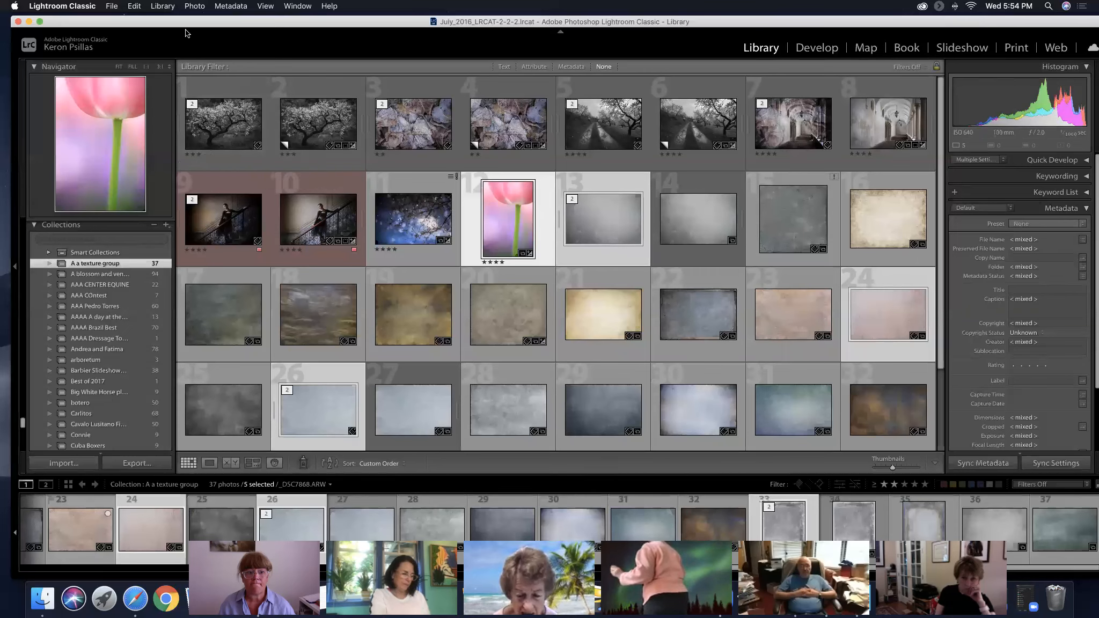
{"action": "key", "text": "super+e"}
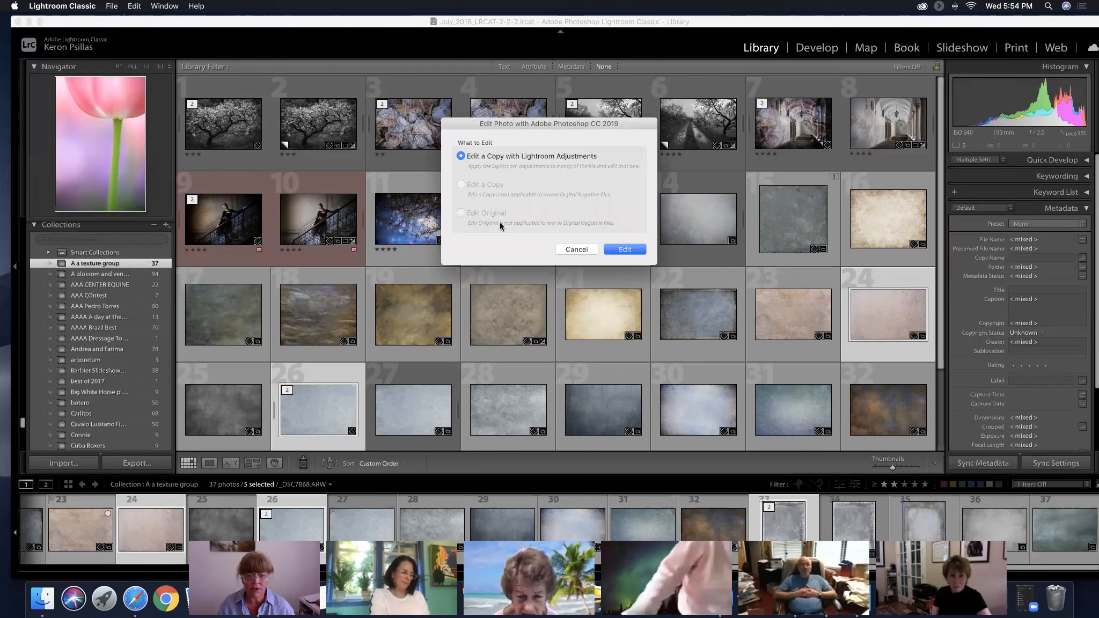
{"action": "left_click", "coordinate": [622, 251]}
{"action": "left_click", "coordinate": [616, 209]}
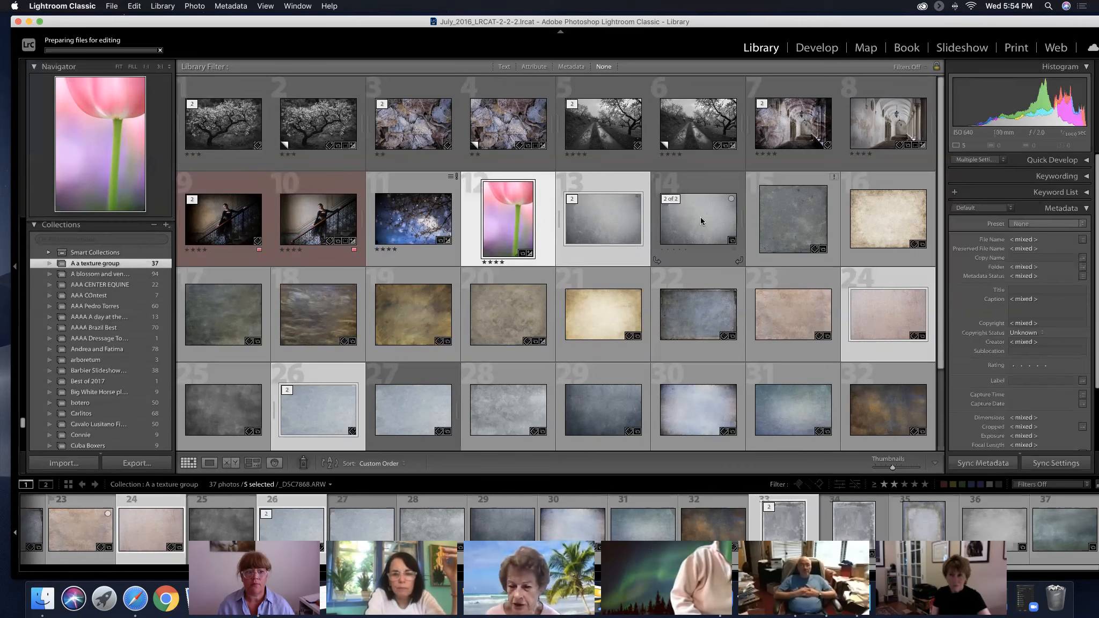
{"action": "mouse_move", "coordinate": [701, 220]}
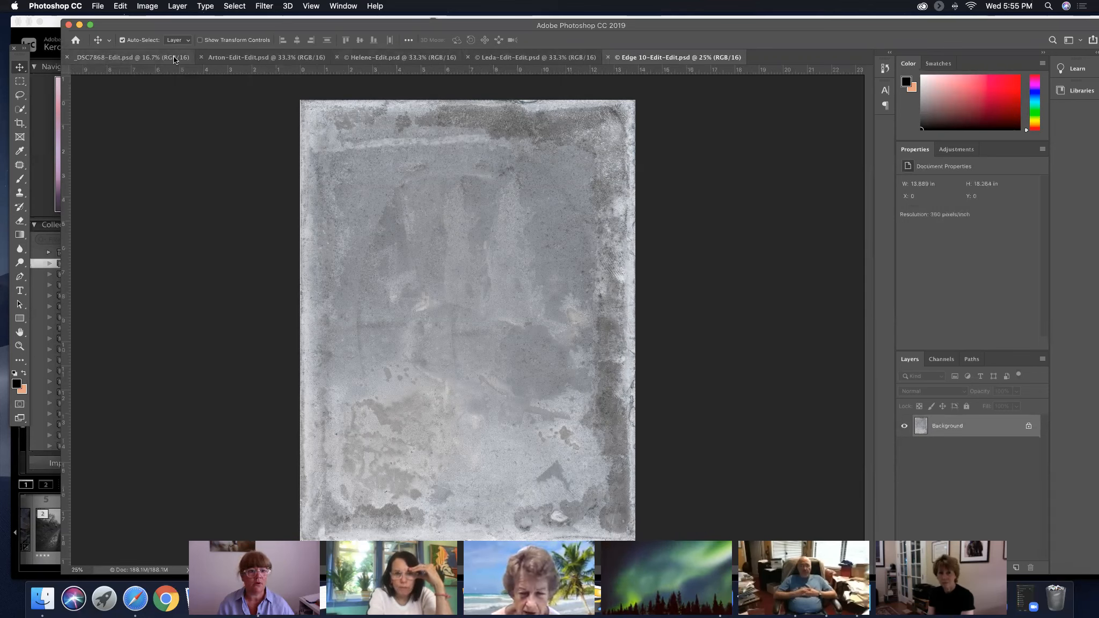
Float all open documents in separate windows and move the tulip document _DSC7868-Edit.psd clear of the texture windows
{"action": "left_click", "coordinate": [342, 6]}
{"action": "mouse_move", "coordinate": [340, 20]}
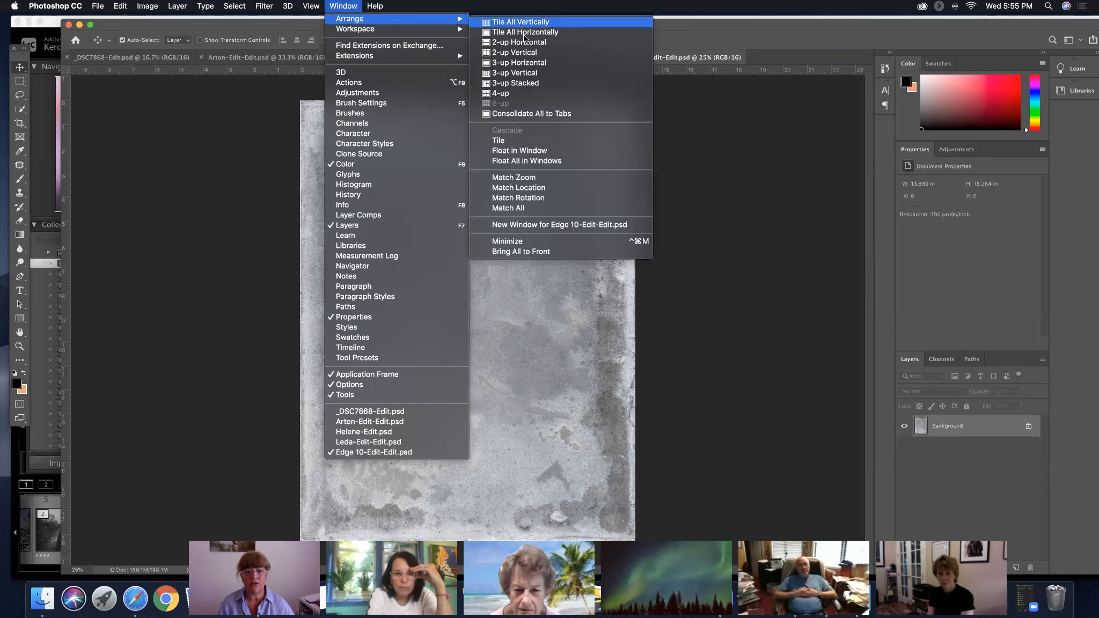
{"action": "left_click", "coordinate": [533, 161]}
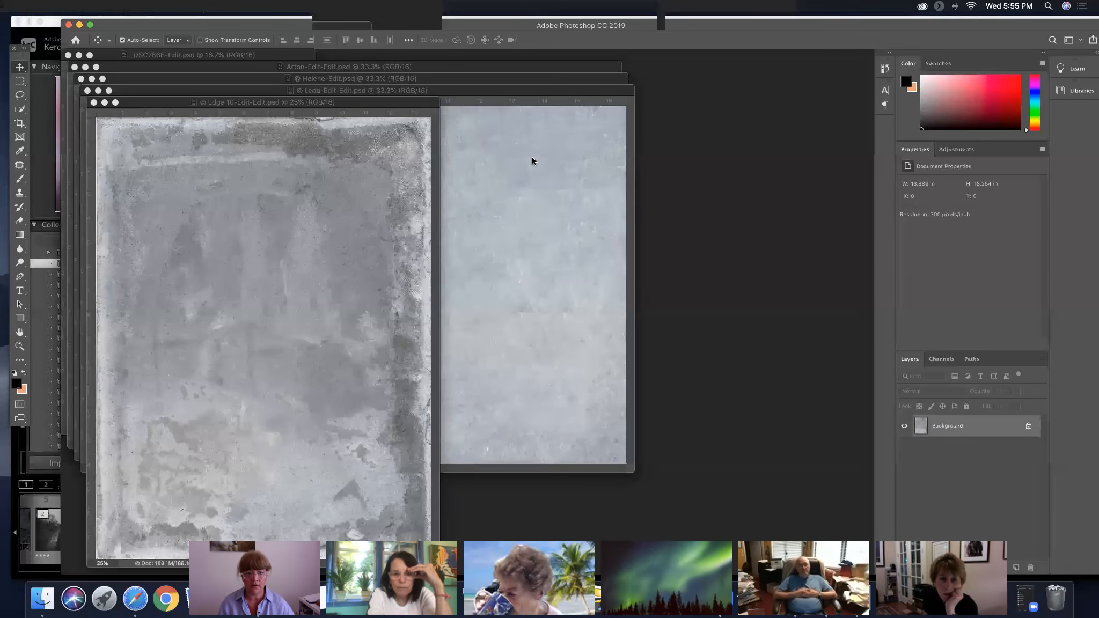
{"action": "left_click", "coordinate": [271, 55]}
{"action": "left_click_drag", "start_coordinate": [262, 58], "coordinate": [737, 127]}
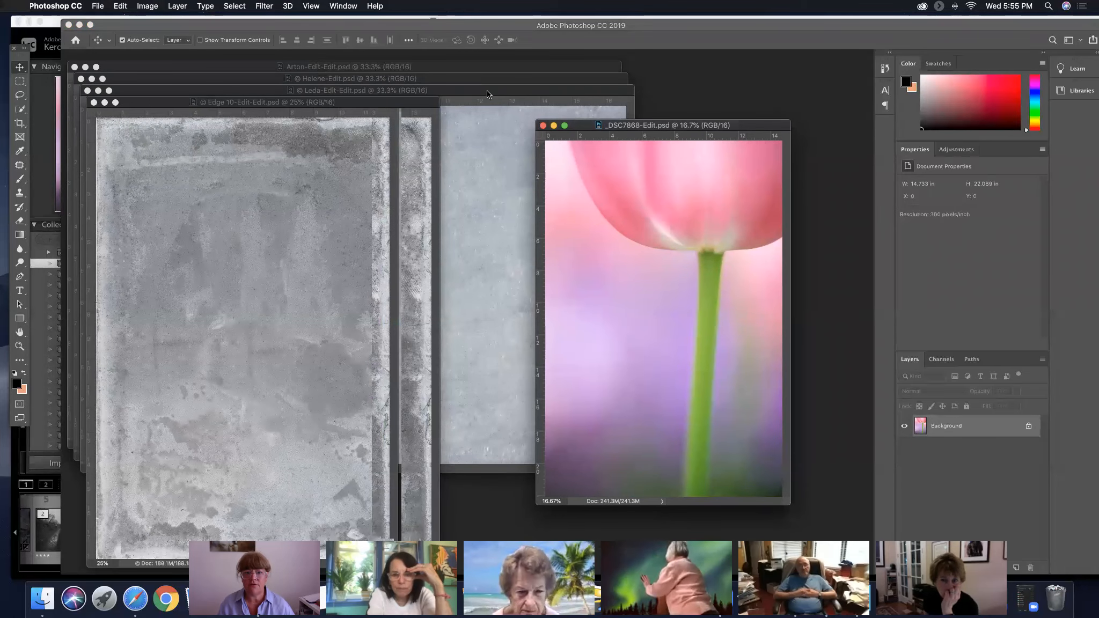
Bring the gray Arton-Edit-Edit.psd texture forward, place the tulip document partly over it, and enlarge the tulip window around its canvas
{"action": "left_click", "coordinate": [448, 80]}
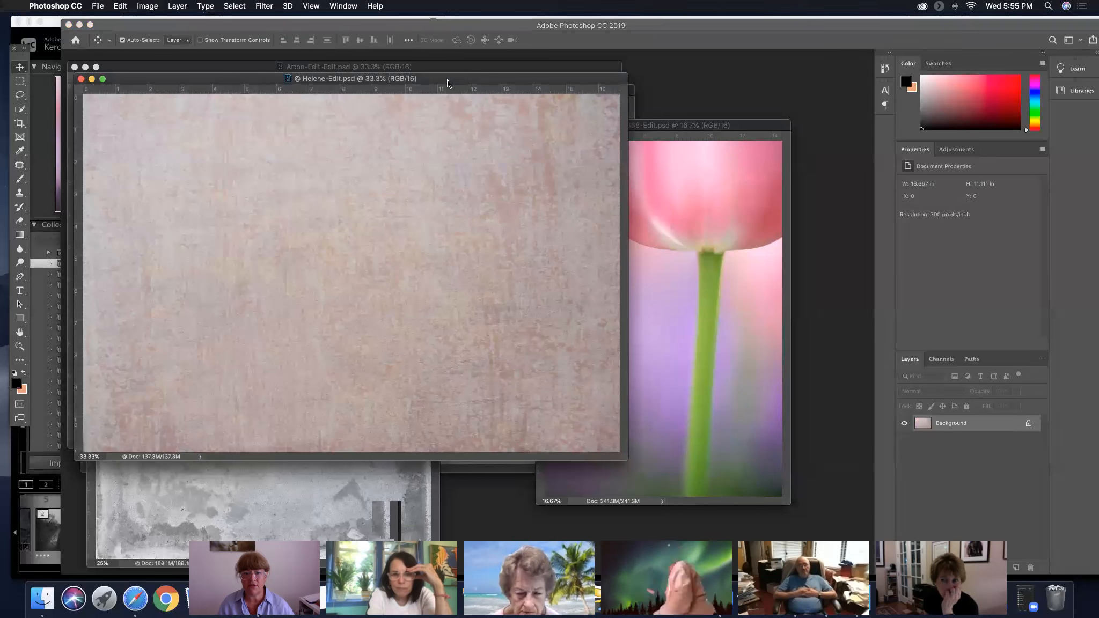
{"action": "left_click", "coordinate": [436, 67]}
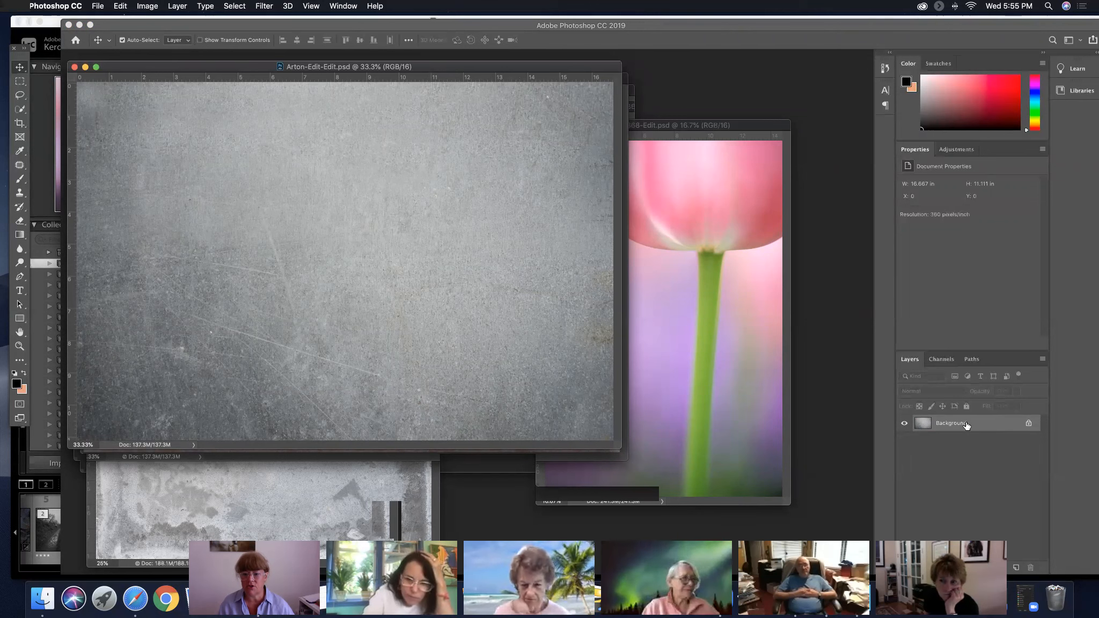
{"action": "left_click", "coordinate": [667, 135]}
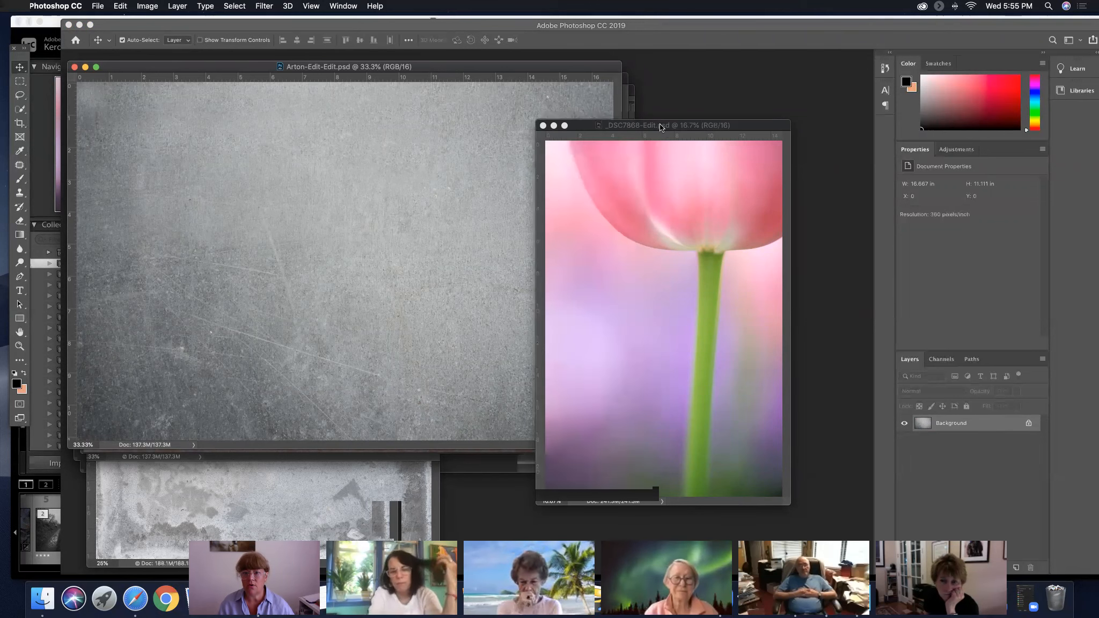
{"action": "left_click_drag", "start_coordinate": [666, 134], "coordinate": [565, 112]}
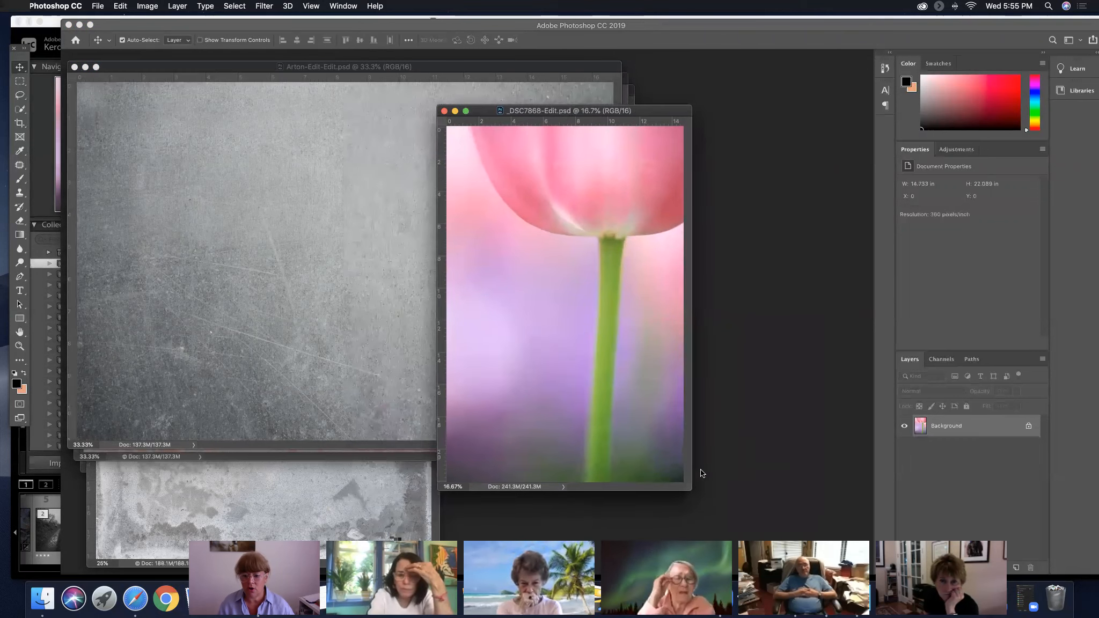
{"action": "left_click_drag", "start_coordinate": [690, 486], "coordinate": [772, 528]}
Copy the Arton texture into the tulip document as a layer and stretch it with Free Transform to cover the whole photo
{"action": "left_click", "coordinate": [251, 71]}
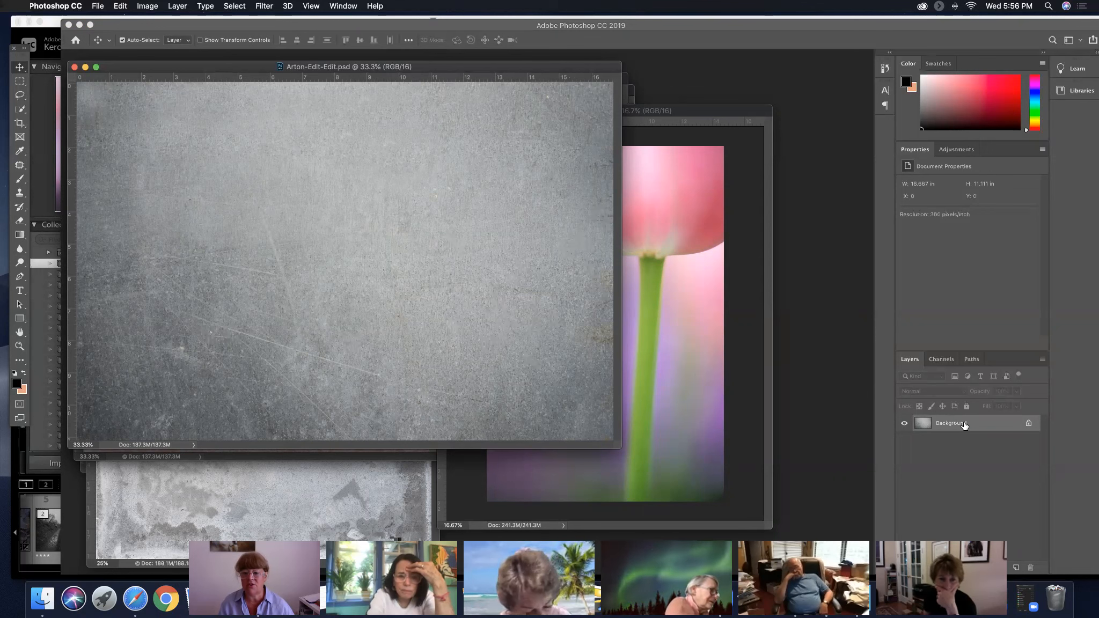
{"action": "left_click_drag", "start_coordinate": [963, 424], "coordinate": [550, 230]}
{"action": "key", "text": "super+t"}
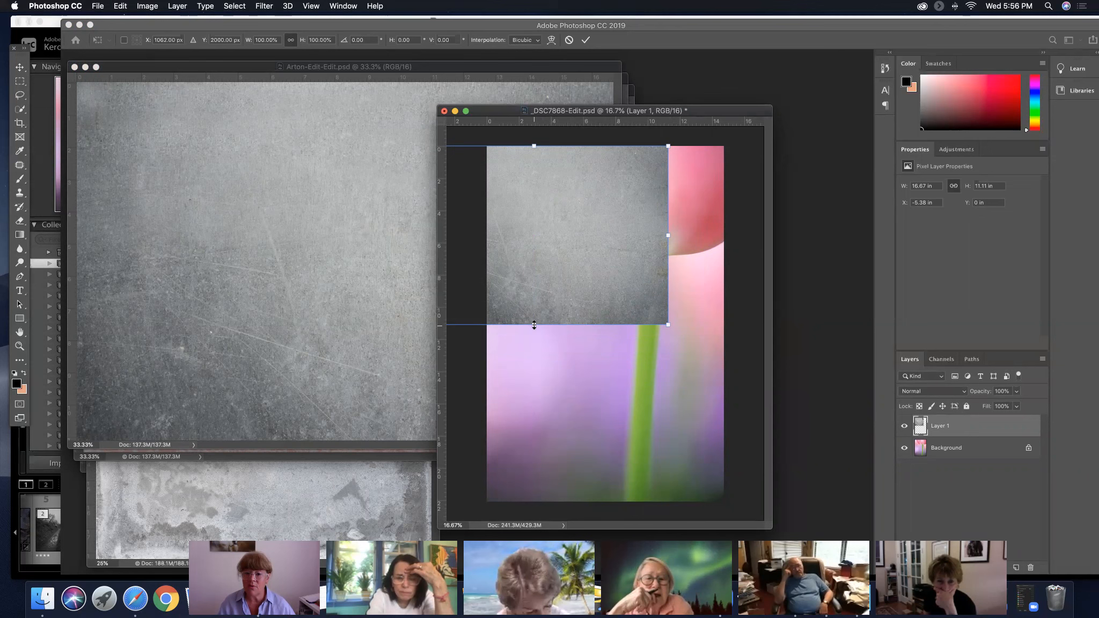
{"action": "left_click_drag", "start_coordinate": [534, 329], "coordinate": [531, 501]}
{"action": "left_click_drag", "start_coordinate": [677, 323], "coordinate": [740, 324]}
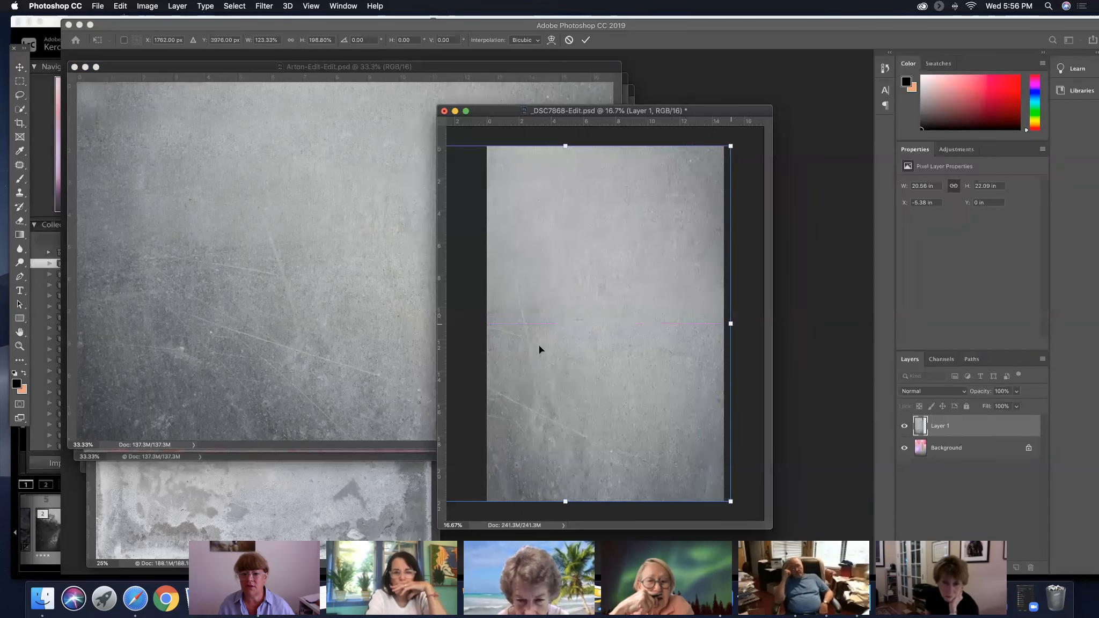
Widen the texture layer in stages to about 26.26 in, shifting it left each time so its right edge meets the photo's edge
{"action": "mouse_move", "coordinate": [628, 329]}
{"action": "left_mouse_down"}
{"action": "mouse_move", "coordinate": [583, 332]}
{"action": "mouse_move", "coordinate": [594, 342]}
{"action": "mouse_move", "coordinate": [645, 335]}
{"action": "mouse_move", "coordinate": [609, 339]}
{"action": "mouse_move", "coordinate": [622, 328]}
{"action": "left_mouse_up"}
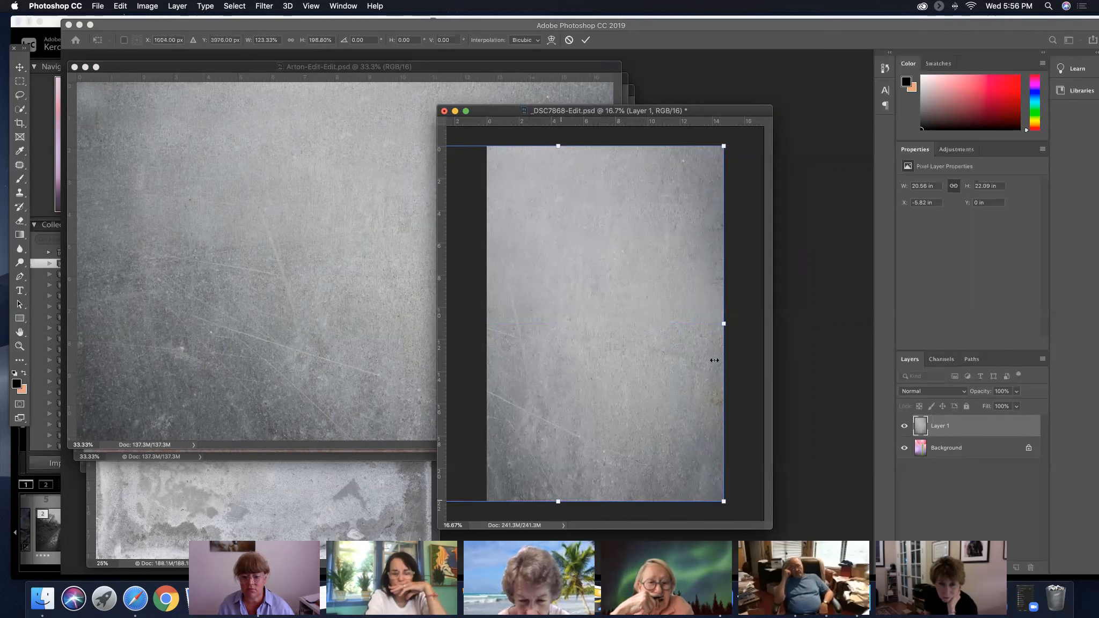
{"action": "left_click_drag", "start_coordinate": [725, 324], "coordinate": [753, 324]}
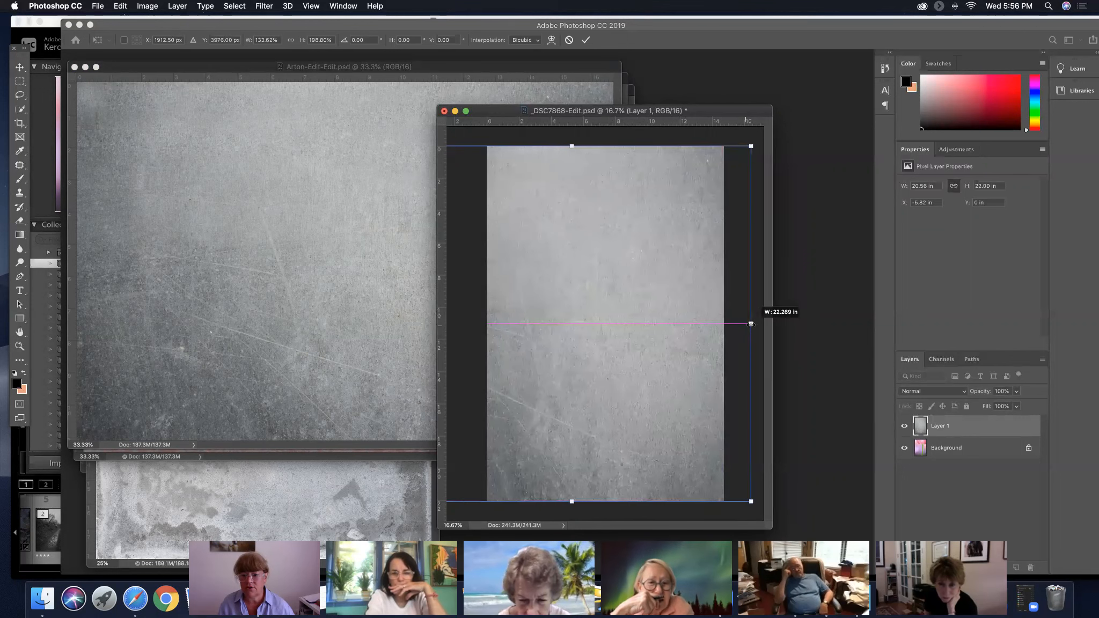
{"action": "left_click_drag", "start_coordinate": [655, 336], "coordinate": [625, 336]}
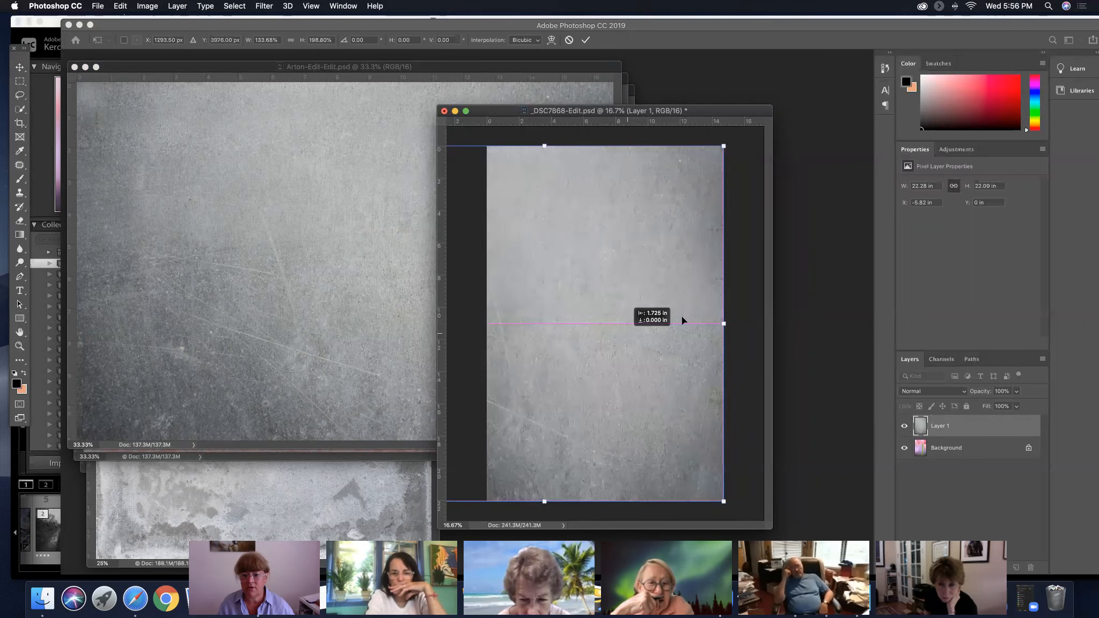
{"action": "left_click_drag", "start_coordinate": [720, 323], "coordinate": [754, 323]}
{"action": "left_click_drag", "start_coordinate": [666, 355], "coordinate": [639, 356]}
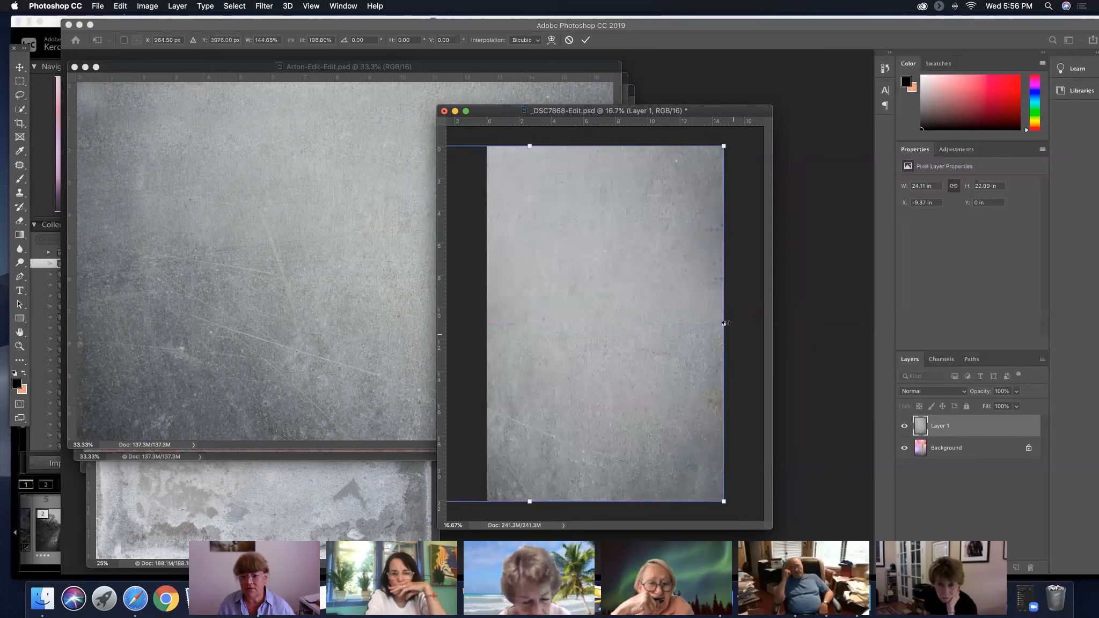
{"action": "left_click_drag", "start_coordinate": [723, 323], "coordinate": [758, 323]}
{"action": "left_click_drag", "start_coordinate": [652, 321], "coordinate": [620, 321]}
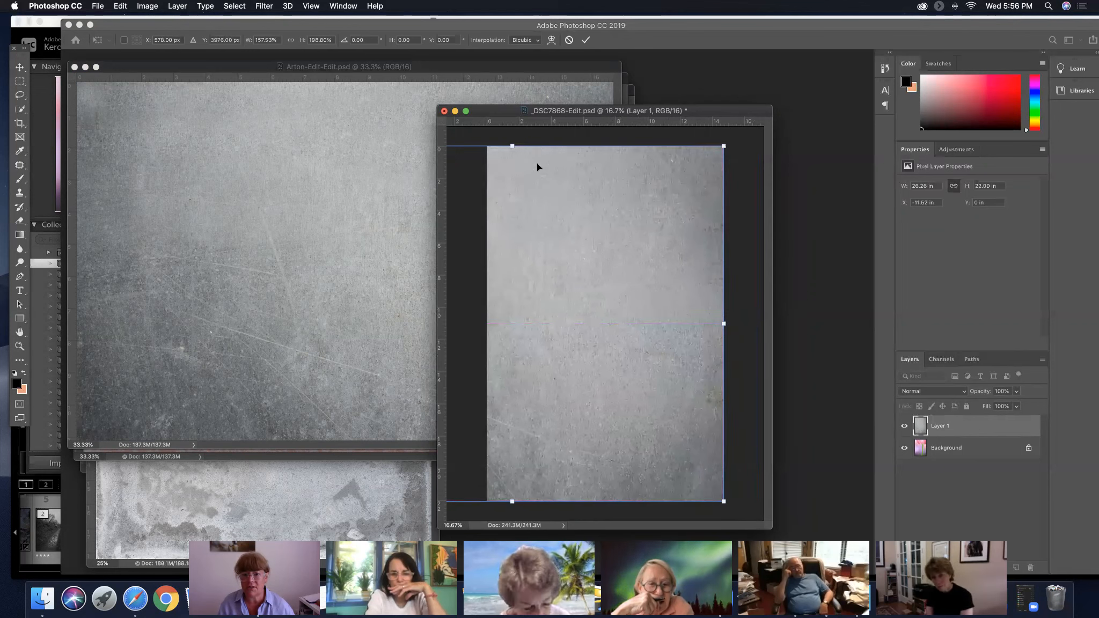
Enlarge the Arton texture layer to about 28.97 by 25.43 in, align its upper and right edges with the photo, and commit the transform
{"action": "left_click_drag", "start_coordinate": [513, 146], "coordinate": [512, 131]}
{"action": "left_click_drag", "start_coordinate": [562, 192], "coordinate": [564, 209]}
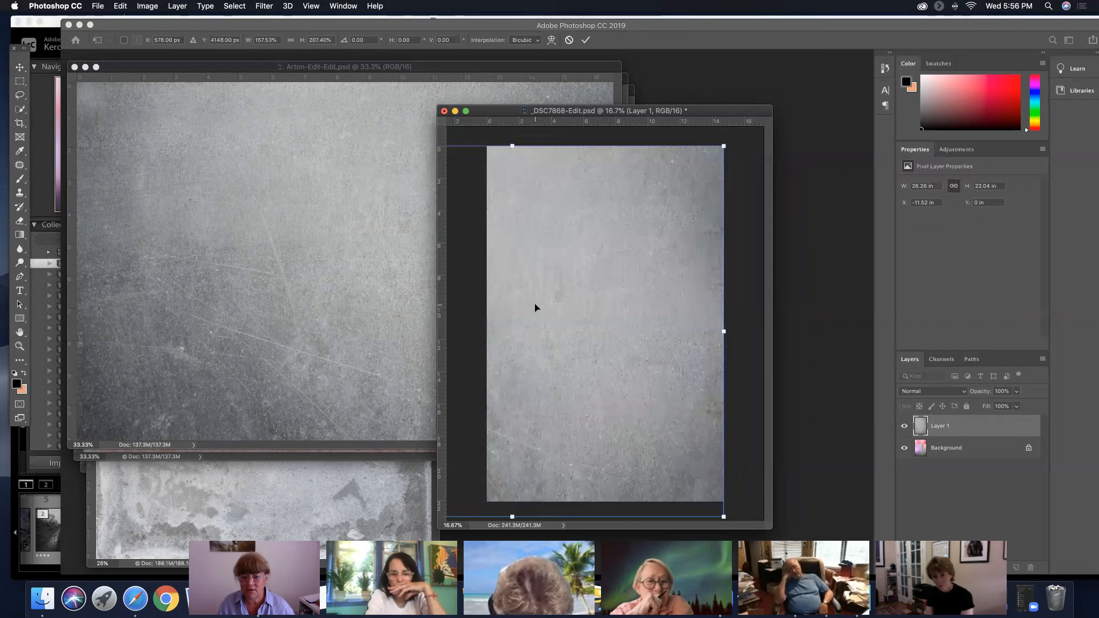
{"action": "left_click_drag", "start_coordinate": [513, 146], "coordinate": [512, 108]}
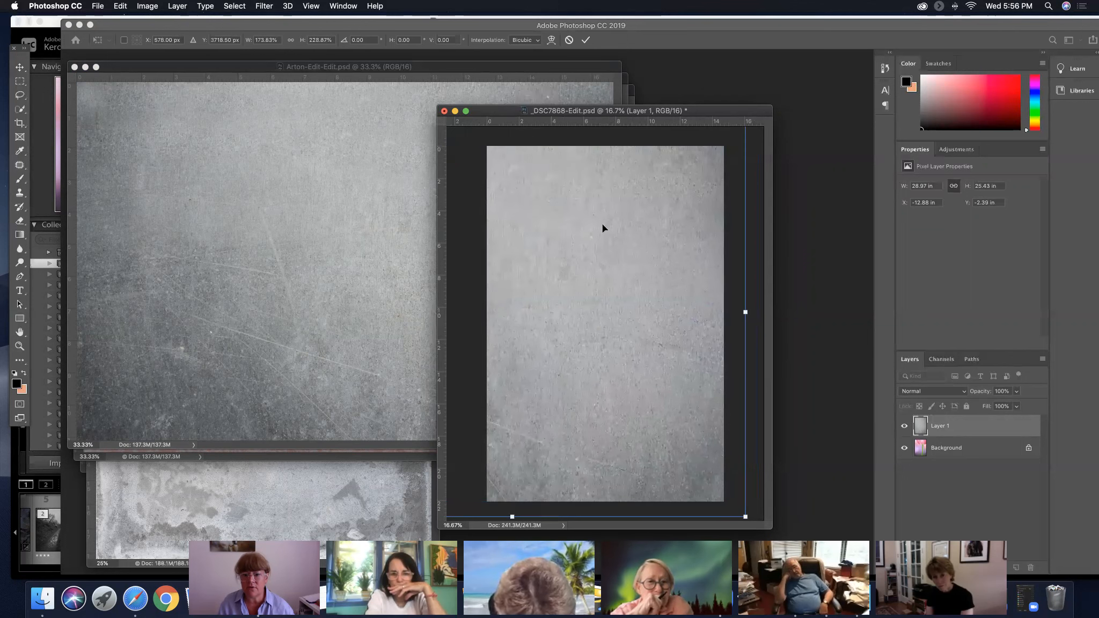
{"action": "left_click_drag", "start_coordinate": [616, 234], "coordinate": [555, 298]}
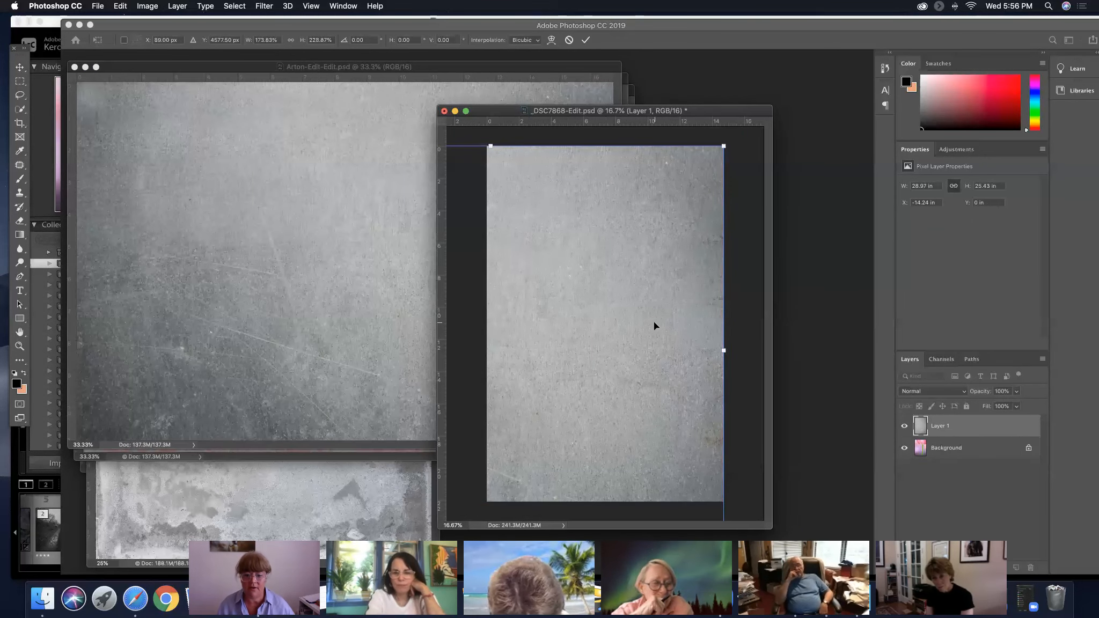
{"action": "left_click", "coordinate": [585, 39]}
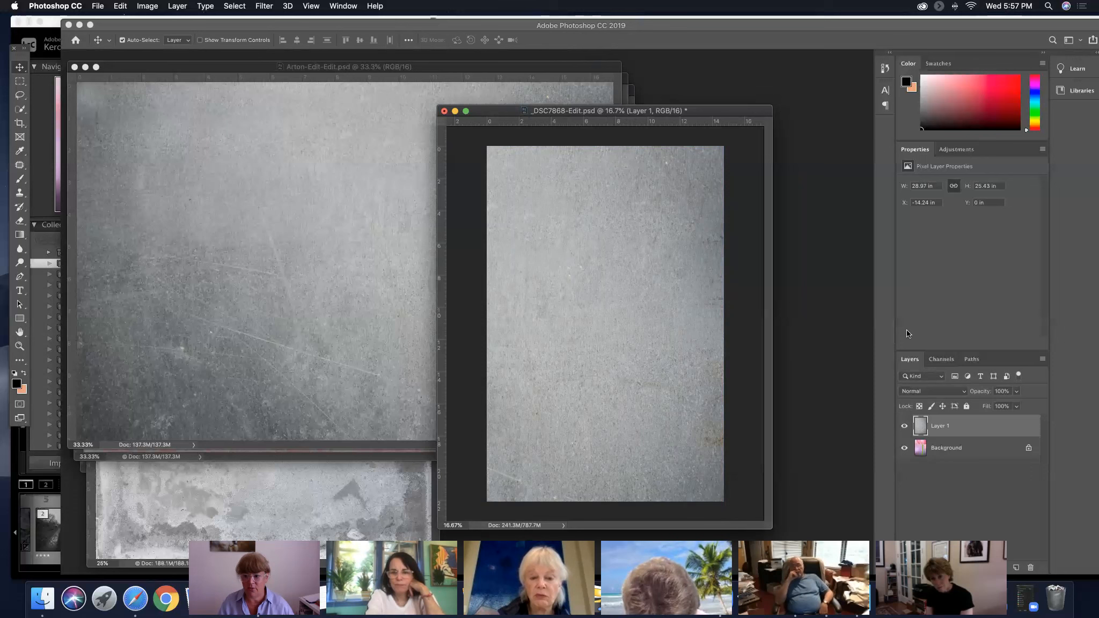
Blend the Arton texture layer in Screen mode at 69% opacity and compare the photo with and without it
{"action": "left_click", "coordinate": [964, 393]}
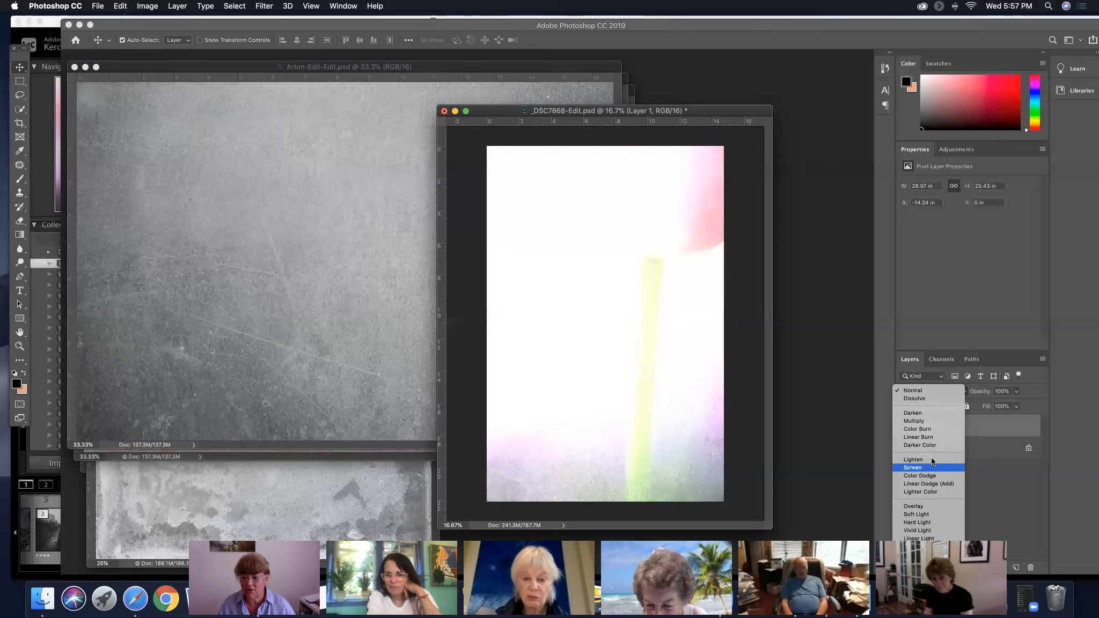
{"action": "left_click", "coordinate": [928, 467]}
{"action": "left_click_drag", "start_coordinate": [986, 393], "coordinate": [968, 394]}
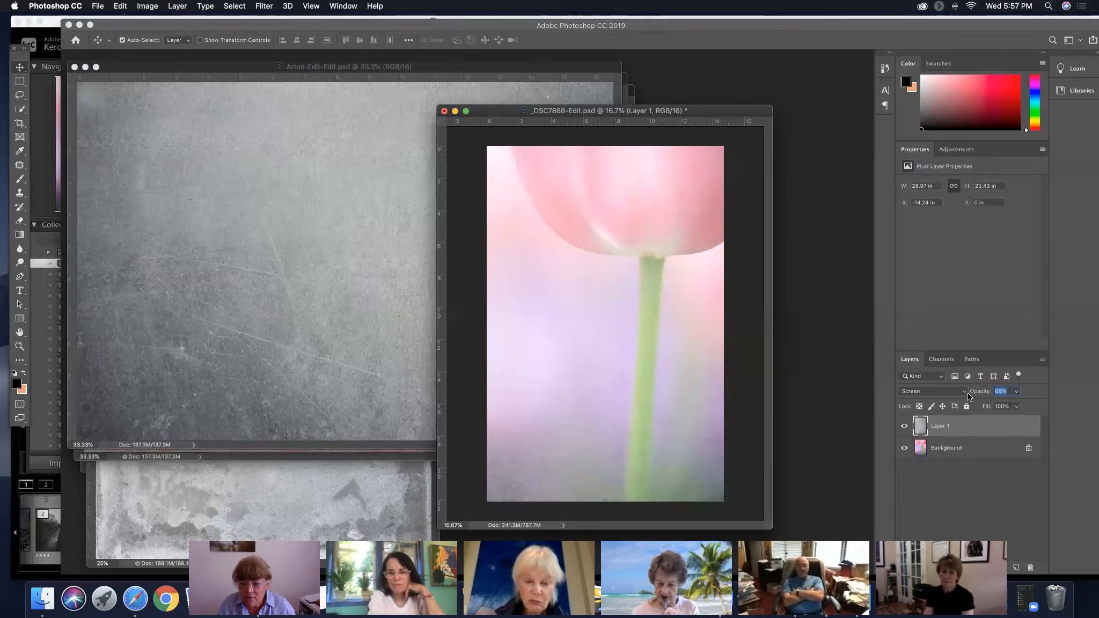
{"action": "left_click", "coordinate": [904, 427]}
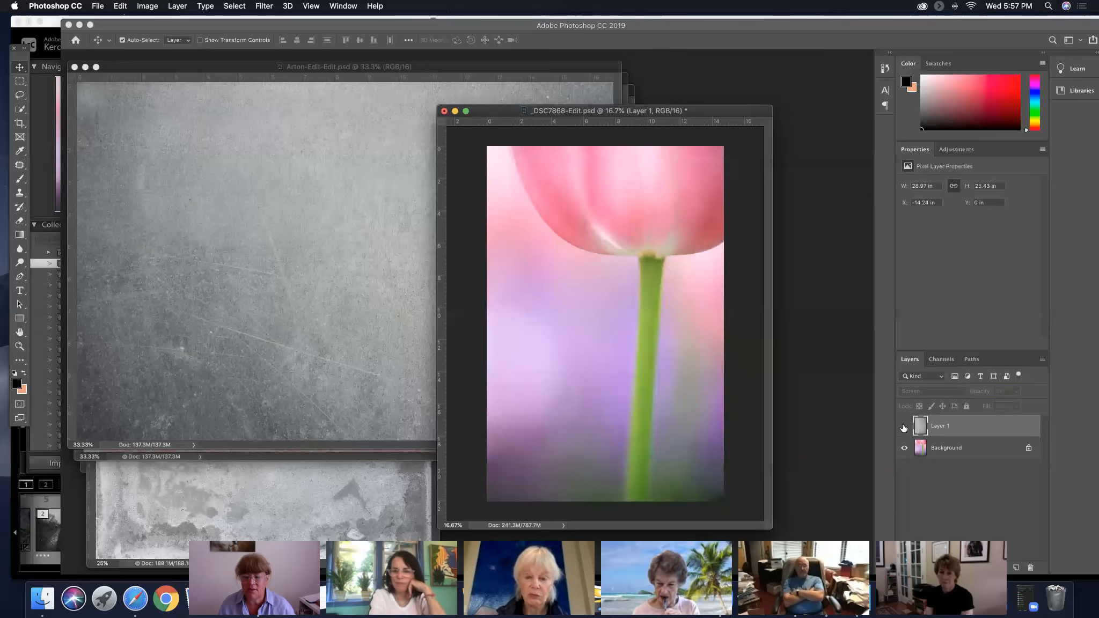
{"action": "left_click", "coordinate": [904, 428]}
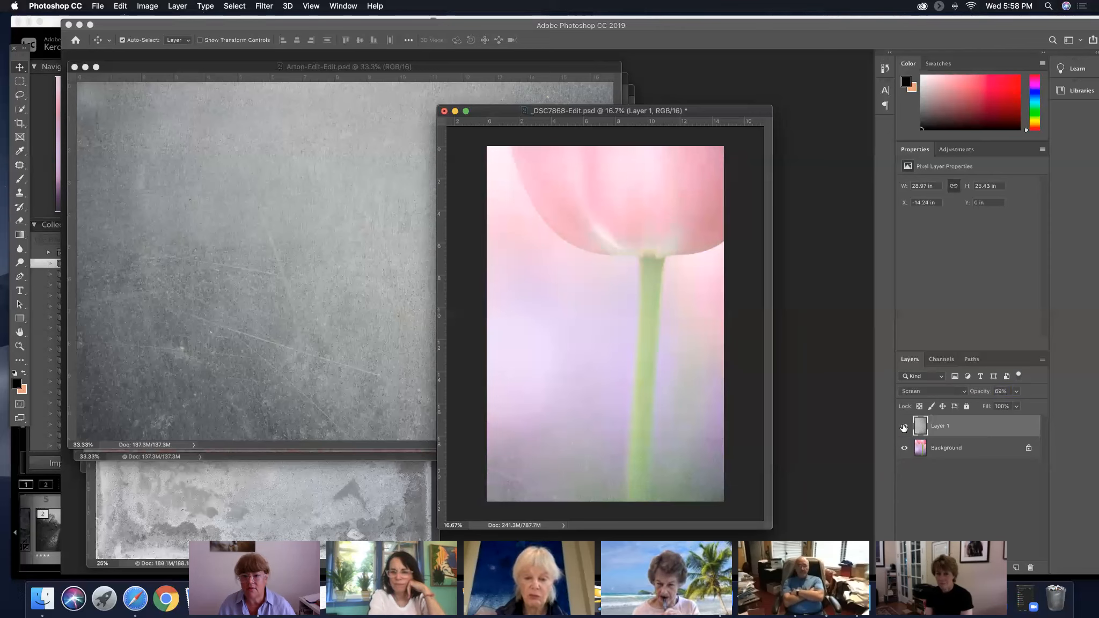
{"action": "left_click", "coordinate": [904, 427]}
{"action": "left_click", "coordinate": [904, 427]}
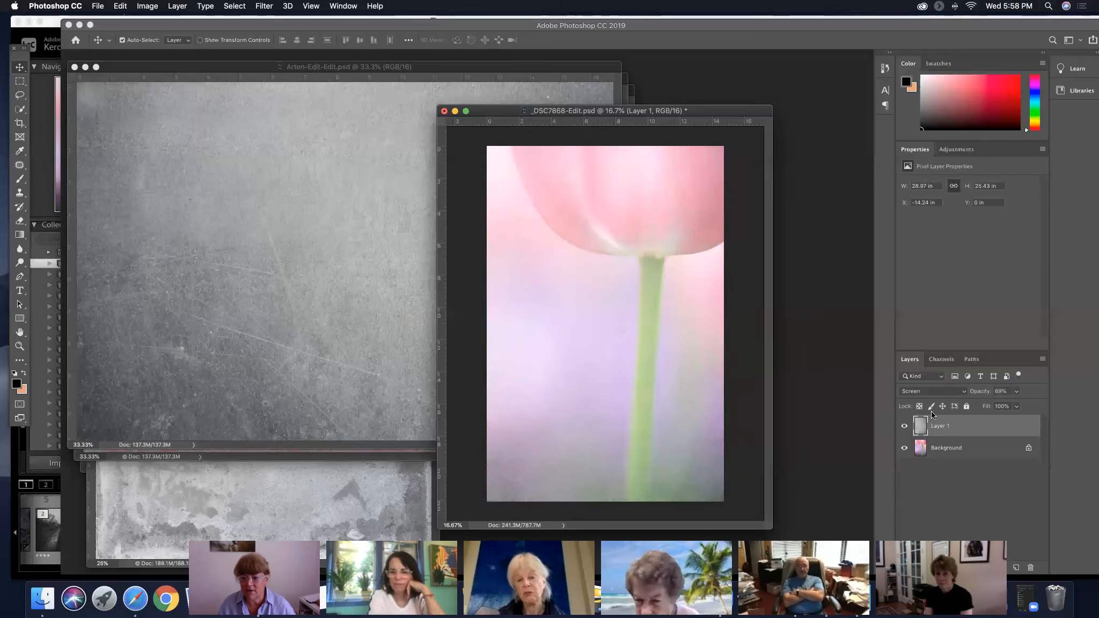
Lower the Arton texture layer's opacity to 43% and compare the photo with the layer hidden and shown
{"action": "left_click_drag", "start_coordinate": [982, 388], "coordinate": [968, 389]}
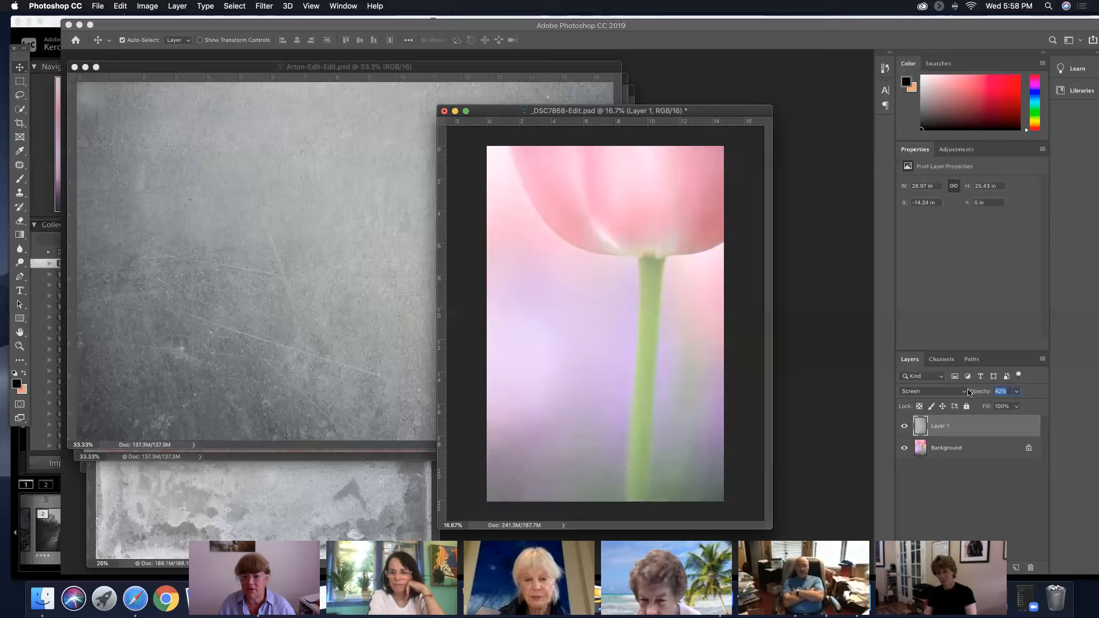
{"action": "left_click", "coordinate": [905, 427]}
{"action": "left_click", "coordinate": [904, 427]}
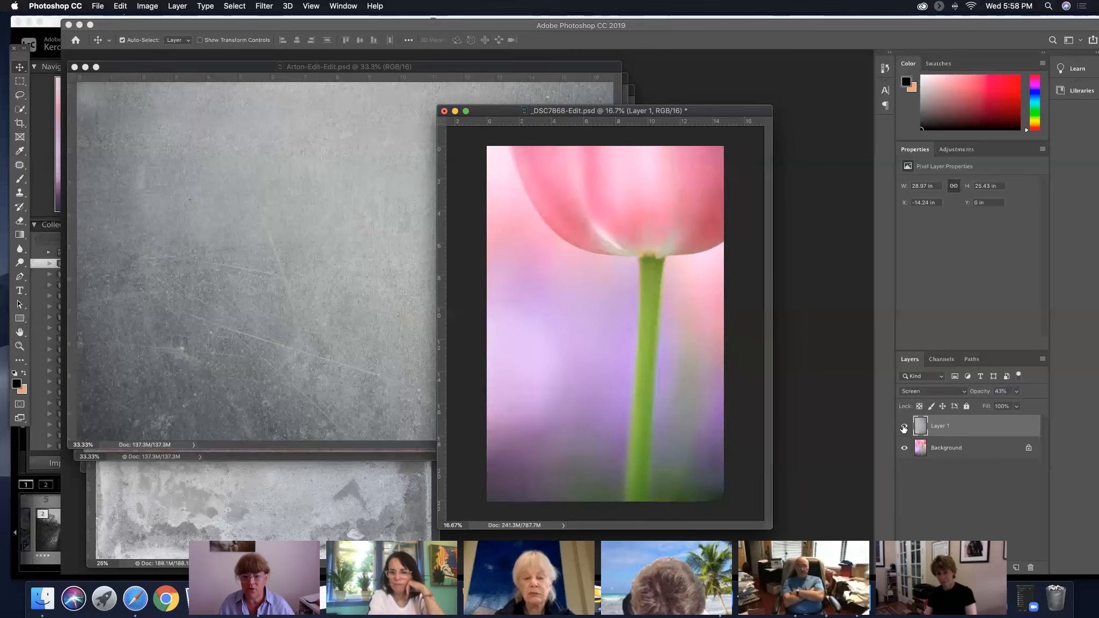
Close the Arton-Edit-Edit.psd texture and bring Edge 10-Edit-Edit.psd forward, moving its window up beside the tulip document
{"action": "left_click", "coordinate": [75, 67]}
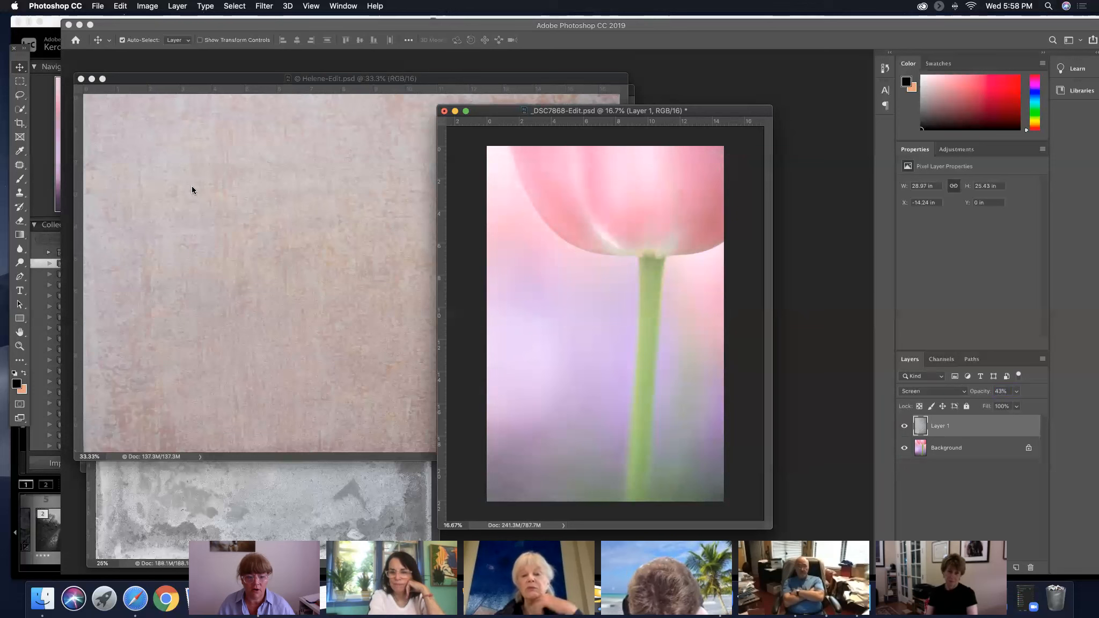
{"action": "left_click", "coordinate": [301, 487]}
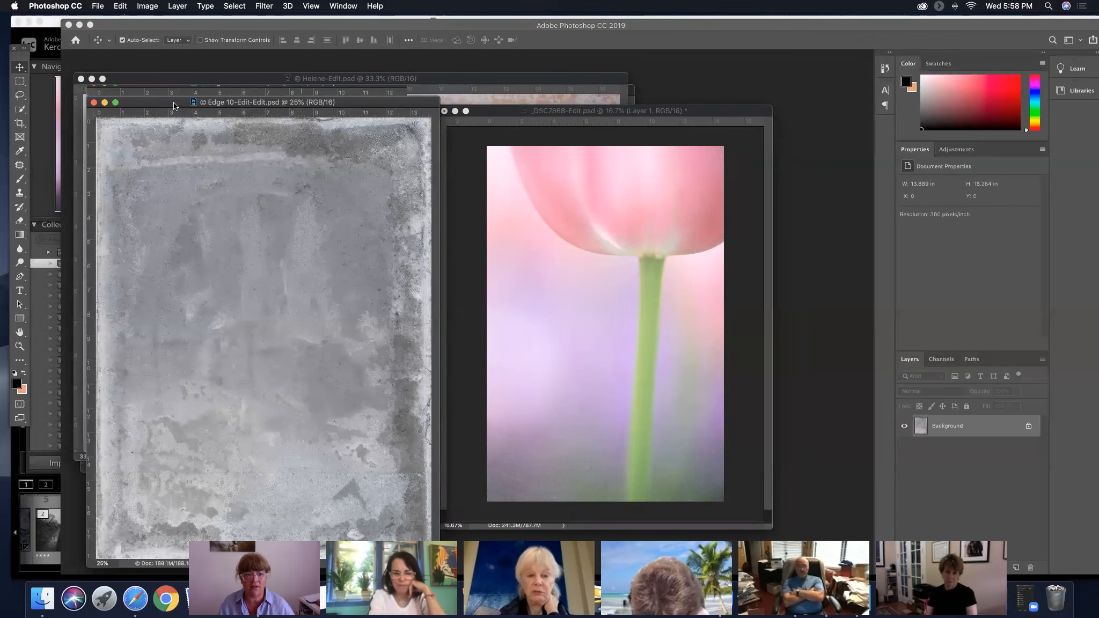
{"action": "left_click_drag", "start_coordinate": [172, 107], "coordinate": [167, 63]}
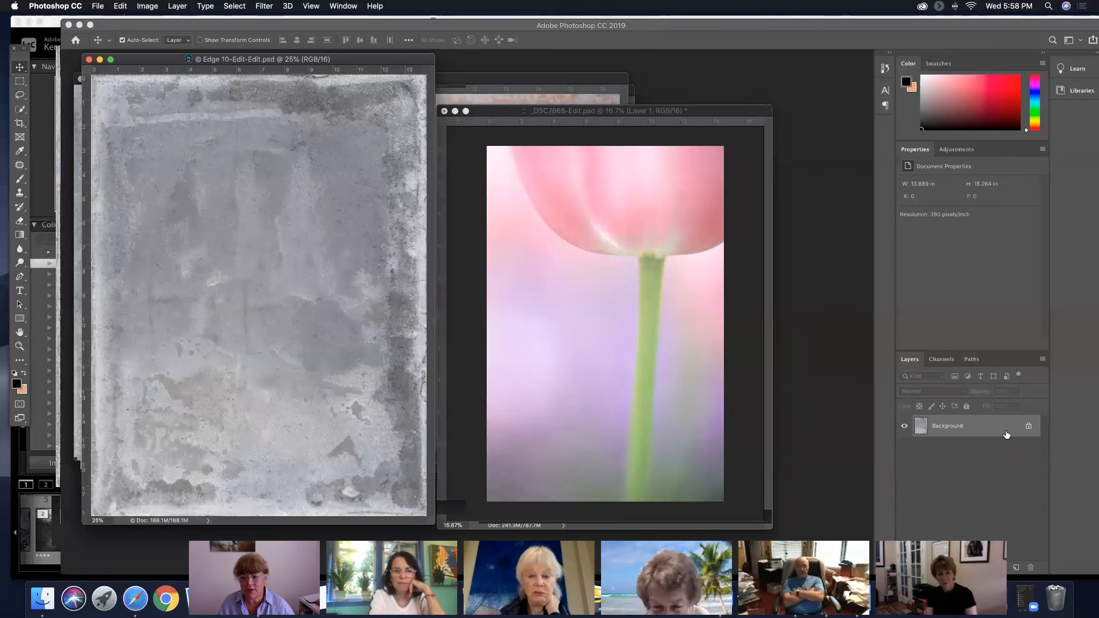
Copy the Edge 10 texture's Background layer into the tulip document as a new layer above the Arton texture
{"action": "left_click_drag", "start_coordinate": [990, 428], "coordinate": [647, 343]}
{"action": "left_click", "coordinate": [266, 61]}
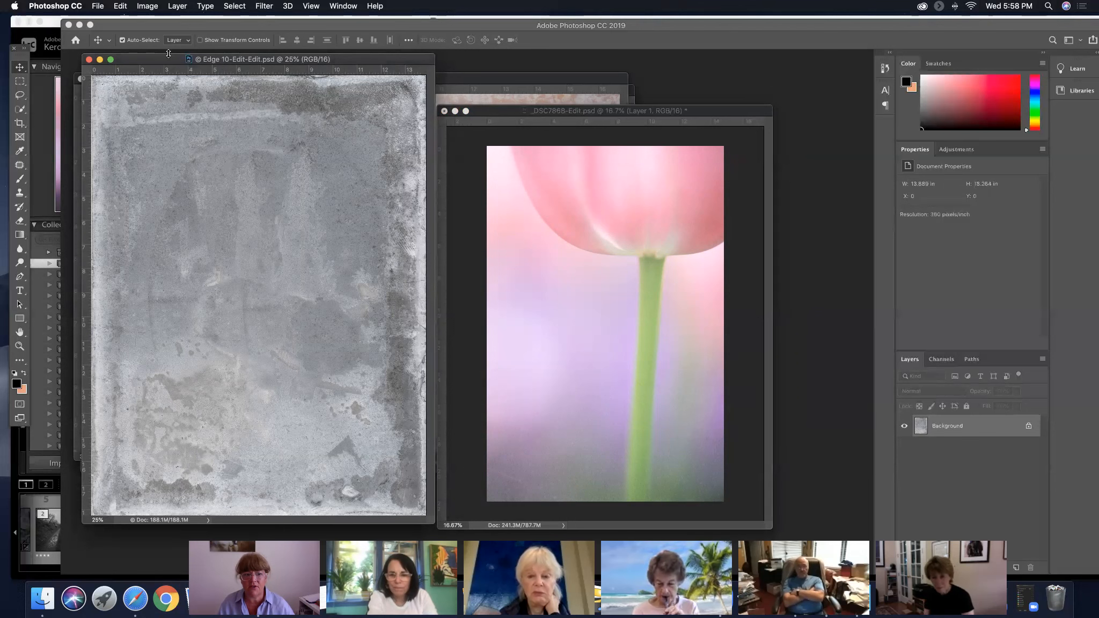
{"action": "left_click_drag", "start_coordinate": [961, 424], "coordinate": [606, 297]}
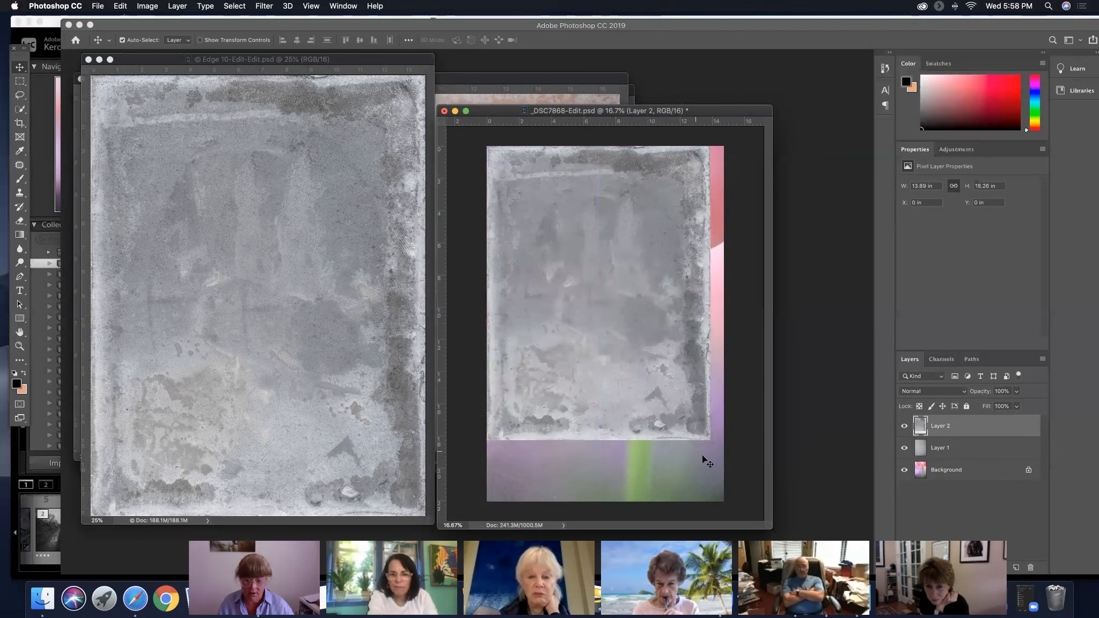
Stretch the Edge 10 texture layer with Free Transform to about 14.89 by 22.09 in so it covers the whole photo
{"action": "key", "text": "super+t"}
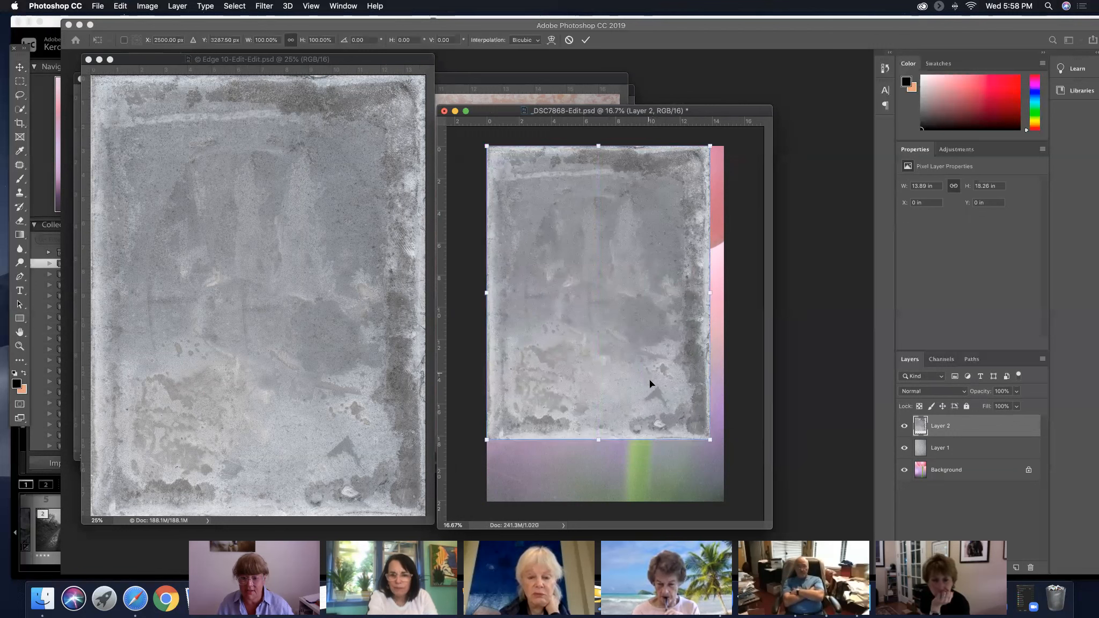
{"action": "left_click_drag", "start_coordinate": [709, 438], "coordinate": [726, 461]}
{"action": "left_click_drag", "start_coordinate": [604, 458], "coordinate": [607, 498]}
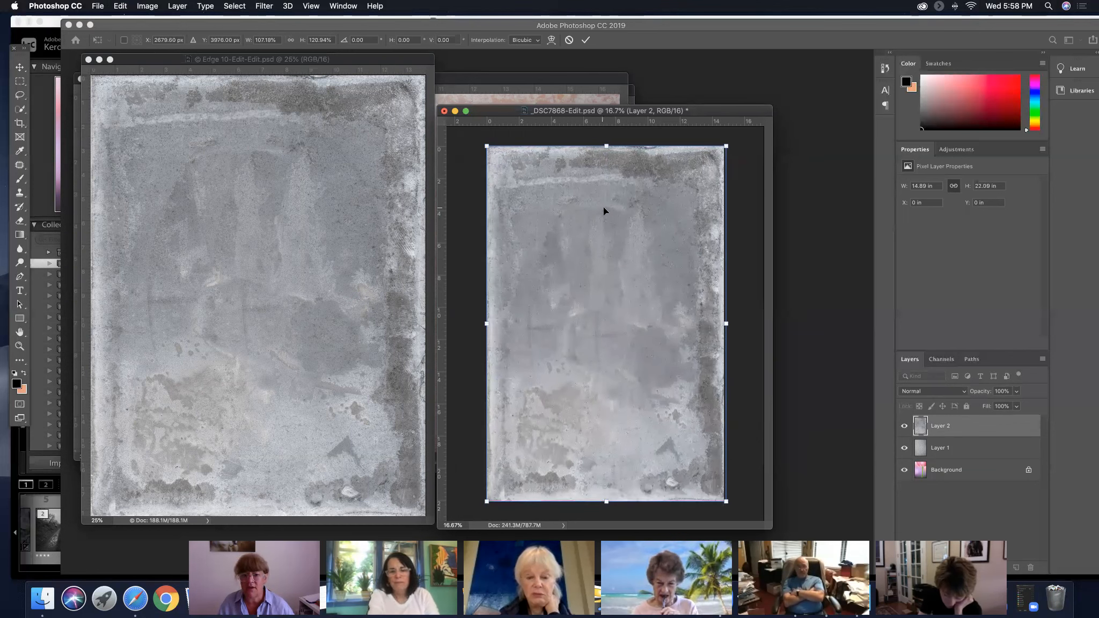
{"action": "left_click", "coordinate": [586, 41]}
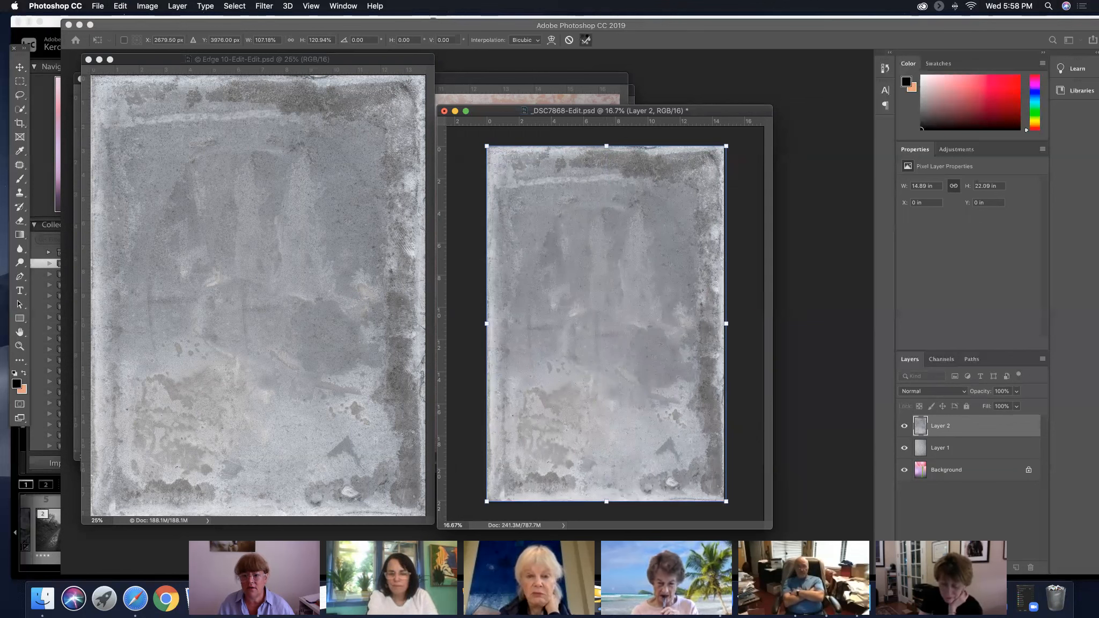
Set the Edge 10 texture layer to Soft Light and add a duplicate of it at 48% opacity
{"action": "left_click", "coordinate": [951, 392]}
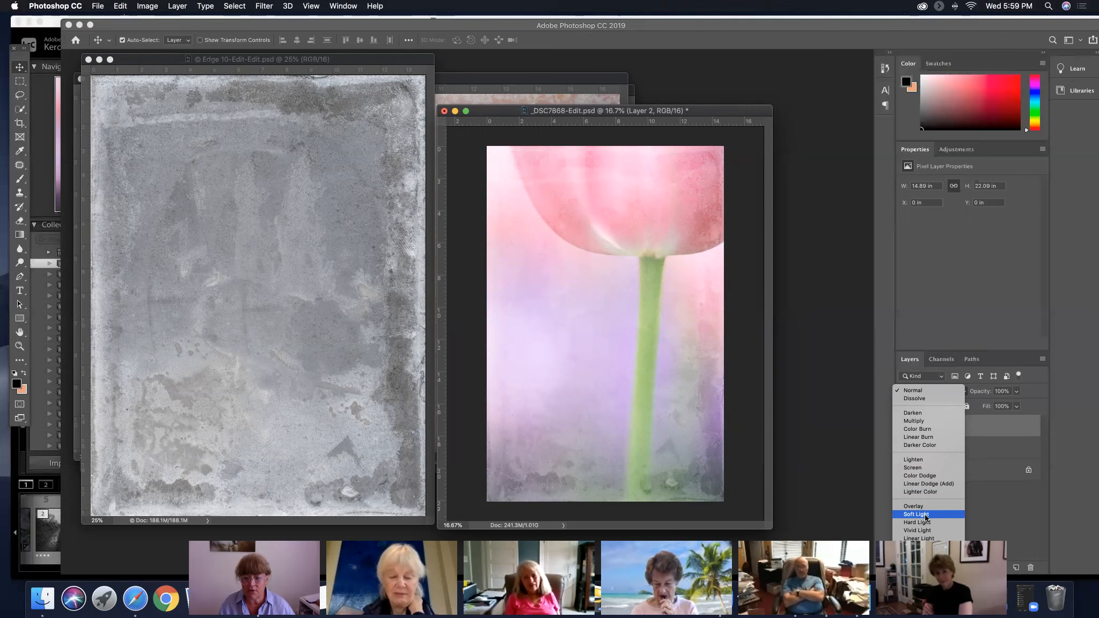
{"action": "left_click", "coordinate": [925, 514]}
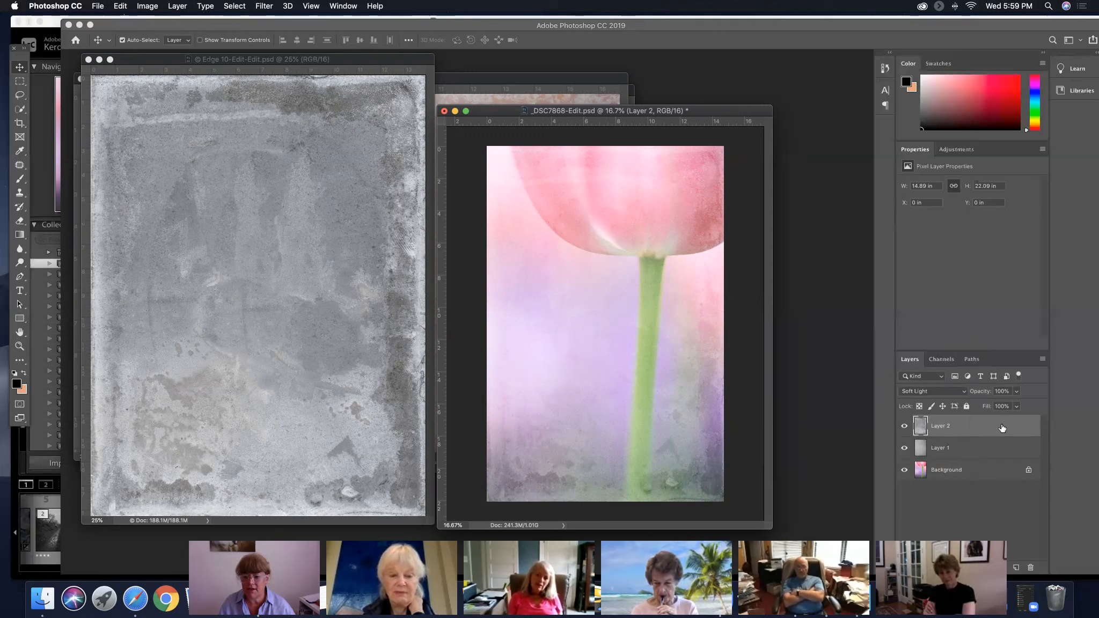
{"action": "left_click_drag", "start_coordinate": [1008, 427], "coordinate": [1016, 569]}
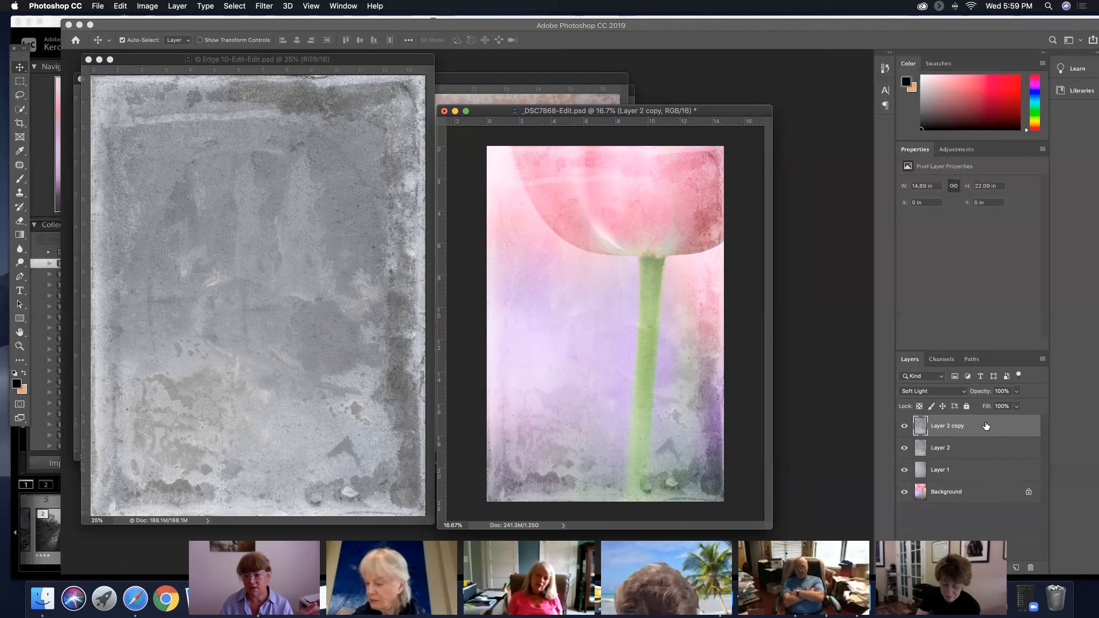
{"action": "left_click_drag", "start_coordinate": [985, 393], "coordinate": [956, 393]}
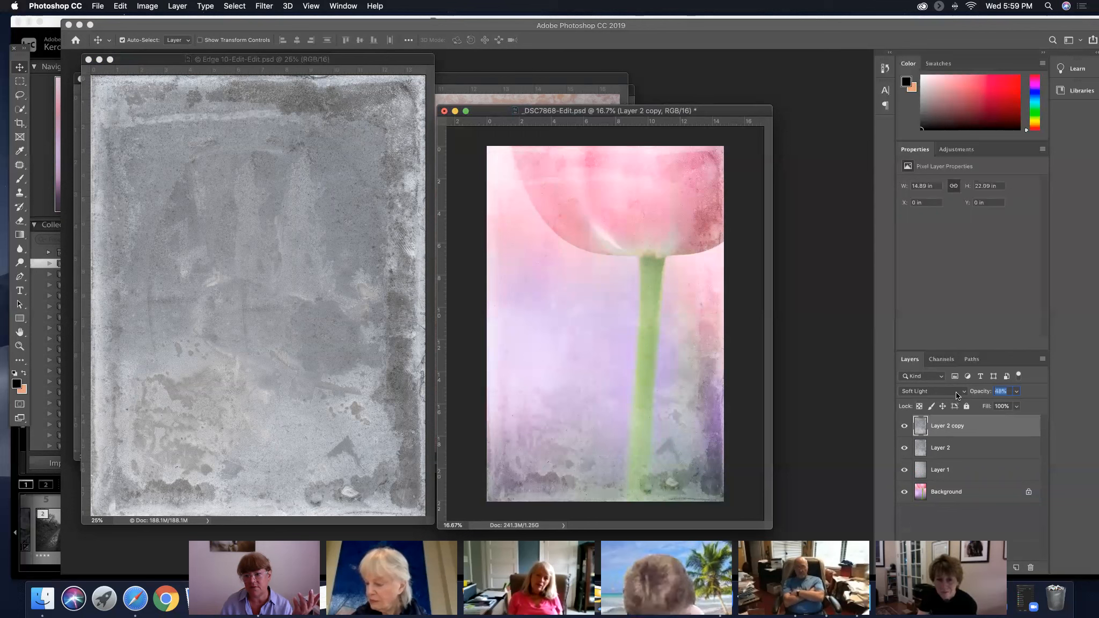
Hide all three texture layers, then show them again one by one from Layer 1 upward to examine each one's effect
{"action": "left_click", "coordinate": [904, 447]}
{"action": "left_click", "coordinate": [904, 425]}
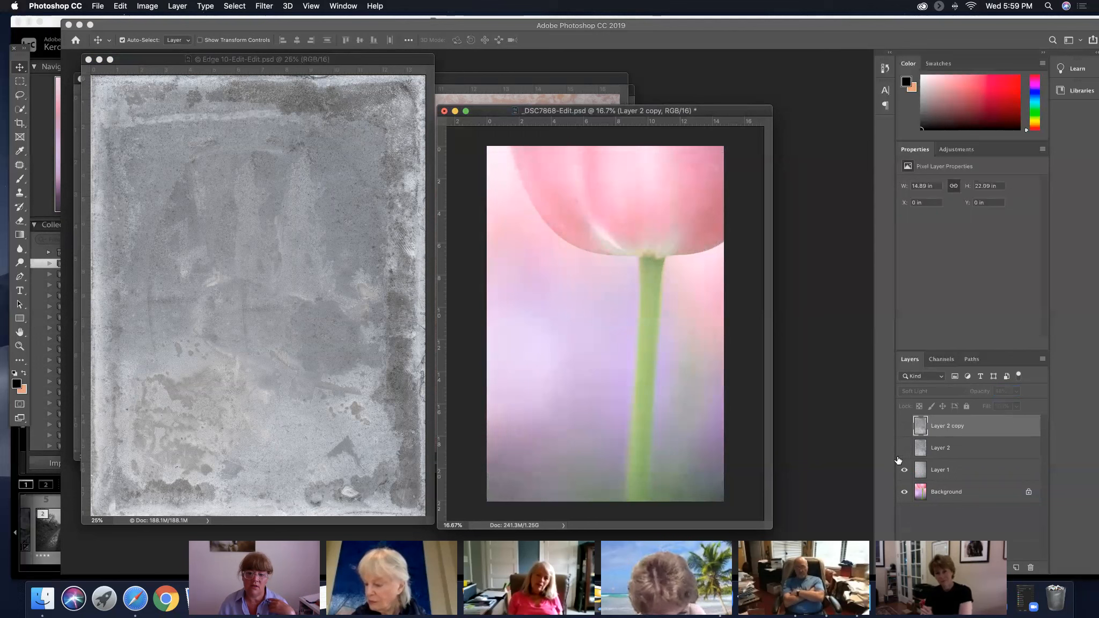
{"action": "left_click", "coordinate": [903, 471]}
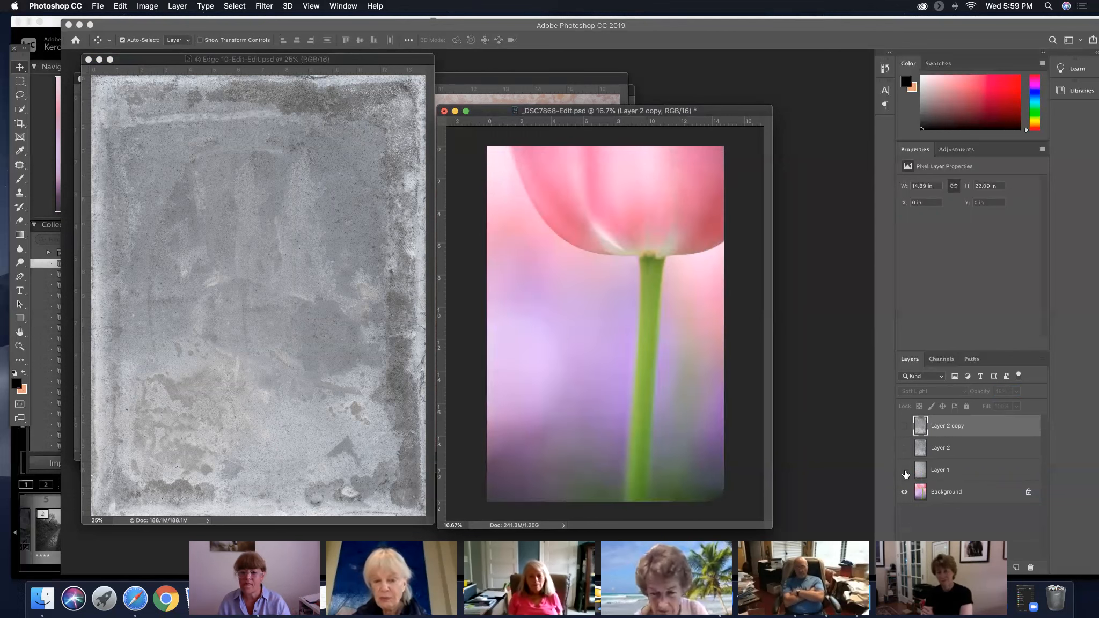
{"action": "left_click", "coordinate": [905, 471]}
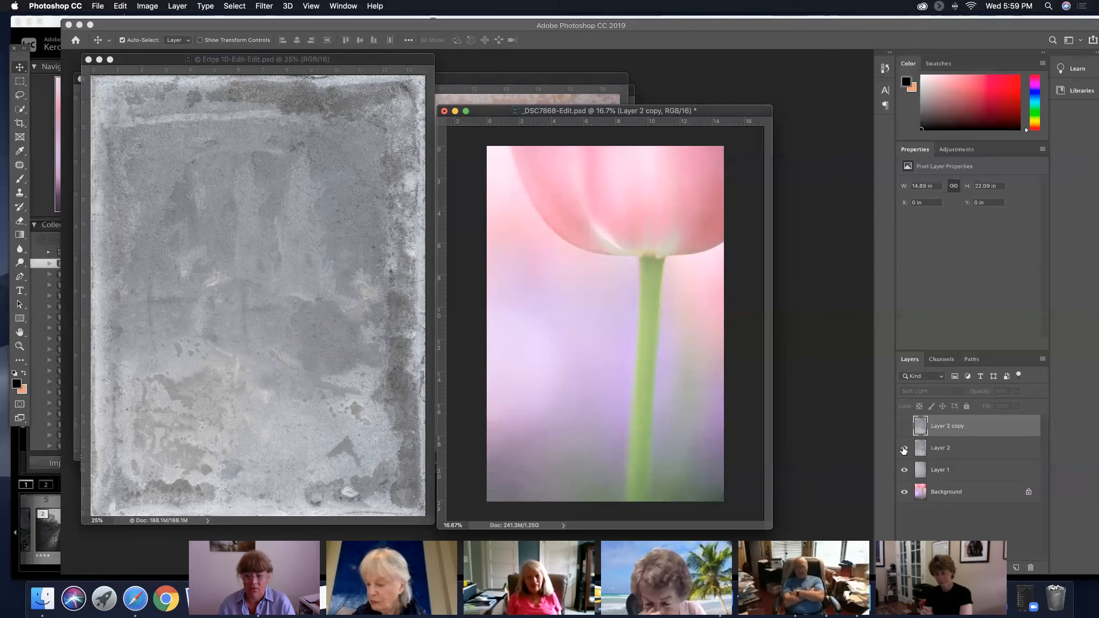
{"action": "left_click", "coordinate": [905, 449]}
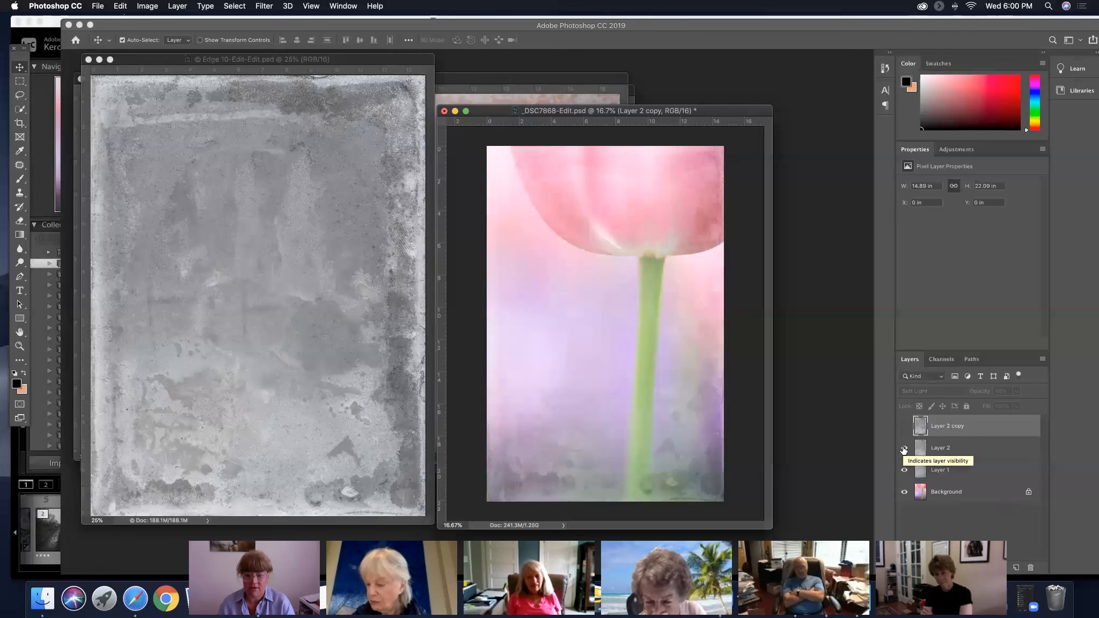
{"action": "left_click", "coordinate": [905, 449]}
{"action": "left_click", "coordinate": [905, 450]}
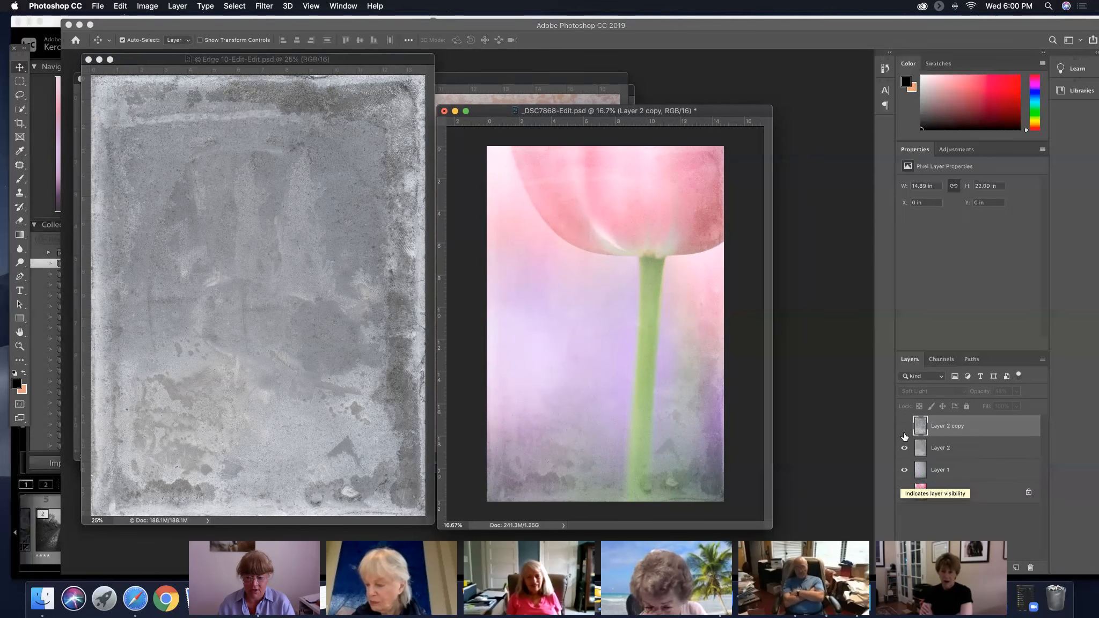
{"action": "left_click", "coordinate": [905, 426]}
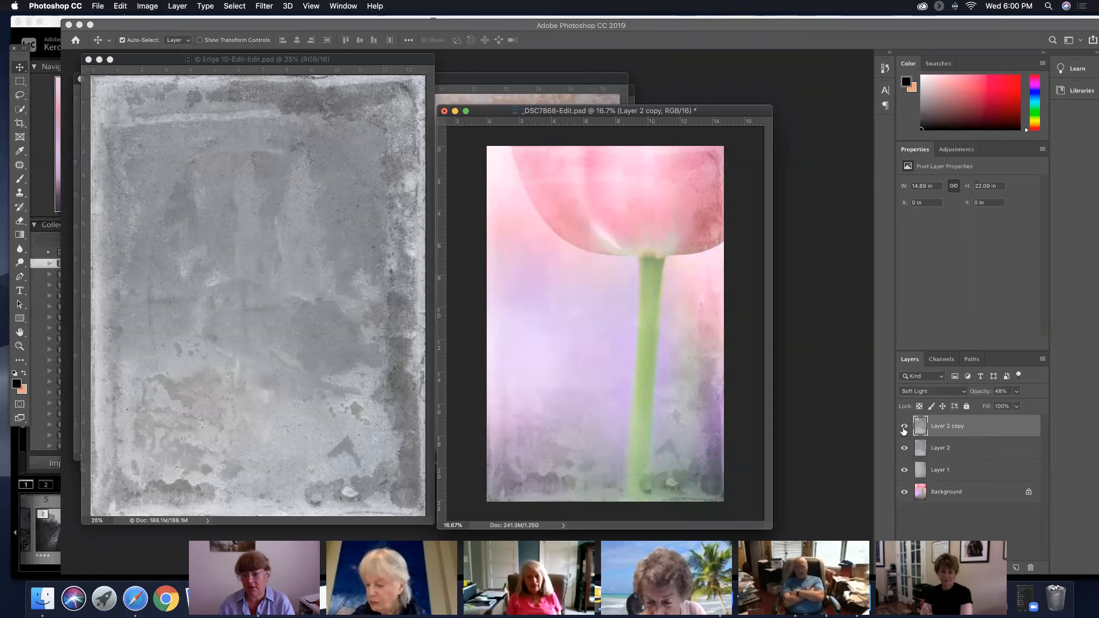
Toggle the visibility of Layer 2 copy repeatedly to examine what the duplicated texture adds to the photo
{"action": "left_click", "coordinate": [905, 427]}
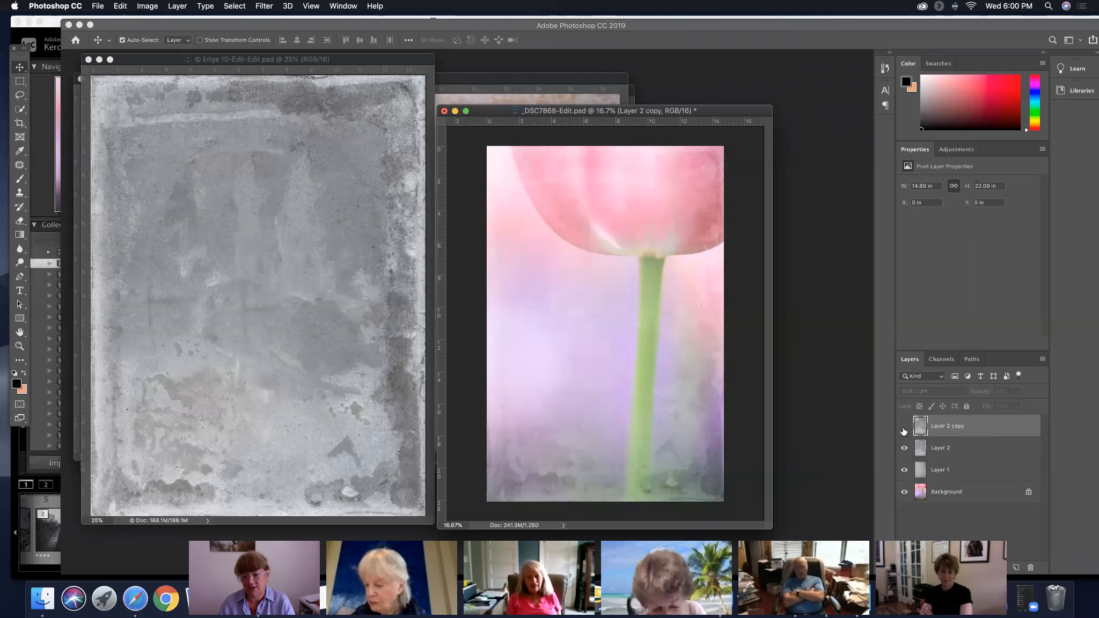
{"action": "left_click", "coordinate": [905, 426]}
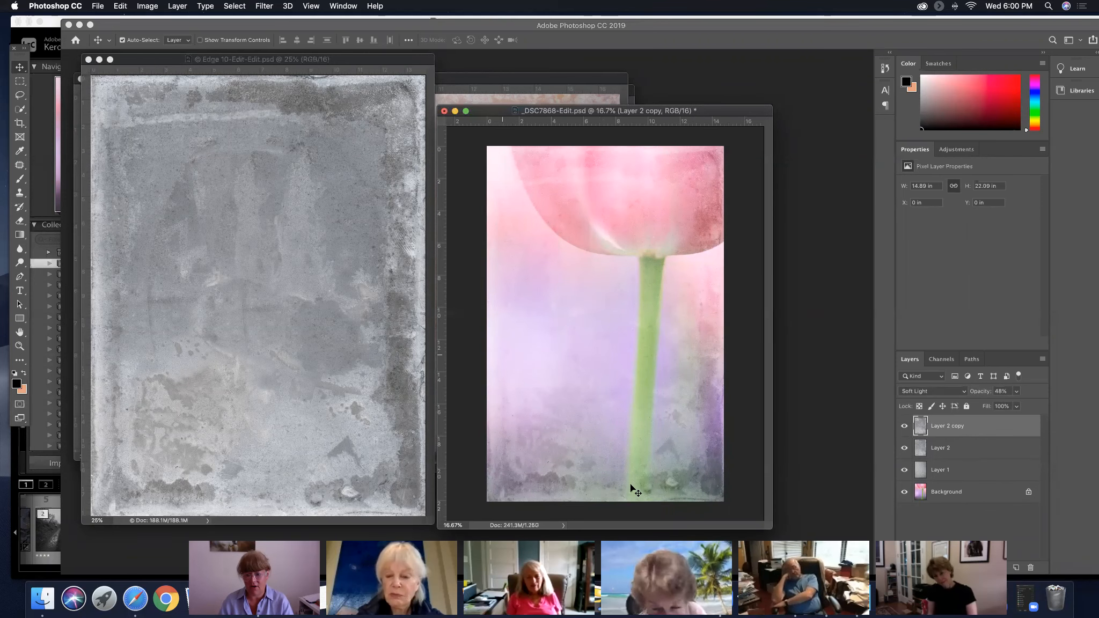
{"action": "left_click", "coordinate": [904, 427]}
{"action": "left_click", "coordinate": [905, 428]}
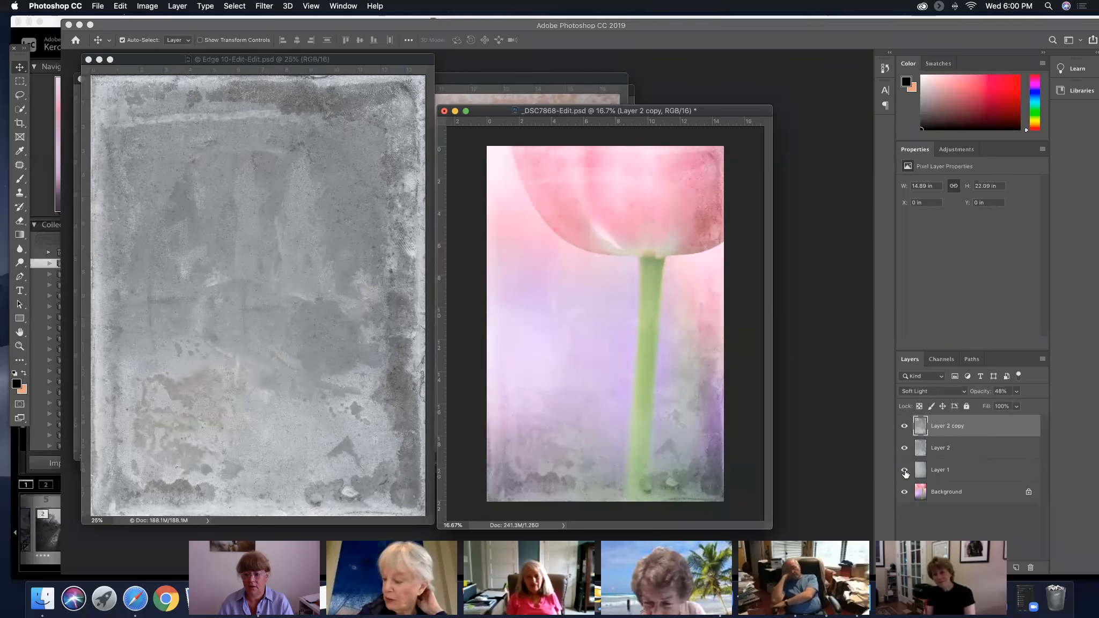
Select Layer 1 and compare the photo with it hidden and shown, then turn to Layer 2 for the same check
{"action": "left_click", "coordinate": [940, 473]}
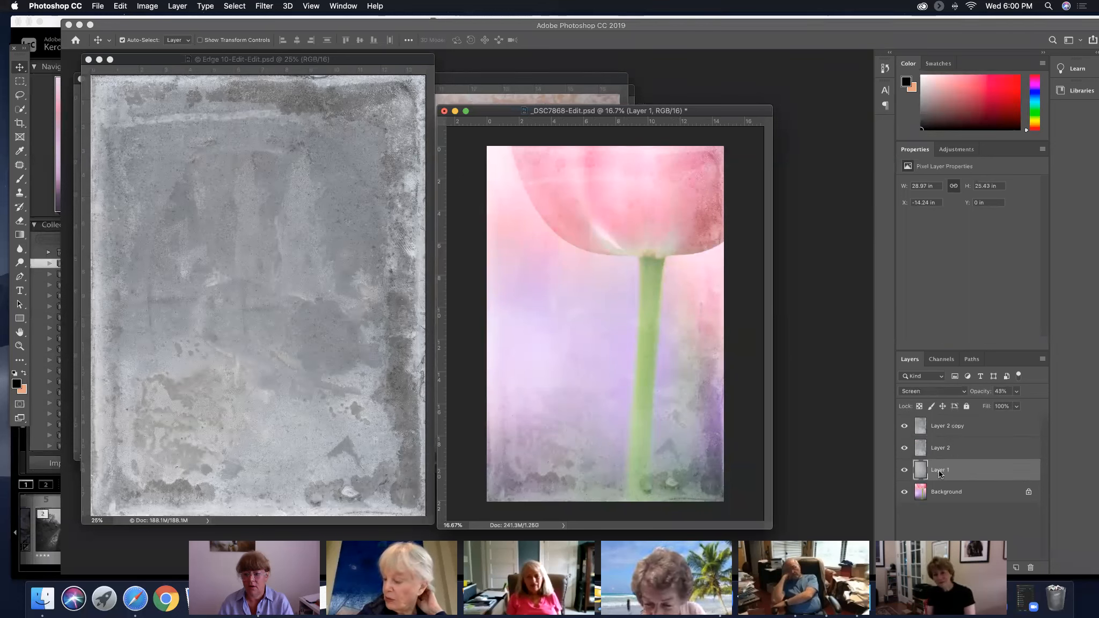
{"action": "left_click", "coordinate": [904, 470]}
{"action": "left_click", "coordinate": [905, 470]}
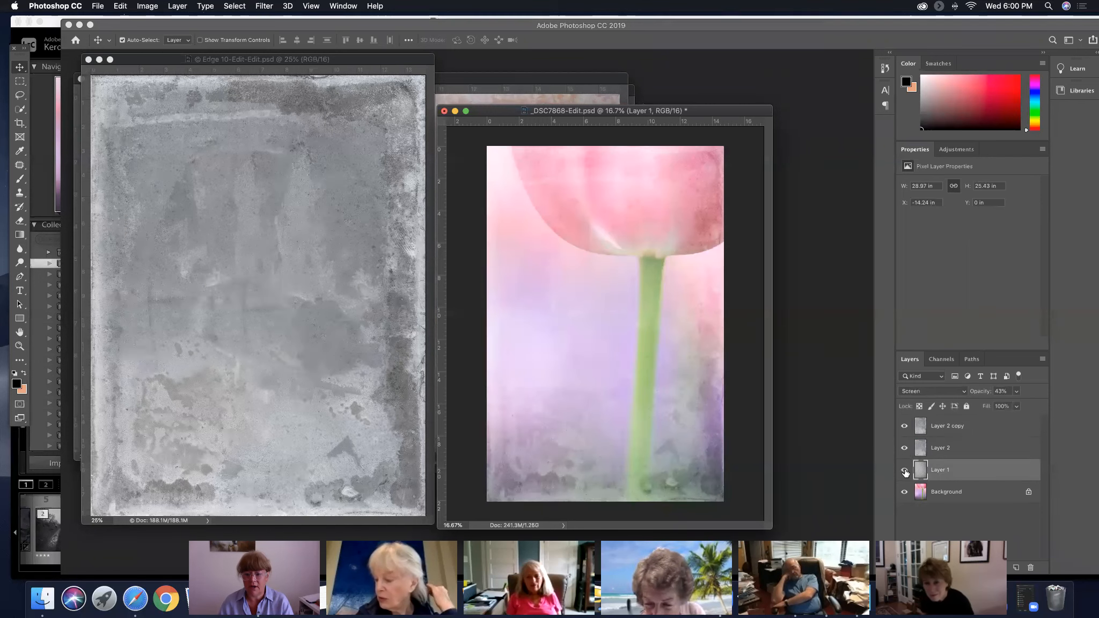
{"action": "left_click", "coordinate": [905, 449]}
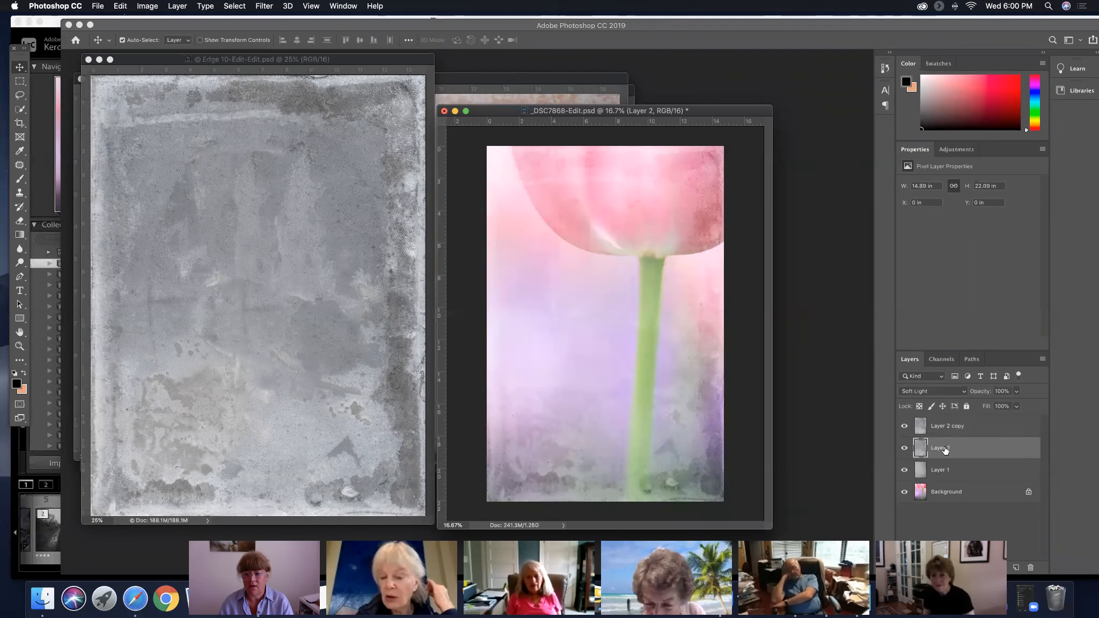
Compare the photo with Layer 2 hidden and shown, then select Layer 2 copy
{"action": "left_click", "coordinate": [904, 449]}
{"action": "left_click", "coordinate": [905, 449]}
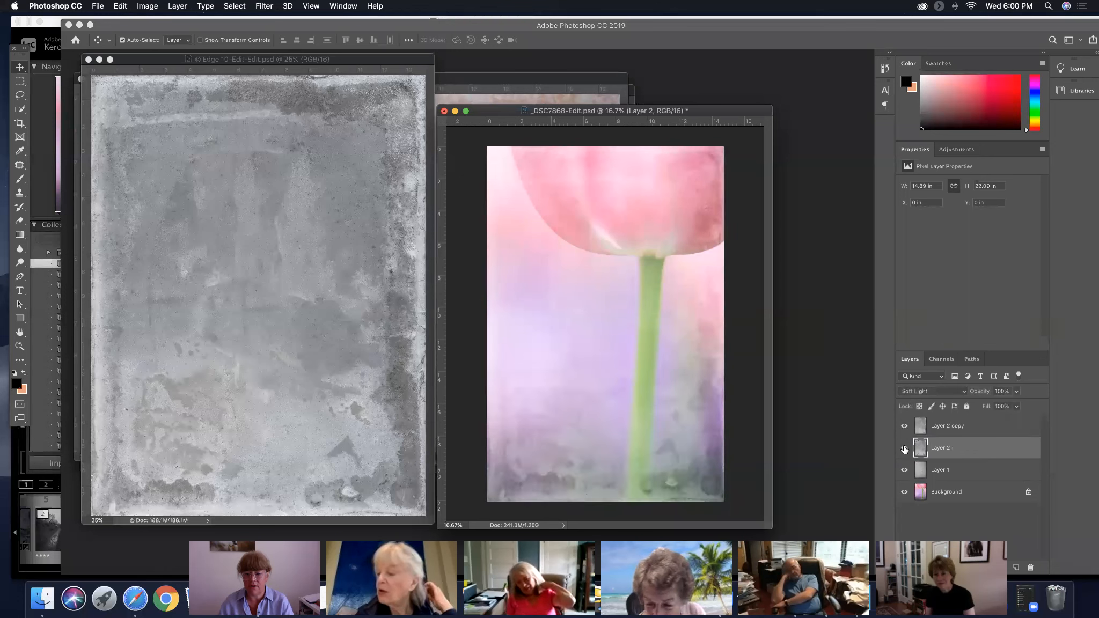
{"action": "left_click", "coordinate": [946, 427]}
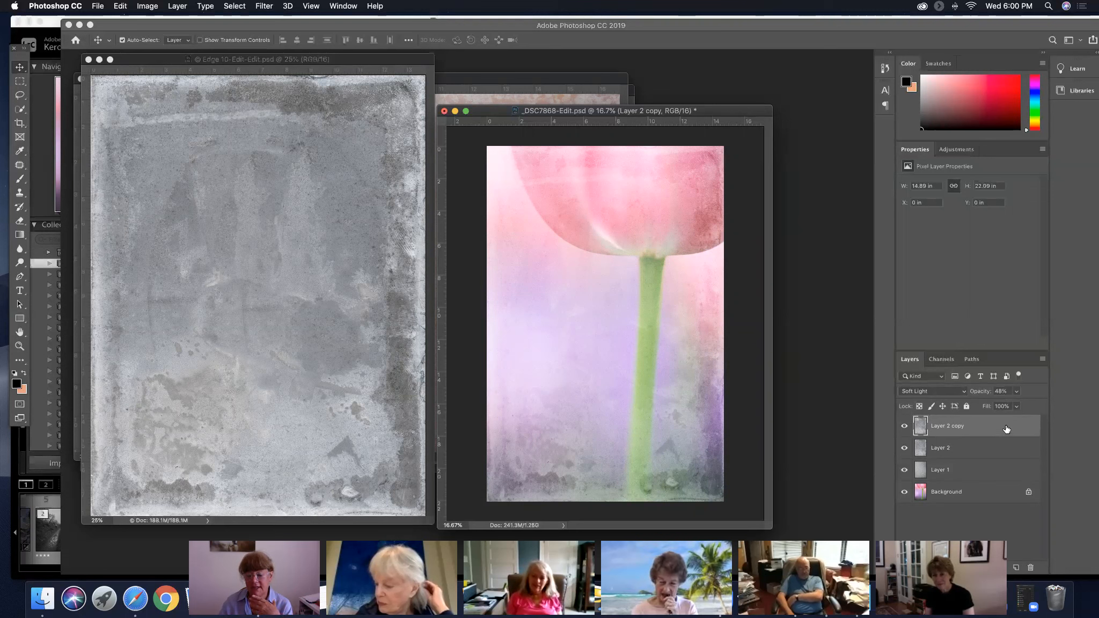
Duplicate the Layer 2 copy texture layer and rotate the new duplicate 180° with Transform
{"action": "left_click_drag", "start_coordinate": [1007, 430], "coordinate": [1018, 568]}
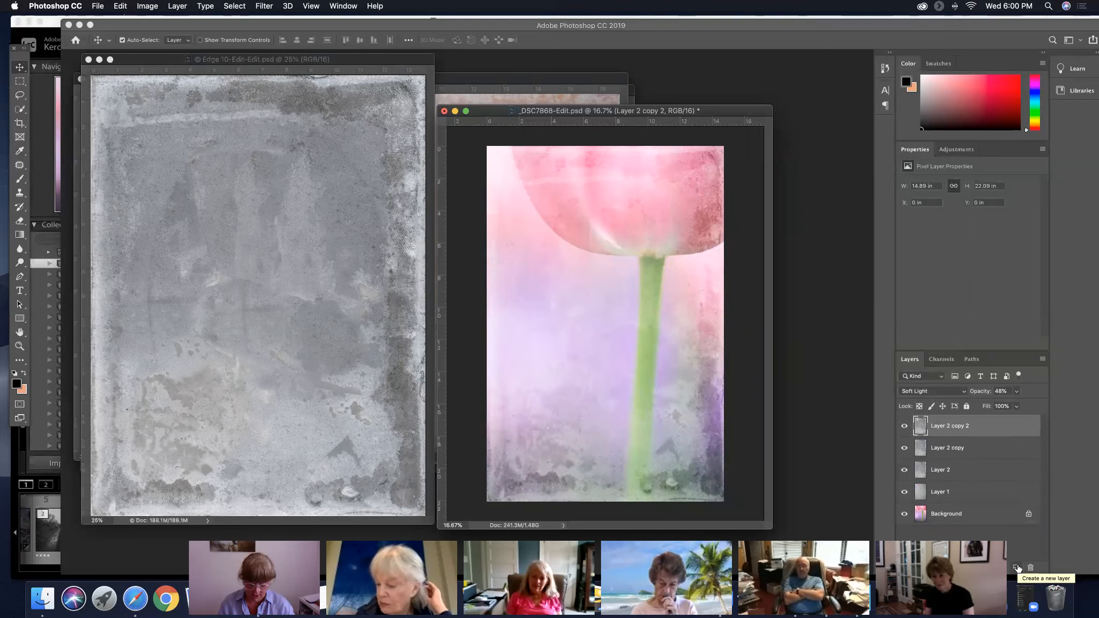
{"action": "key", "text": "super+t"}
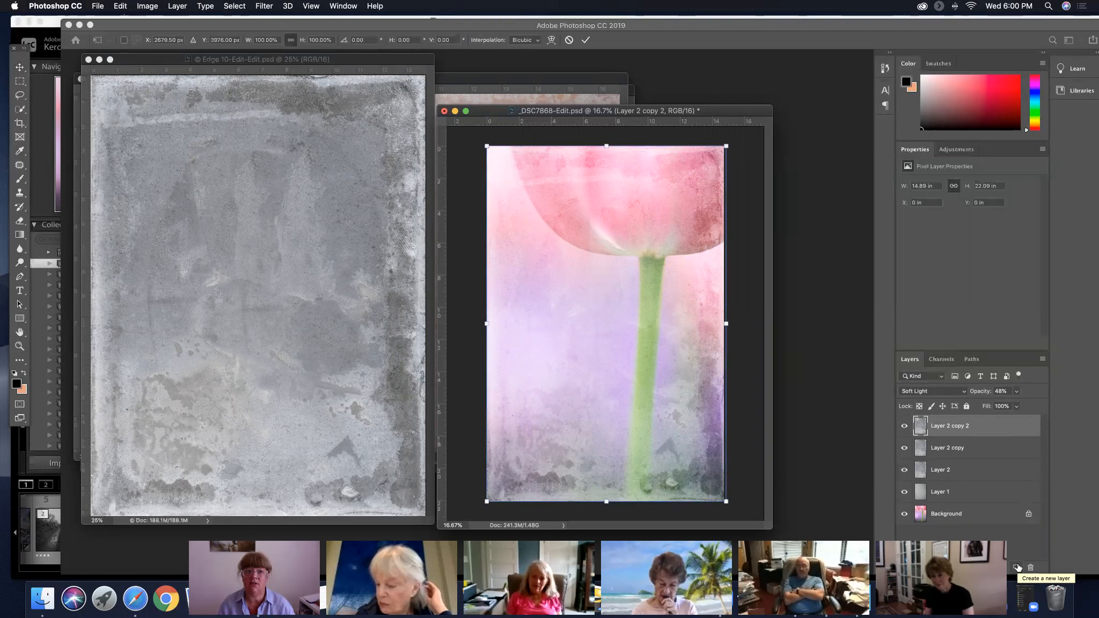
{"action": "left_click", "coordinate": [120, 5]}
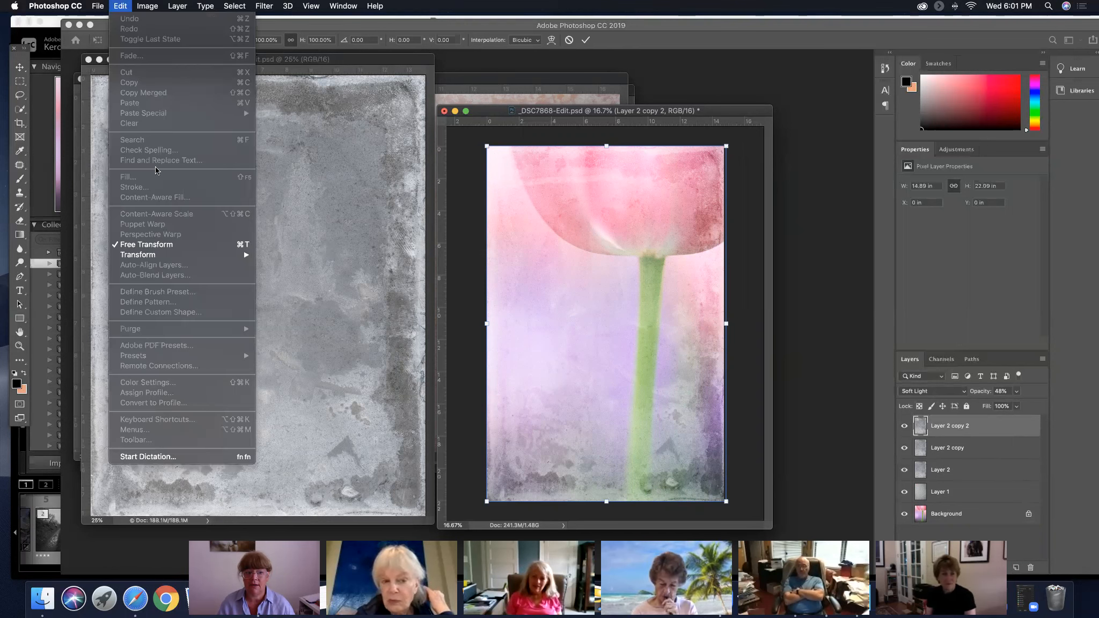
{"action": "mouse_move", "coordinate": [172, 255]}
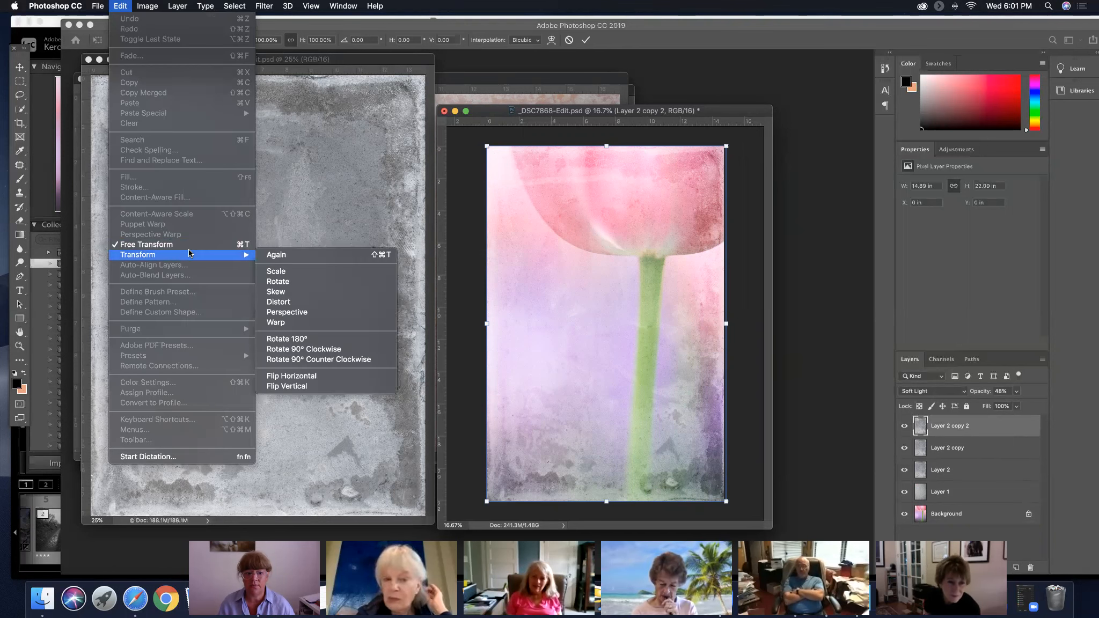
{"action": "left_click", "coordinate": [287, 339]}
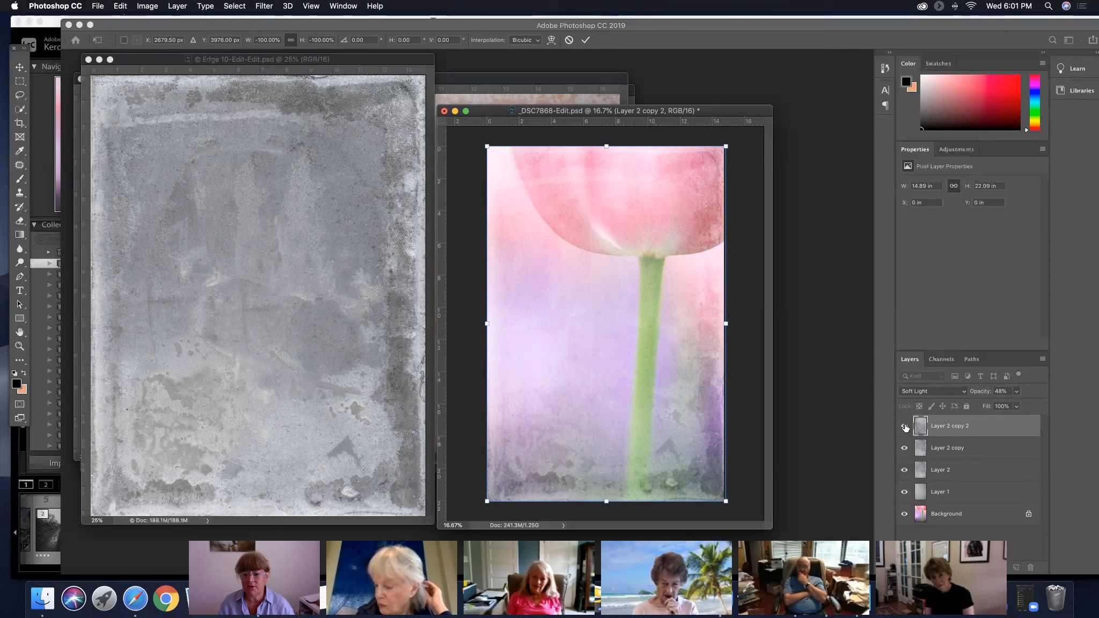
{"action": "key", "text": "Return"}
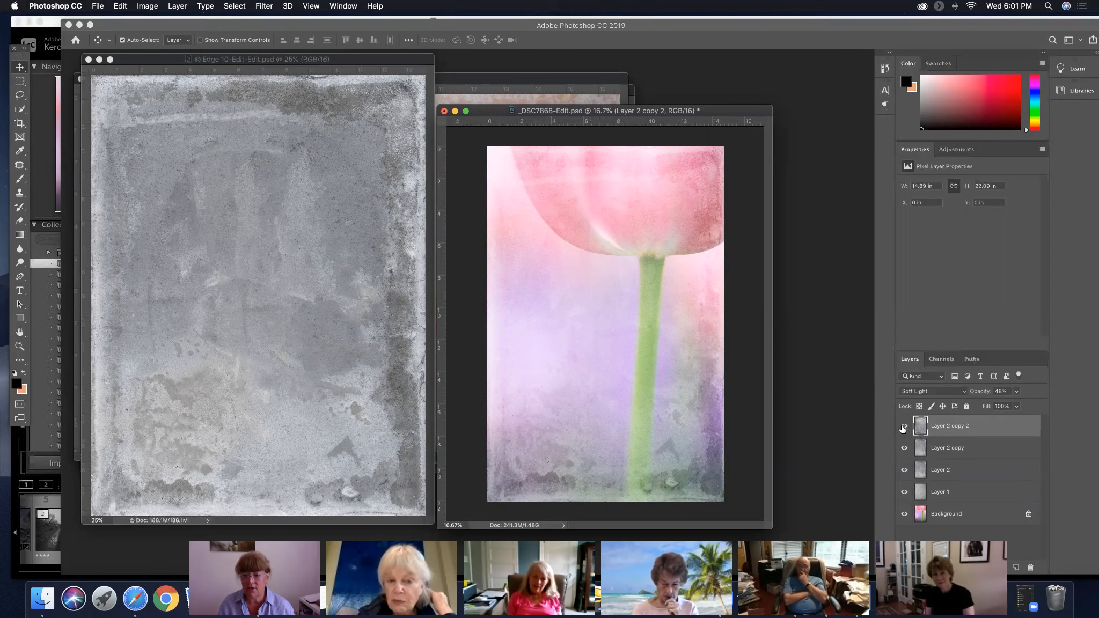
Hide the rotated duplicate, toggle Layer 2 off and on to examine its effect, then turn to Layer 2 copy
{"action": "left_click", "coordinate": [955, 470]}
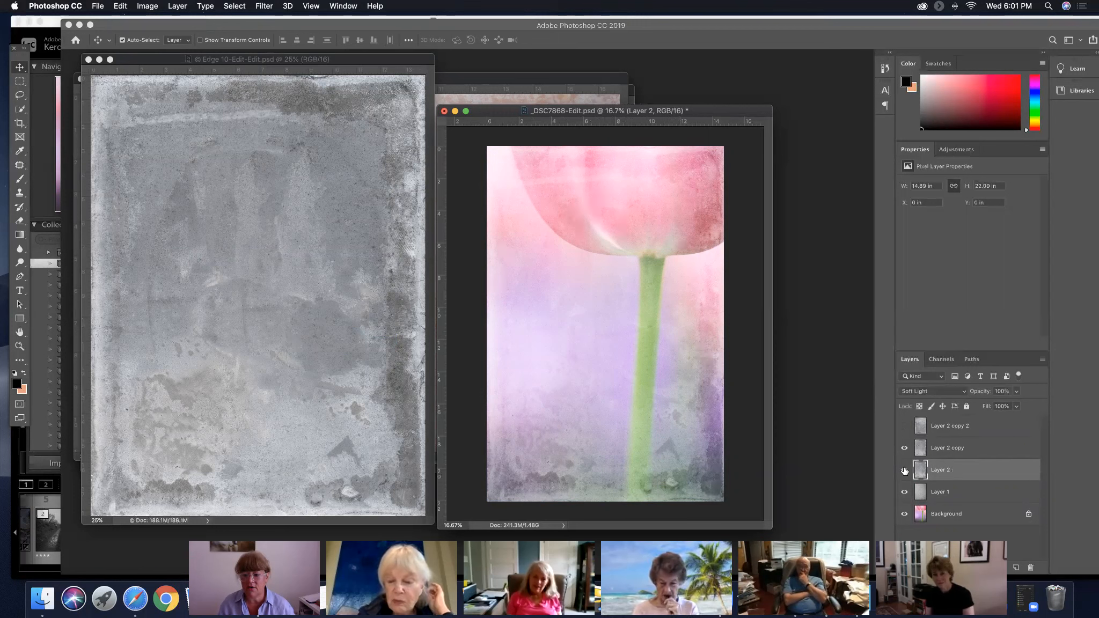
{"action": "left_click", "coordinate": [905, 470]}
{"action": "left_click", "coordinate": [905, 471]}
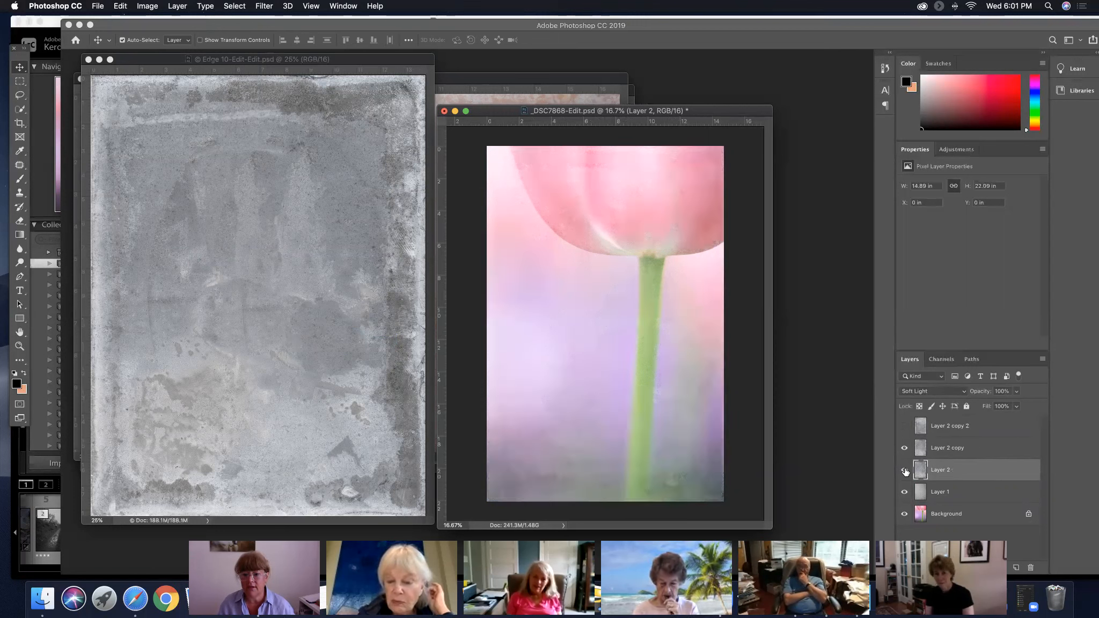
{"action": "left_click", "coordinate": [905, 471]}
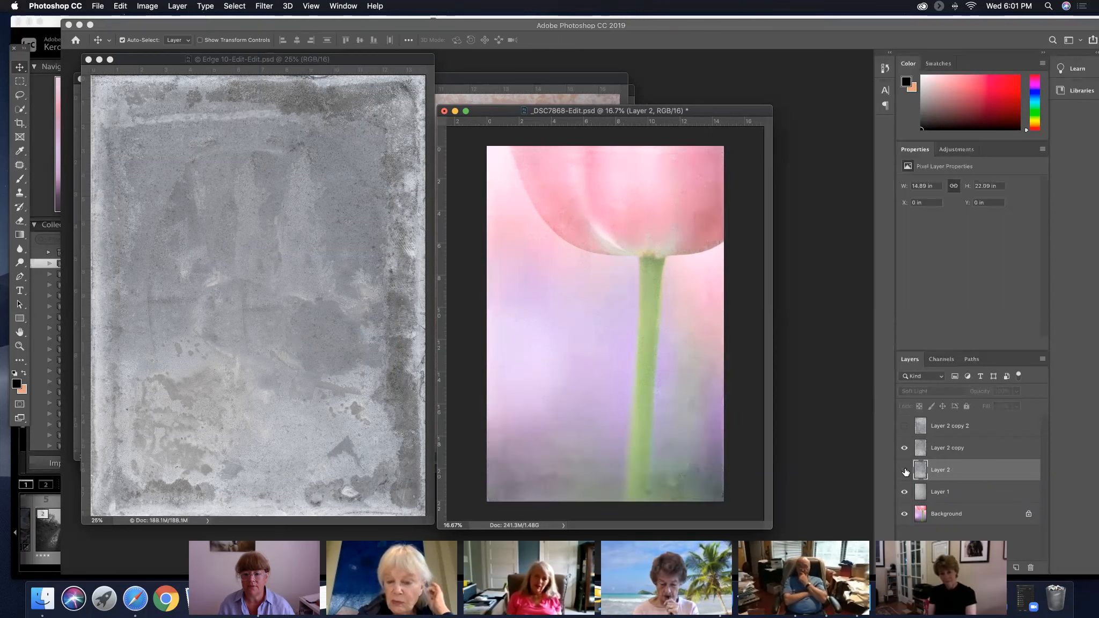
{"action": "left_click", "coordinate": [905, 471]}
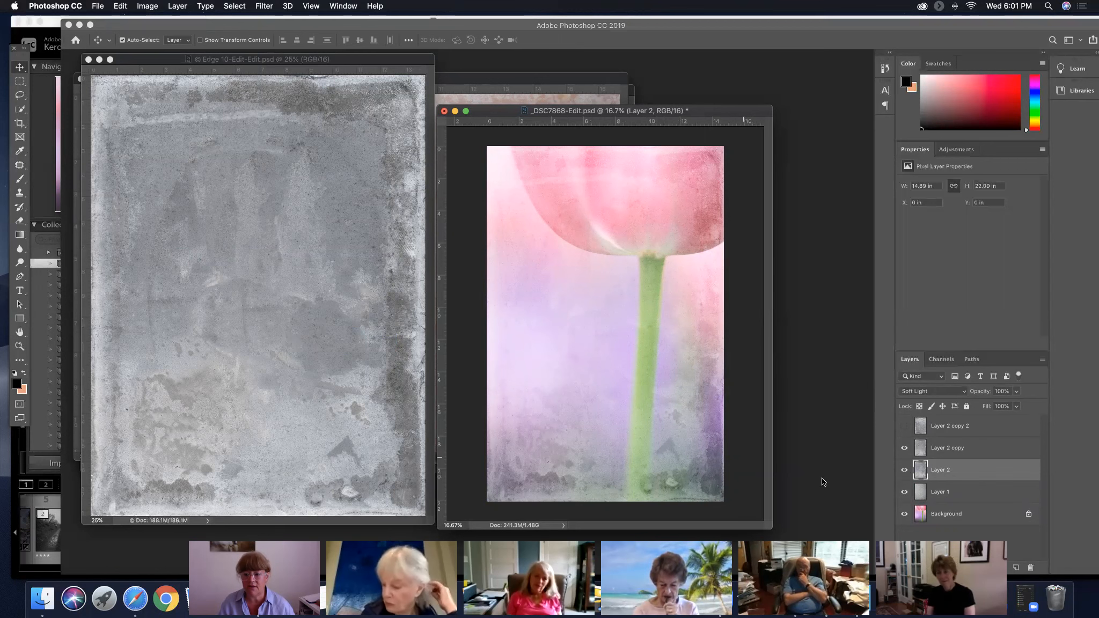
{"action": "left_click", "coordinate": [937, 447]}
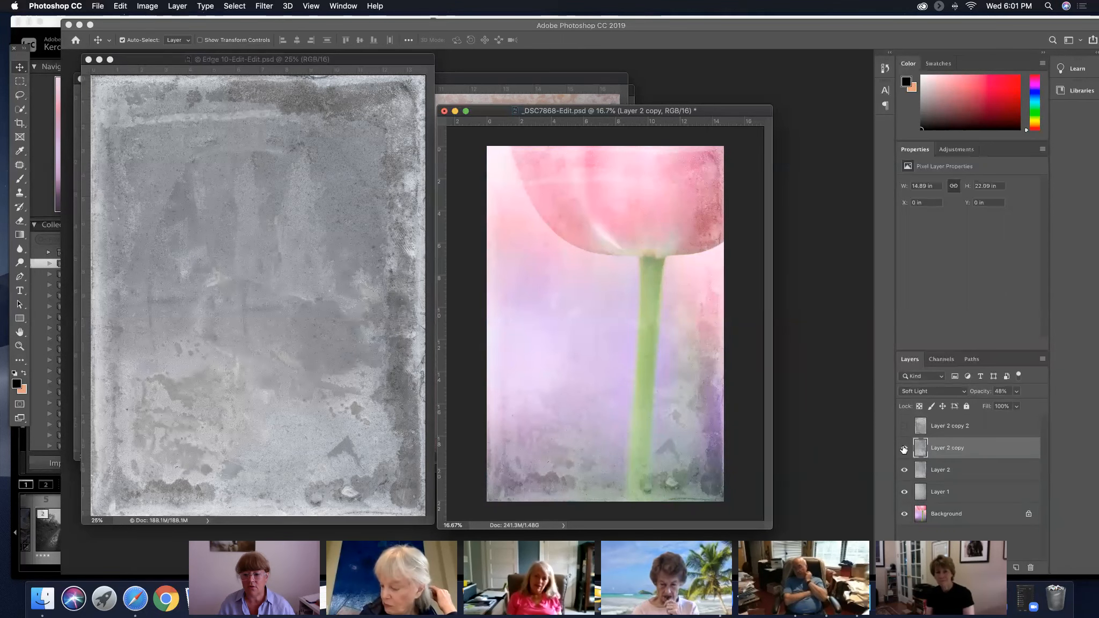
Set the rotated Layer 2 copy 2 to 100% opacity with the layer shown, and duplicate it
{"action": "left_click", "coordinate": [972, 426]}
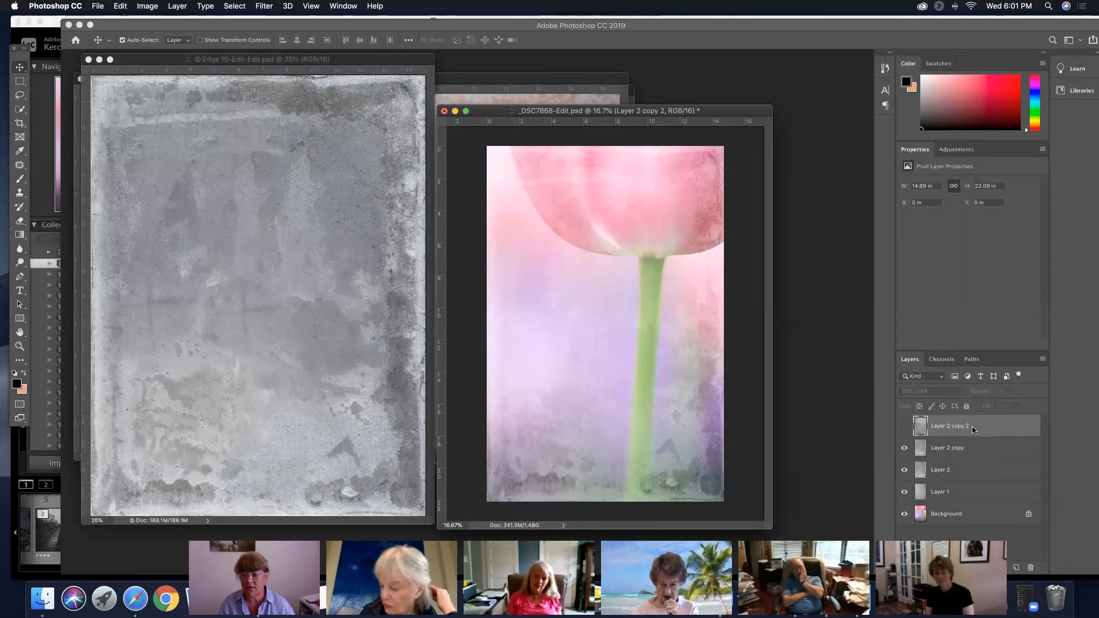
{"action": "left_click", "coordinate": [905, 426]}
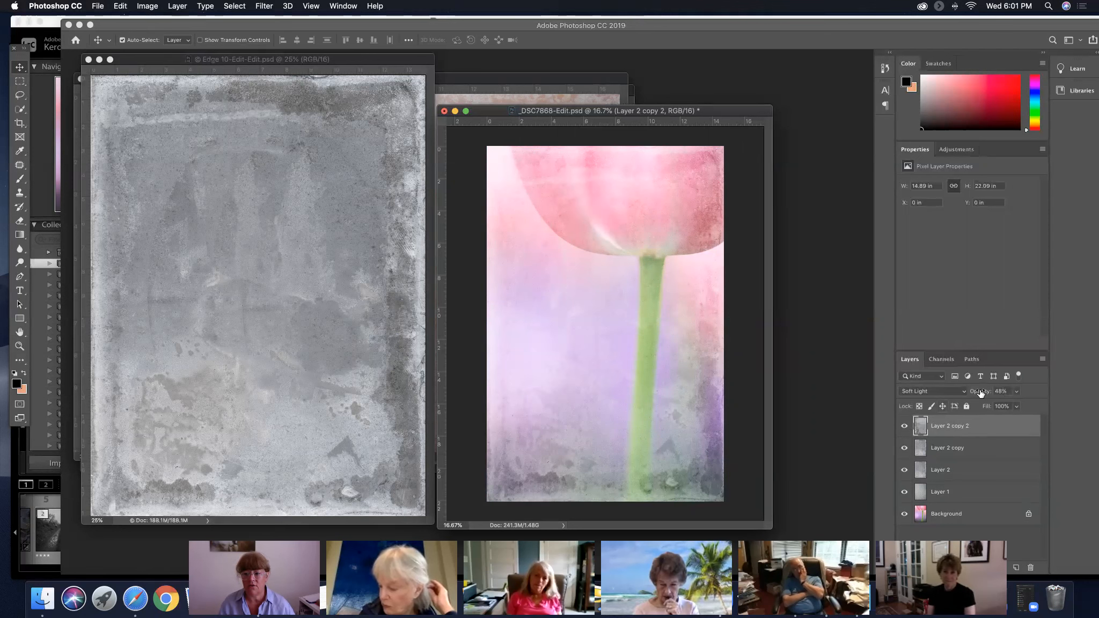
{"action": "left_click_drag", "start_coordinate": [973, 395], "coordinate": [1060, 395]}
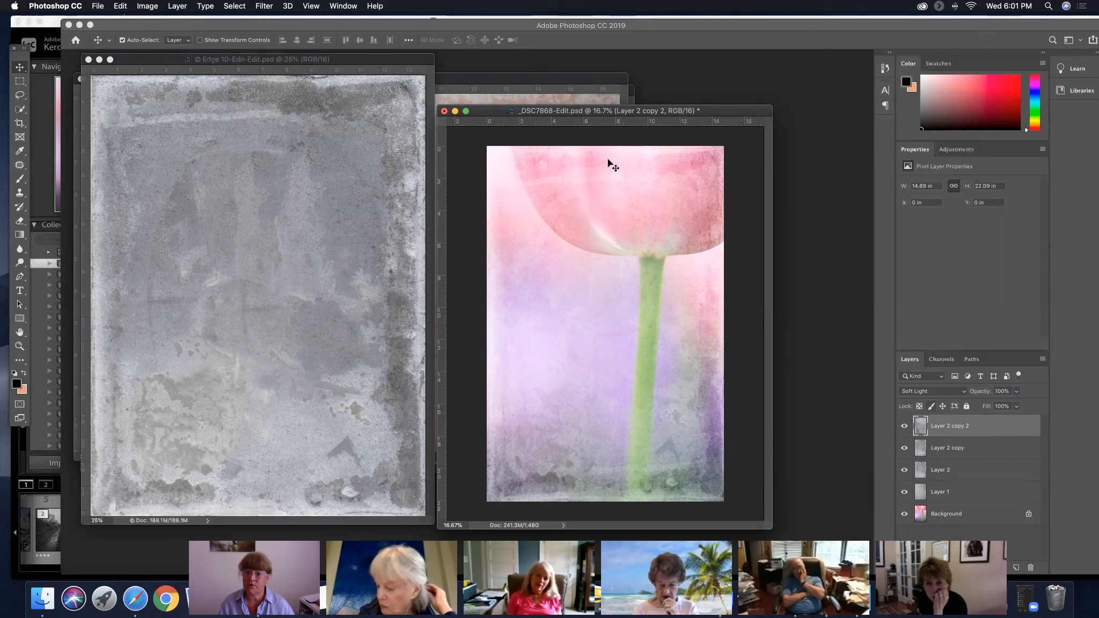
{"action": "left_click_drag", "start_coordinate": [1009, 428], "coordinate": [1019, 568]}
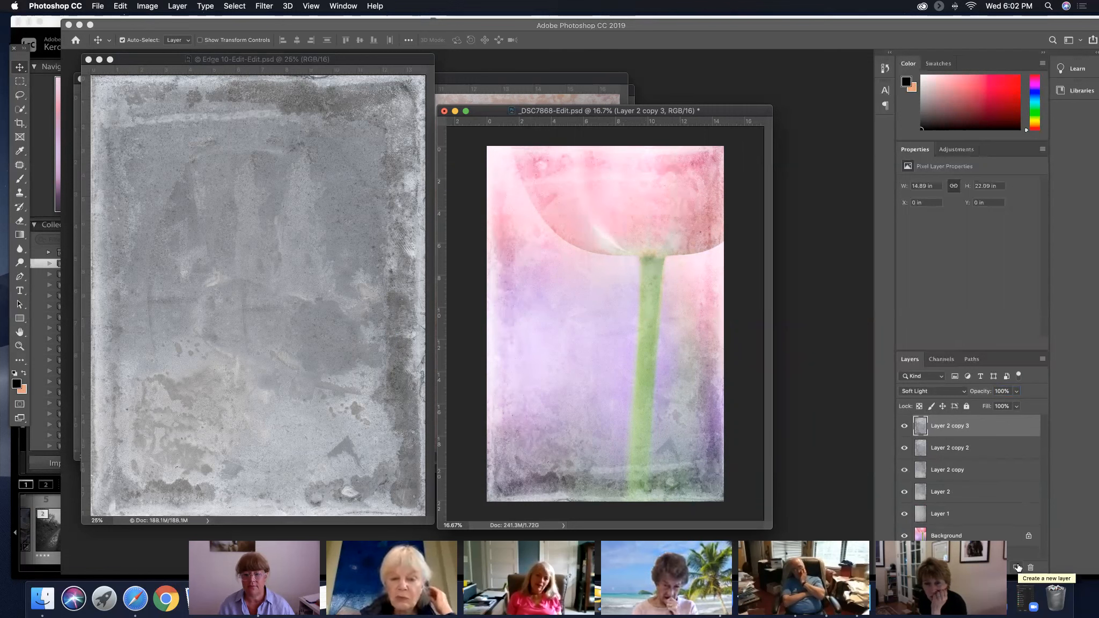
Hide the two uppermost texture layers, then show them again from the lower one upward to examine each one's effect
{"action": "left_click", "coordinate": [904, 448]}
{"action": "left_click", "coordinate": [904, 426]}
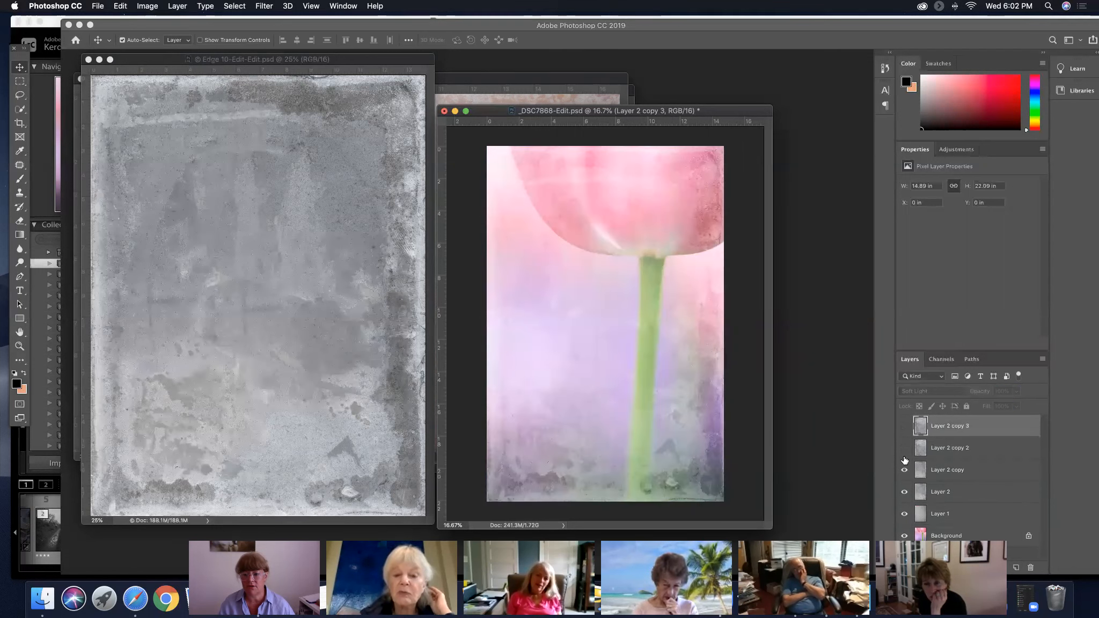
{"action": "left_click", "coordinate": [904, 447]}
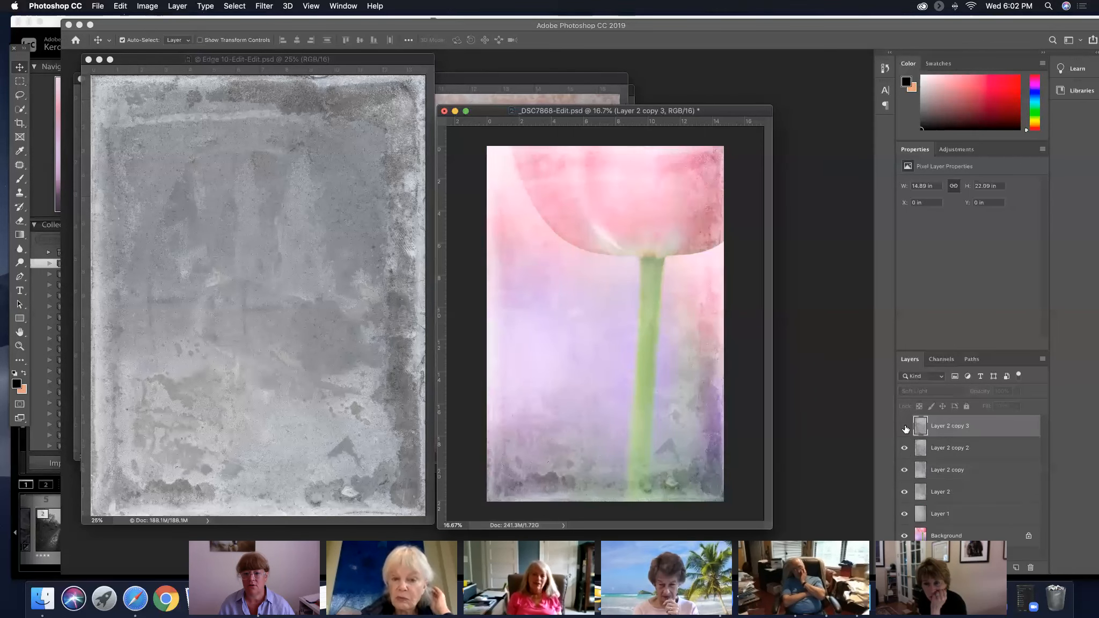
{"action": "left_click", "coordinate": [905, 426]}
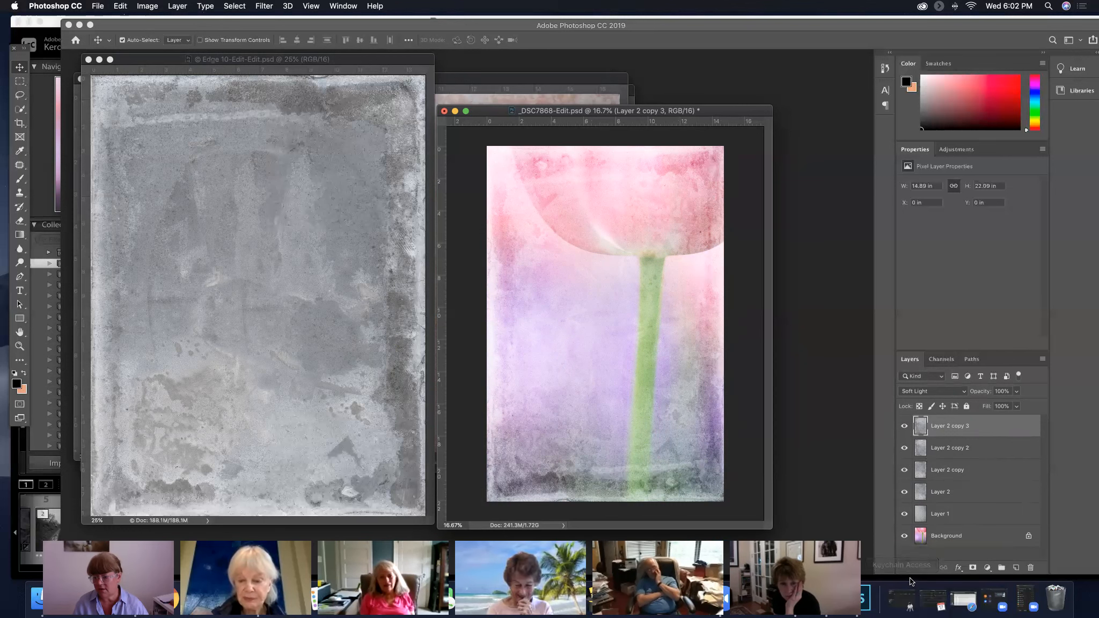
Add a layer mask to Layer 2 copy 3, with black as the foreground color
{"action": "left_click", "coordinate": [973, 568]}
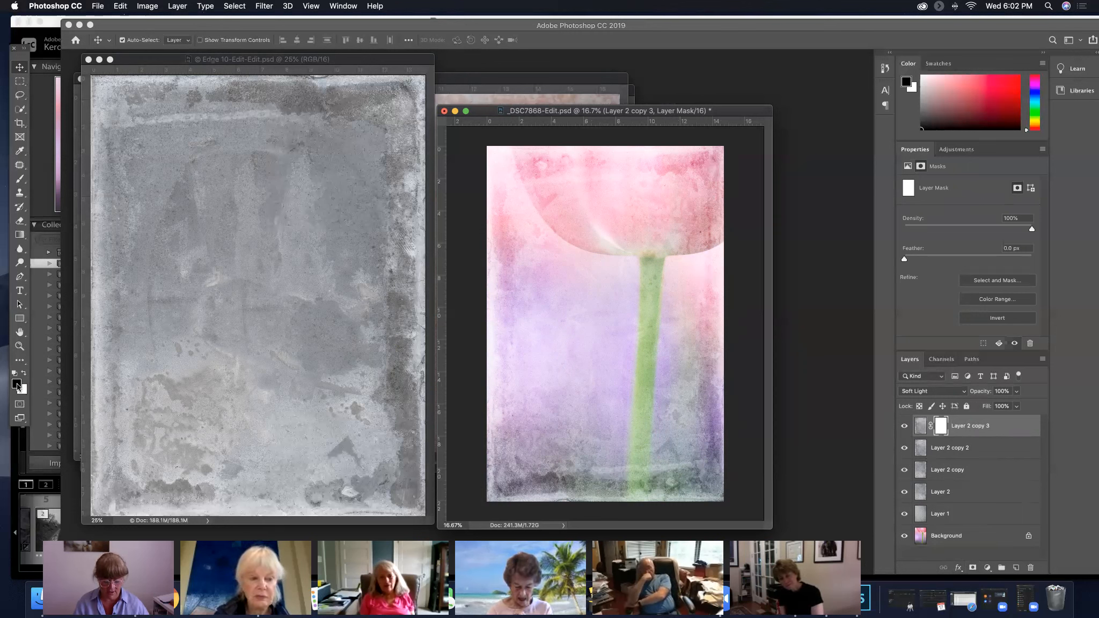
{"action": "key", "text": "x"}
{"action": "key", "text": "x"}
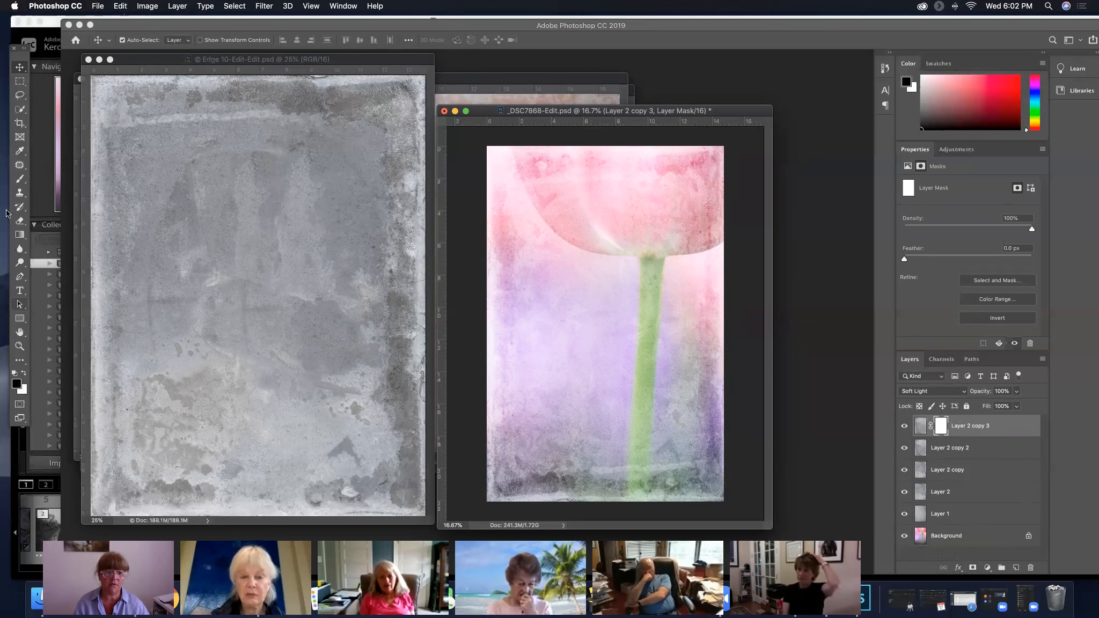
Paint black with a large soft brush on the Layer 2 copy 3 mask along the photo's right edge and lower corners to reduce the texture
{"action": "left_click", "coordinate": [21, 180]}
{"action": "key", "text": "bracketright"}
{"action": "key", "text": "bracketright"}
{"action": "key", "text": "bracketright"}
{"action": "key", "text": "bracketright"}
{"action": "key", "text": "bracketright"}
{"action": "key", "text": "bracketright"}
{"action": "key", "text": "bracketright"}
{"action": "key", "text": "bracketright"}
{"action": "key", "text": "bracketright"}
{"action": "key", "text": "bracketright"}
{"action": "key", "text": "bracketright"}
{"action": "key", "text": "bracketright"}
{"action": "key", "text": "bracketright"}
{"action": "key", "text": "bracketright"}
{"action": "key", "text": "bracketright"}
{"action": "key", "text": "bracketright"}
{"action": "key", "text": "bracketright"}
{"action": "key", "text": "bracketright"}
{"action": "key", "text": "bracketright"}
{"action": "key", "text": "bracketright"}
{"action": "key", "text": "bracketright"}
{"action": "key", "text": "bracketright"}
{"action": "key", "text": "bracketright"}
{"action": "key", "text": "bracketright"}
{"action": "key", "text": "bracketright"}
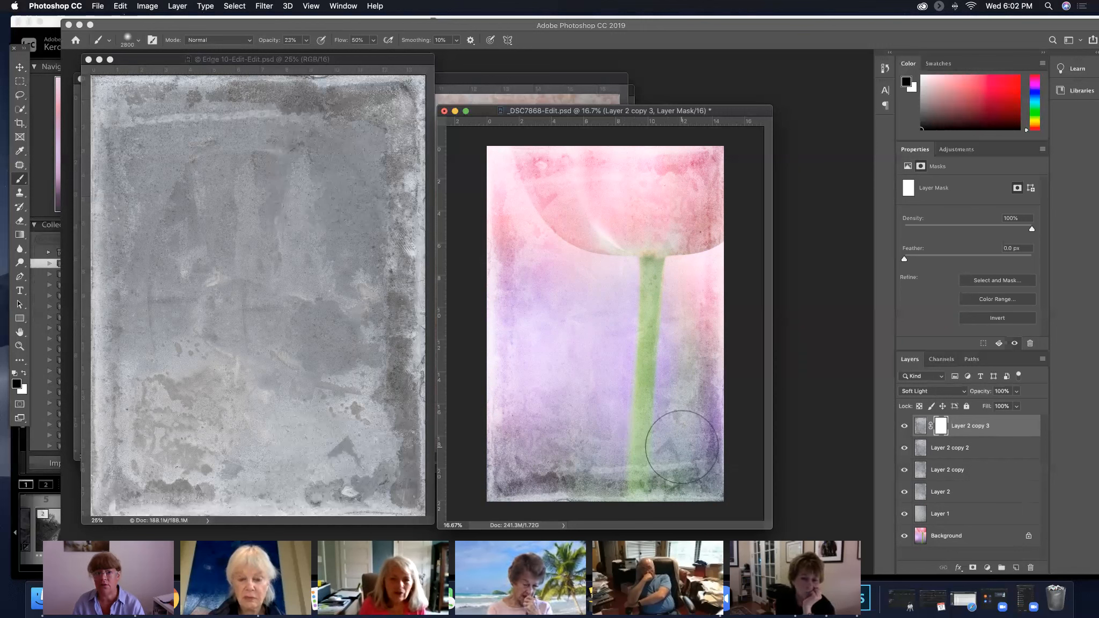
{"action": "key", "text": "bracketright"}
{"action": "key", "text": "bracketright"}
{"action": "key", "text": "bracketright"}
{"action": "key", "text": "bracketright"}
{"action": "key", "text": "bracketright"}
{"action": "key", "text": "bracketright"}
{"action": "key", "text": "bracketright"}
{"action": "key", "text": "bracketright"}
{"action": "key", "text": "bracketright"}
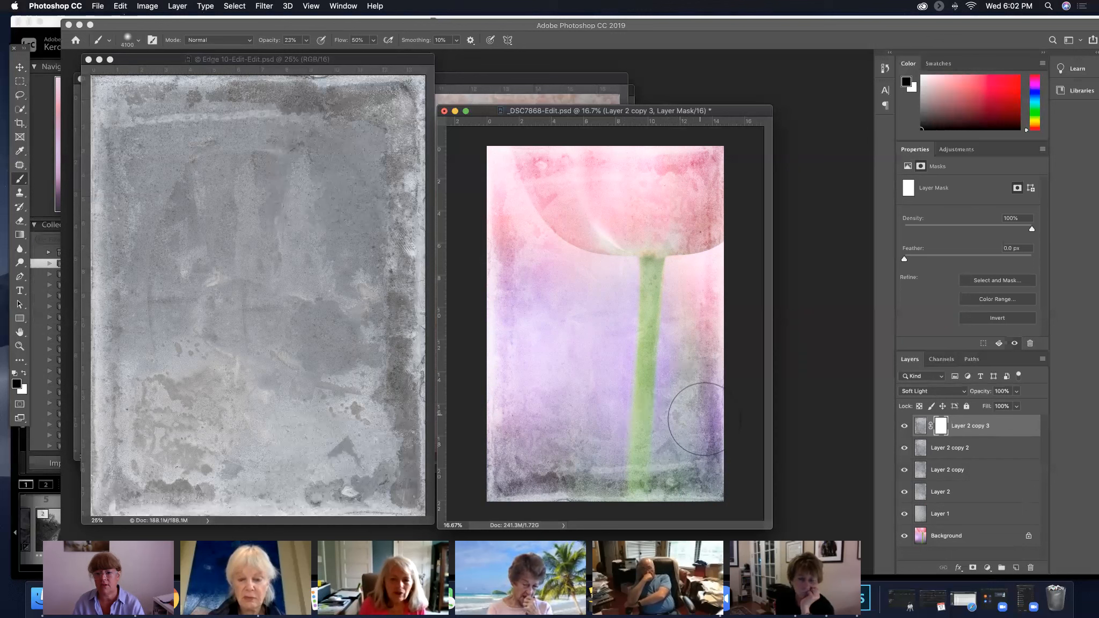
{"action": "key", "text": "bracketleft"}
{"action": "key", "text": "bracketleft"}
{"action": "key", "text": "bracketleft"}
{"action": "key", "text": "bracketleft"}
{"action": "key", "text": "bracketleft"}
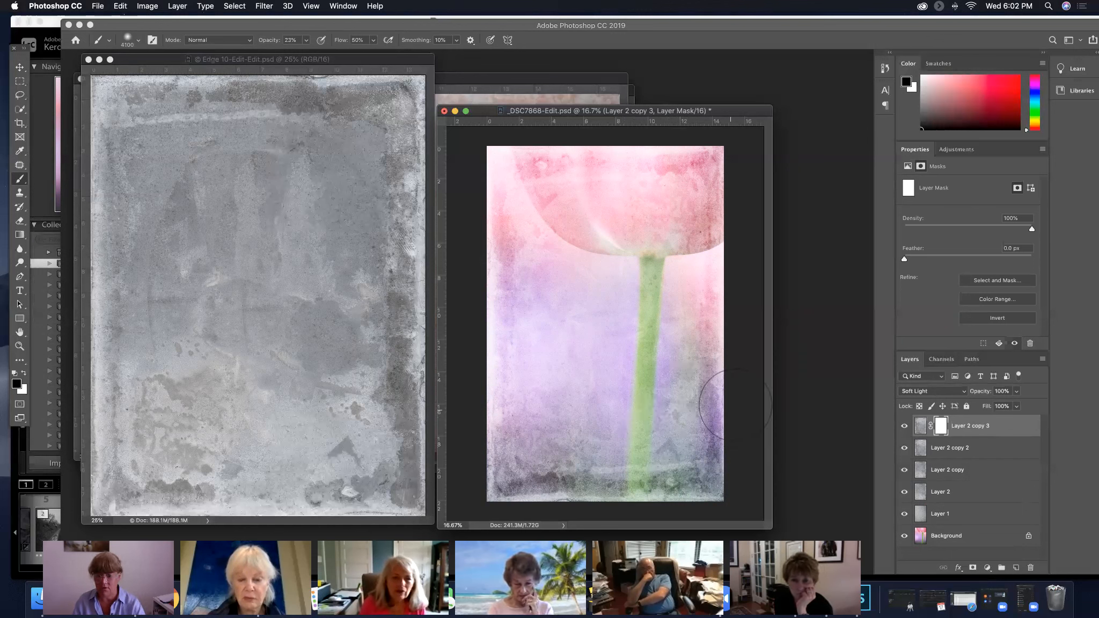
{"action": "key", "text": "bracketleft"}
{"action": "key", "text": "bracketleft"}
{"action": "key", "text": "bracketleft"}
{"action": "key", "text": "bracketleft"}
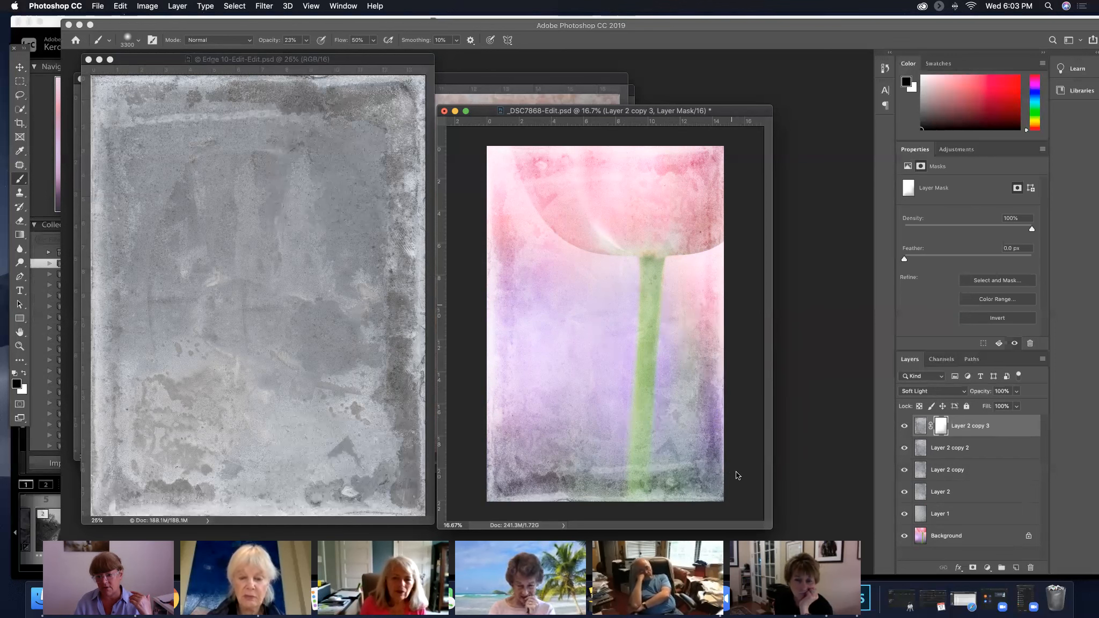
{"action": "left_click_drag", "start_coordinate": [530, 492], "coordinate": [501, 491]}
{"action": "left_click_drag", "start_coordinate": [719, 274], "coordinate": [721, 472]}
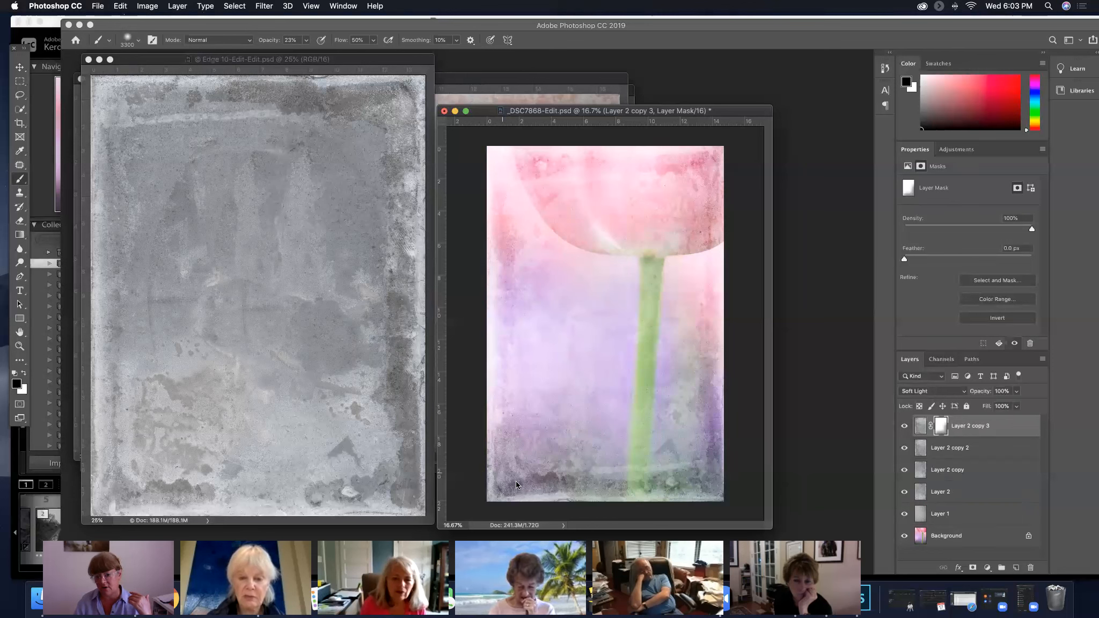
{"action": "left_click_drag", "start_coordinate": [730, 290], "coordinate": [730, 500]}
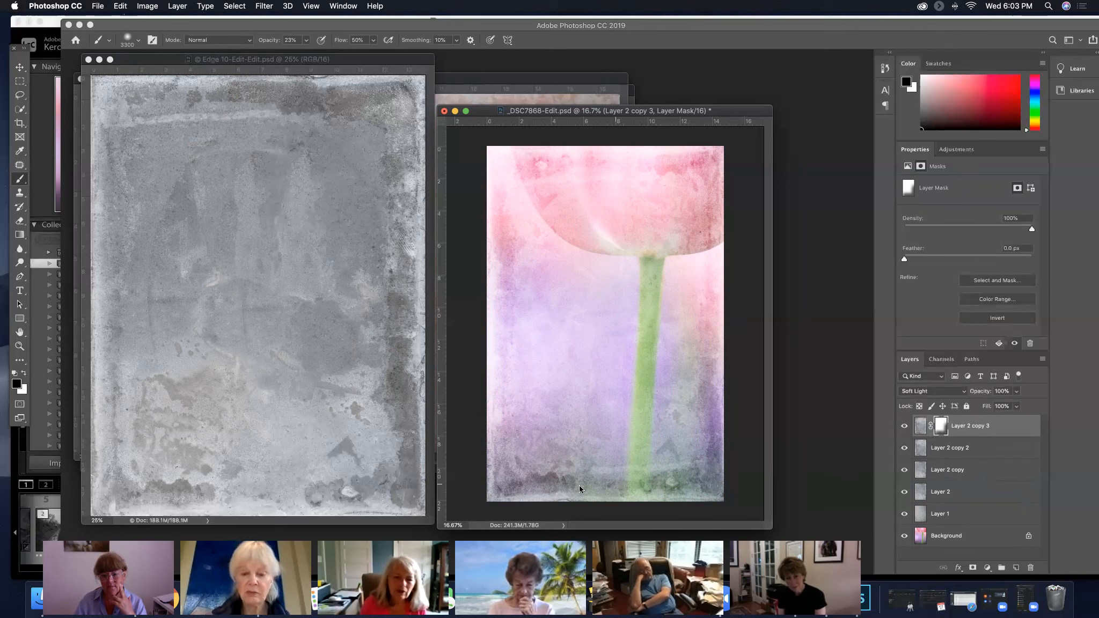
Hide Layer 2 copy 3 and Layer 2 copy 2, then show them again one by one to compare their effects
{"action": "left_click", "coordinate": [905, 428]}
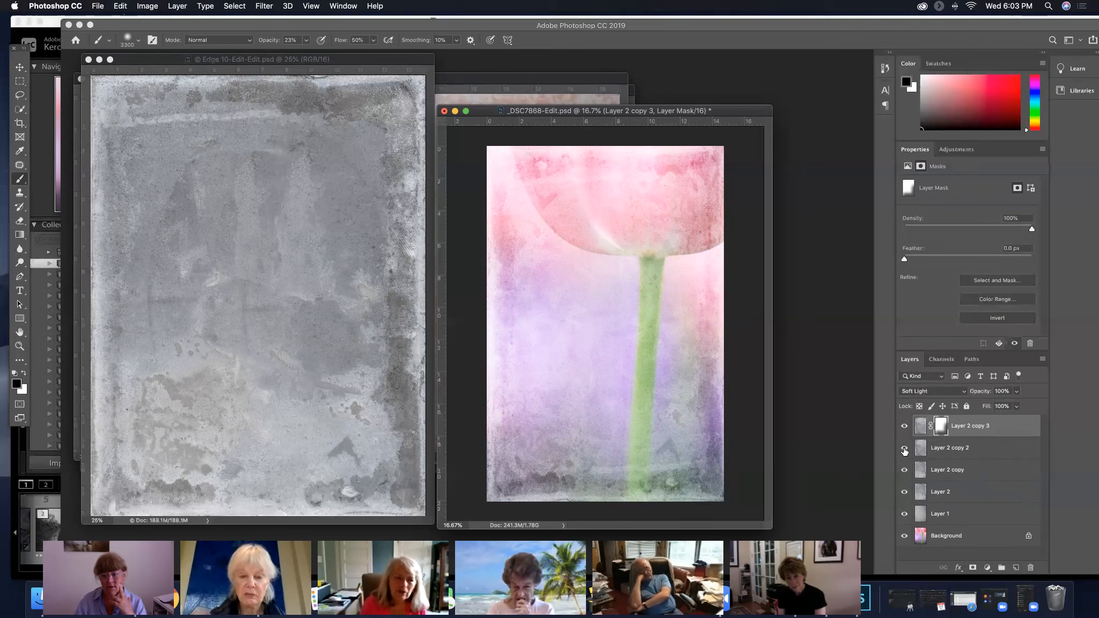
{"action": "left_click", "coordinate": [905, 448]}
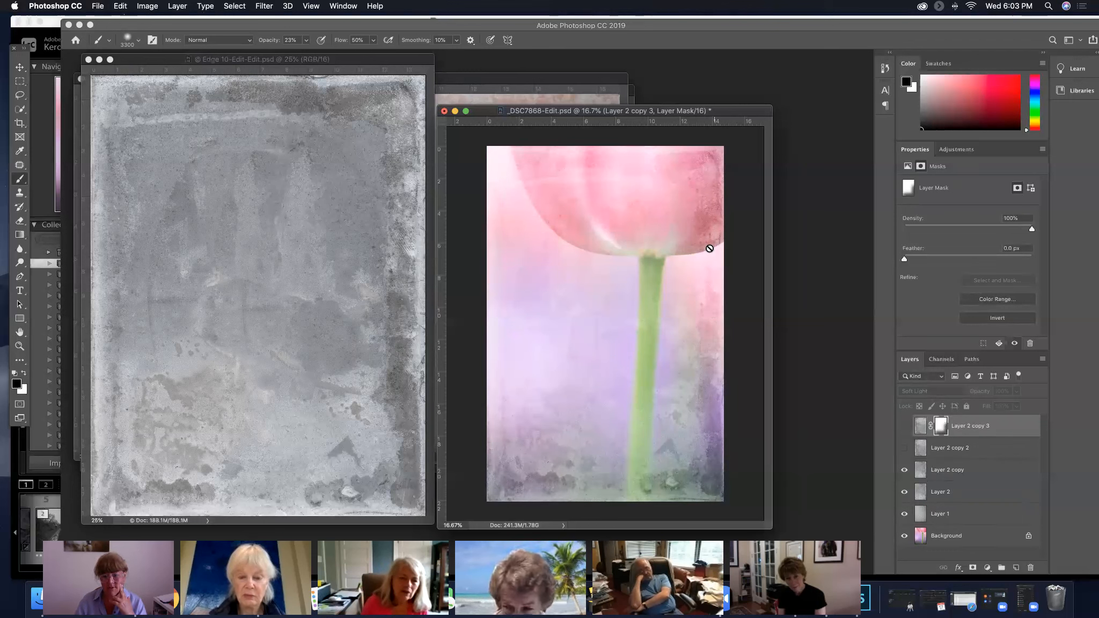
{"action": "left_click", "coordinate": [905, 447]}
{"action": "left_click", "coordinate": [993, 448]}
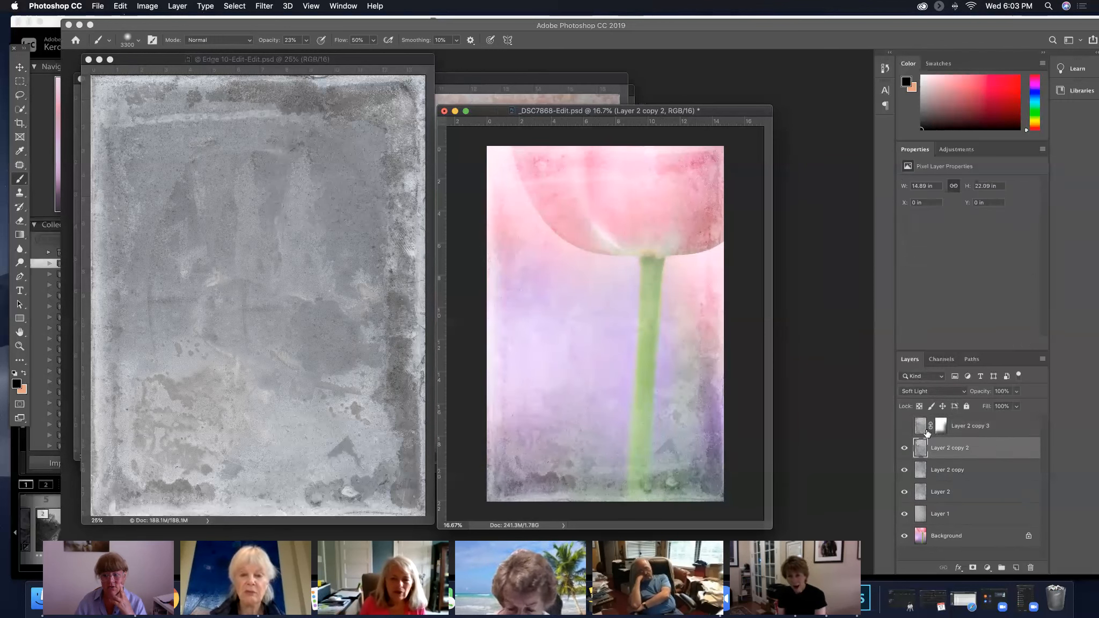
{"action": "left_click", "coordinate": [905, 426]}
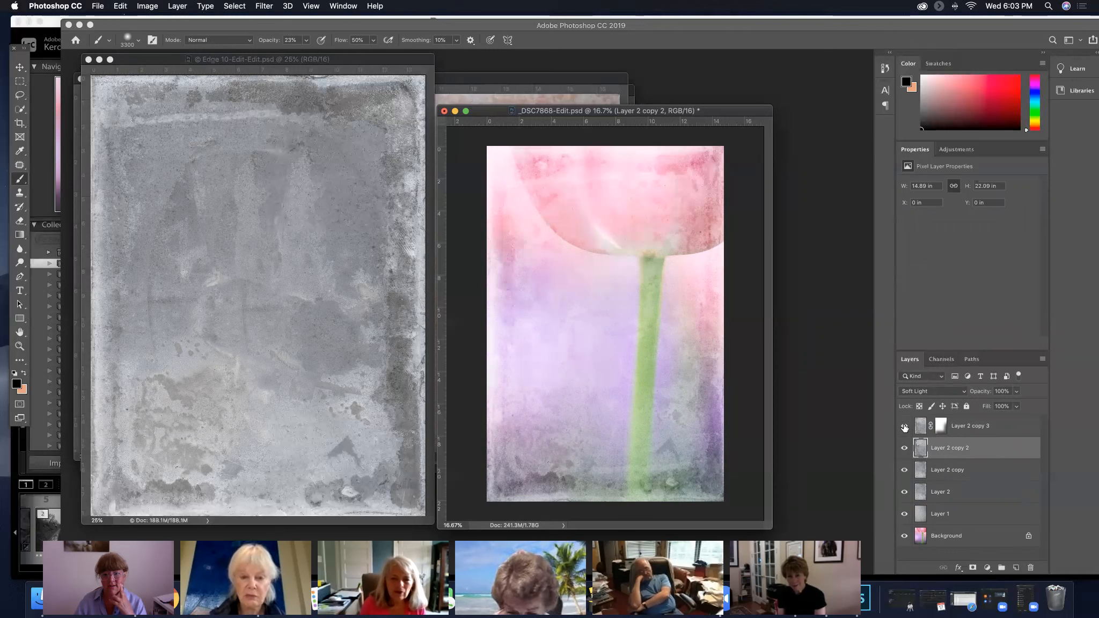
Select Layer 2 copy 3 and reduce the brush size to 1000
{"action": "left_click", "coordinate": [981, 428]}
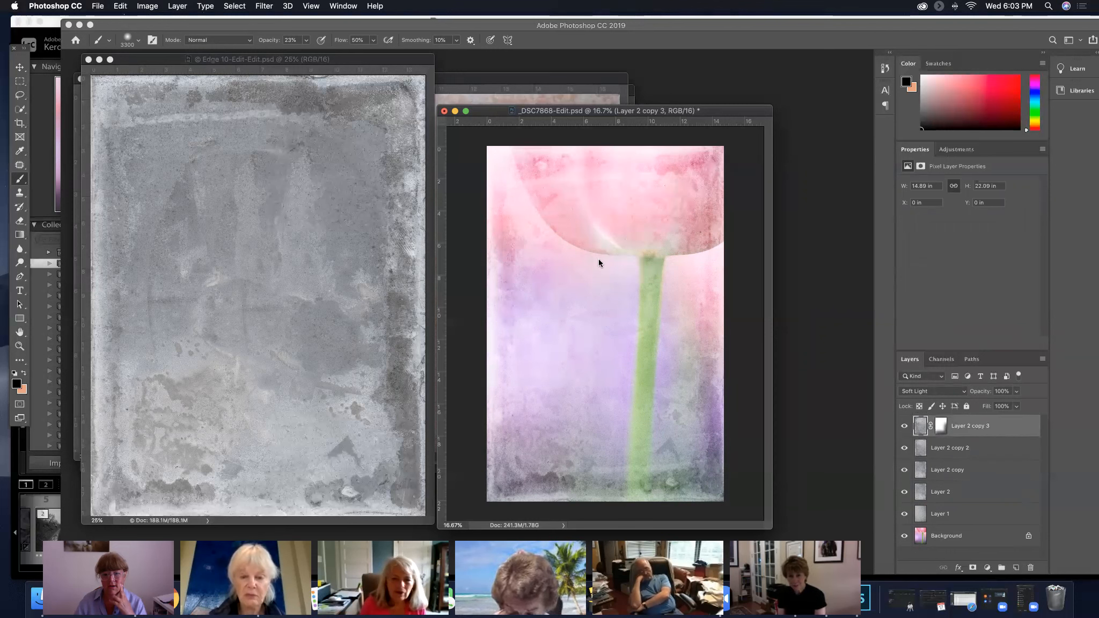
{"action": "key", "text": "bracketleft"}
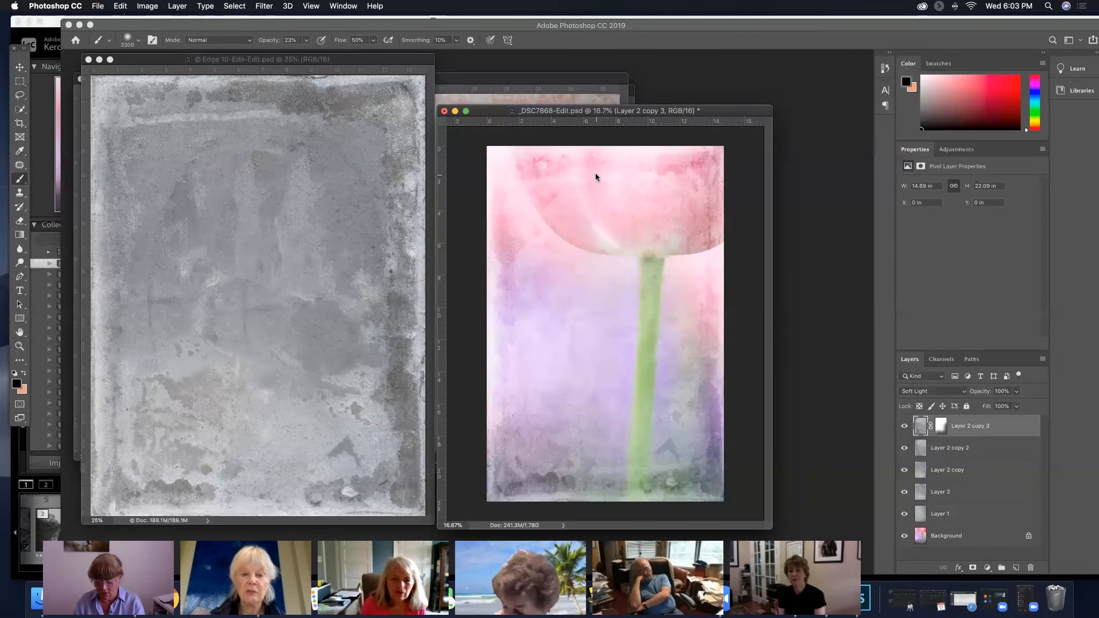
{"action": "key", "text": "bracketleft"}
{"action": "key", "text": "bracketleft"}
{"action": "key", "text": "bracketleft"}
{"action": "key", "text": "bracketleft"}
{"action": "key", "text": "bracketleft"}
{"action": "key", "text": "bracketleft"}
{"action": "key", "text": "bracketleft"}
{"action": "key", "text": "bracketleft"}
{"action": "key", "text": "bracketleft"}
{"action": "key", "text": "bracketleft"}
{"action": "key", "text": "bracketleft"}
{"action": "key", "text": "bracketleft"}
{"action": "key", "text": "bracketleft"}
{"action": "key", "text": "bracketleft"}
{"action": "key", "text": "bracketleft"}
{"action": "key", "text": "bracketleft"}
{"action": "key", "text": "bracketleft"}
{"action": "key", "text": "bracketleft"}
{"action": "key", "text": "bracketleft"}
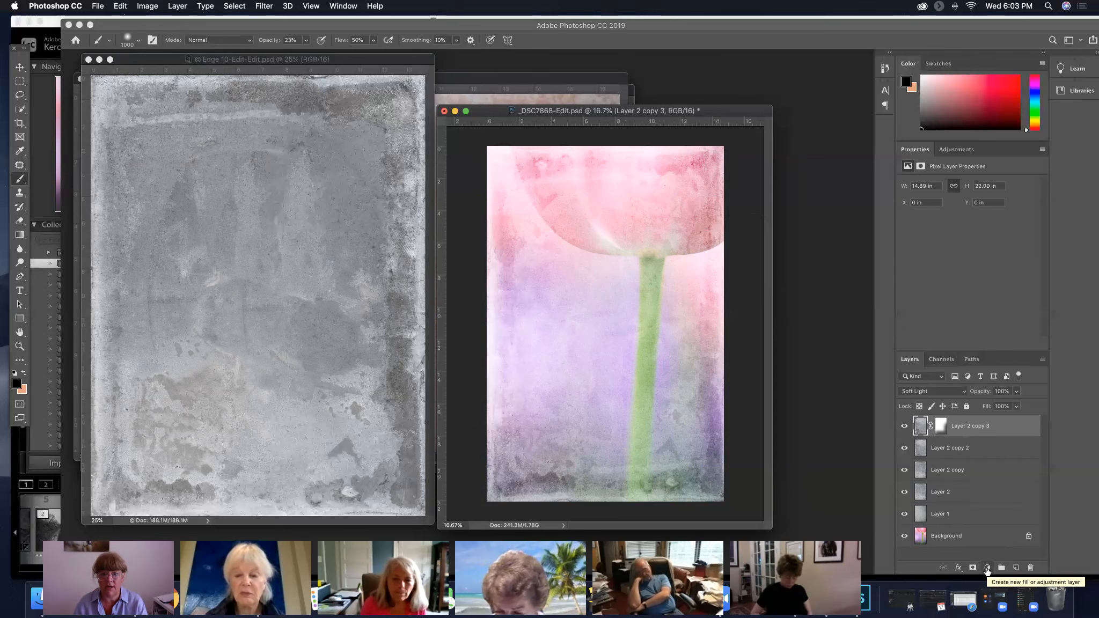
Add a Curves adjustment layer above Layer 2 copy 3 and pull the curve down to input 199, output 148
{"action": "left_click", "coordinate": [987, 569]}
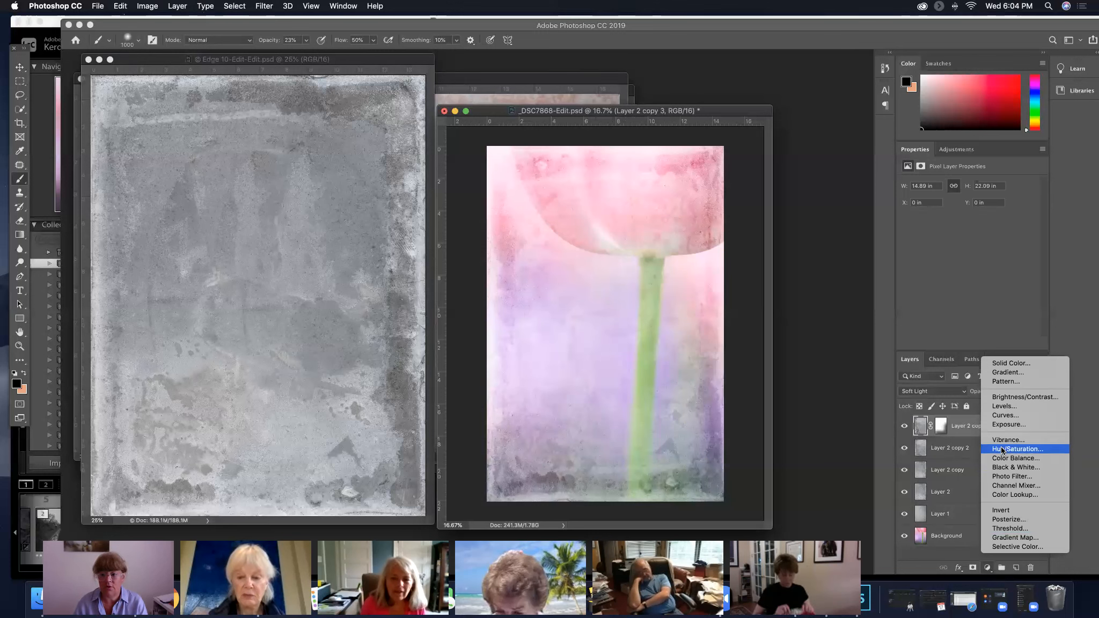
{"action": "left_click", "coordinate": [1005, 416]}
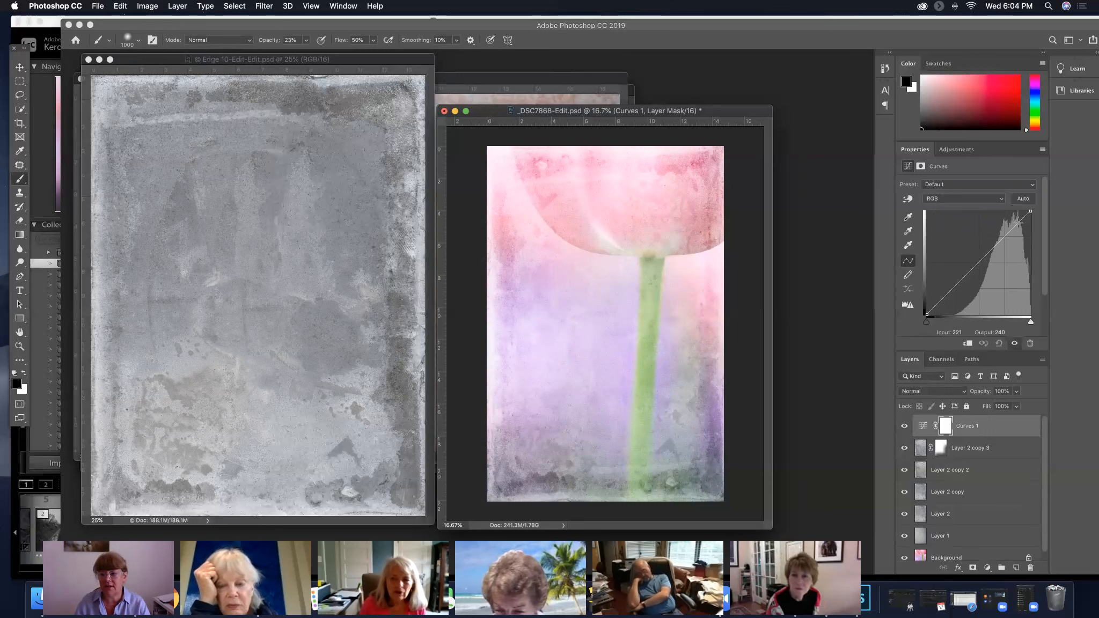
{"action": "left_click", "coordinate": [1004, 236]}
{"action": "left_click_drag", "start_coordinate": [1004, 235], "coordinate": [1012, 250]}
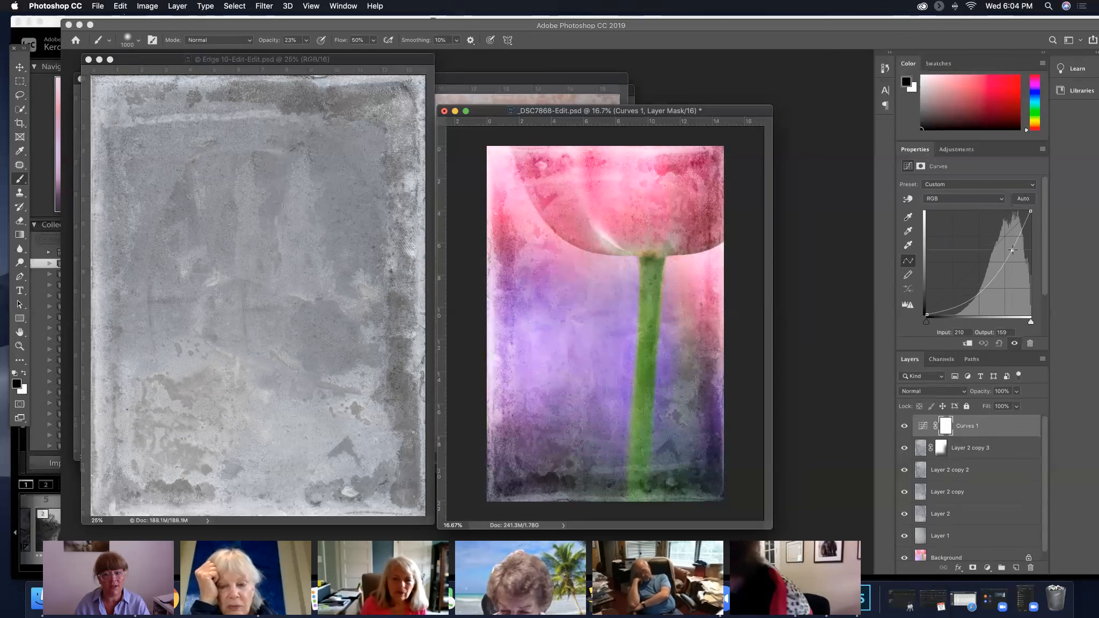
{"action": "left_click_drag", "start_coordinate": [1012, 250], "coordinate": [1008, 255]}
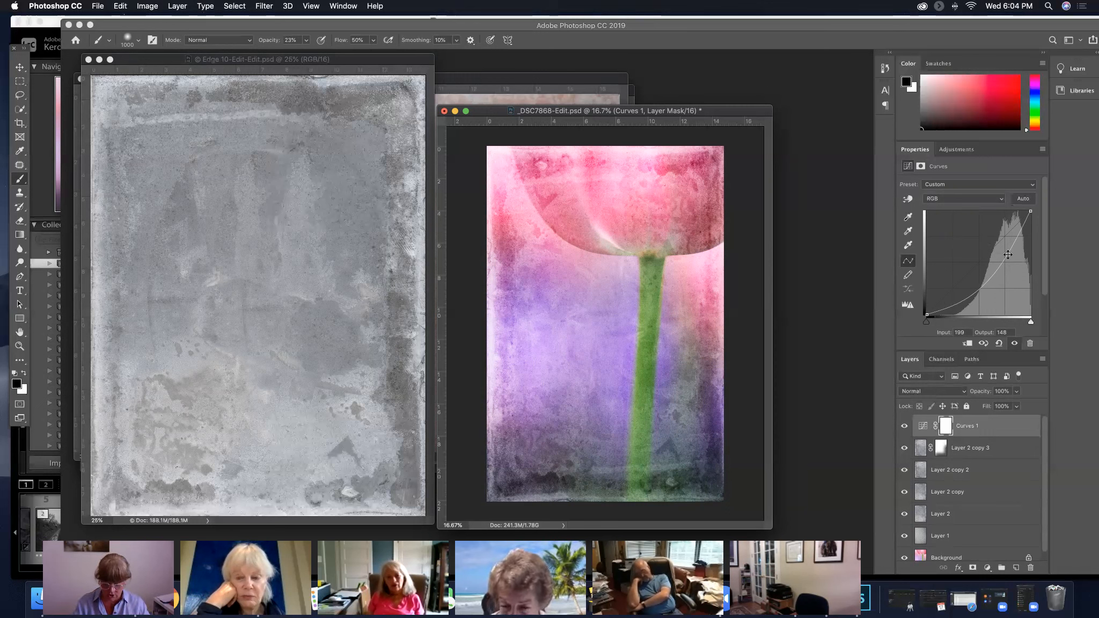
Invert the Curves 1 mask to black, enlarge the brush to 1800, and paint white on the mask along the photo's left edge
{"action": "key", "text": "super+i"}
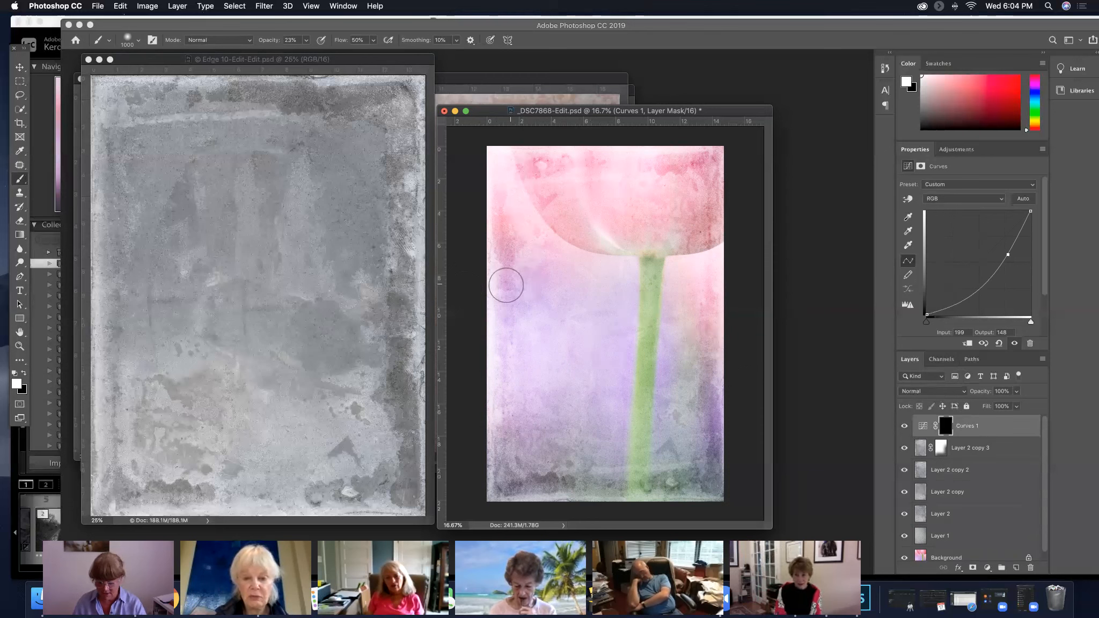
{"action": "key", "text": "bracketright"}
{"action": "key", "text": "bracketright"}
{"action": "key", "text": "bracketright"}
{"action": "key", "text": "bracketright"}
{"action": "key", "text": "bracketright"}
{"action": "key", "text": "bracketright"}
{"action": "key", "text": "bracketright"}
{"action": "key", "text": "bracketright"}
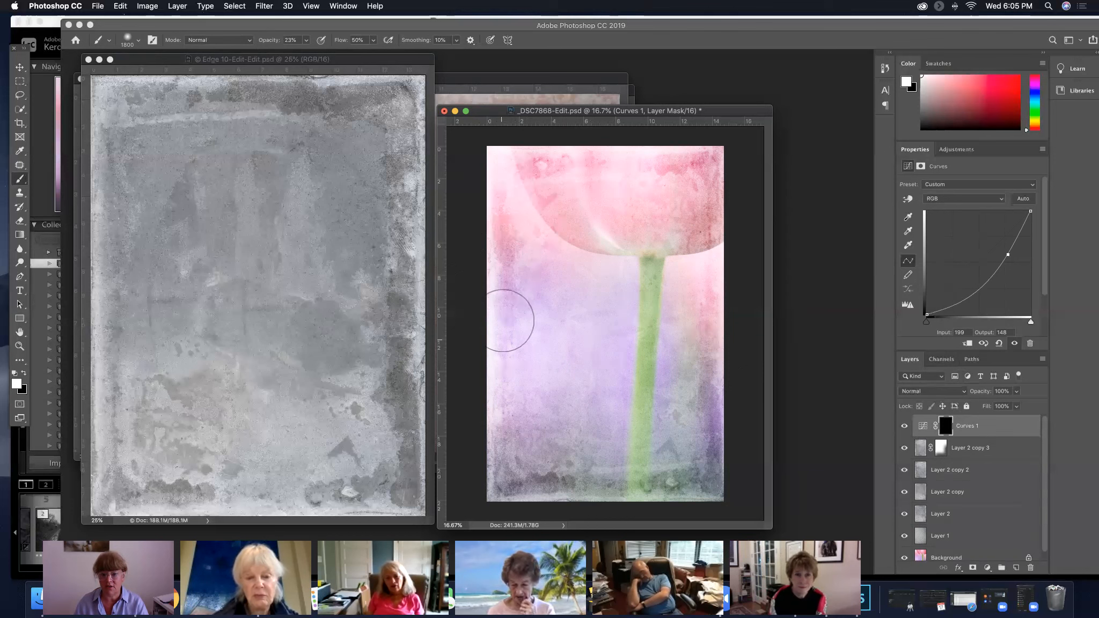
{"action": "mouse_move", "coordinate": [510, 444]}
{"action": "left_mouse_down"}
{"action": "mouse_move", "coordinate": [497, 174]}
{"action": "mouse_move", "coordinate": [509, 510]}
{"action": "mouse_move", "coordinate": [499, 174]}
{"action": "left_mouse_up"}
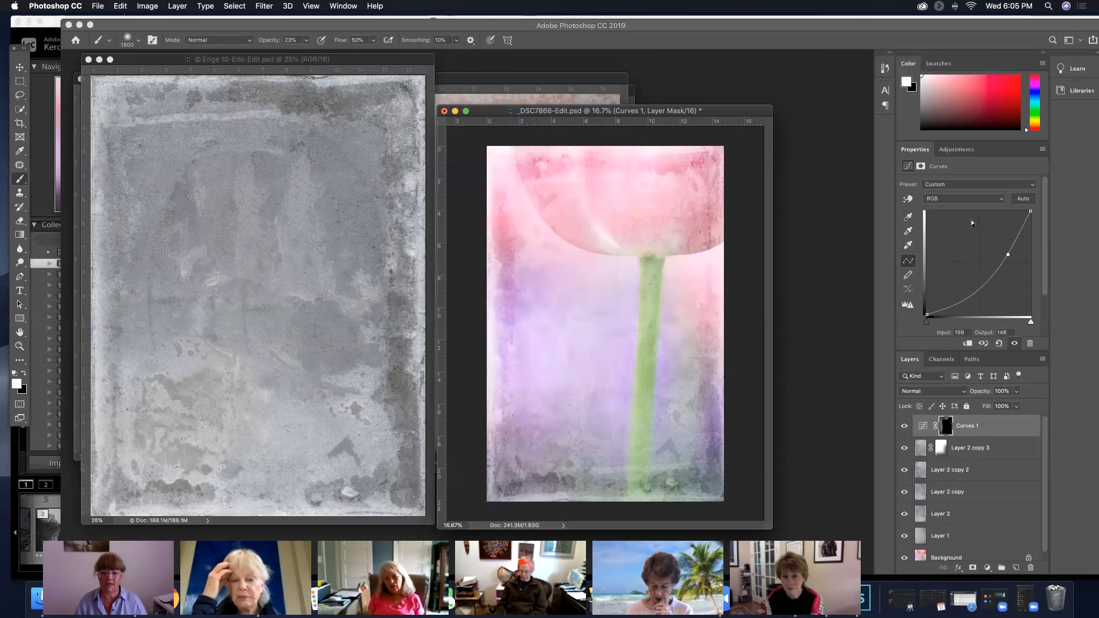
Toggle the visibility of Curves 1 several times to compare the photo with and without the darkened edge
{"action": "left_click", "coordinate": [905, 426]}
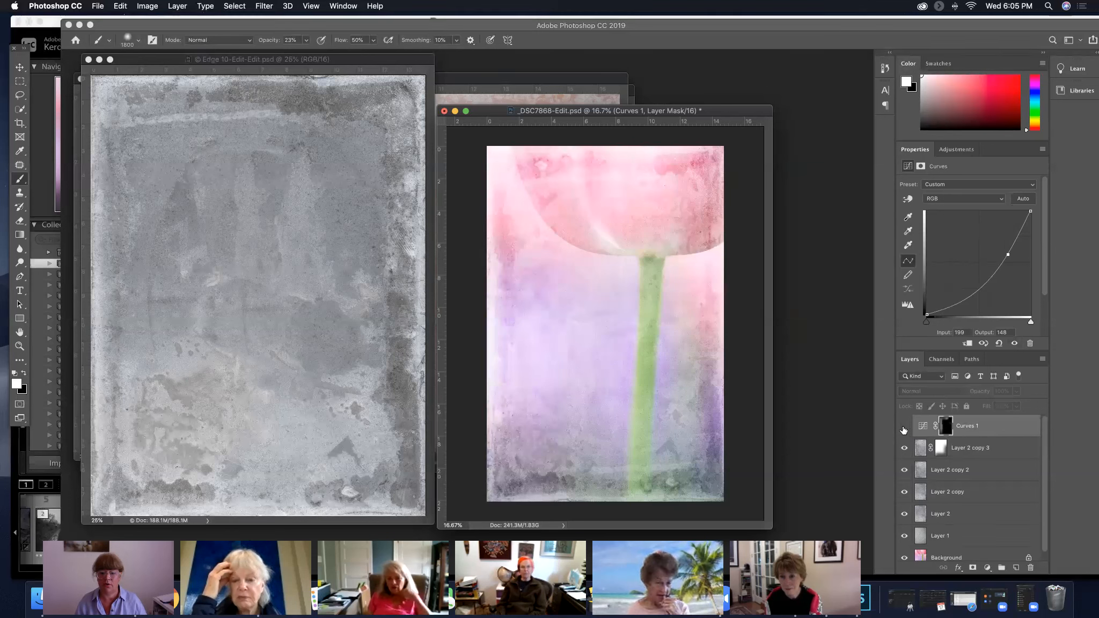
{"action": "left_click", "coordinate": [904, 426]}
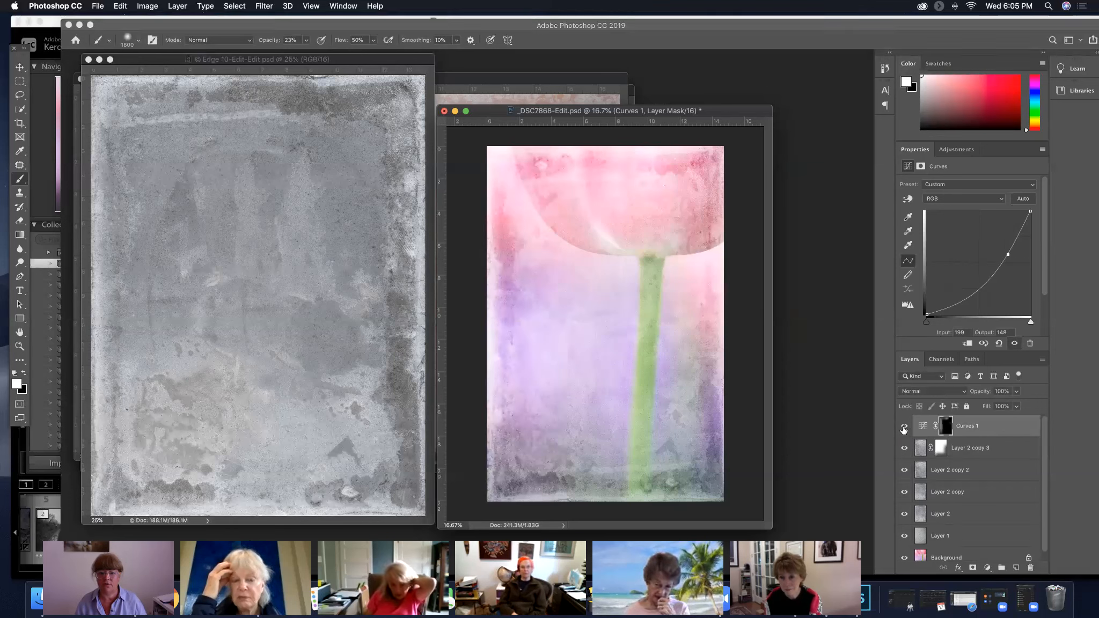
{"action": "left_click", "coordinate": [904, 426]}
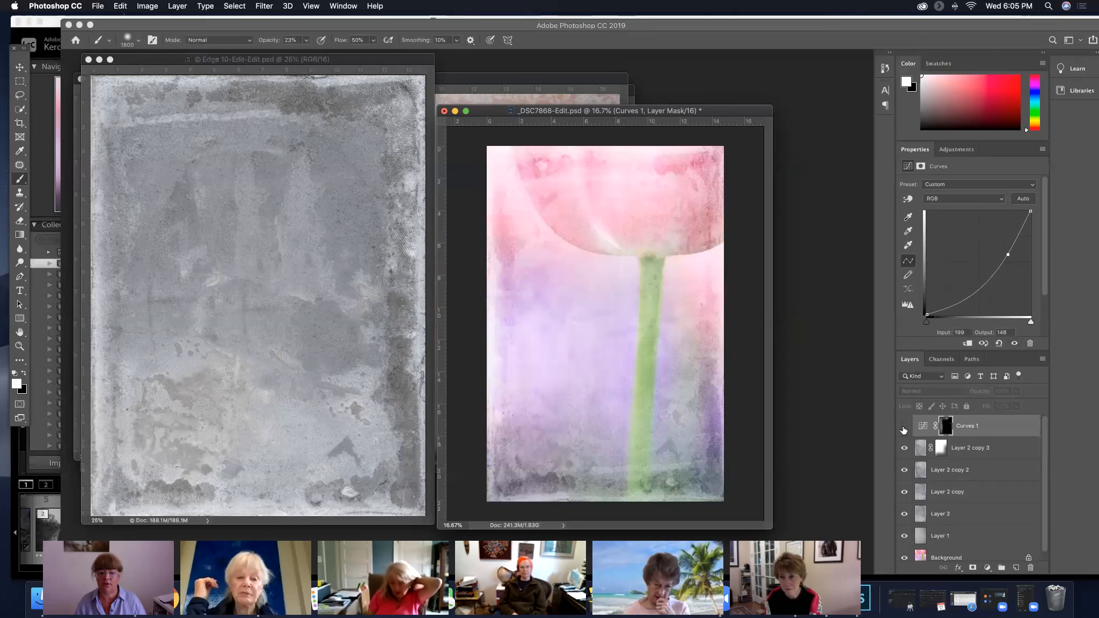
{"action": "left_click", "coordinate": [905, 426]}
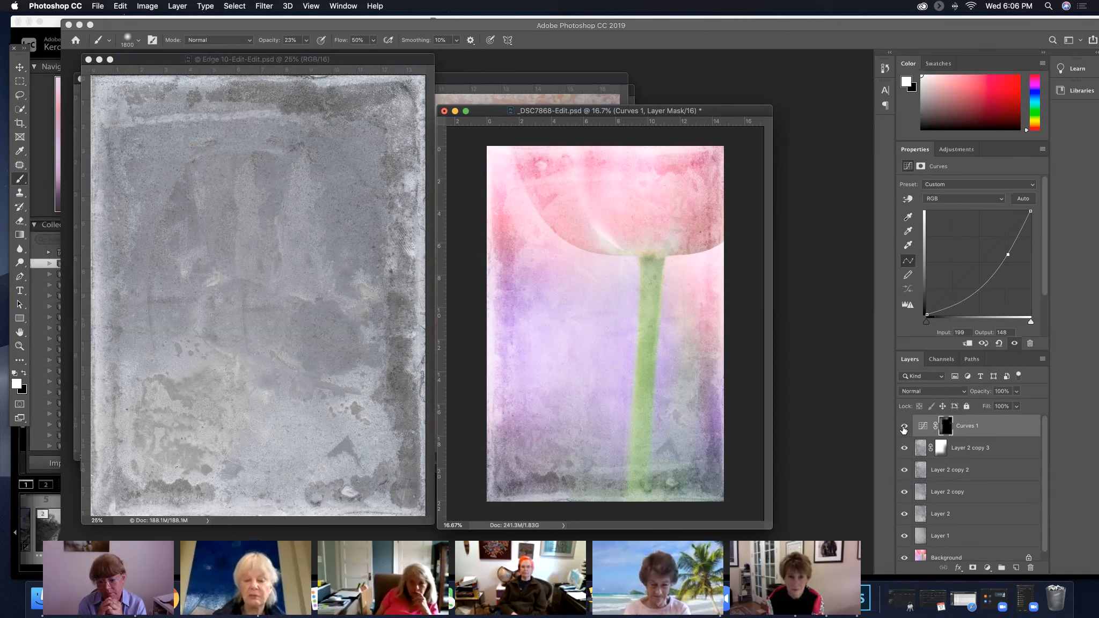
{"action": "left_click", "coordinate": [904, 427]}
{"action": "left_click", "coordinate": [904, 427]}
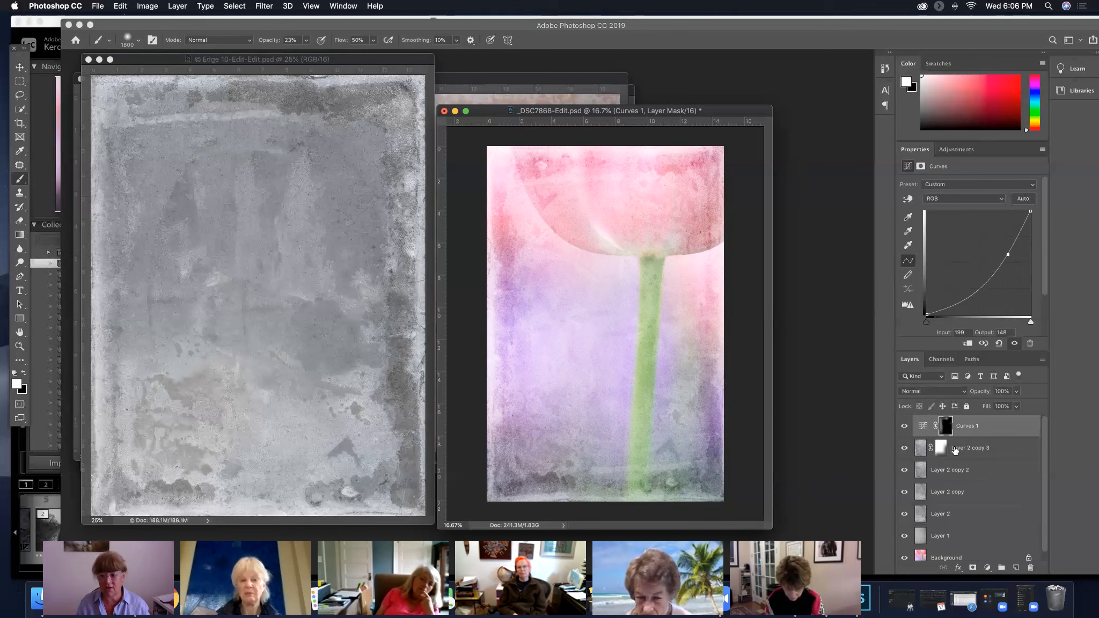
Hide Curves 1, Layer 2 copy 3 and Layer 2 copy 2, then toggle Layer 2 copy and show Layer 2 copy 2 to compare their effects
{"action": "left_click", "coordinate": [957, 470]}
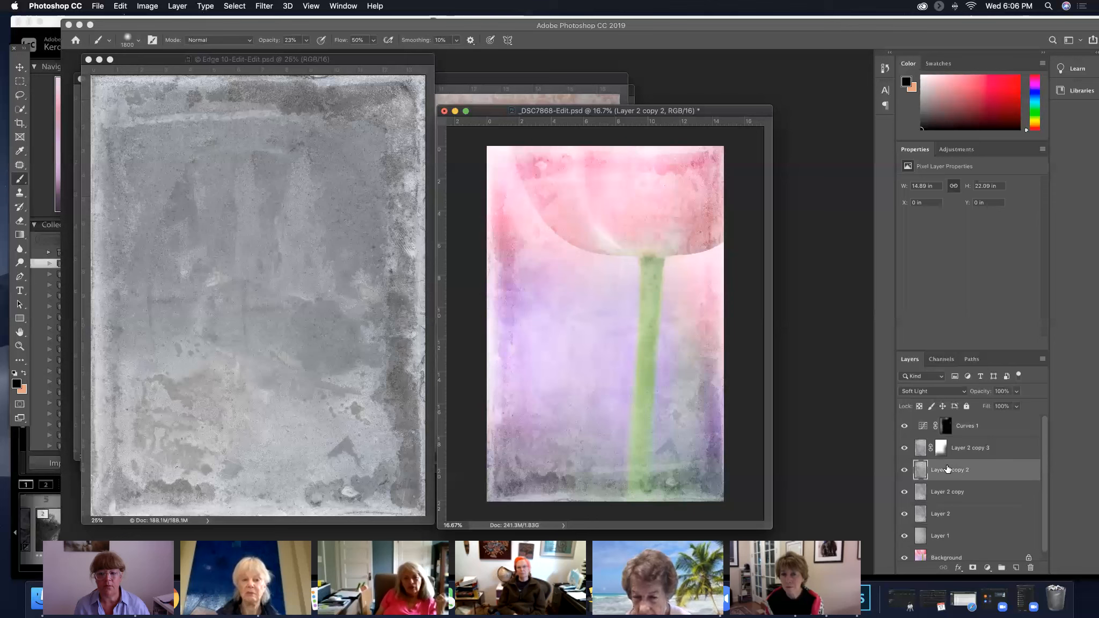
{"action": "left_click", "coordinate": [945, 493]}
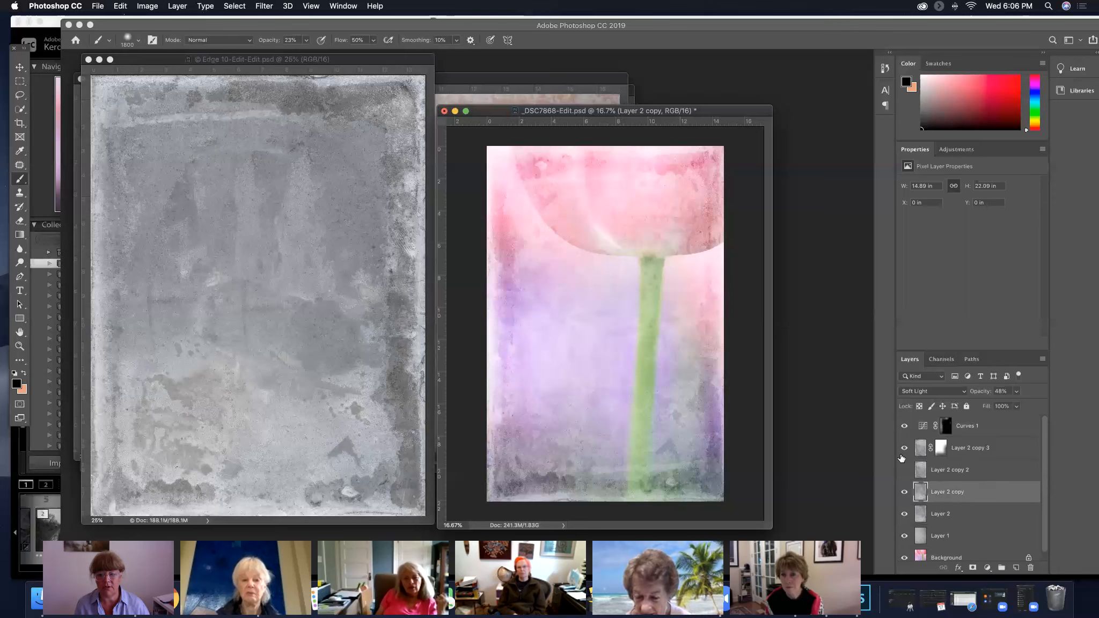
{"action": "left_click", "coordinate": [904, 447]}
{"action": "left_click", "coordinate": [905, 425]}
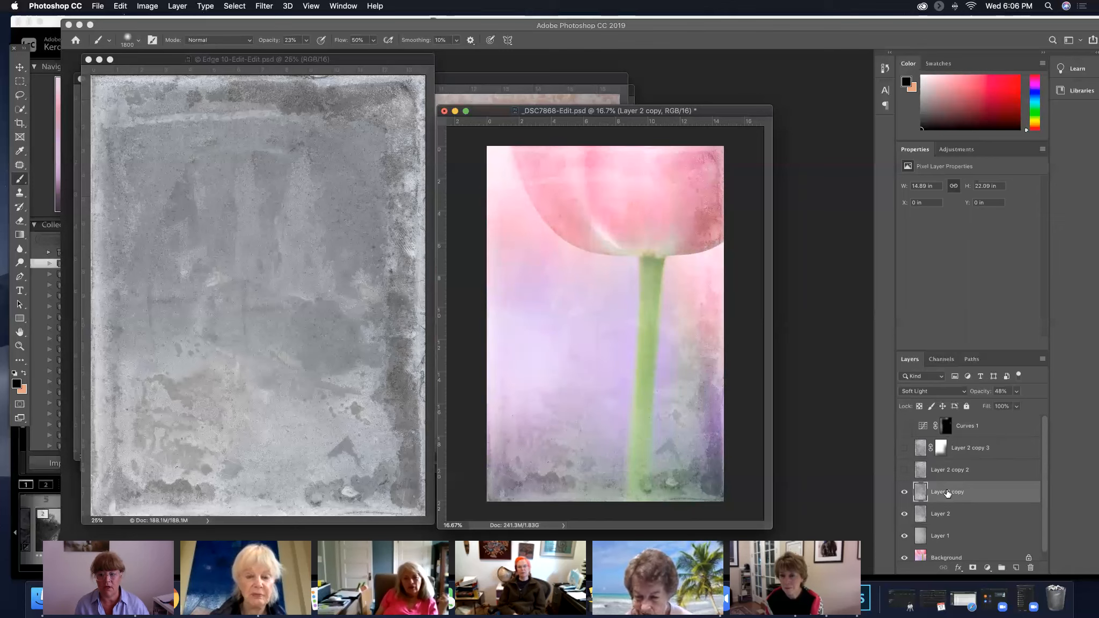
{"action": "left_click", "coordinate": [905, 493]}
{"action": "left_click", "coordinate": [904, 493]}
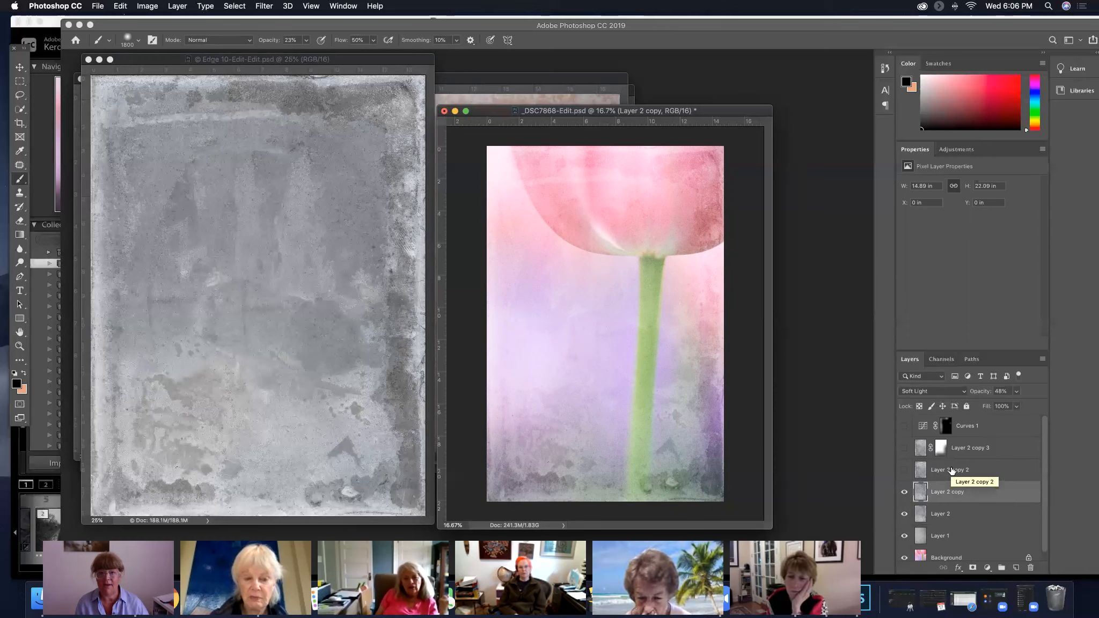
{"action": "left_click", "coordinate": [905, 471]}
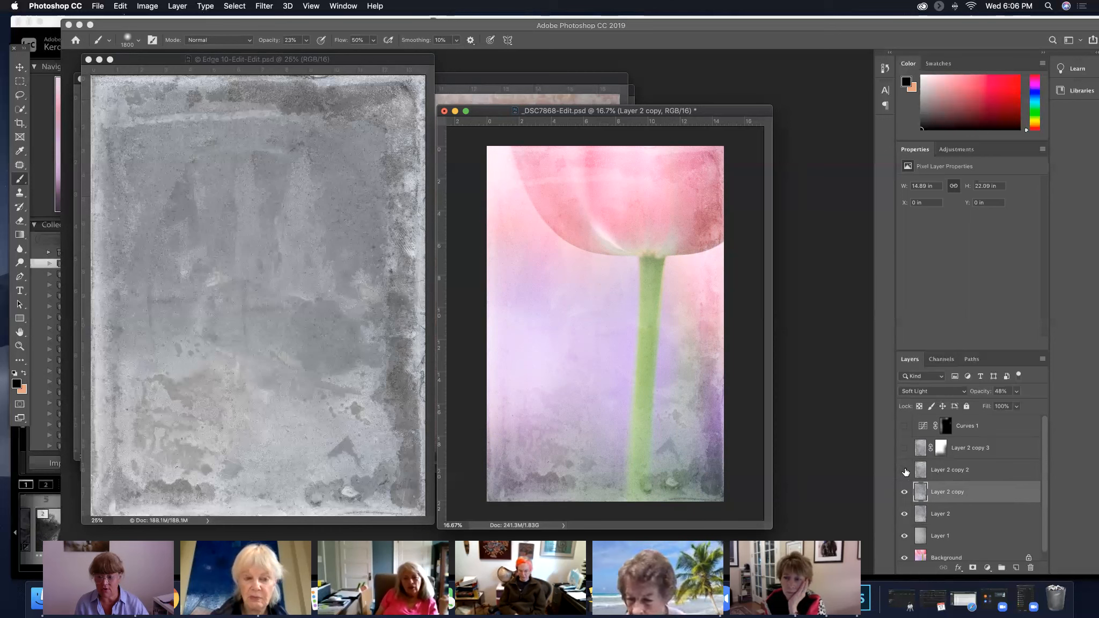
{"action": "left_click", "coordinate": [959, 470]}
{"action": "key", "text": "super+t"}
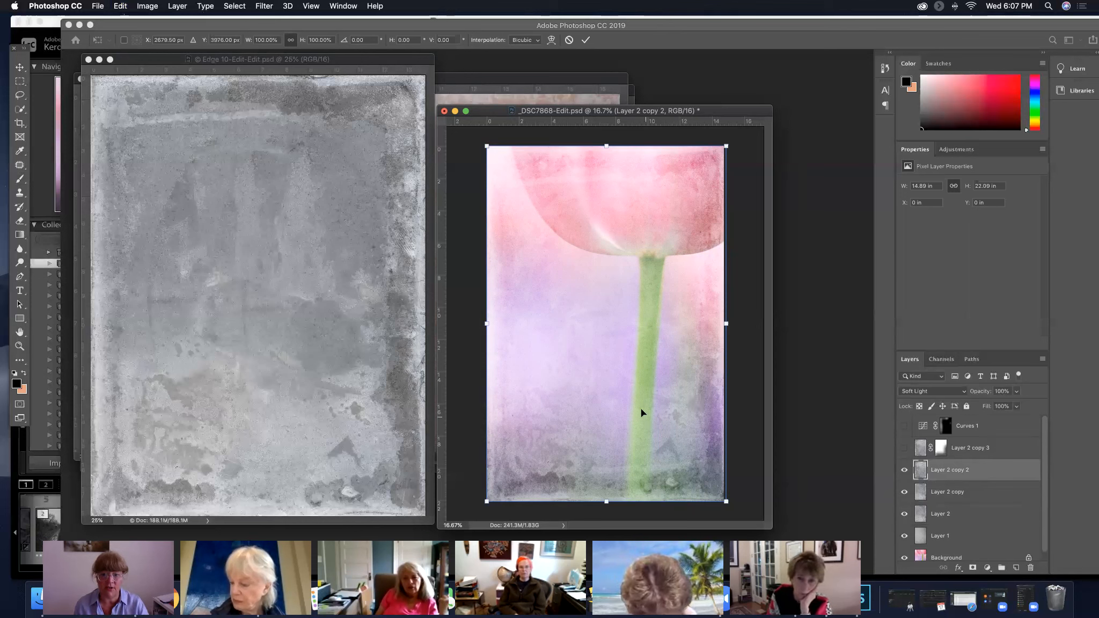
{"action": "left_click", "coordinate": [119, 6]}
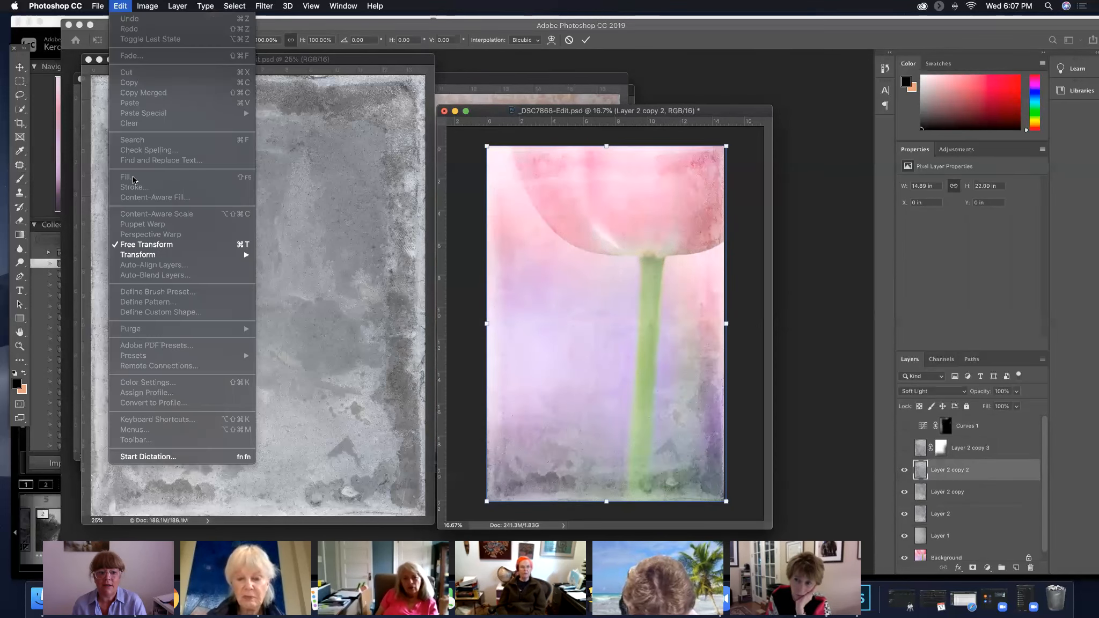
{"action": "mouse_move", "coordinate": [150, 256]}
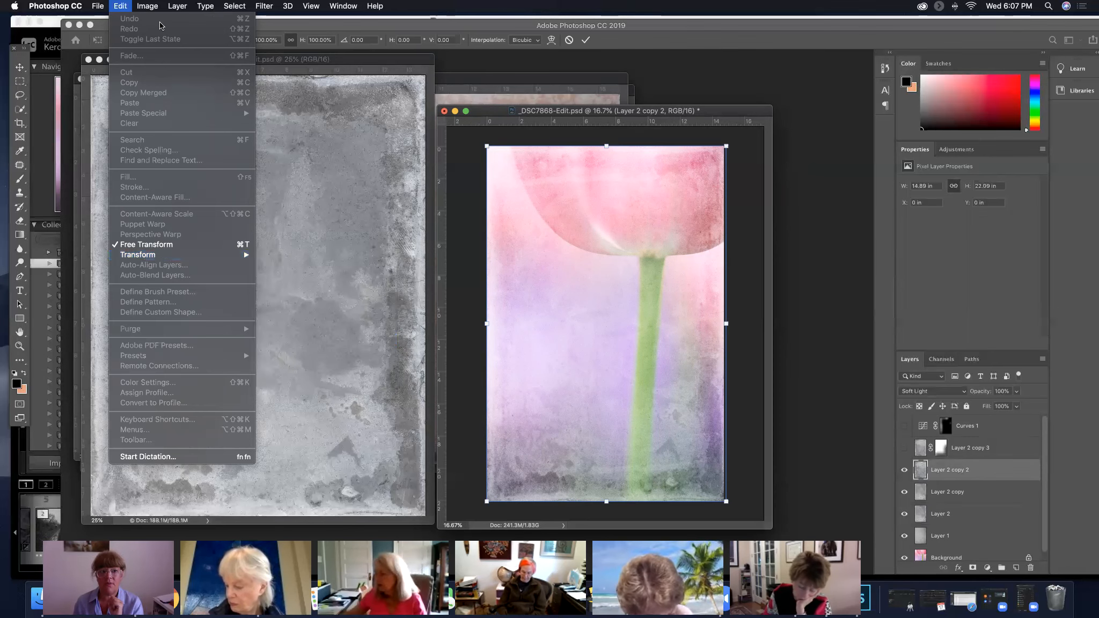
{"action": "left_click", "coordinate": [154, 6]}
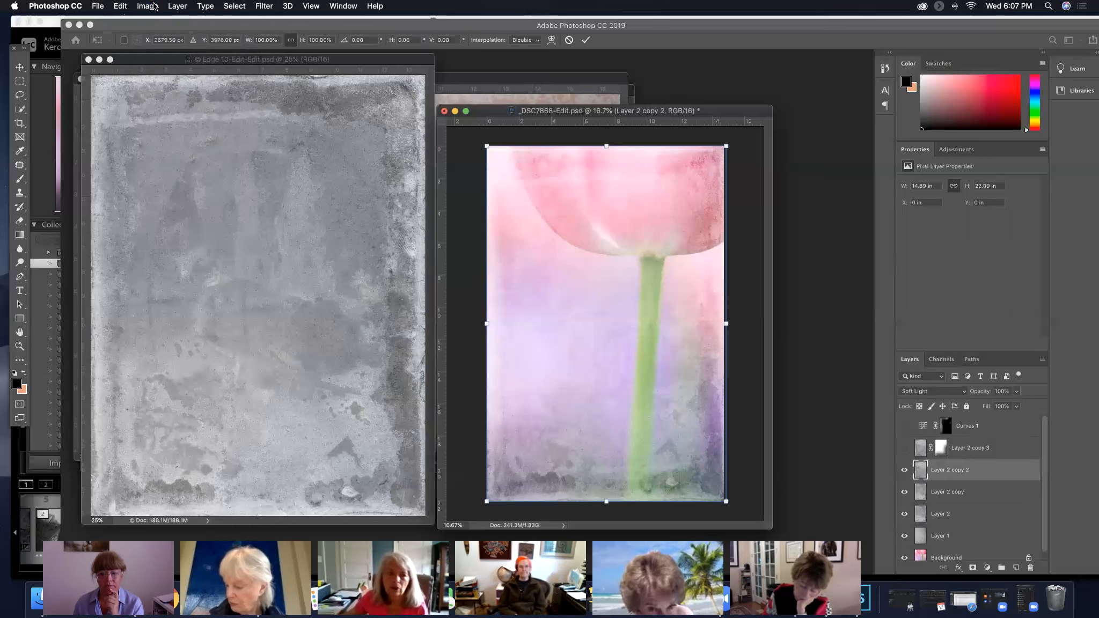
{"action": "left_click", "coordinate": [154, 6]}
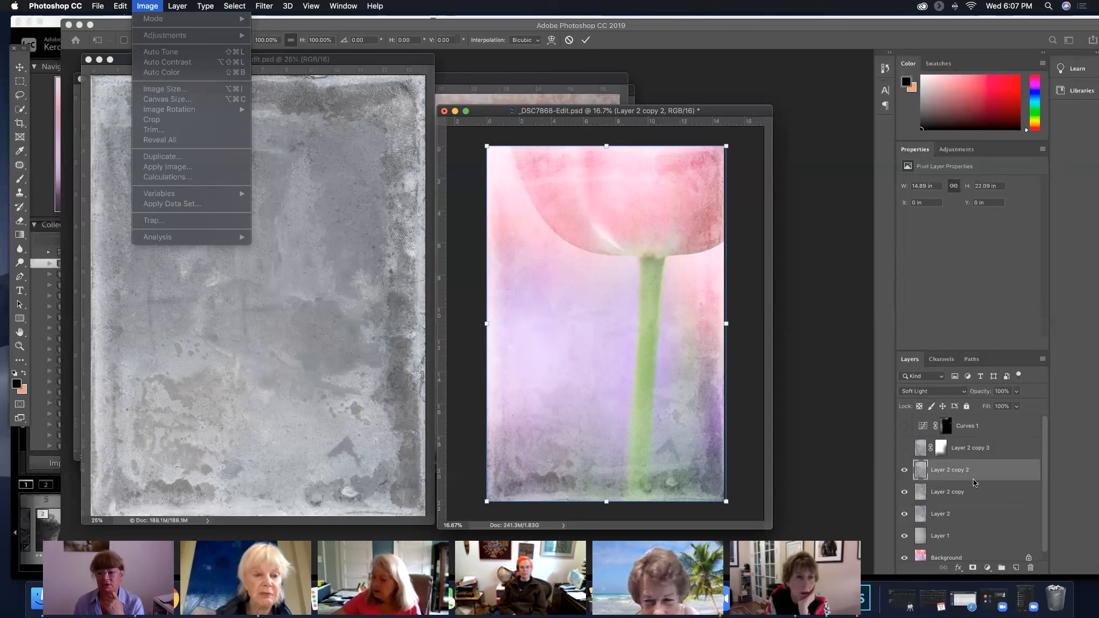
Select the Background layer, rotate the whole image 180°, then undo the rotation
{"action": "left_click", "coordinate": [976, 554]}
{"action": "left_click", "coordinate": [976, 555]}
{"action": "left_click", "coordinate": [154, 7]}
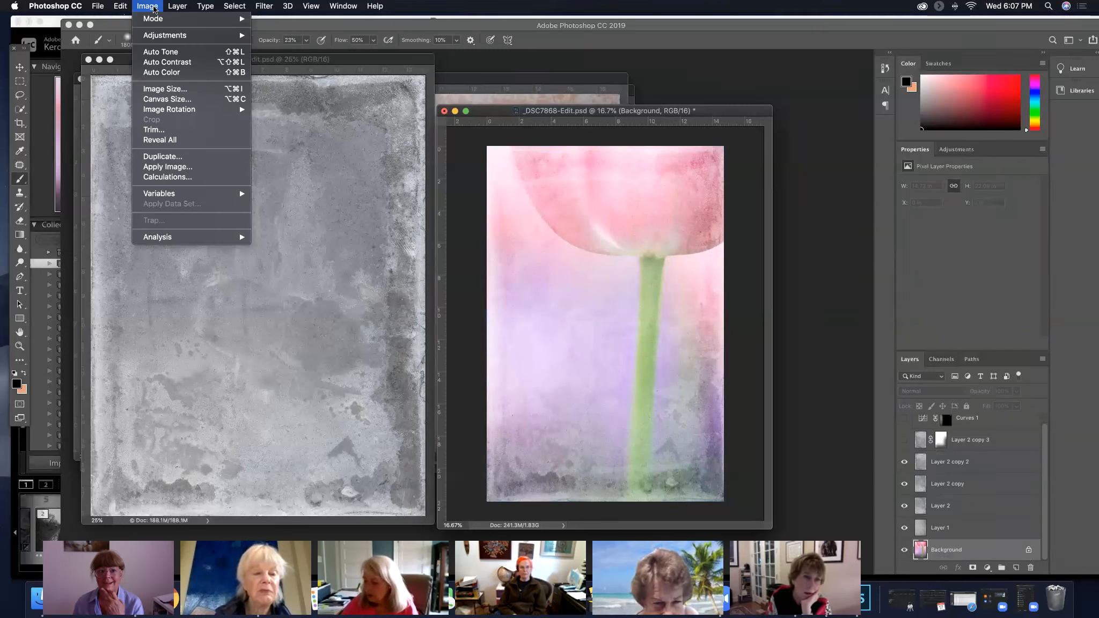
{"action": "mouse_move", "coordinate": [183, 108]}
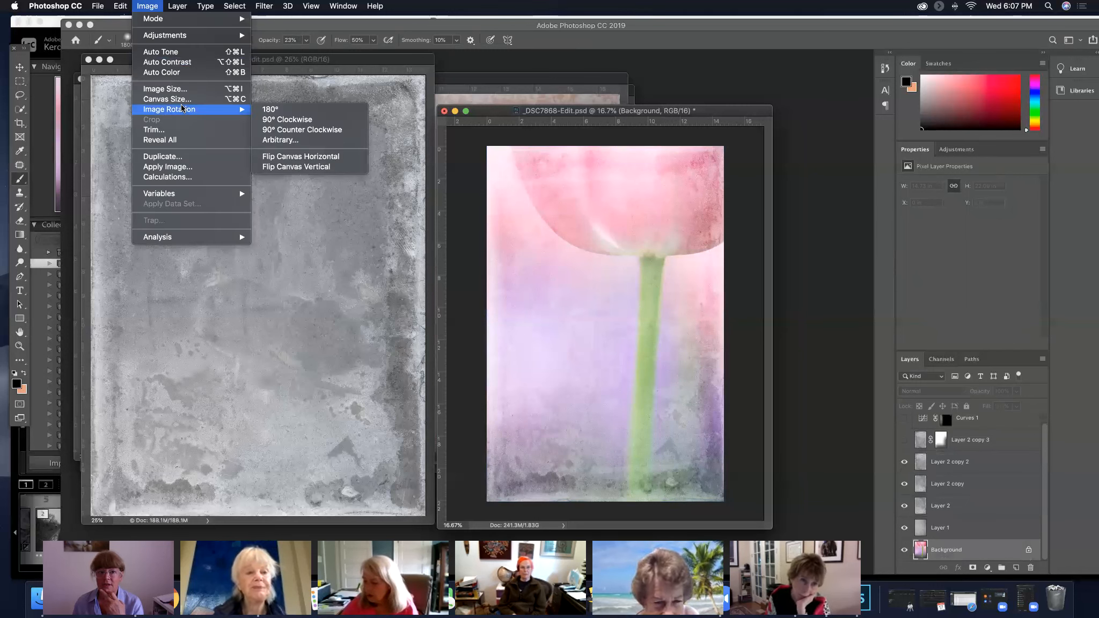
{"action": "left_click", "coordinate": [266, 110]}
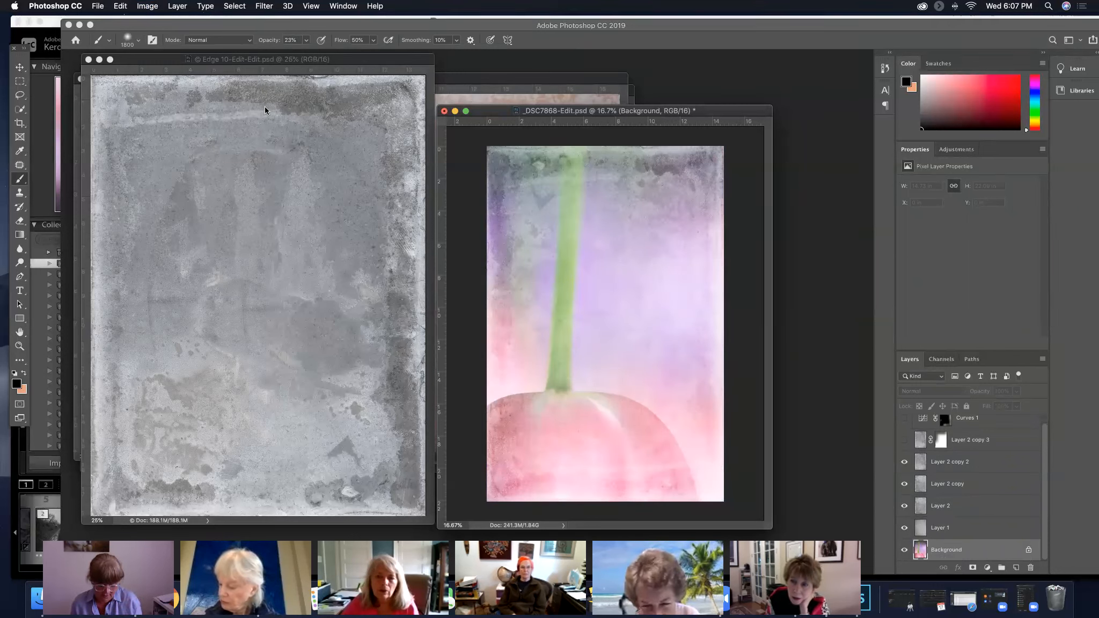
{"action": "key", "text": "super+z"}
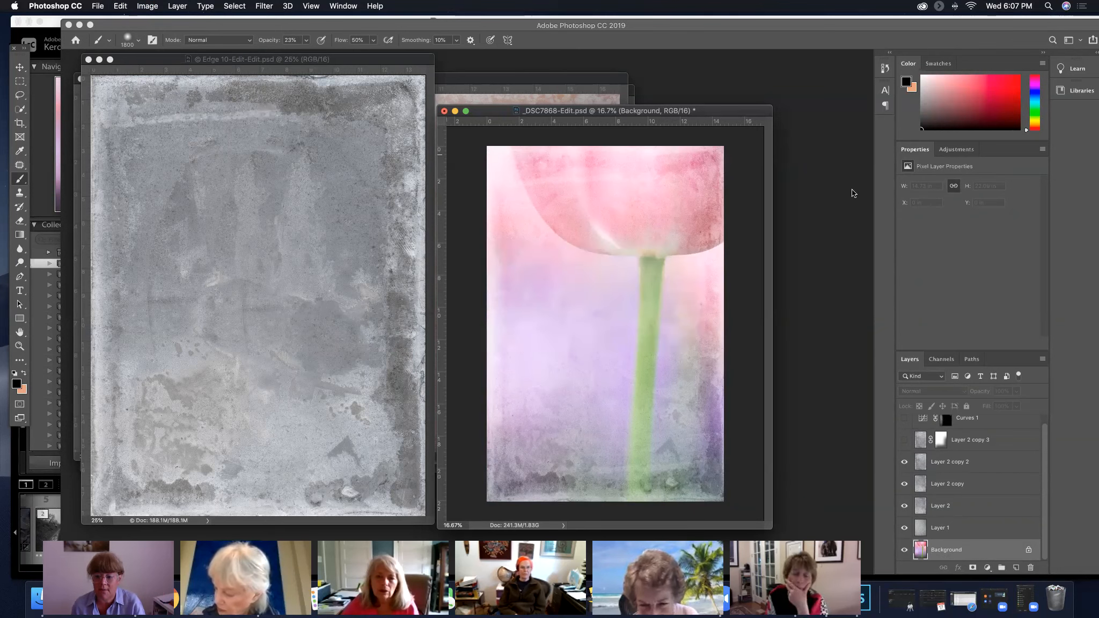
Select Layer 2 copy 2 and show Layer 2 copy 3 and Curves 1 again
{"action": "left_click", "coordinate": [924, 458]}
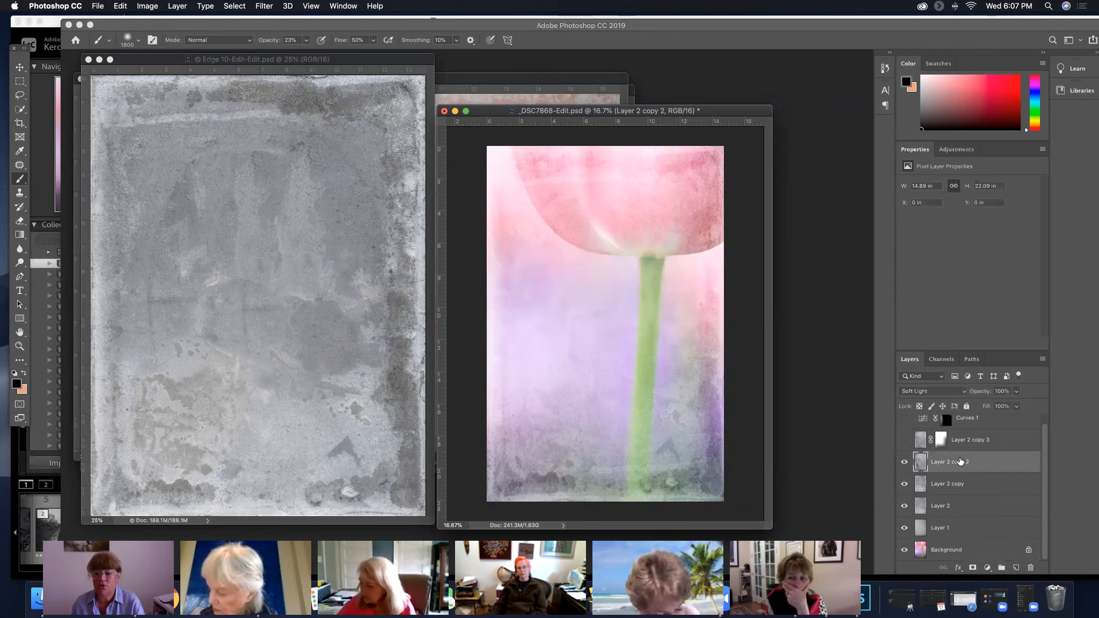
{"action": "left_click", "coordinate": [905, 439]}
{"action": "left_click", "coordinate": [905, 417]}
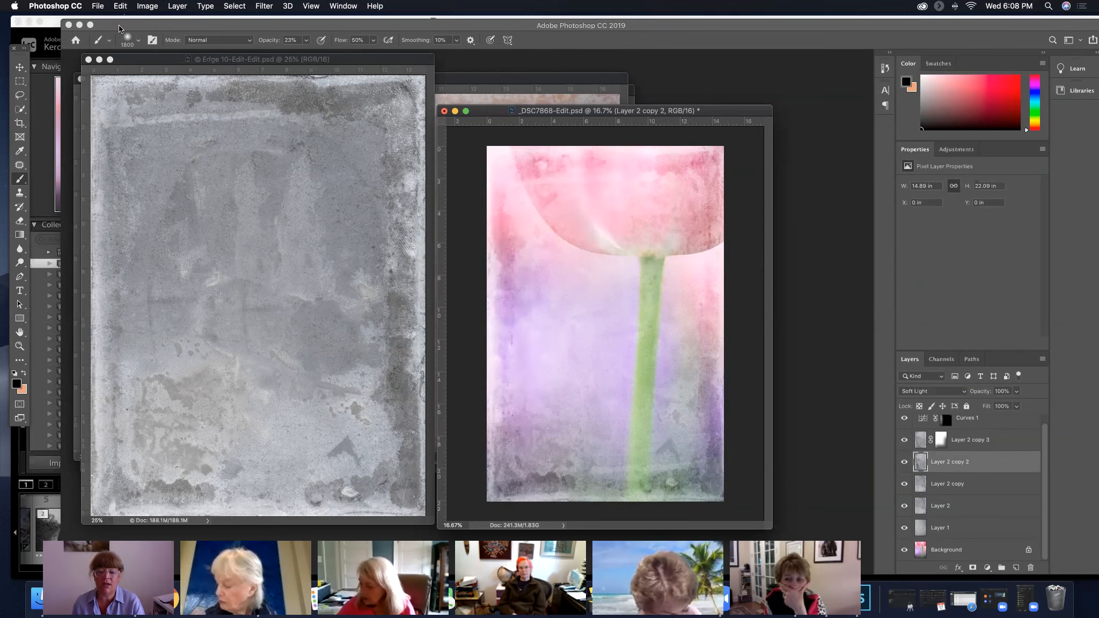
{"action": "left_click", "coordinate": [120, 6]}
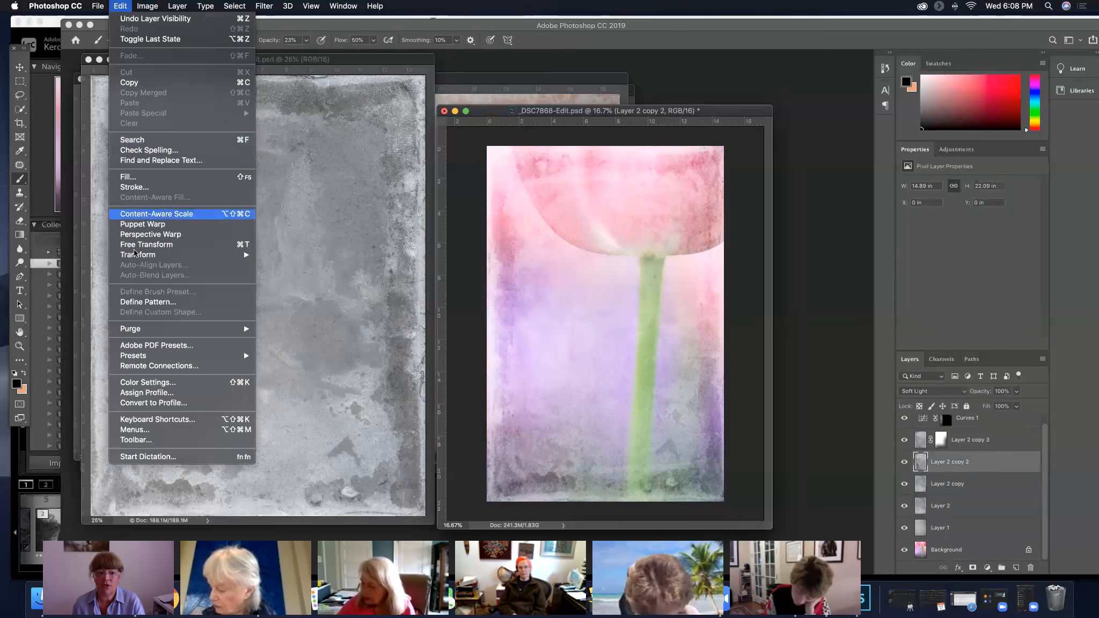
{"action": "mouse_move", "coordinate": [139, 254]}
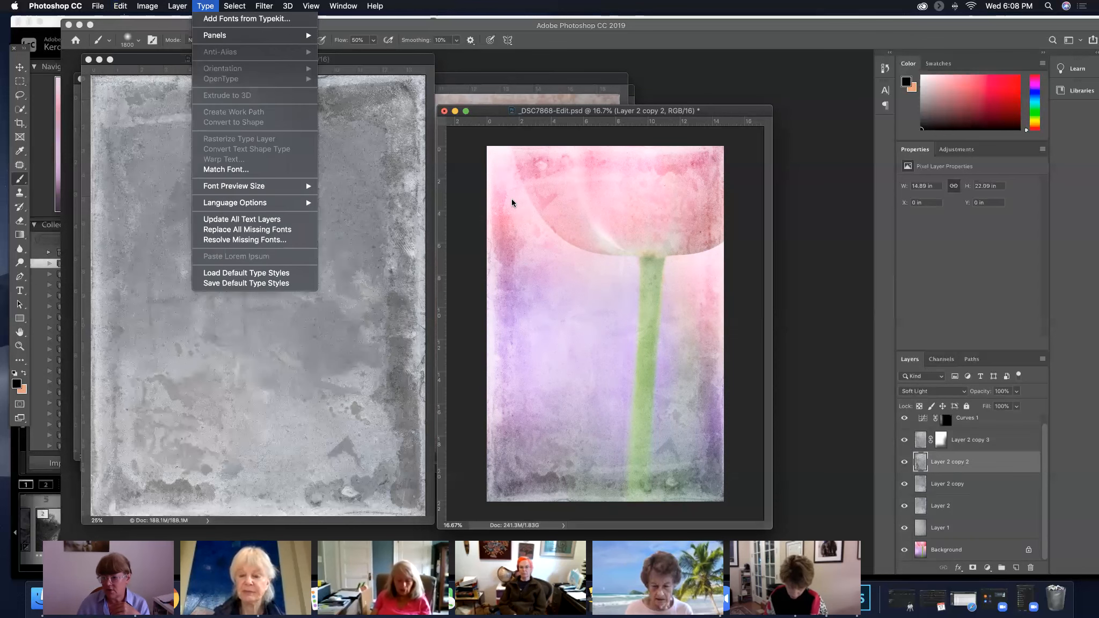
Select the Curves 1 adjustment layer and delete it
{"action": "left_click", "coordinate": [1002, 422]}
{"action": "left_click", "coordinate": [1002, 422]}
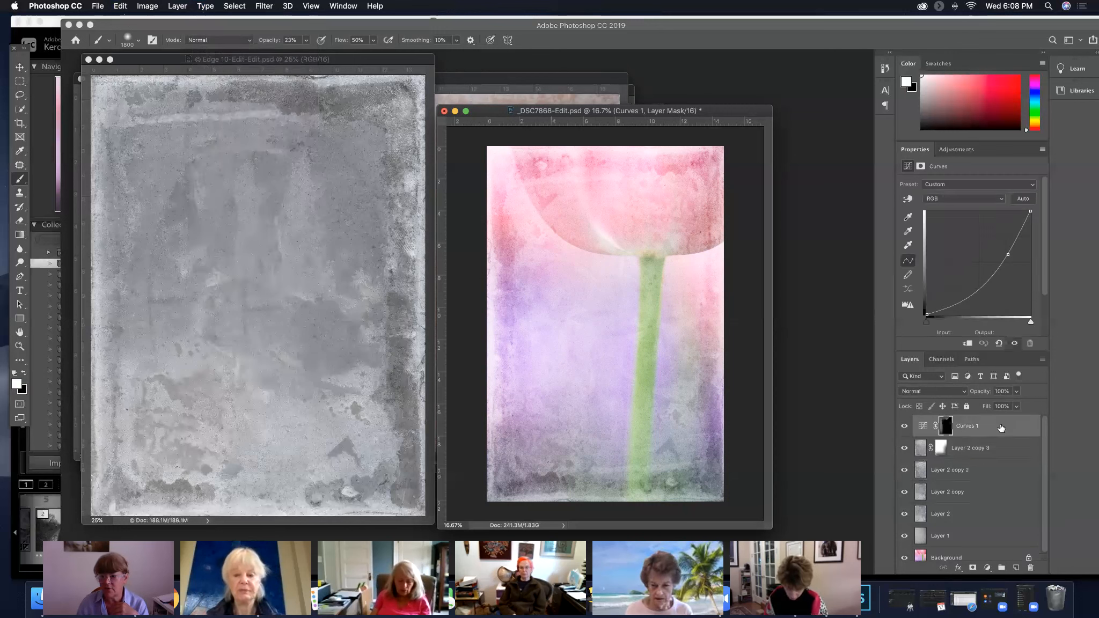
{"action": "left_click_drag", "start_coordinate": [998, 428], "coordinate": [1035, 574]}
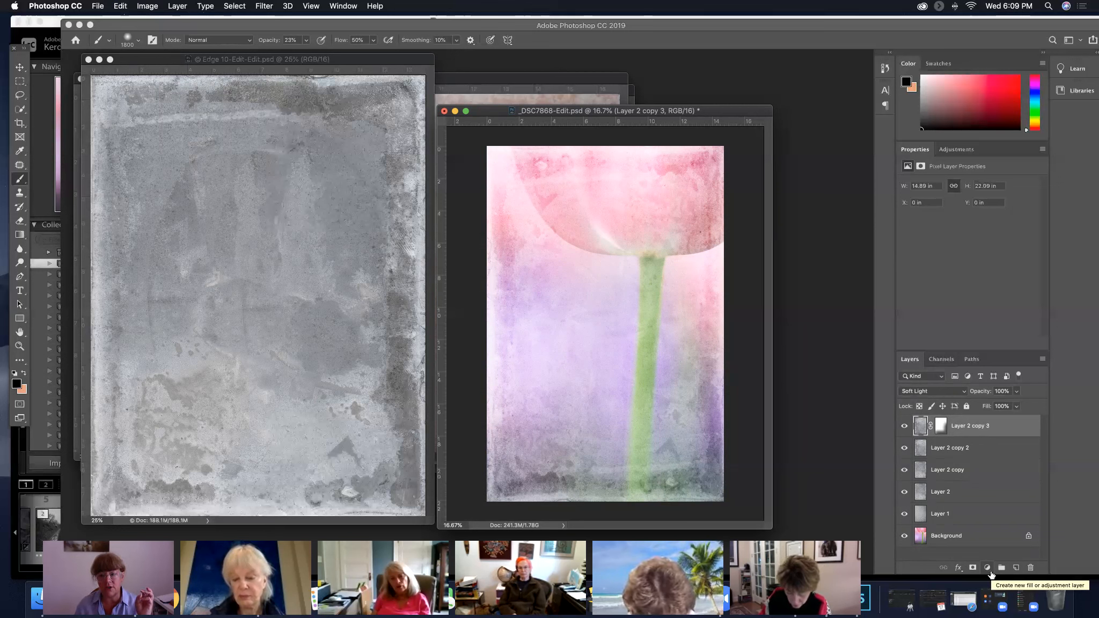
Add a new Curves adjustment layer above Layer 2 copy 3 and pull the curve down to input 195, output 131
{"action": "left_click", "coordinate": [989, 571]}
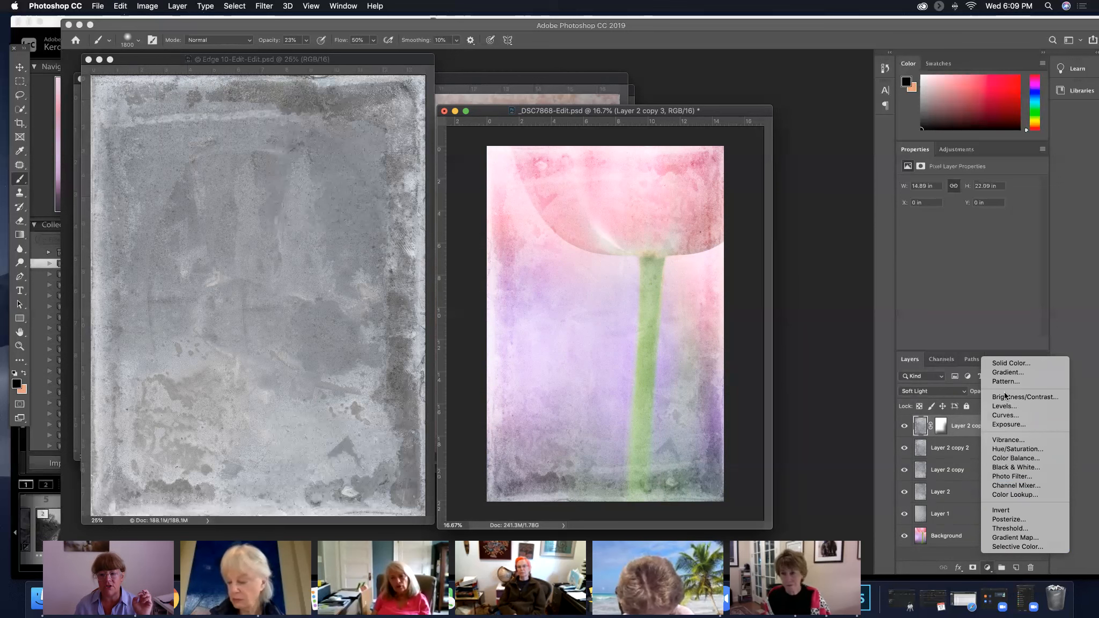
{"action": "left_click", "coordinate": [1003, 416]}
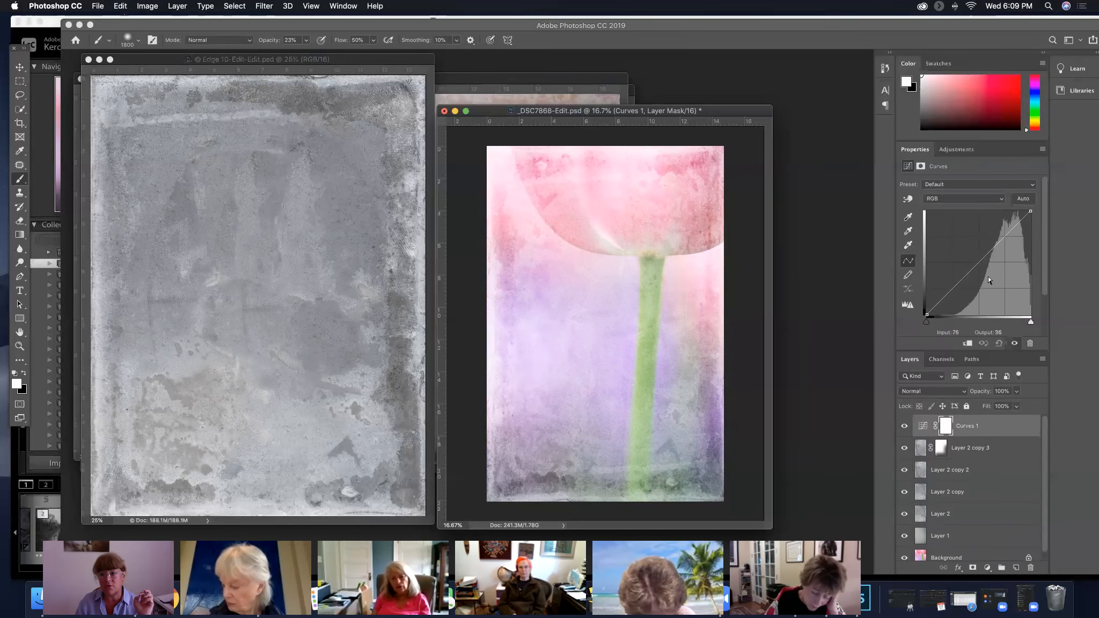
{"action": "left_click_drag", "start_coordinate": [1004, 234], "coordinate": [1006, 260]}
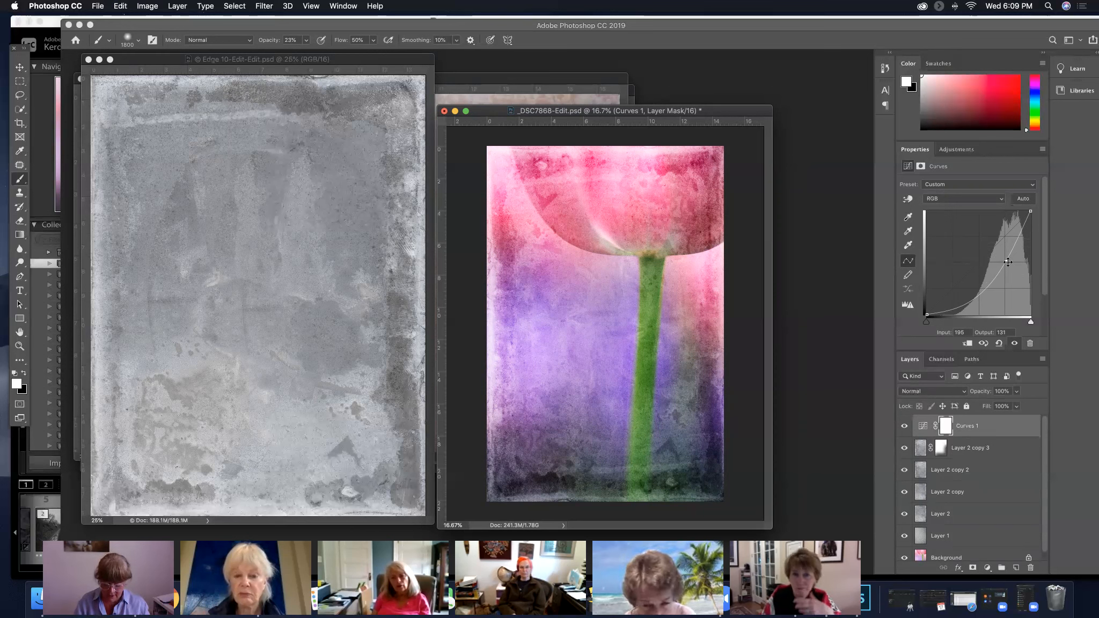
Invert the Curves 1 mask, invert it back to white, and add a Levels adjustment layer above Curves 1
{"action": "key", "text": "super+i"}
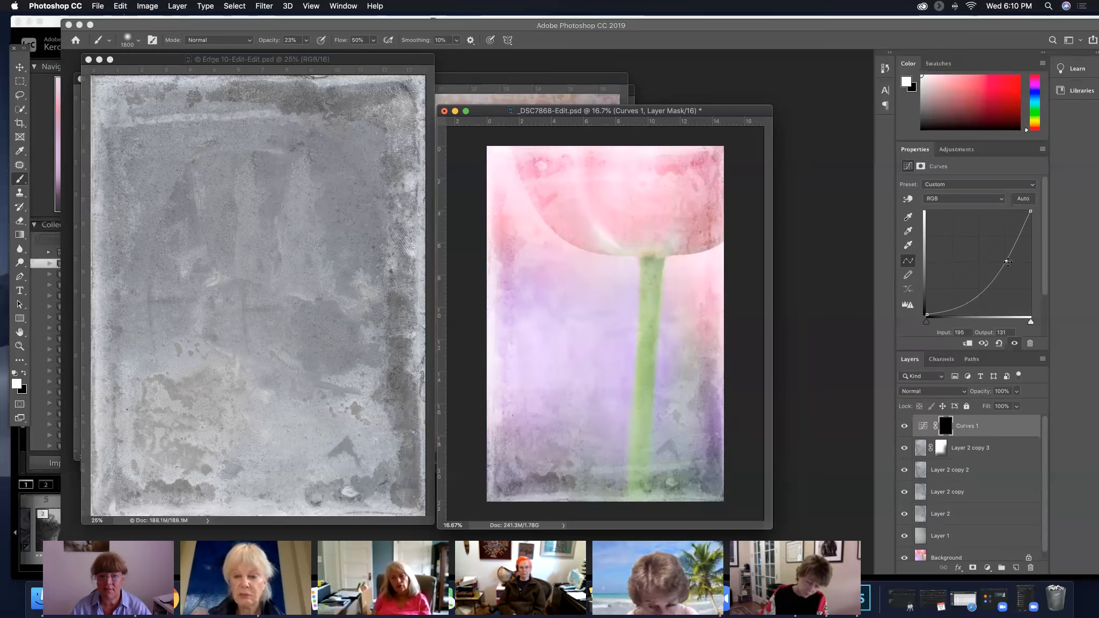
{"action": "key", "text": "super+i"}
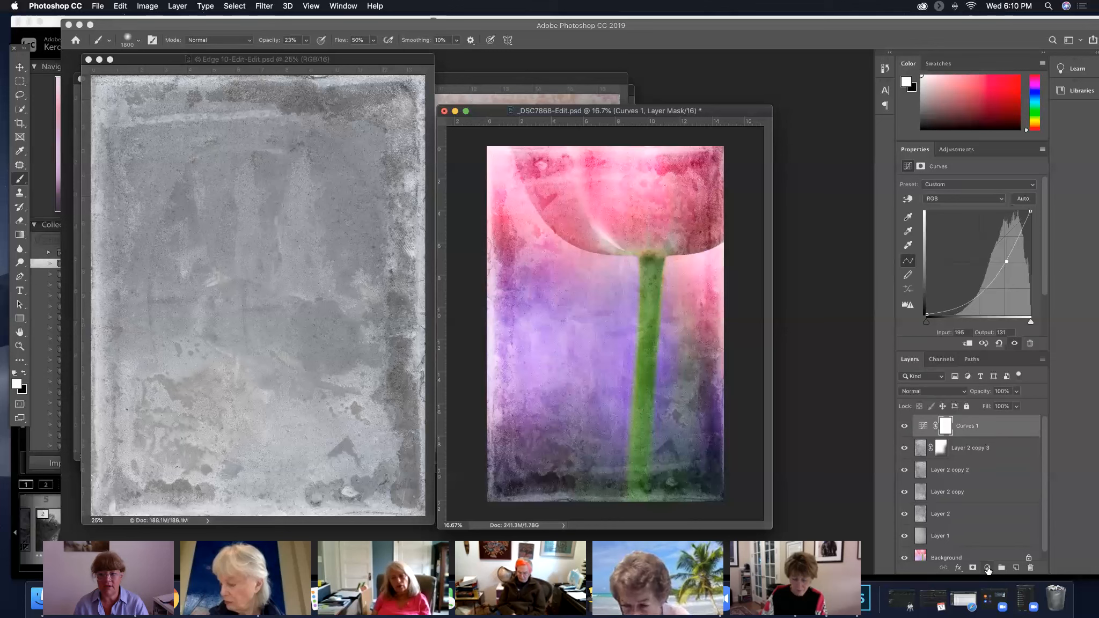
{"action": "left_click", "coordinate": [988, 568]}
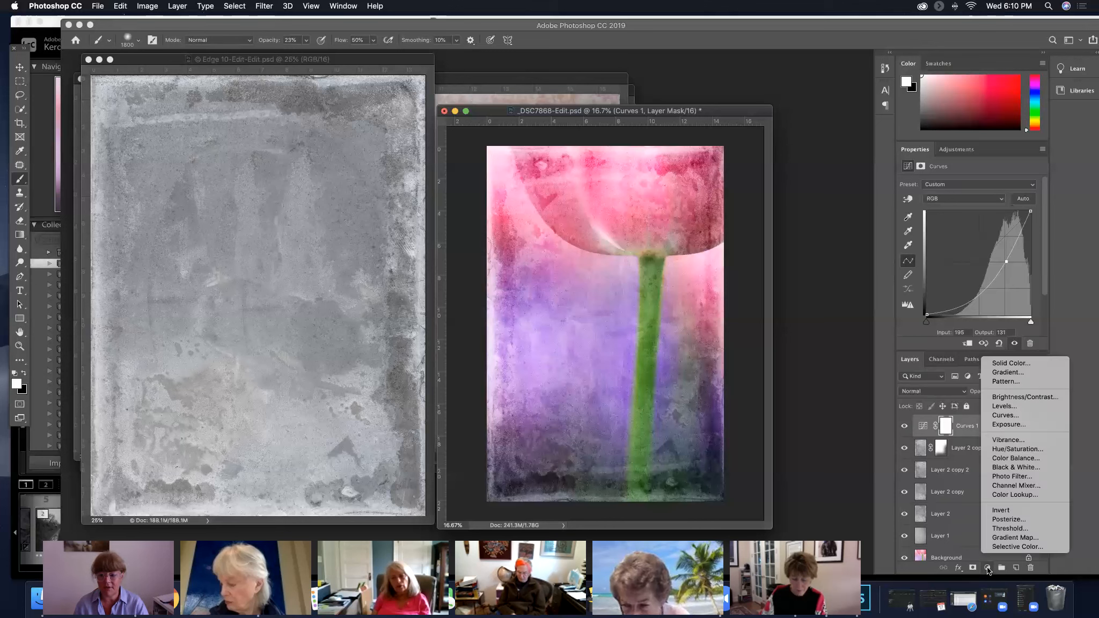
{"action": "left_click", "coordinate": [1005, 406]}
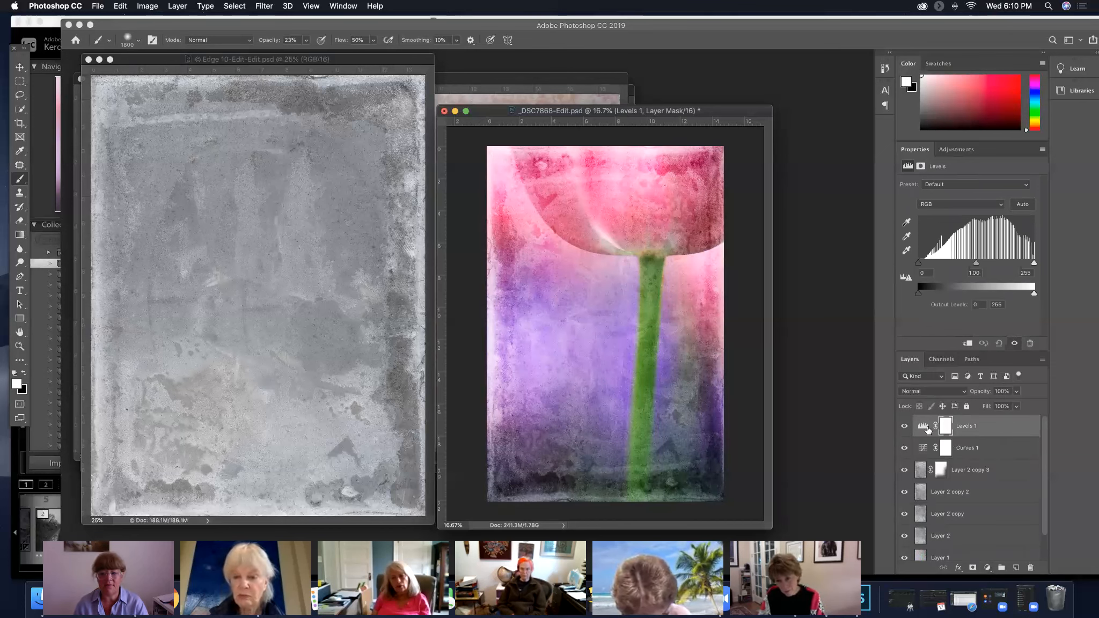
Invert the Curves 1 mask to black and paint white along the photo's left edge to restore the darkening there
{"action": "left_click", "coordinate": [992, 453]}
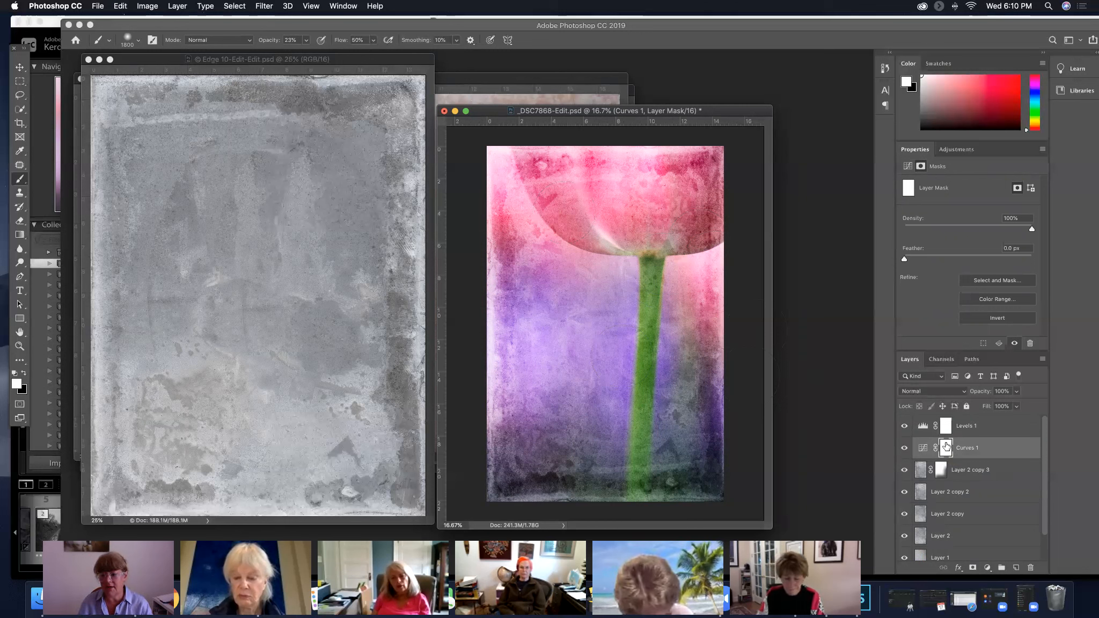
{"action": "key", "text": "super+i"}
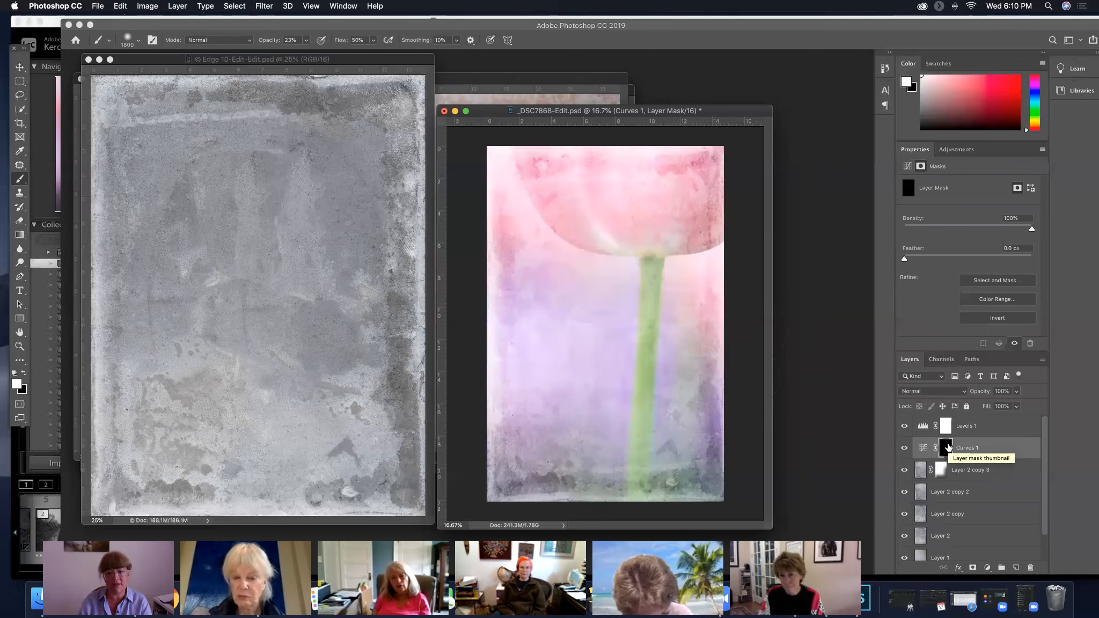
{"action": "left_click", "coordinate": [923, 449]}
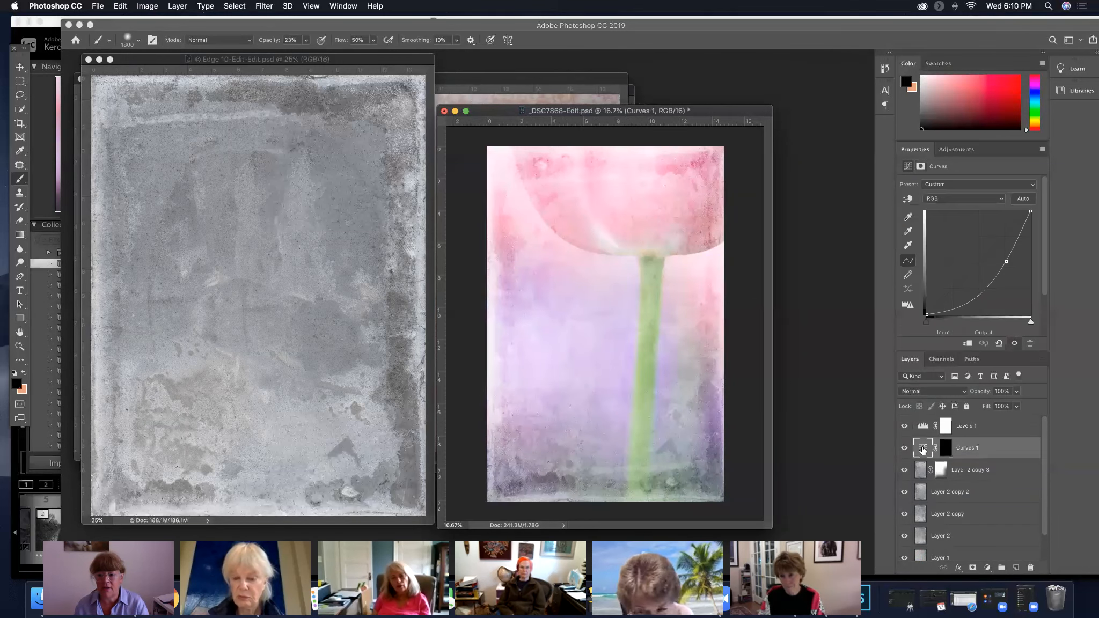
{"action": "left_click", "coordinate": [950, 453]}
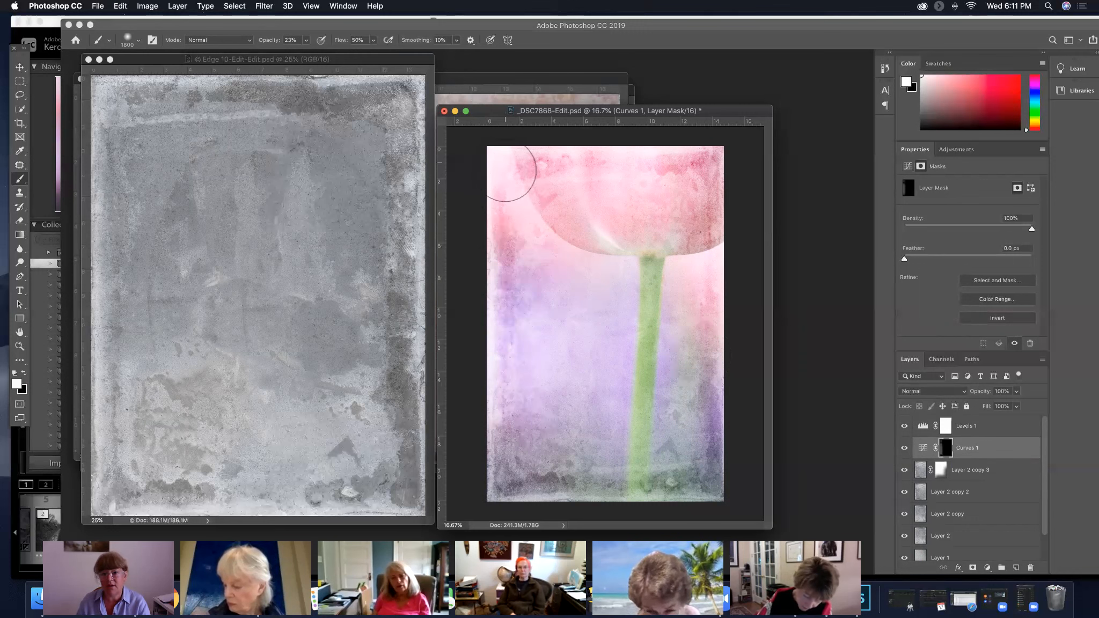
{"action": "mouse_move", "coordinate": [506, 359]}
{"action": "left_mouse_down"}
{"action": "mouse_move", "coordinate": [523, 412]}
{"action": "mouse_move", "coordinate": [509, 402]}
{"action": "mouse_move", "coordinate": [506, 171]}
{"action": "mouse_move", "coordinate": [527, 341]}
{"action": "mouse_move", "coordinate": [523, 193]}
{"action": "mouse_move", "coordinate": [509, 171]}
{"action": "mouse_move", "coordinate": [643, 160]}
{"action": "mouse_move", "coordinate": [582, 154]}
{"action": "mouse_move", "coordinate": [644, 159]}
{"action": "mouse_move", "coordinate": [495, 167]}
{"action": "mouse_move", "coordinate": [532, 265]}
{"action": "mouse_move", "coordinate": [511, 435]}
{"action": "left_mouse_up"}
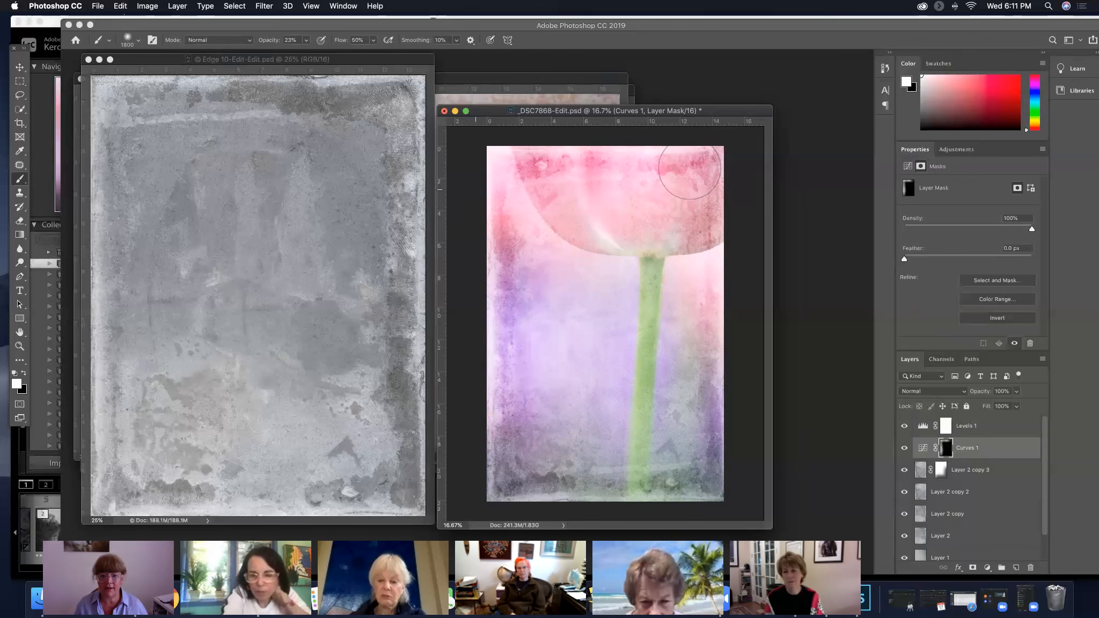
Hide Layer 2 copy, Layer 2 copy 2 and Layer 2 copy 3 to compare the texture effect, and show all three again
{"action": "left_click", "coordinate": [956, 536]}
{"action": "left_click", "coordinate": [905, 513]}
{"action": "left_click", "coordinate": [904, 492]}
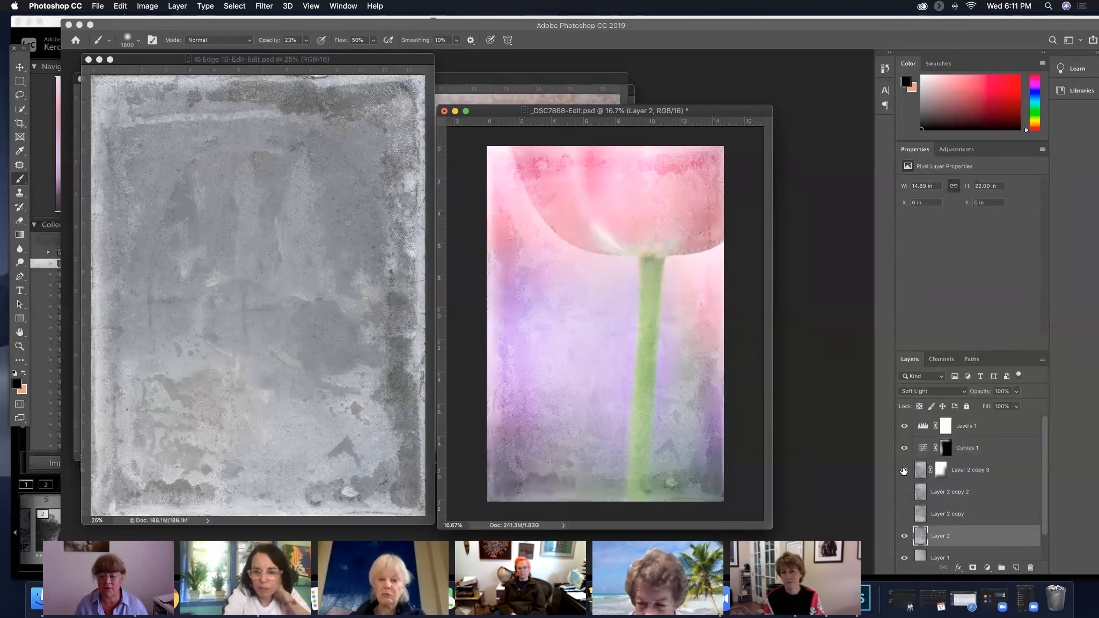
{"action": "left_click", "coordinate": [904, 471]}
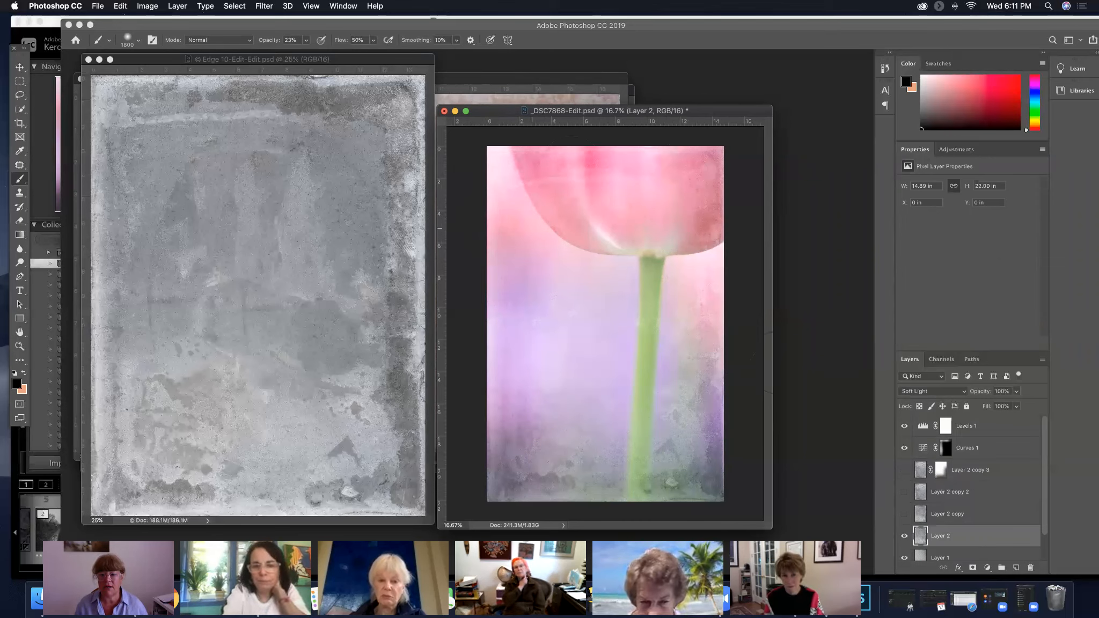
{"action": "left_click", "coordinate": [904, 513]}
{"action": "left_click", "coordinate": [904, 475]}
{"action": "left_click", "coordinate": [904, 492]}
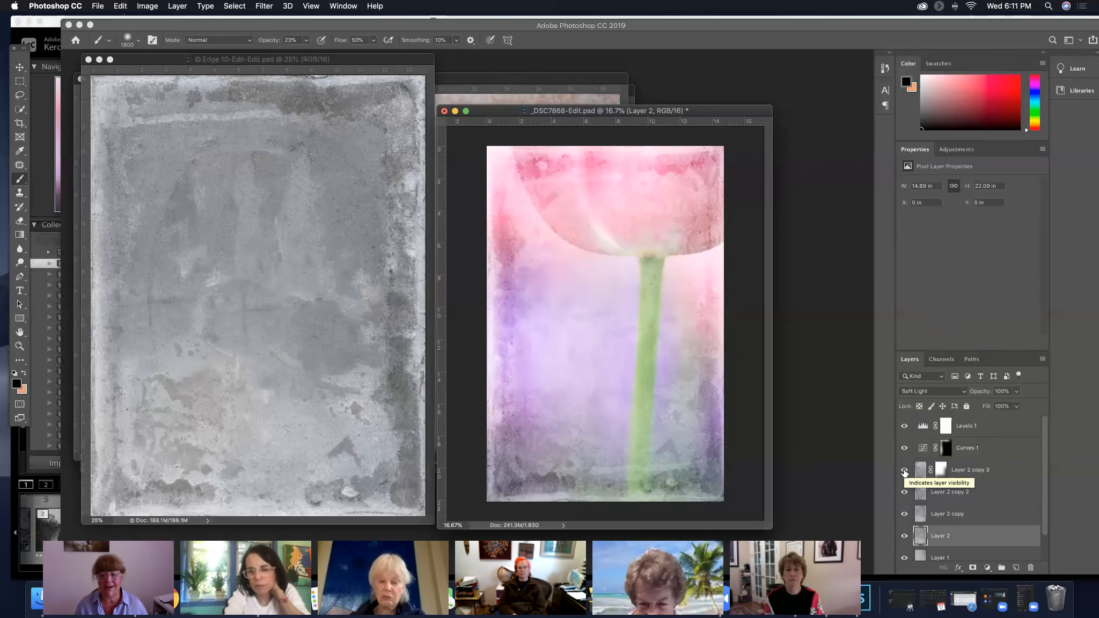
Delete the Levels 1 adjustment layer and add a new empty layer above Curves 1
{"action": "left_click_drag", "start_coordinate": [1011, 430], "coordinate": [1031, 568]}
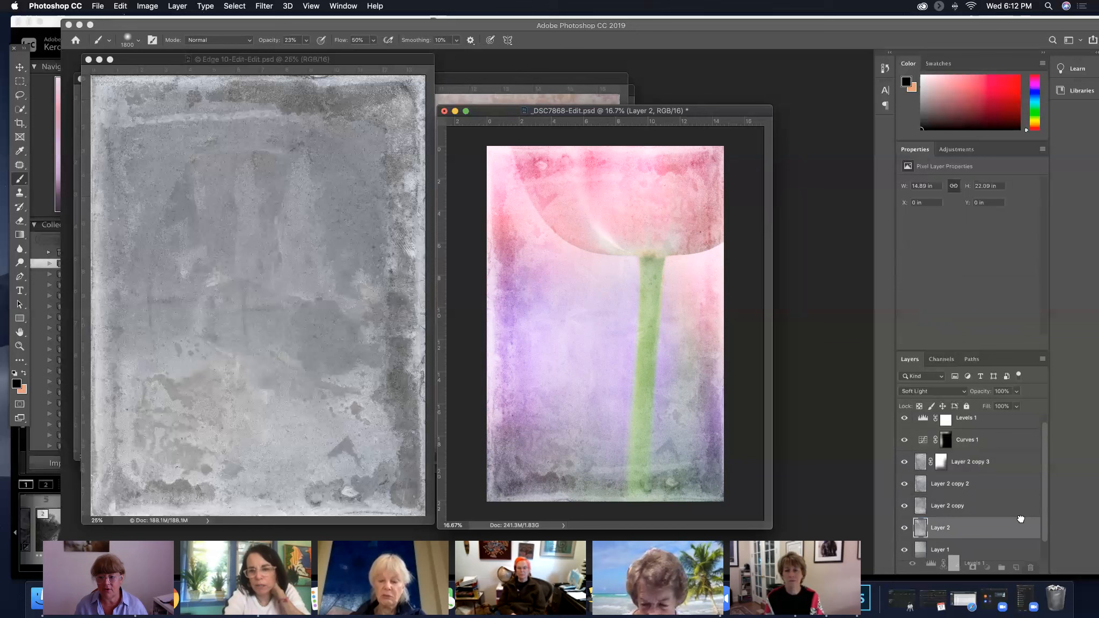
{"action": "left_click", "coordinate": [994, 426]}
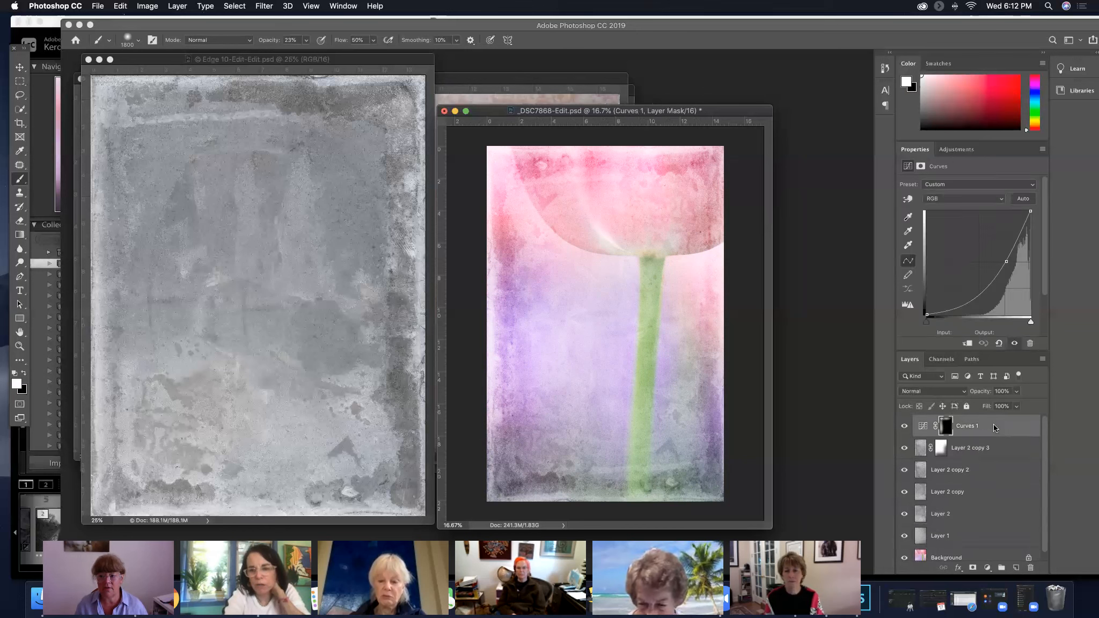
{"action": "left_click", "coordinate": [1017, 568]}
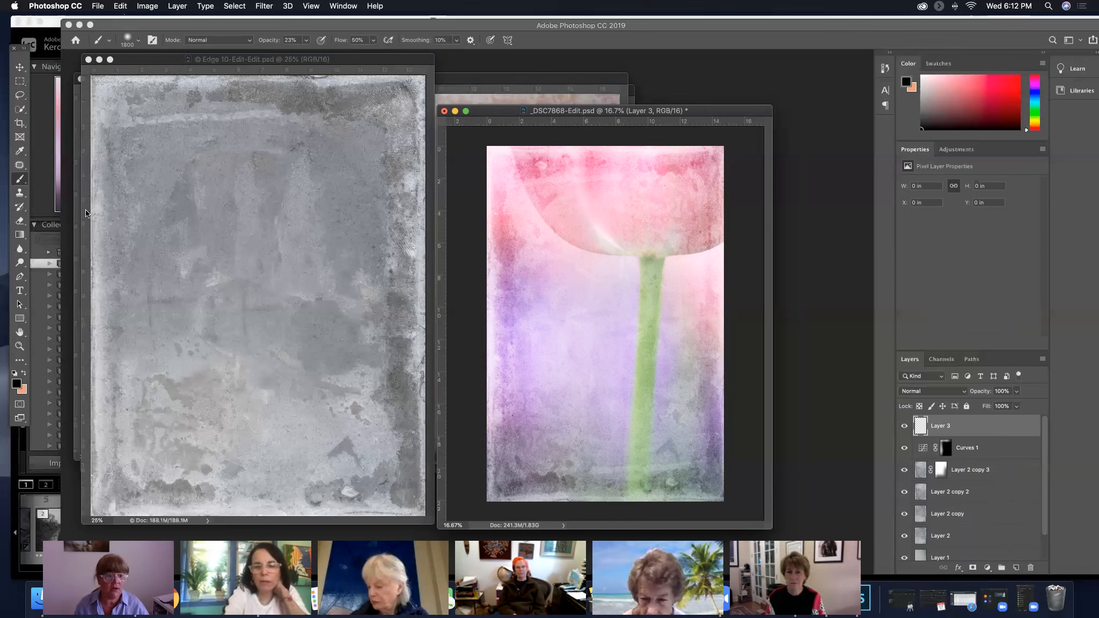
Disable the Curves 1 layer mask to compare the full darkening with the masked version, and enable it again
{"action": "left_click", "coordinate": [19, 194]}
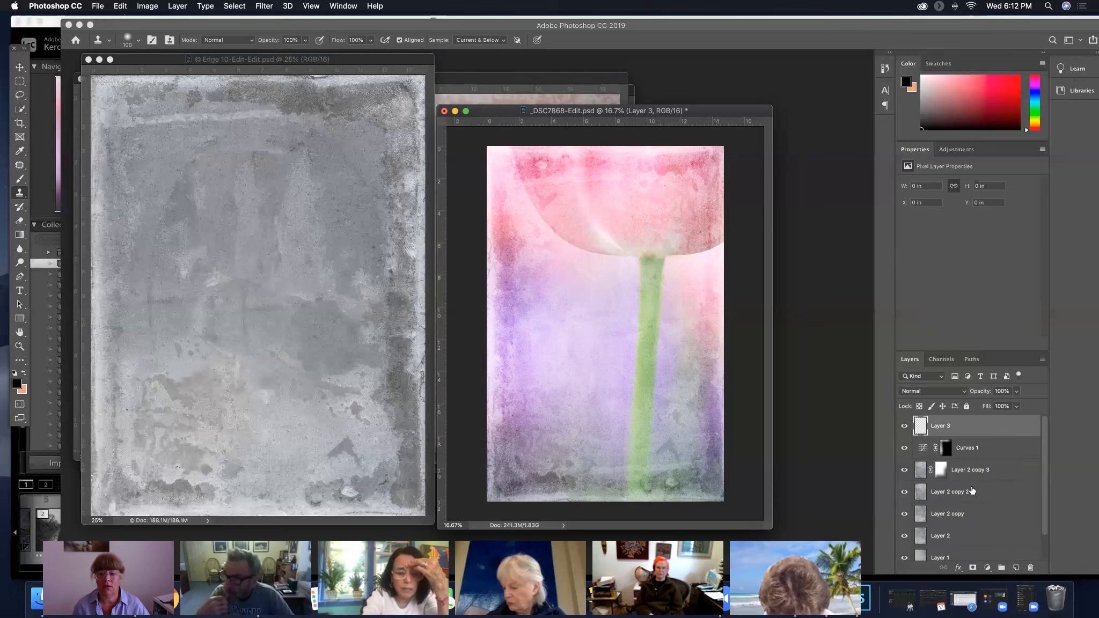
{"action": "left_click", "coordinate": [941, 471]}
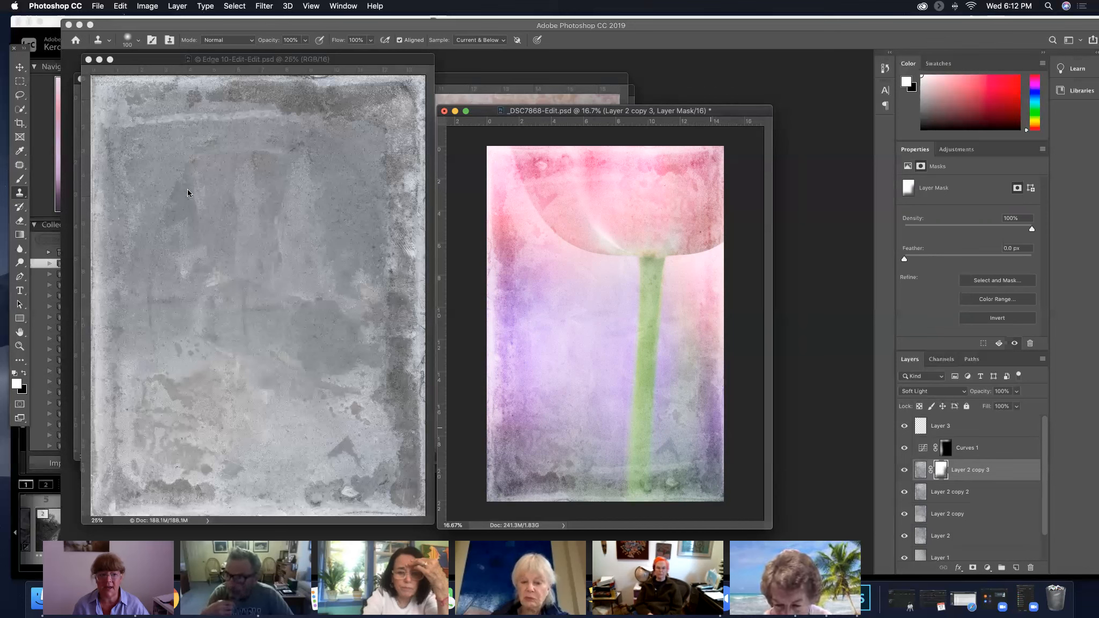
{"action": "left_click", "coordinate": [20, 67]}
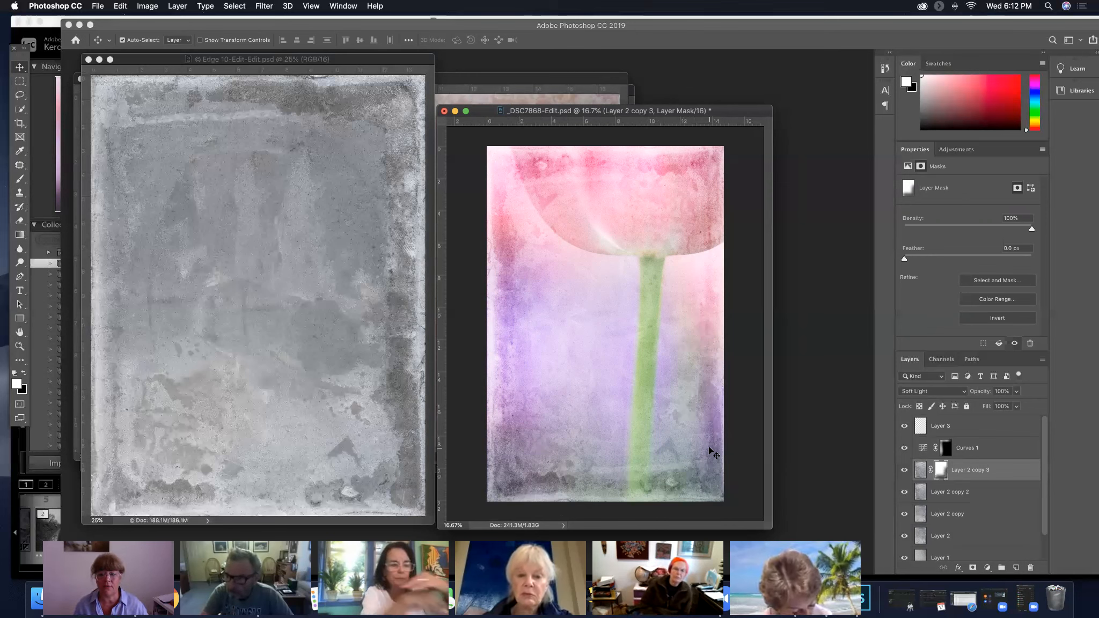
{"action": "left_click", "coordinate": [971, 449]}
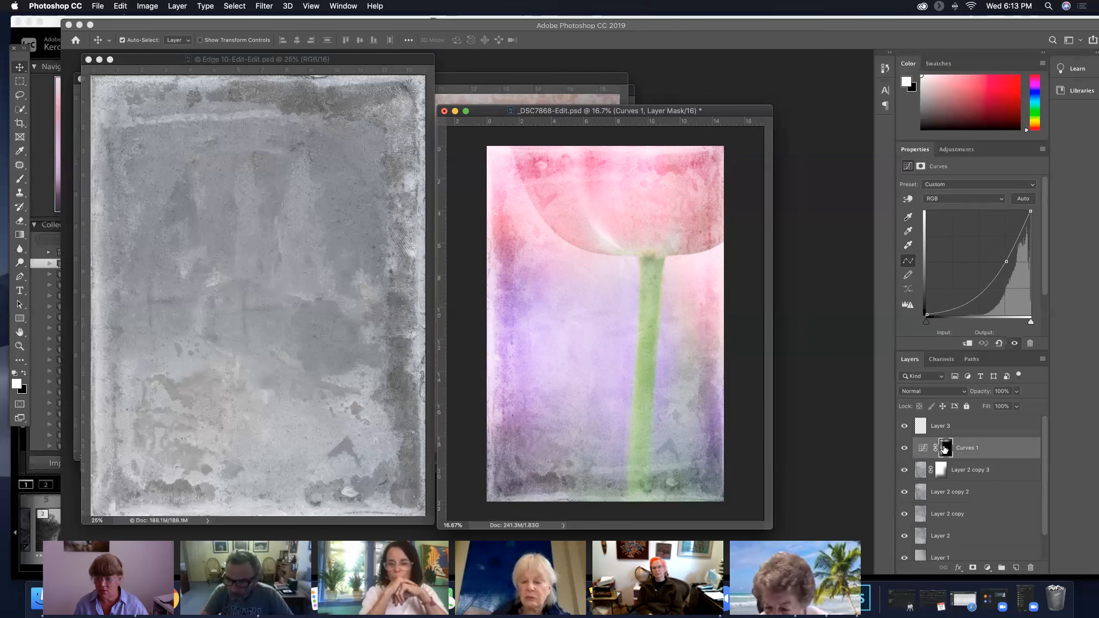
{"action": "right_click", "coordinate": [946, 449]}
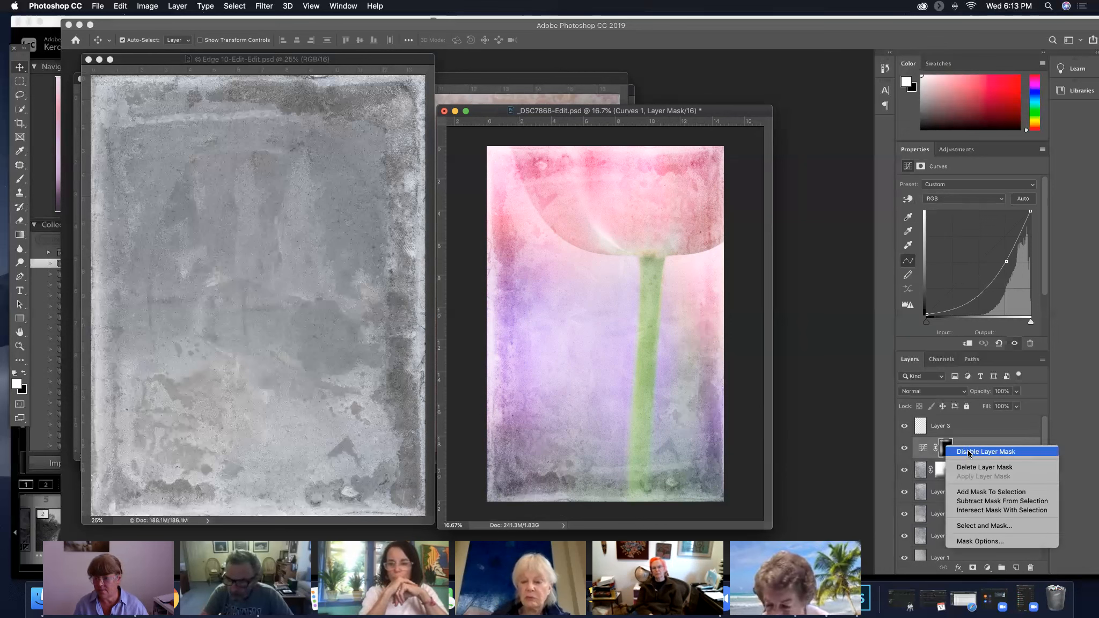
{"action": "left_click", "coordinate": [973, 453]}
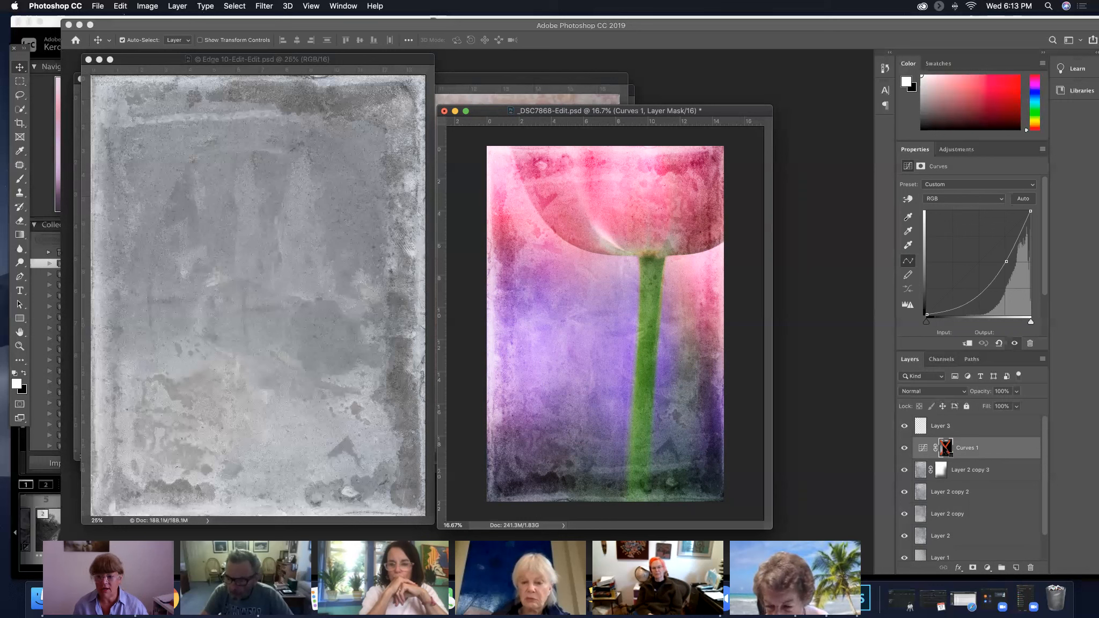
{"action": "right_click", "coordinate": [951, 449]}
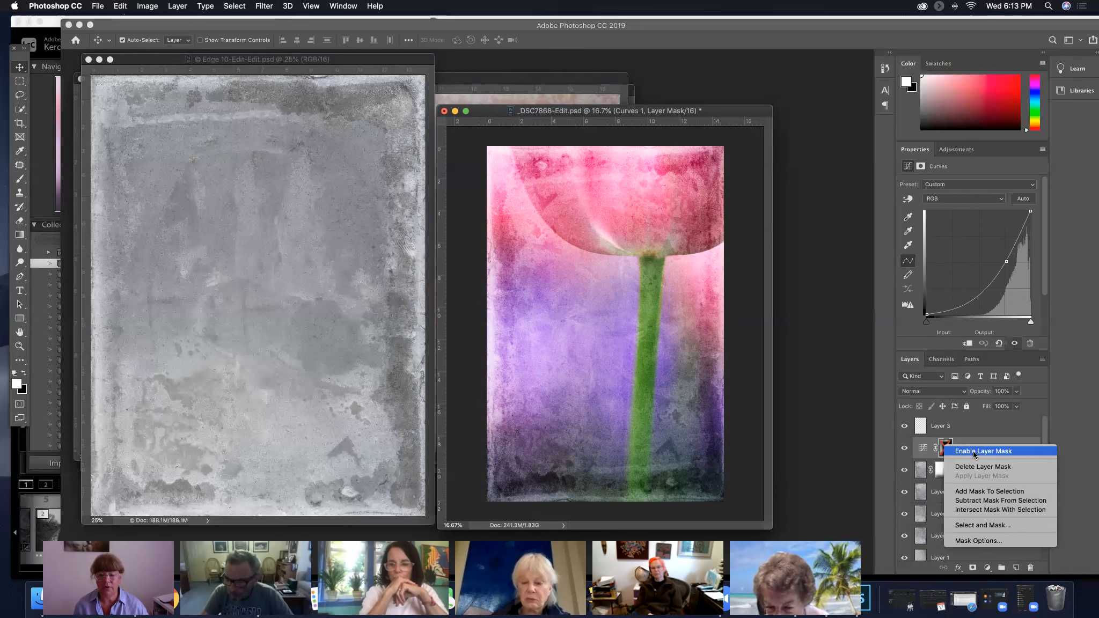
{"action": "left_click", "coordinate": [976, 454]}
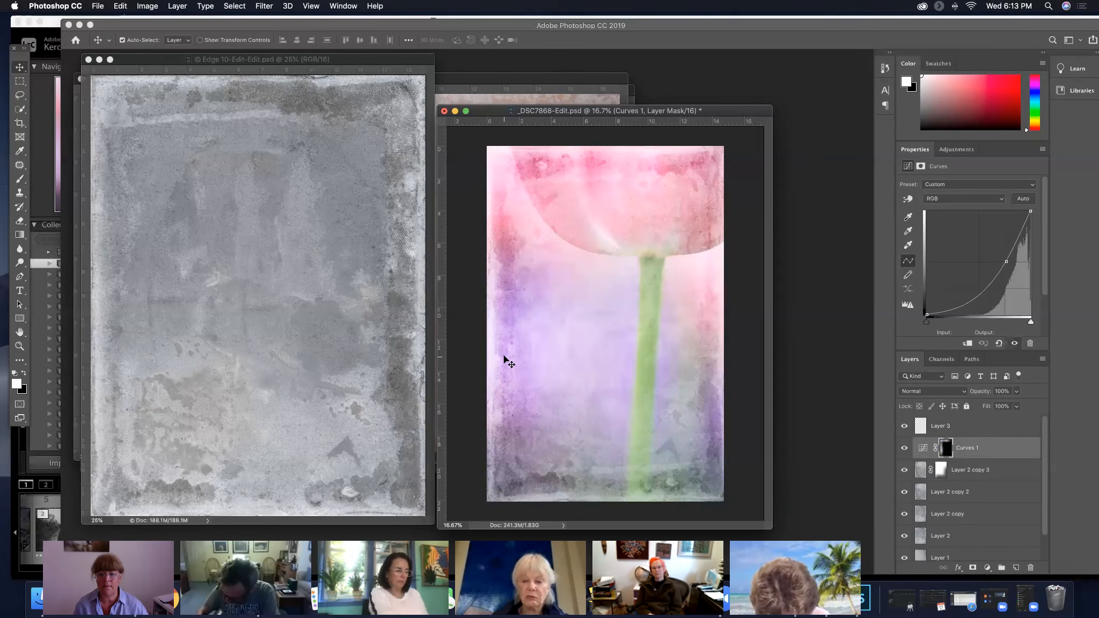
On Layer 3, clone clean petal texture over the pale horizontal band in the upper tulip petal using a 400-pixel Clone Stamp
{"action": "left_click", "coordinate": [973, 428]}
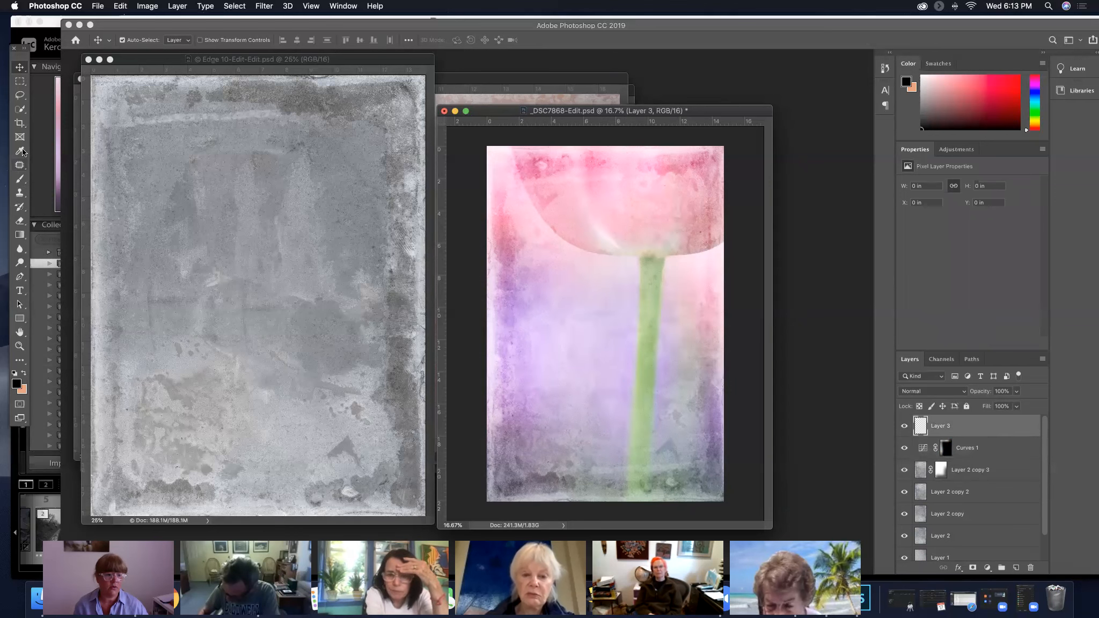
{"action": "left_click", "coordinate": [25, 194]}
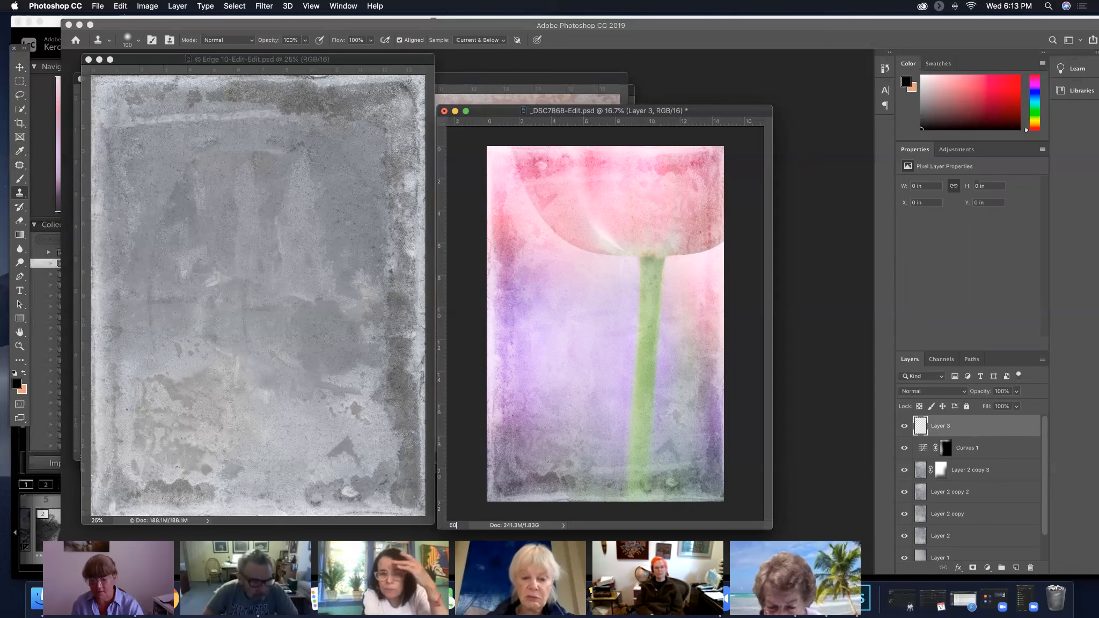
{"action": "type", "text": "50"}
{"action": "key", "text": "Return"}
{"action": "left_click_drag", "start_coordinate": [604, 226], "coordinate": [602, 408]}
{"action": "left_click_drag", "start_coordinate": [702, 274], "coordinate": [683, 278]}
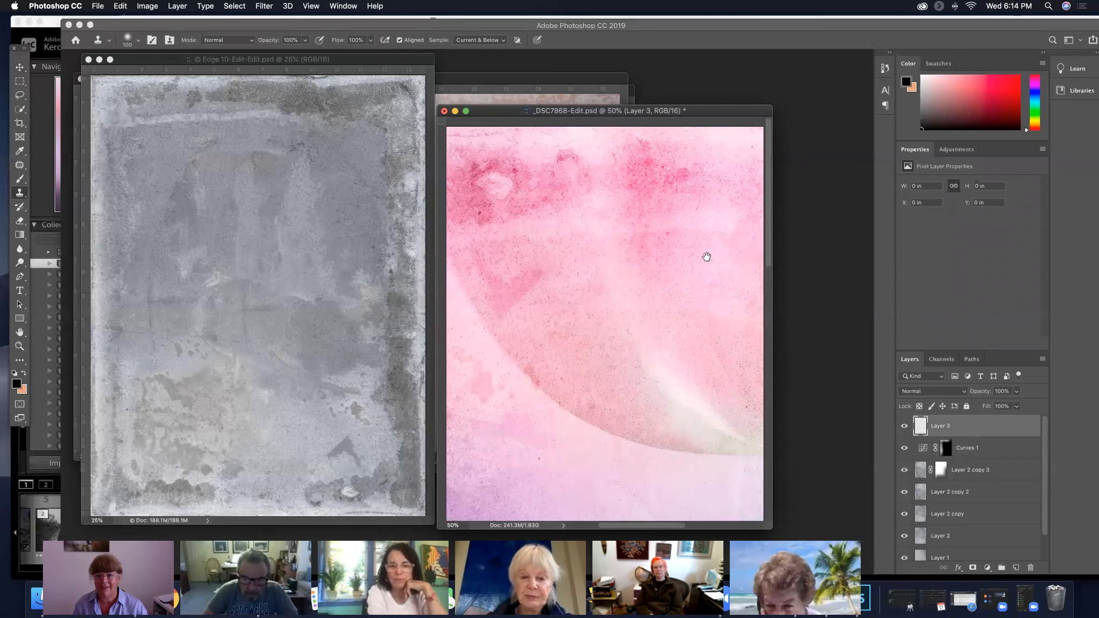
{"action": "key", "text": "bracketright"}
{"action": "key", "text": "bracketright"}
{"action": "key", "text": "bracketright"}
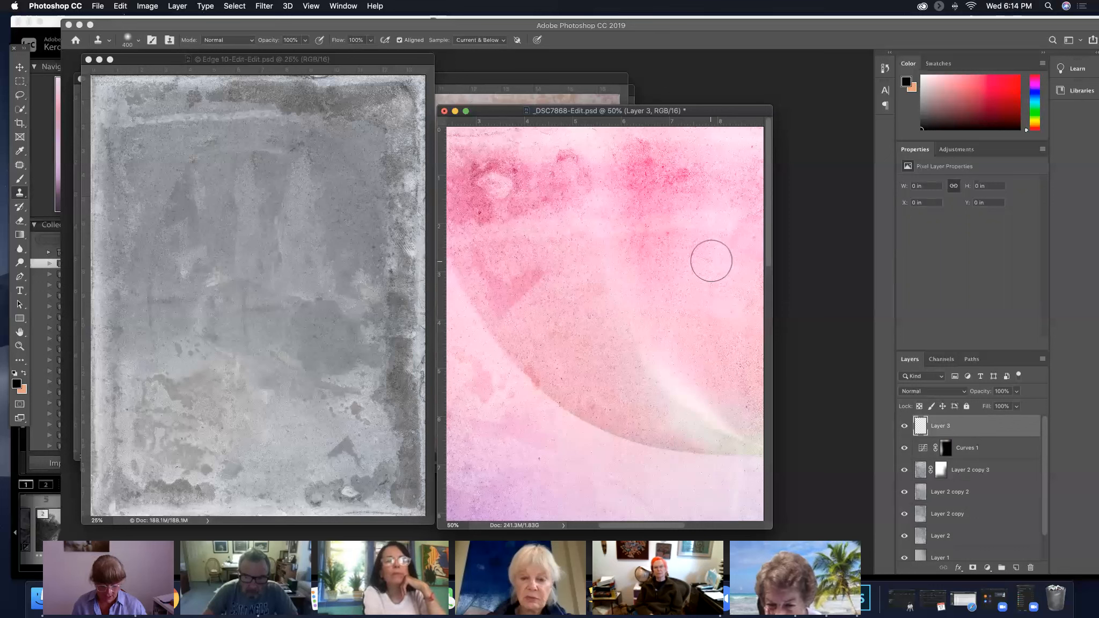
{"action": "key", "text": "alt"}
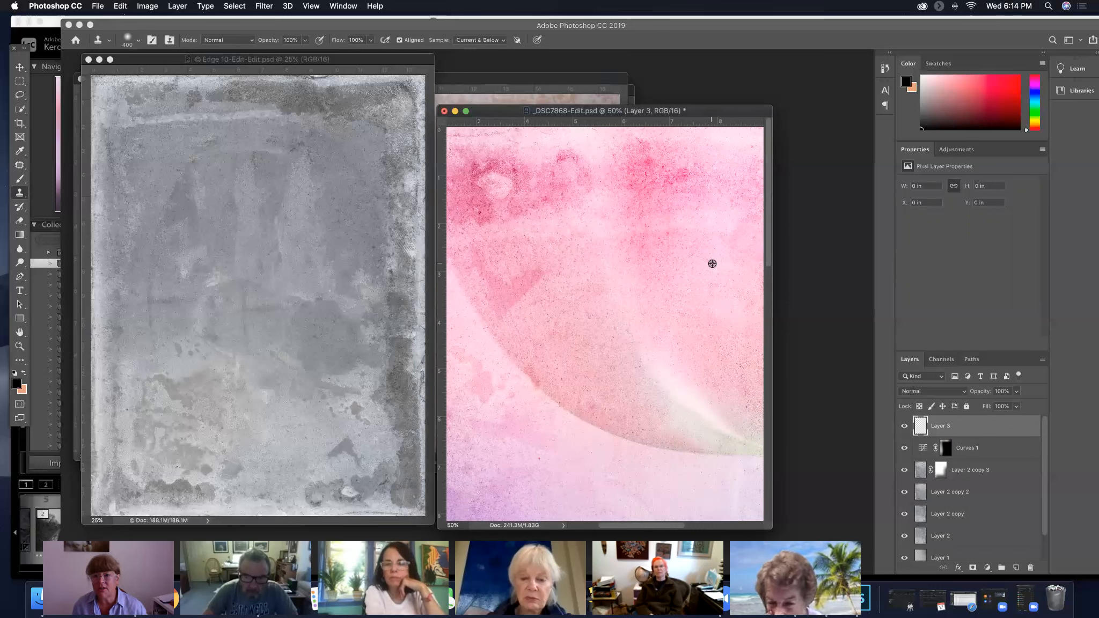
{"action": "left_click", "coordinate": [711, 263], "text": "alt"}
{"action": "left_click", "coordinate": [717, 220]}
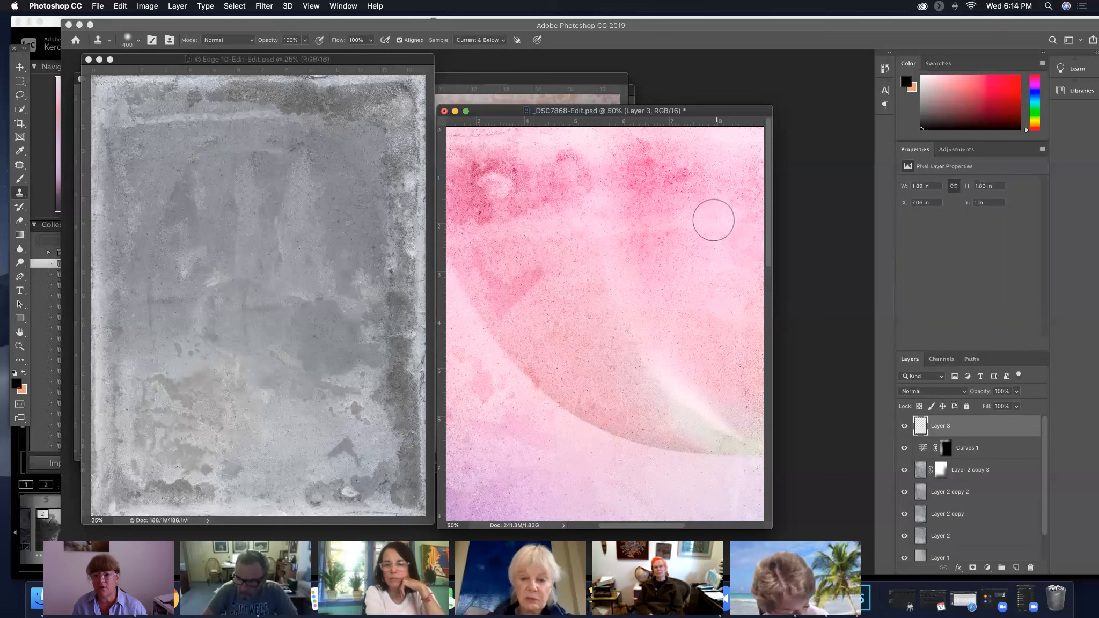
{"action": "mouse_move", "coordinate": [694, 221]}
{"action": "left_mouse_down"}
{"action": "mouse_move", "coordinate": [727, 221]}
{"action": "mouse_move", "coordinate": [722, 211]}
{"action": "mouse_move", "coordinate": [722, 233]}
{"action": "left_mouse_up"}
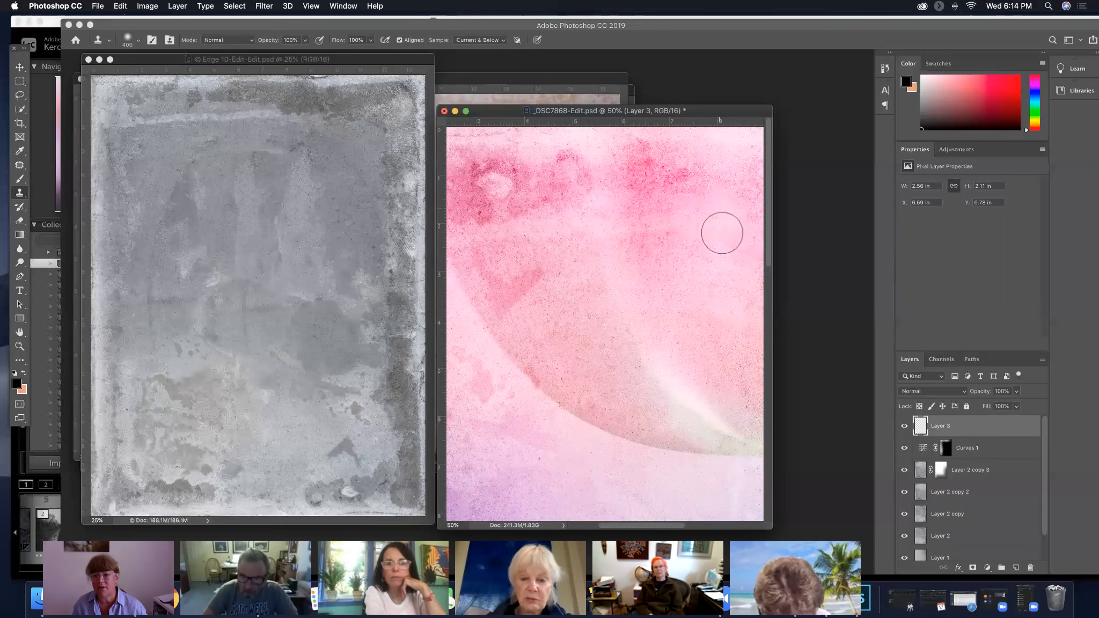
Clone petal texture over the texture band's edge between the petal's dark upper patches and its middle
{"action": "left_click", "coordinate": [559, 258], "text": "alt"}
{"action": "mouse_move", "coordinate": [559, 244]}
{"action": "left_mouse_down"}
{"action": "mouse_move", "coordinate": [540, 226]}
{"action": "mouse_move", "coordinate": [494, 231]}
{"action": "mouse_move", "coordinate": [570, 273]}
{"action": "left_mouse_up"}
{"action": "left_click", "coordinate": [589, 236], "text": "alt"}
{"action": "left_click_drag", "start_coordinate": [591, 223], "coordinate": [615, 270]}
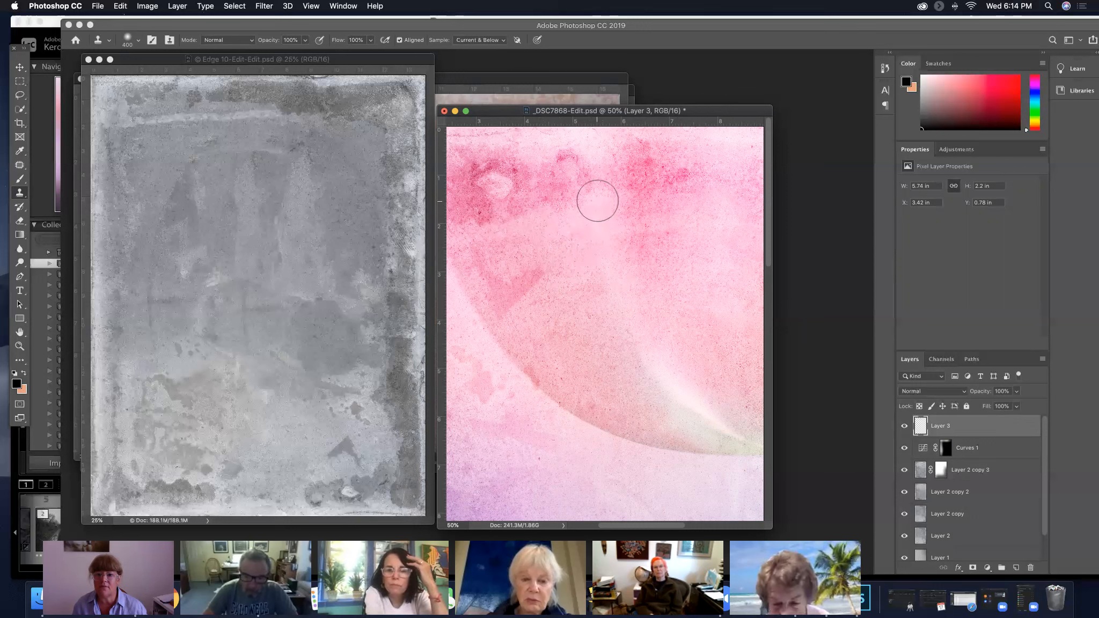
Resample nearby petal texture and clone over the remaining band marks toward the centre of the tulip
{"action": "left_click_drag", "start_coordinate": [707, 323], "coordinate": [706, 291]}
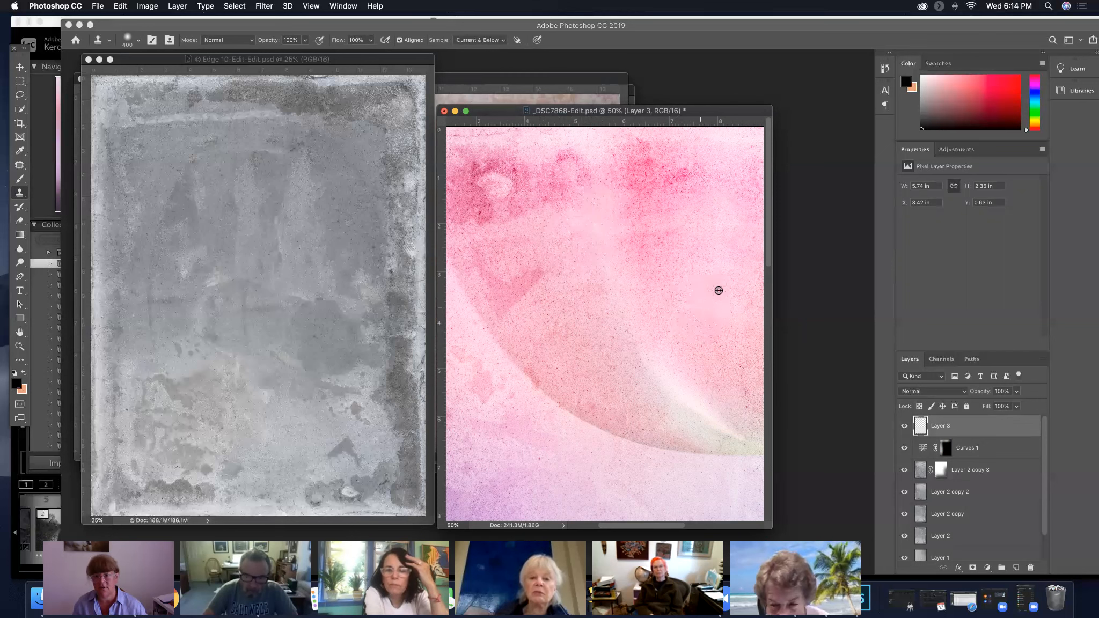
{"action": "left_click", "coordinate": [740, 254], "text": "alt"}
{"action": "left_click", "coordinate": [717, 231]}
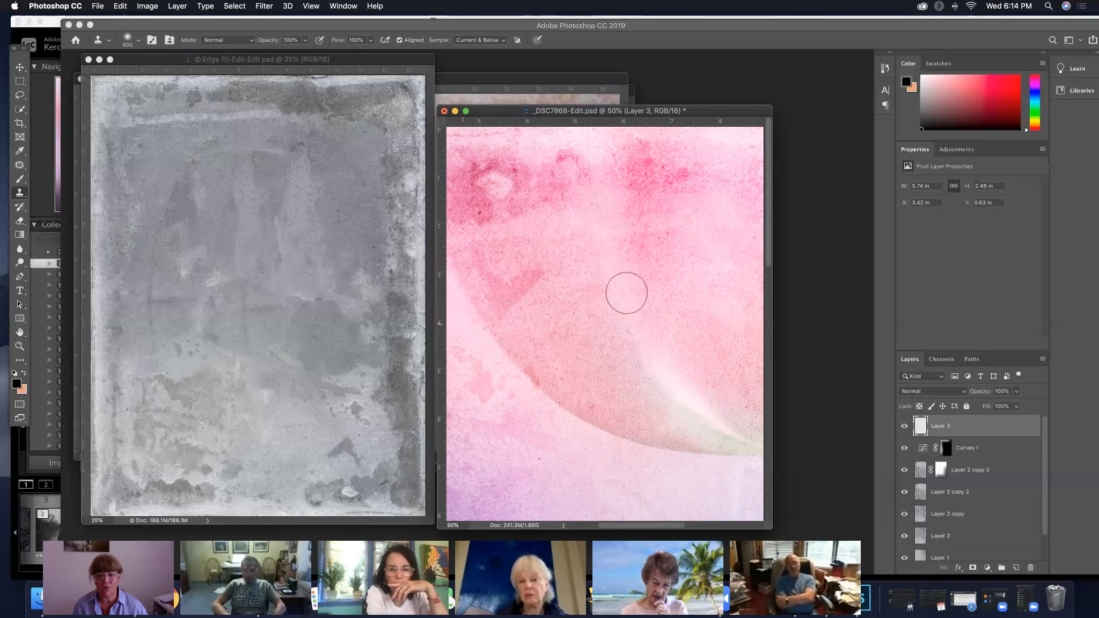
{"action": "scroll", "coordinate": [596, 300], "scroll_direction": "right", "scroll_amount": 5}
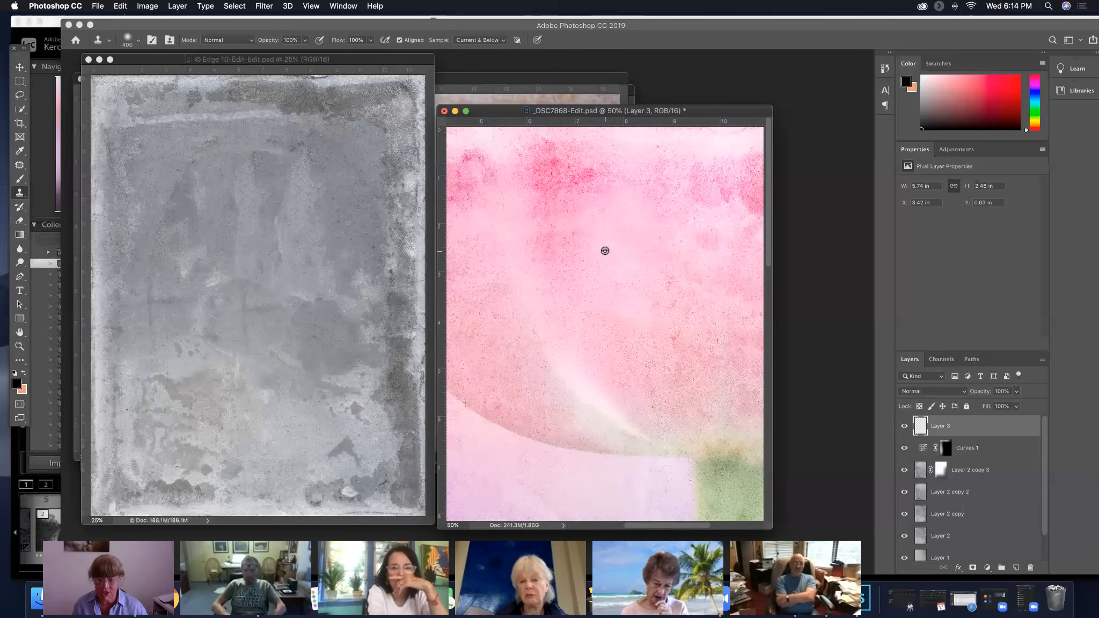
{"action": "mouse_move", "coordinate": [632, 215]}
{"action": "left_mouse_down"}
{"action": "mouse_move", "coordinate": [640, 250]}
{"action": "mouse_move", "coordinate": [578, 261]}
{"action": "left_mouse_up"}
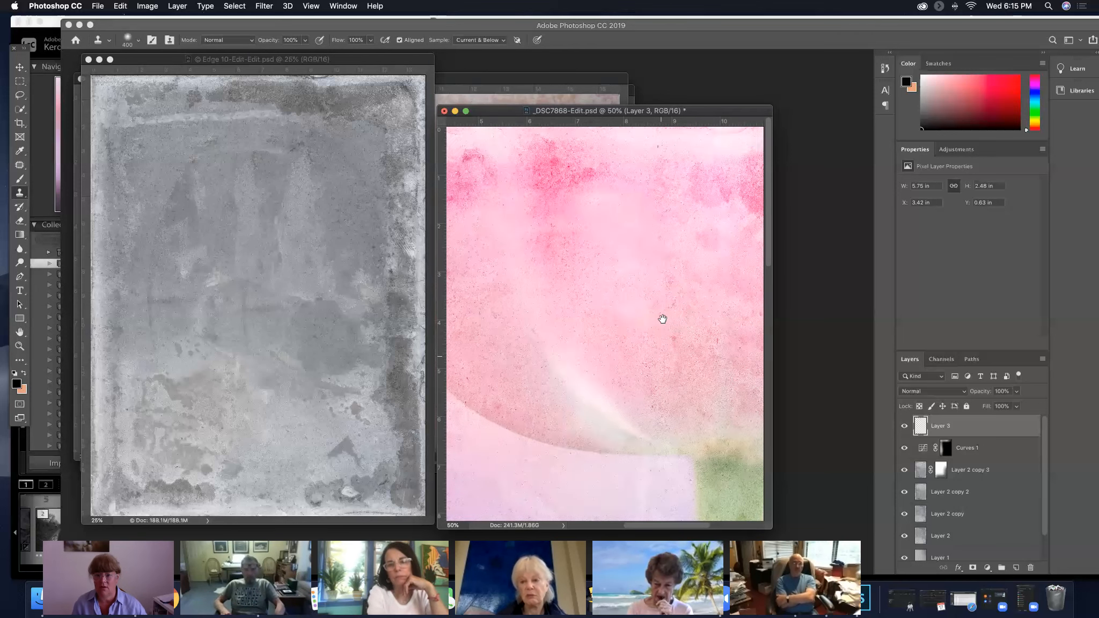
On Layer 3, clone nearby background texture over the pale horizontal band on both sides of the lower stem
{"action": "scroll", "coordinate": [660, 316], "scroll_direction": "down", "scroll_amount": 10}
{"action": "left_click_drag", "start_coordinate": [729, 487], "coordinate": [584, 333]}
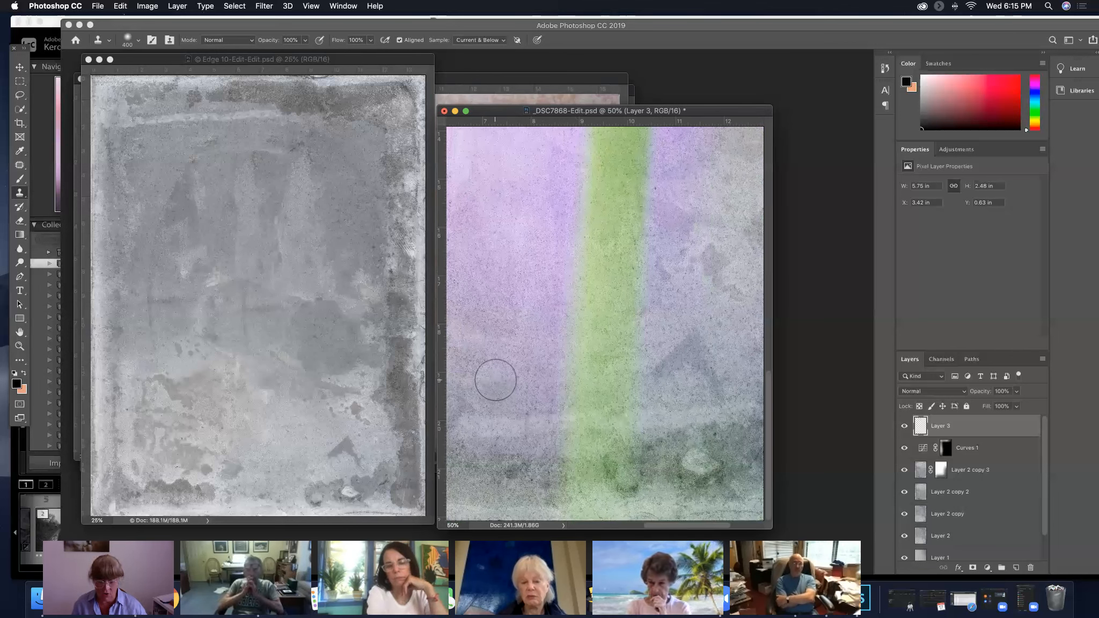
{"action": "left_click_drag", "start_coordinate": [487, 427], "coordinate": [531, 425]}
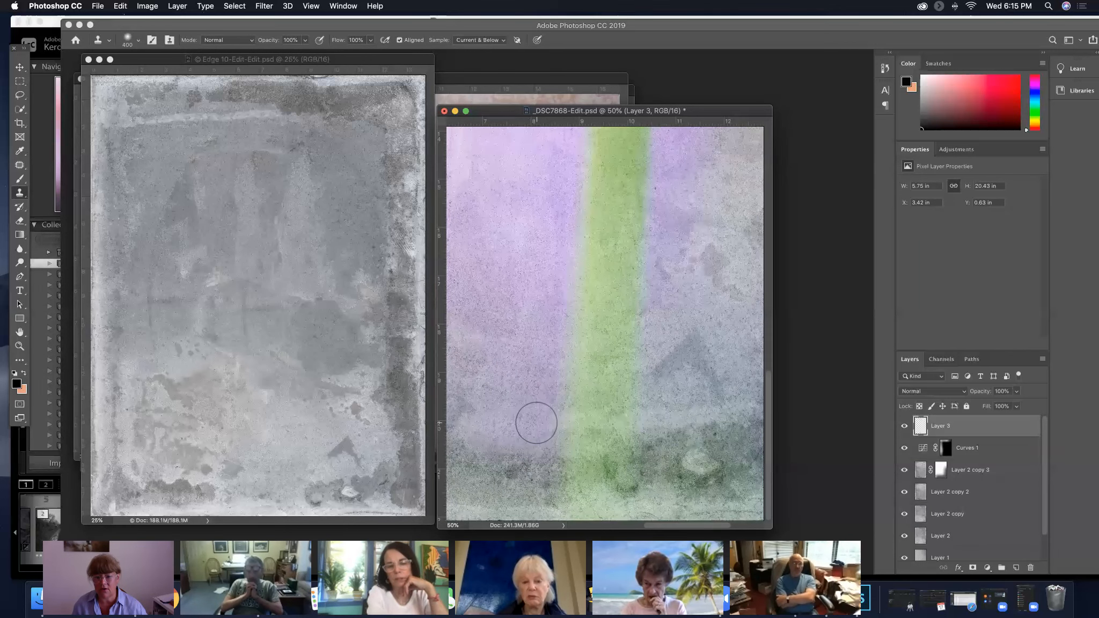
{"action": "left_click", "coordinate": [671, 390], "text": "alt"}
{"action": "mouse_move", "coordinate": [656, 421]}
{"action": "left_mouse_down"}
{"action": "mouse_move", "coordinate": [700, 410]}
{"action": "mouse_move", "coordinate": [670, 410]}
{"action": "mouse_move", "coordinate": [729, 358]}
{"action": "mouse_move", "coordinate": [701, 396]}
{"action": "mouse_move", "coordinate": [733, 356]}
{"action": "left_mouse_up"}
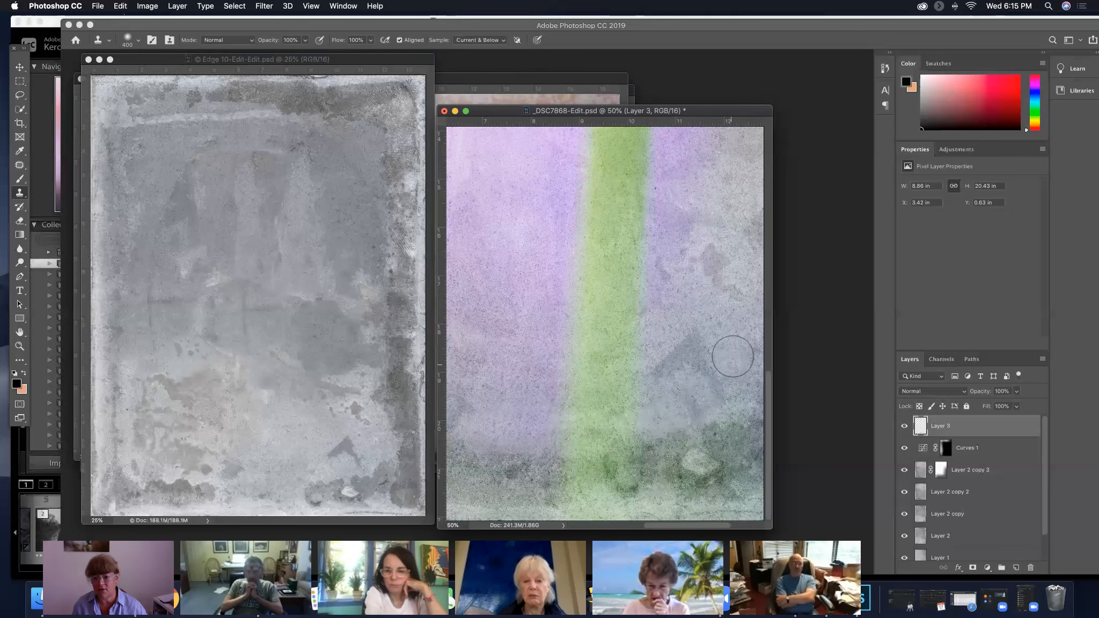
{"action": "left_click_drag", "start_coordinate": [702, 395], "coordinate": [695, 408]}
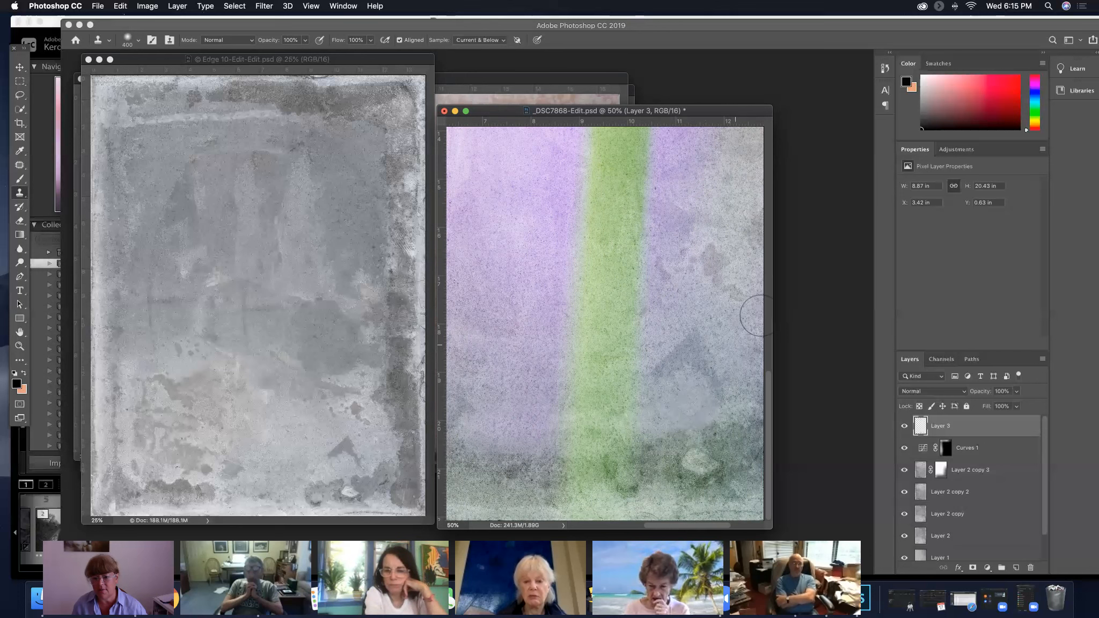
Make Layer 3 active and clone background texture over the remaining band between the stem and the purple right edge
{"action": "mouse_move", "coordinate": [743, 411]}
{"action": "left_mouse_down"}
{"action": "mouse_move", "coordinate": [566, 366]}
{"action": "mouse_move", "coordinate": [584, 369]}
{"action": "left_mouse_up"}
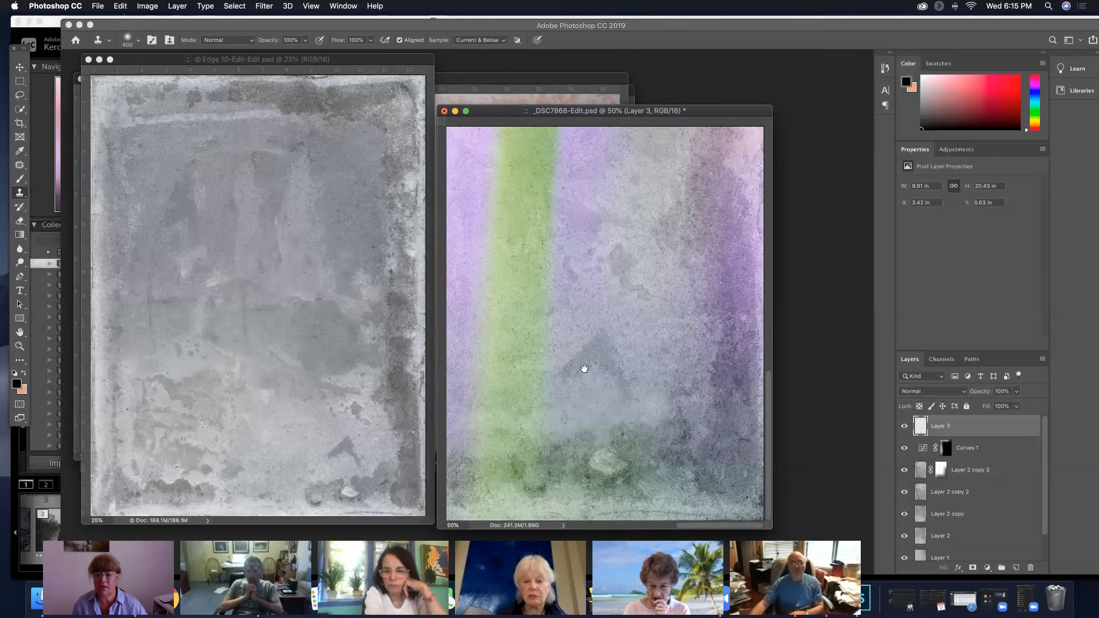
{"action": "left_click", "coordinate": [654, 373], "text": "super"}
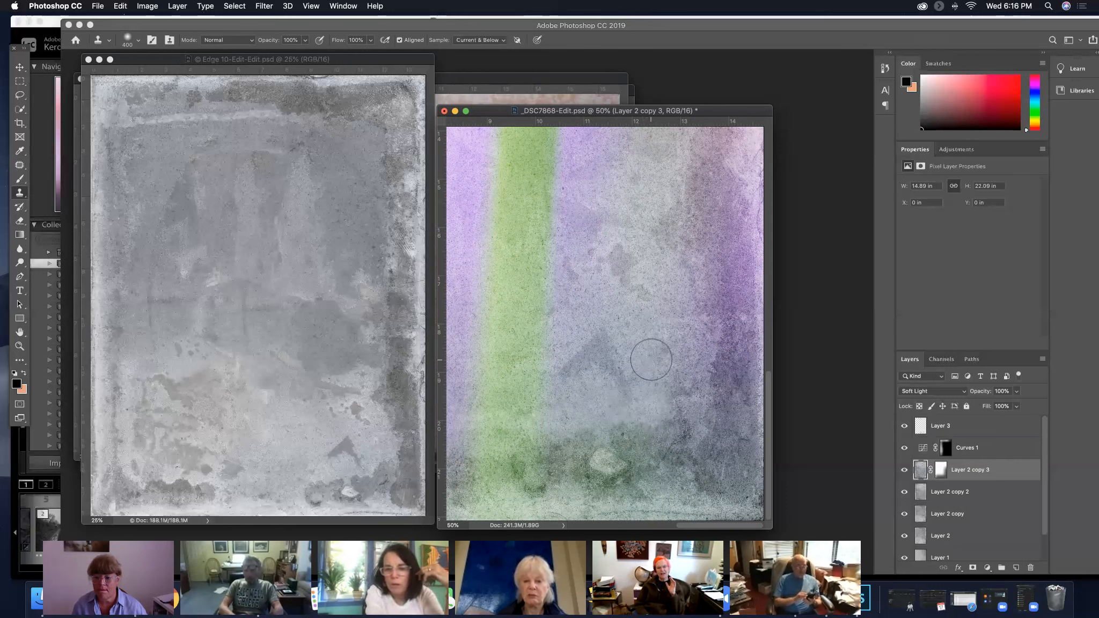
{"action": "left_click", "coordinate": [970, 424]}
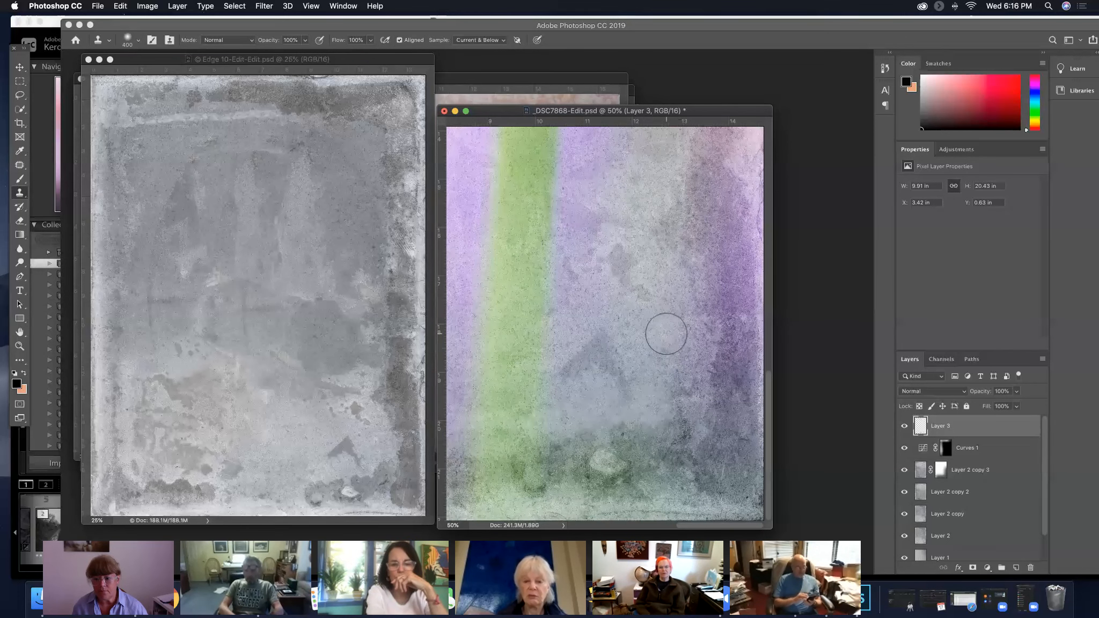
{"action": "left_click", "coordinate": [686, 402]}
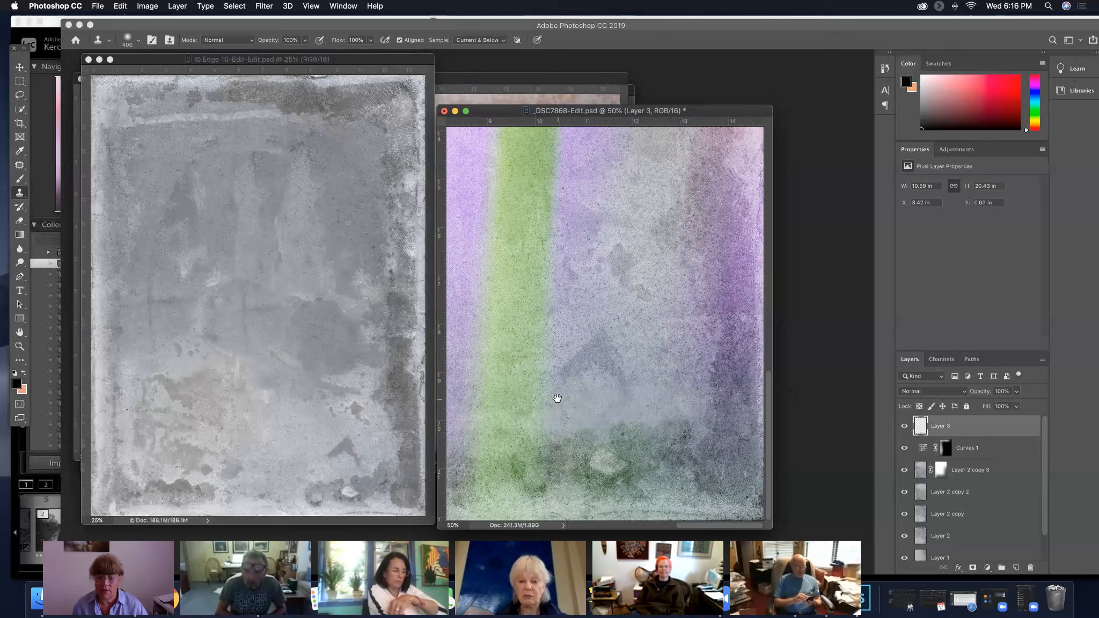
Inspect the retouched background beside the lower stem, and reduce the zoom to 25% and finally 15% to view the whole image
{"action": "left_click_drag", "start_coordinate": [557, 397], "coordinate": [682, 366]}
{"action": "left_click_drag", "start_coordinate": [587, 400], "coordinate": [663, 380]}
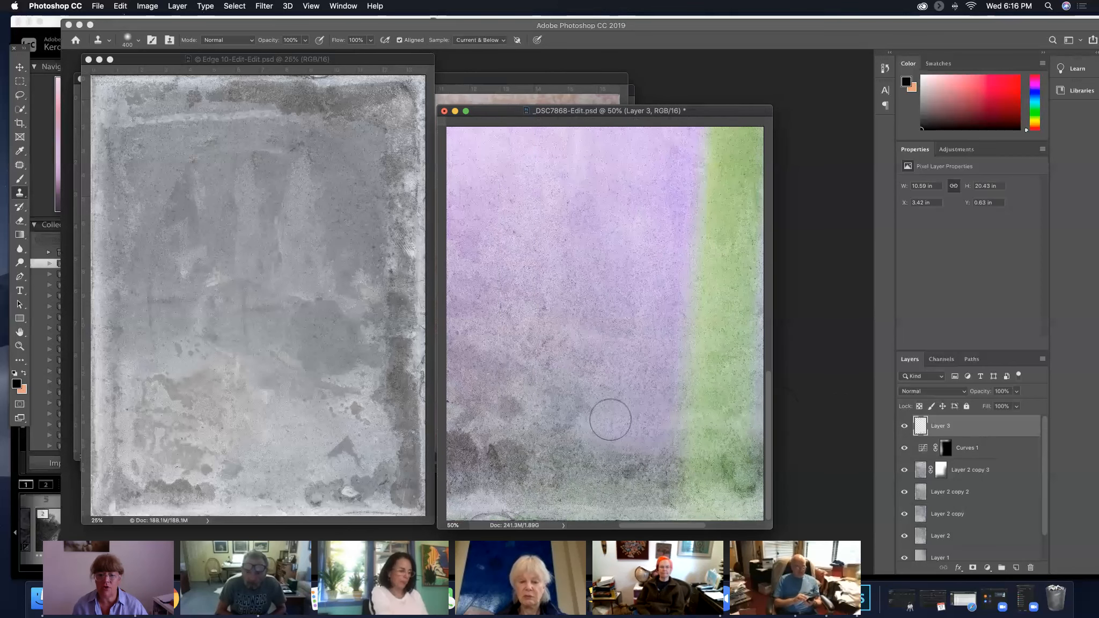
{"action": "left_click", "coordinate": [905, 427]}
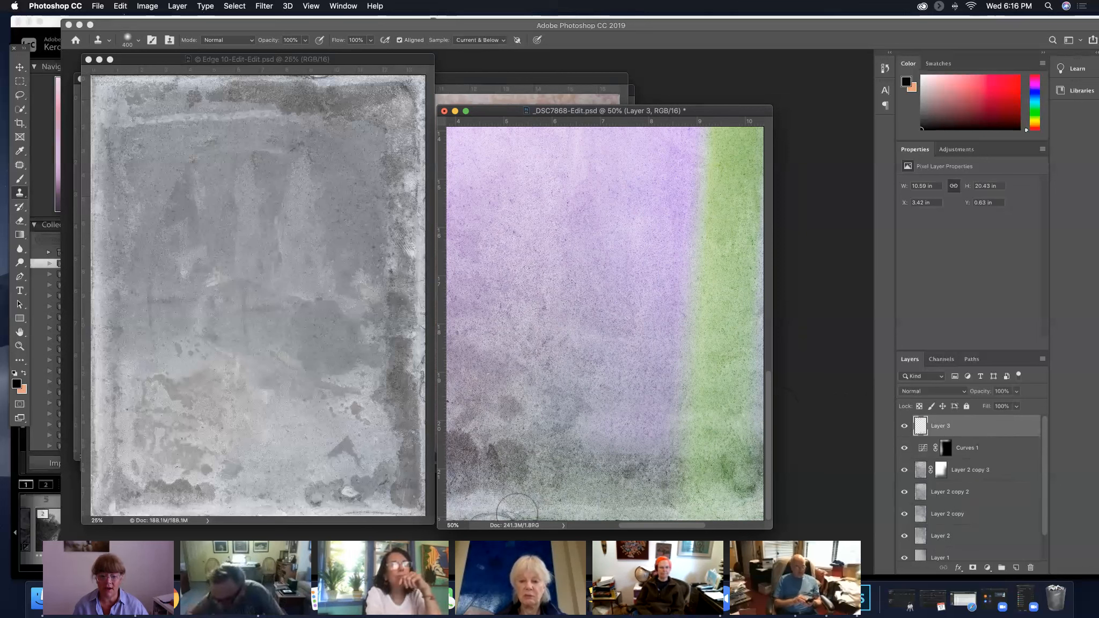
{"action": "left_click", "coordinate": [453, 525]}
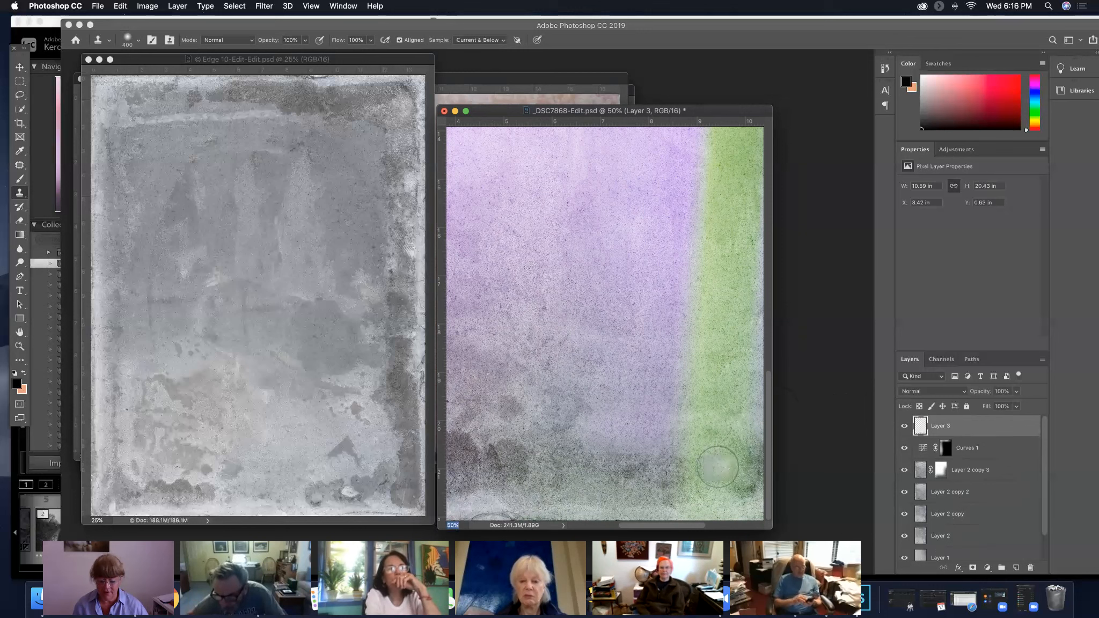
{"action": "type", "text": "25"}
{"action": "key", "text": "Return"}
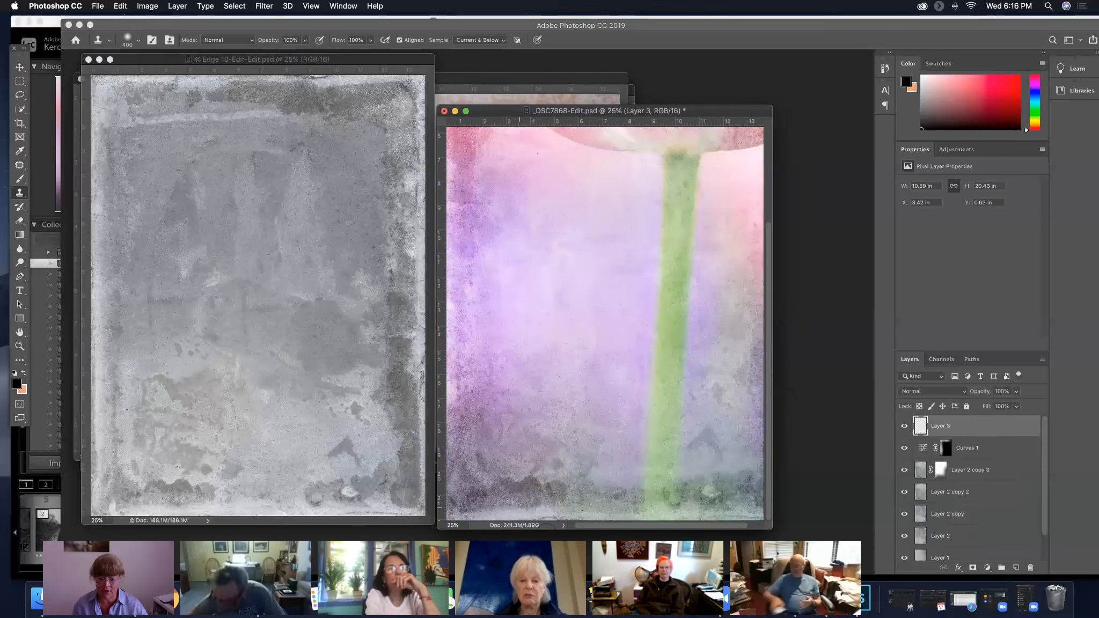
{"action": "left_click", "coordinate": [460, 526]}
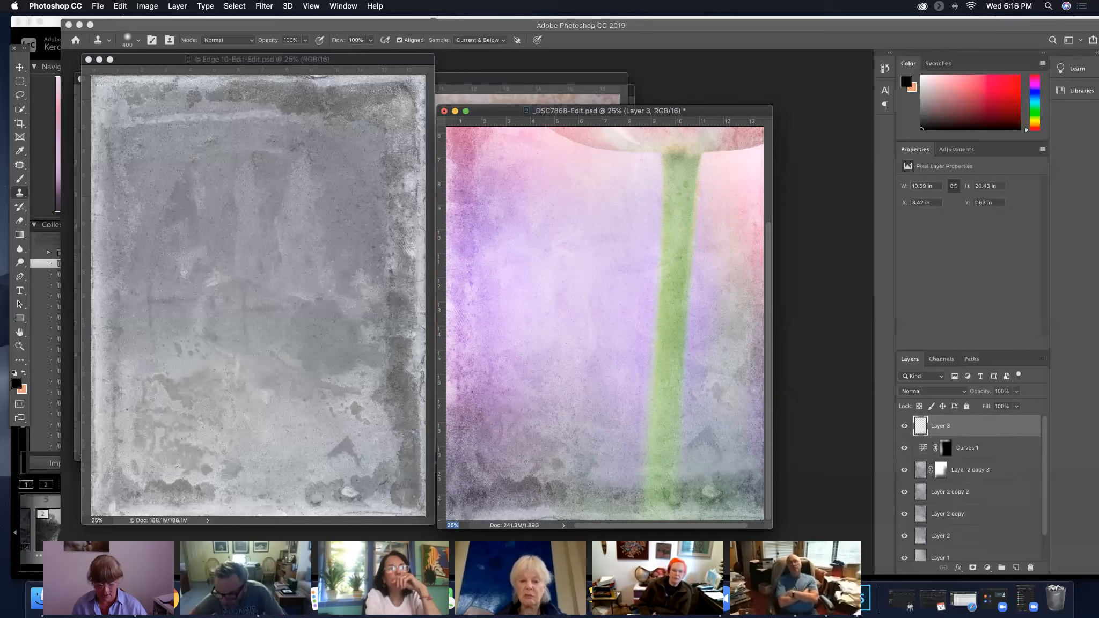
{"action": "type", "text": "15"}
{"action": "key", "text": "Return"}
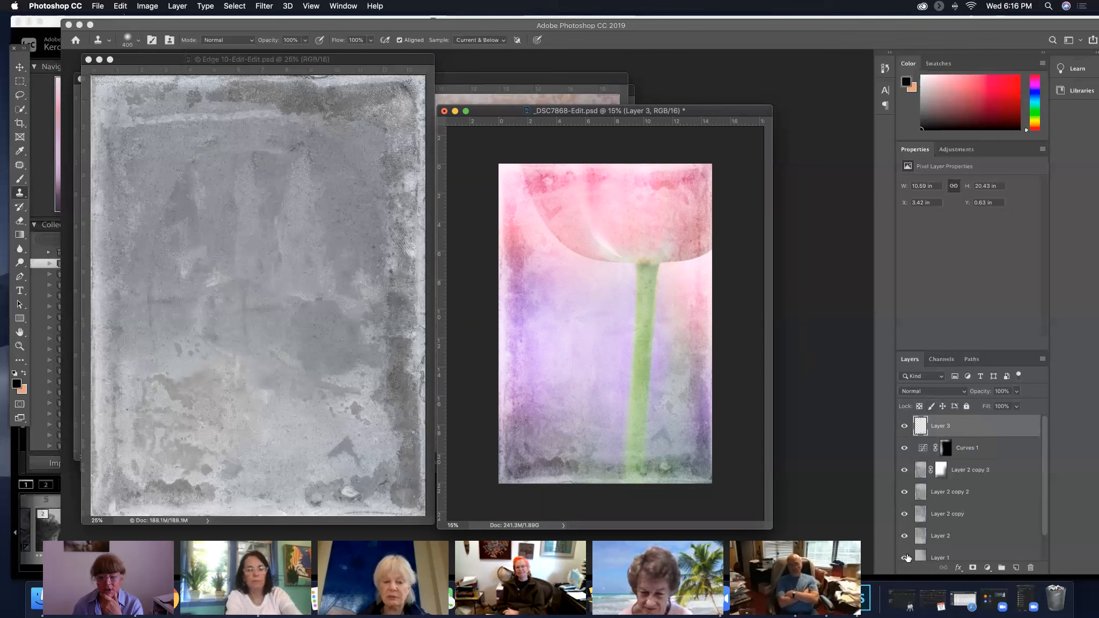
Hide the Background layer to examine the textures and cloned patches without the photo, and show it again
{"action": "scroll", "coordinate": [953, 514], "scroll_direction": "down", "scroll_amount": 2}
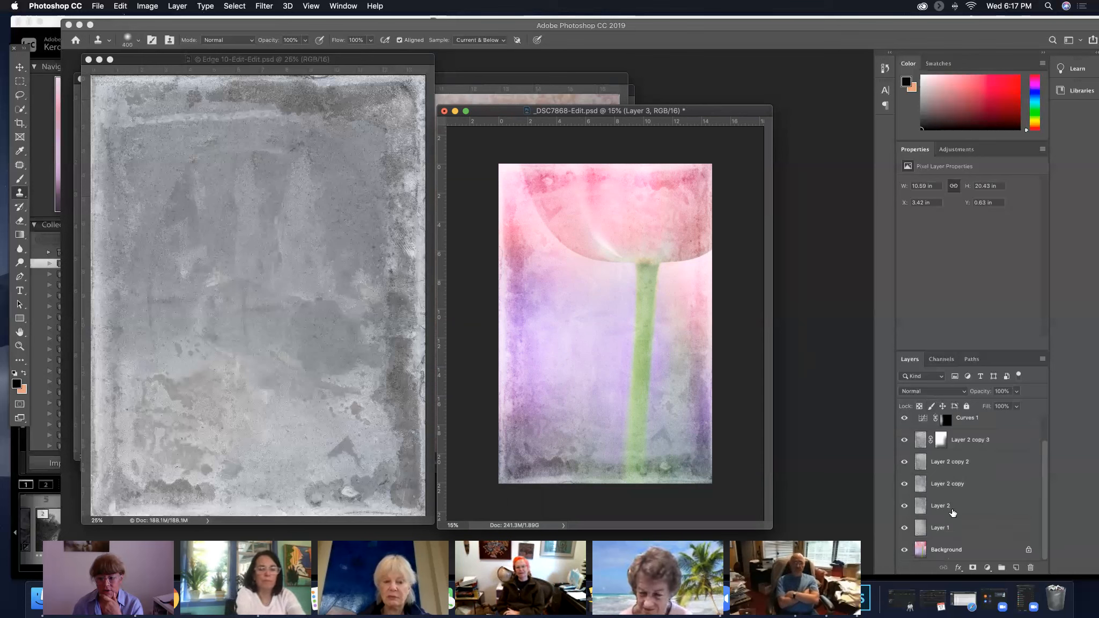
{"action": "left_click", "coordinate": [904, 551]}
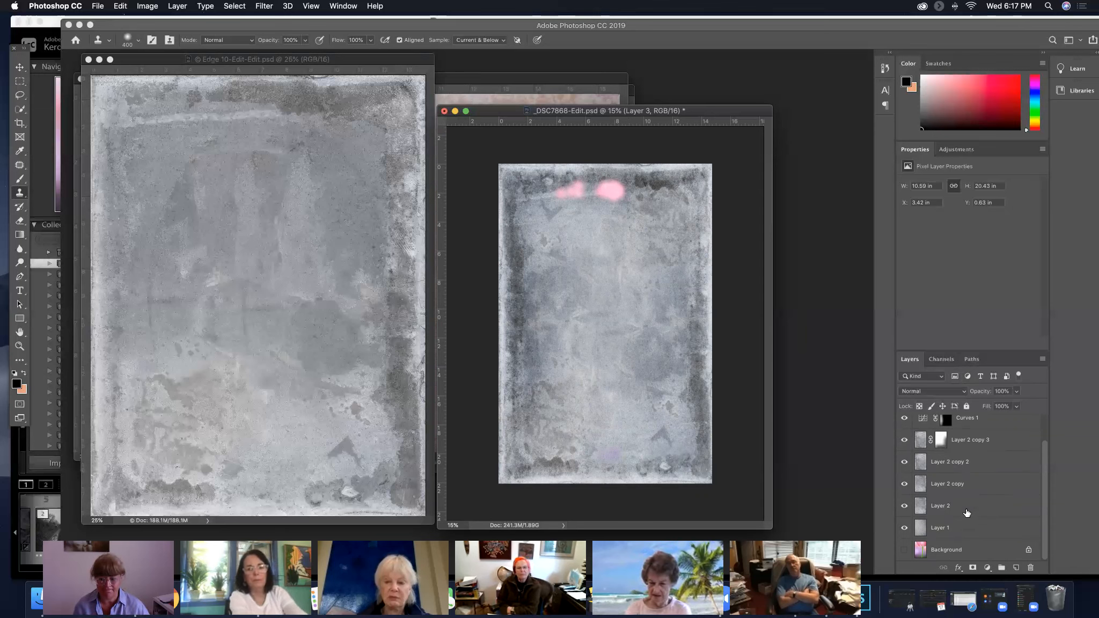
{"action": "left_click", "coordinate": [905, 551]}
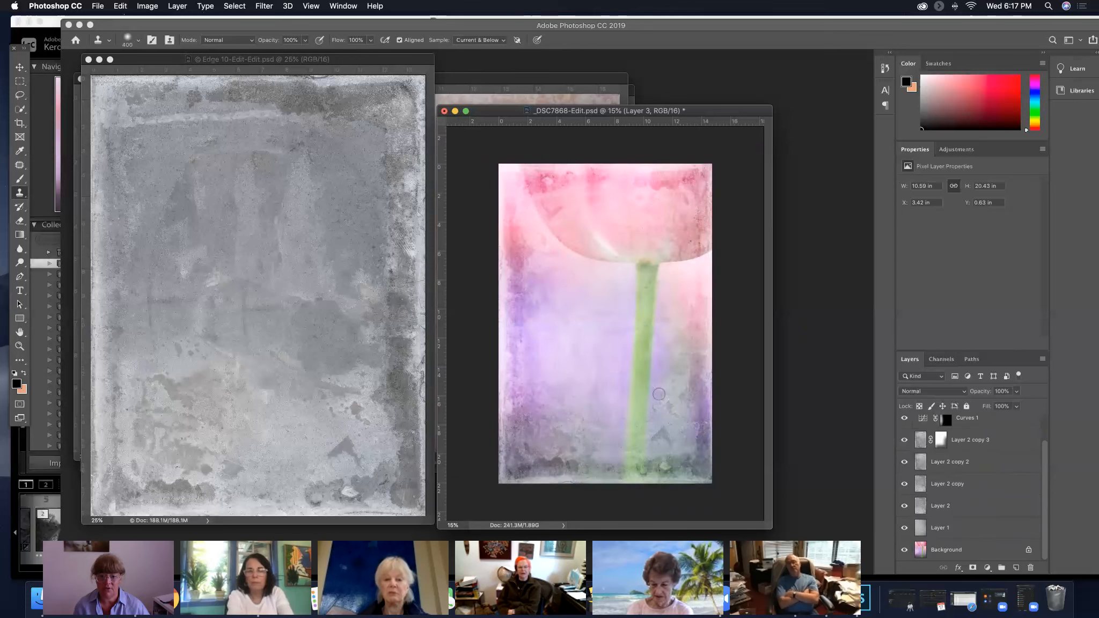
{"action": "scroll", "coordinate": [986, 465], "scroll_direction": "up", "scroll_amount": 2}
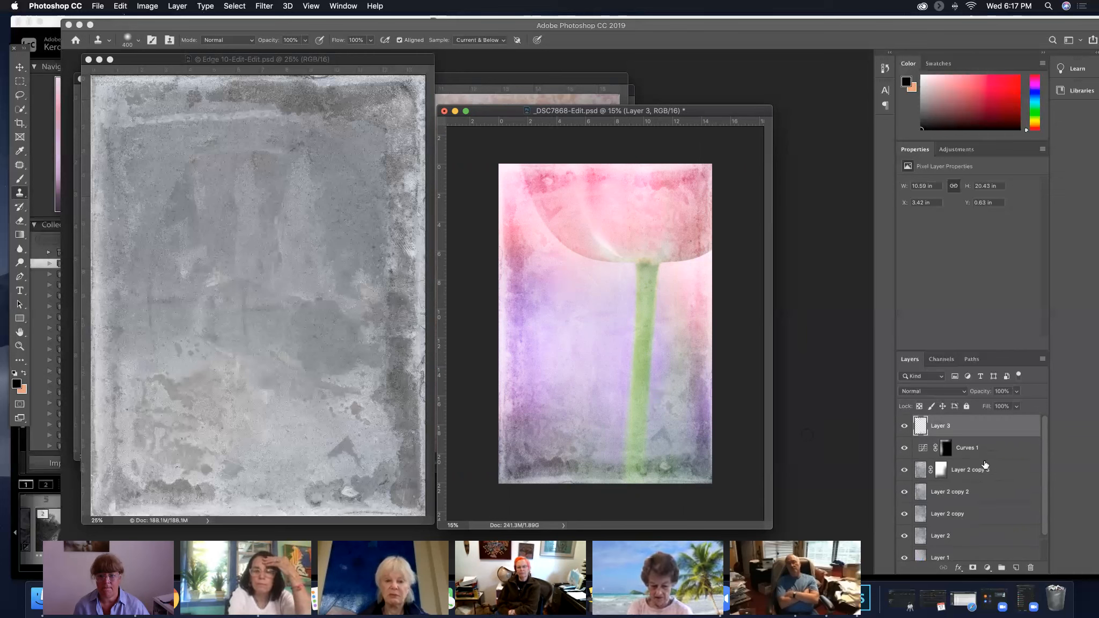
Toggle the visibility of Layer 3 several times to compare the image with and without the cloning, leaving the layer visible
{"action": "left_click", "coordinate": [907, 426]}
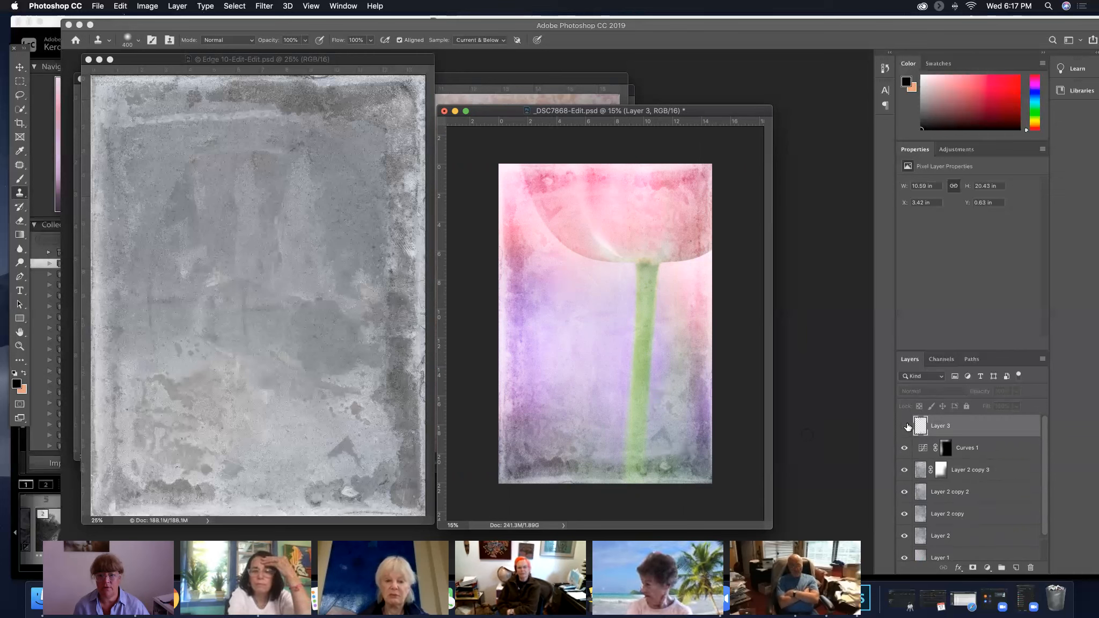
{"action": "left_click", "coordinate": [906, 426]}
{"action": "left_click", "coordinate": [906, 426]}
{"action": "left_click", "coordinate": [906, 426]}
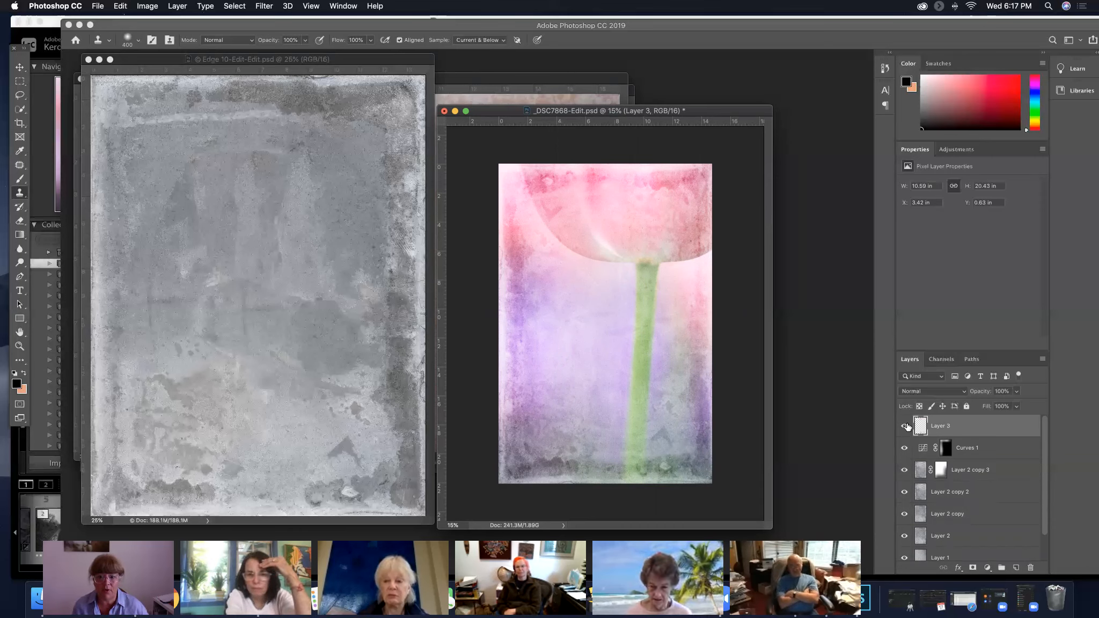
{"action": "left_click", "coordinate": [906, 426]}
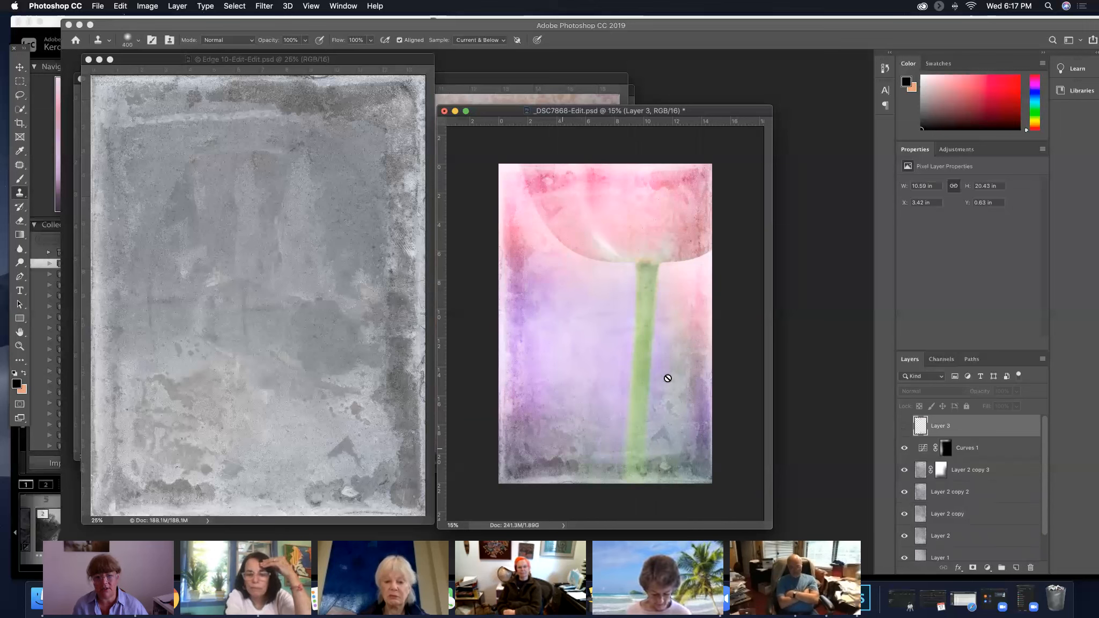
{"action": "left_click", "coordinate": [905, 427]}
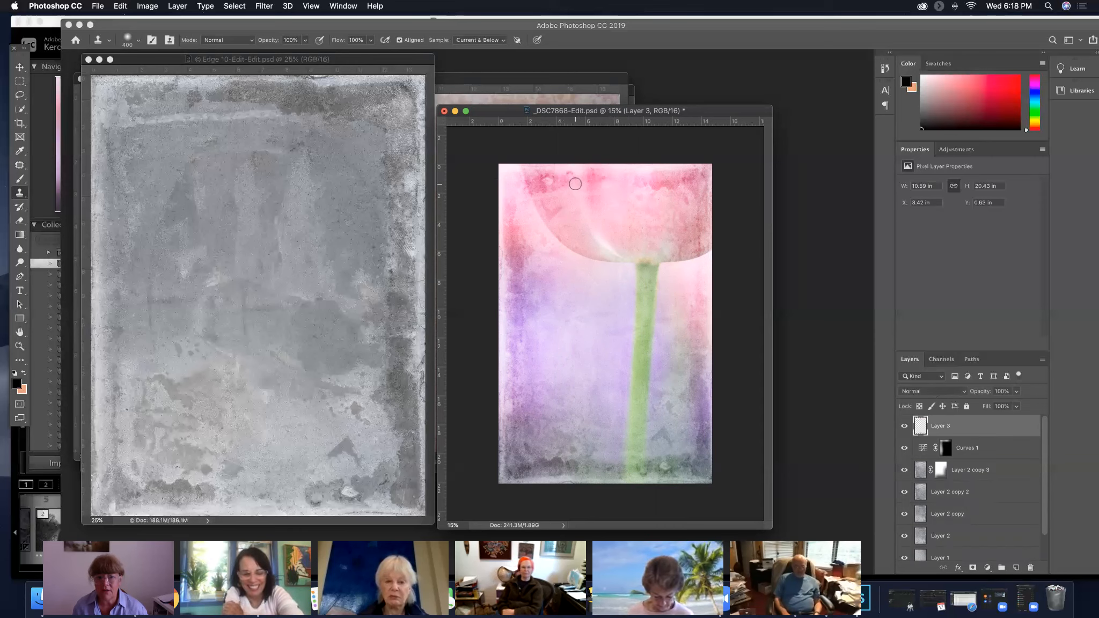
Clone petal texture over the remaining marks in the upper left part of the tulip on Layer 3
{"action": "left_click", "coordinate": [574, 208]}
{"action": "left_click", "coordinate": [557, 204]}
{"action": "left_click", "coordinate": [560, 195], "text": "alt"}
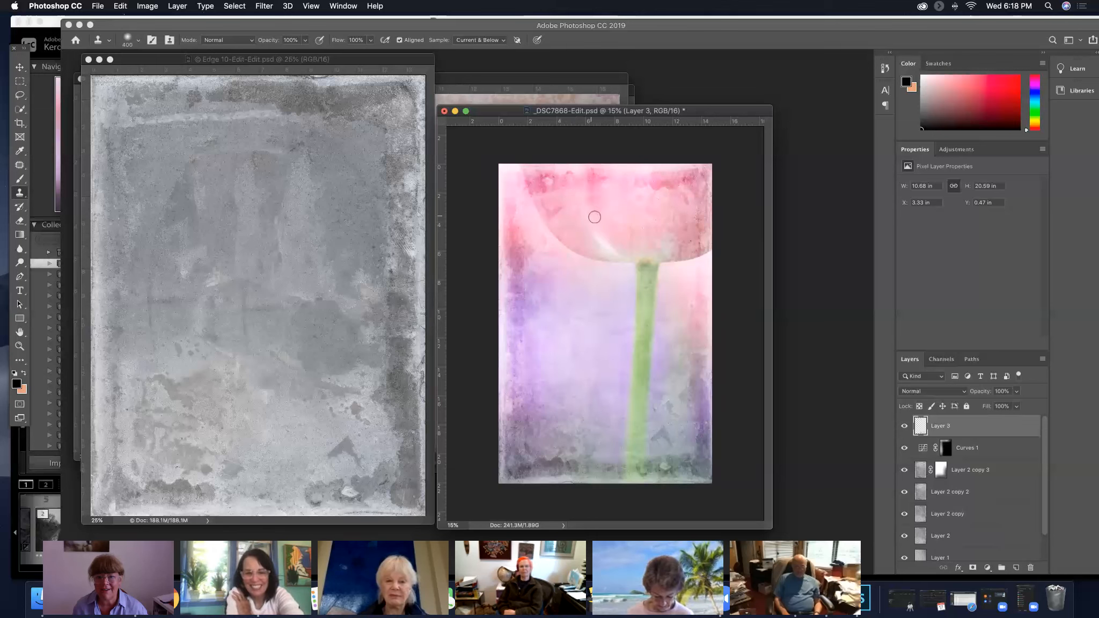
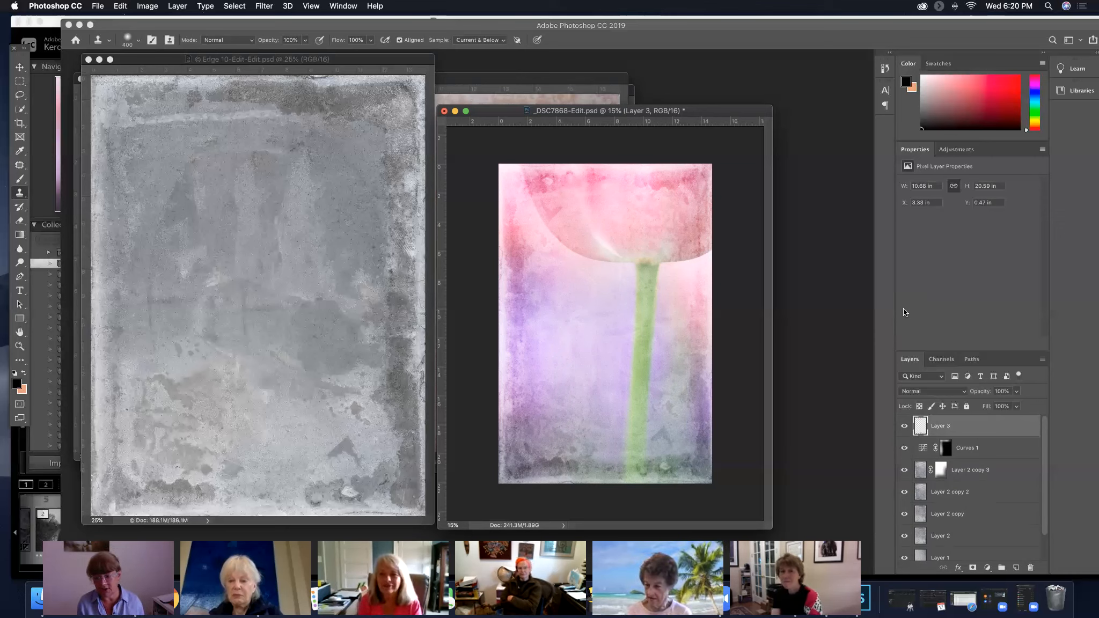
Save the tulip document, then close it and the grey edge texture file
{"action": "key", "text": "super+s"}
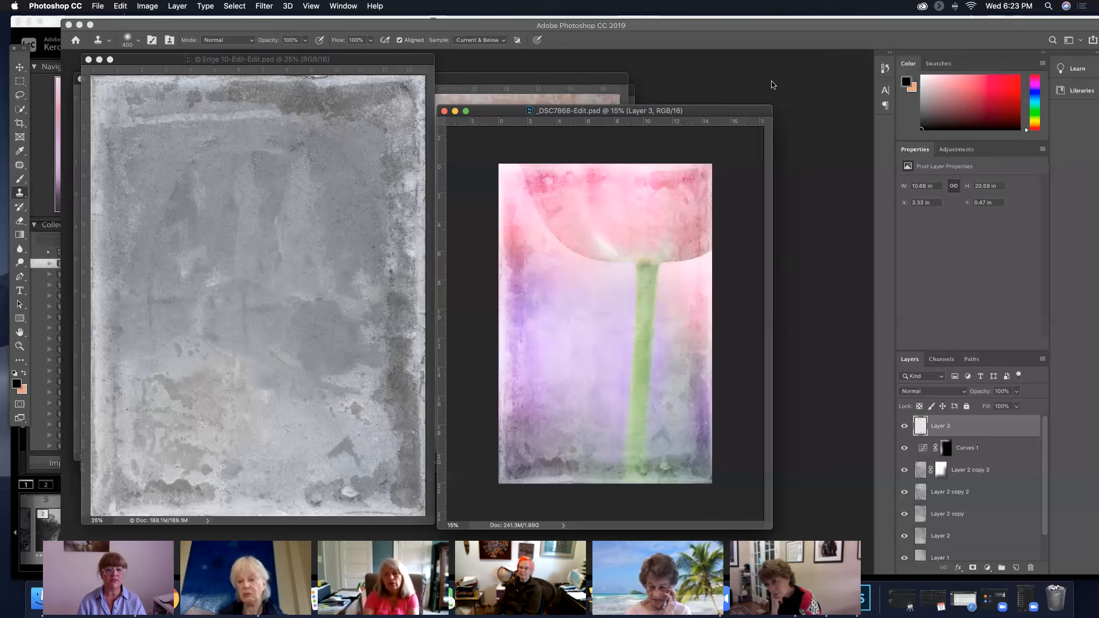
{"action": "left_click", "coordinate": [444, 111]}
{"action": "left_click", "coordinate": [89, 60]}
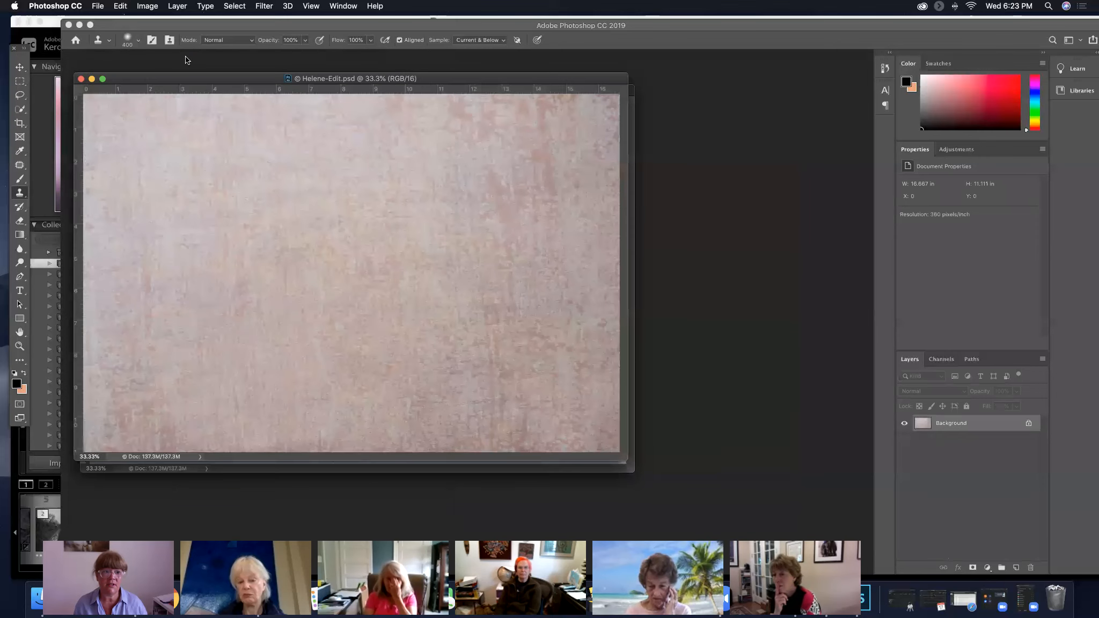
Switch to Lightroom Classic and view the edited tulip photo in Loupe view
{"action": "left_click", "coordinate": [54, 26]}
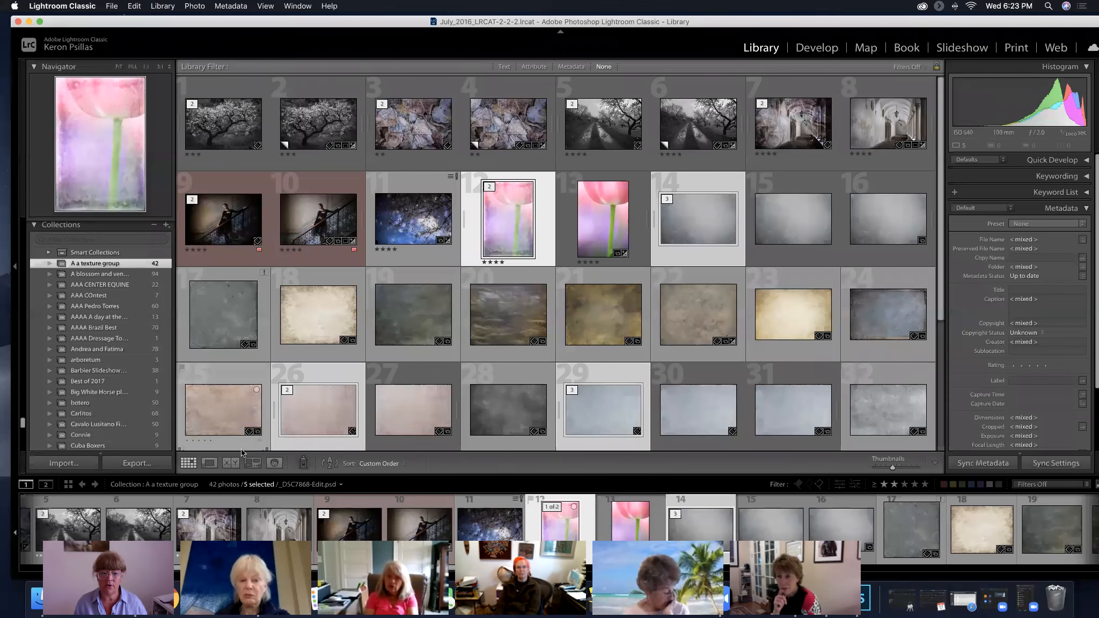
{"action": "left_click", "coordinate": [210, 464]}
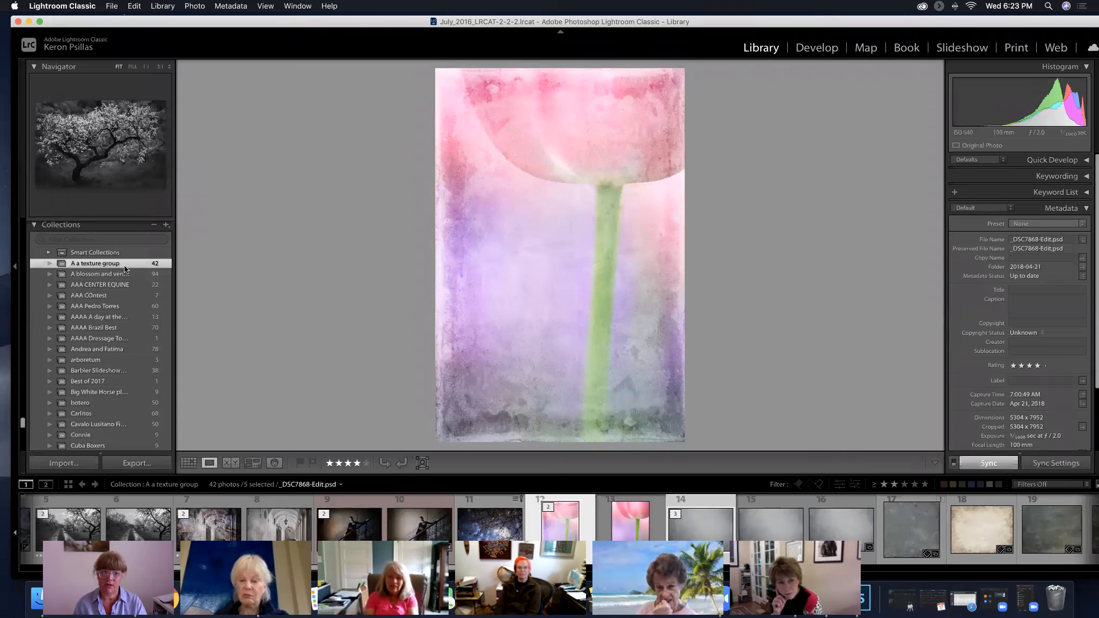
Create a collection named SHOW IMAGES JULY that includes the selected tulip and texture photos
{"action": "scroll", "coordinate": [122, 282], "scroll_direction": "up", "scroll_amount": 3}
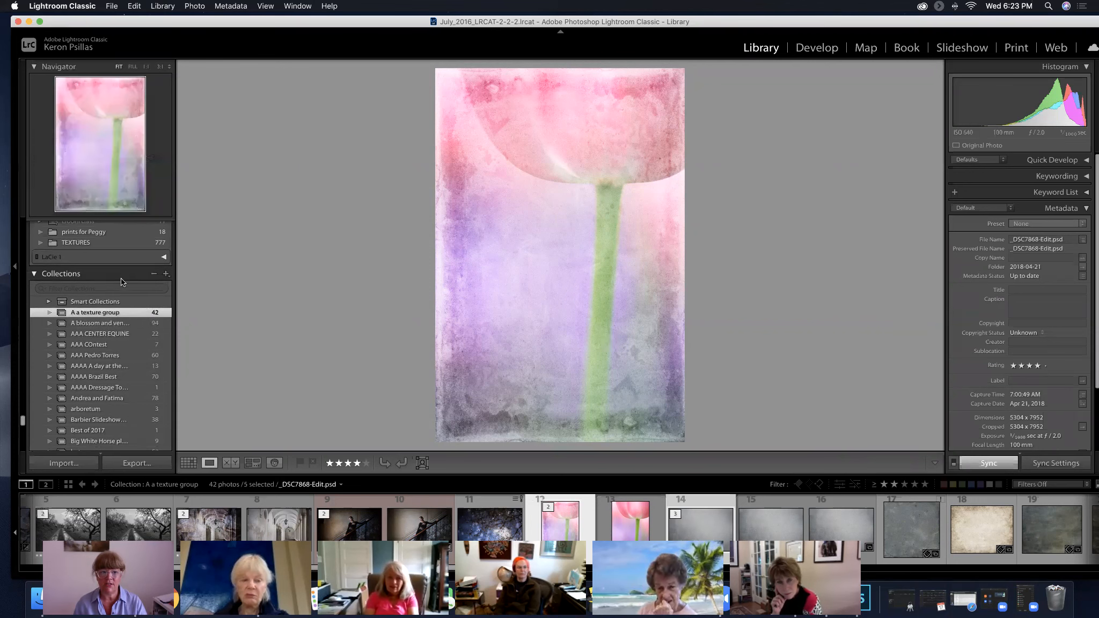
{"action": "left_click", "coordinate": [166, 276]}
{"action": "left_click", "coordinate": [187, 286]}
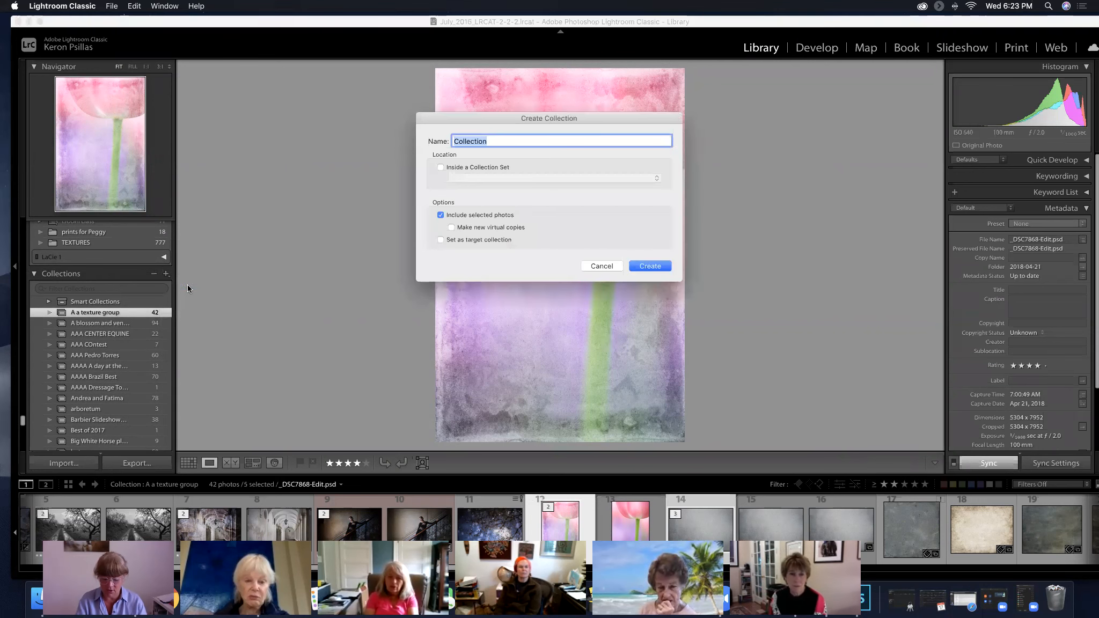
{"action": "type", "text": "SHow"}
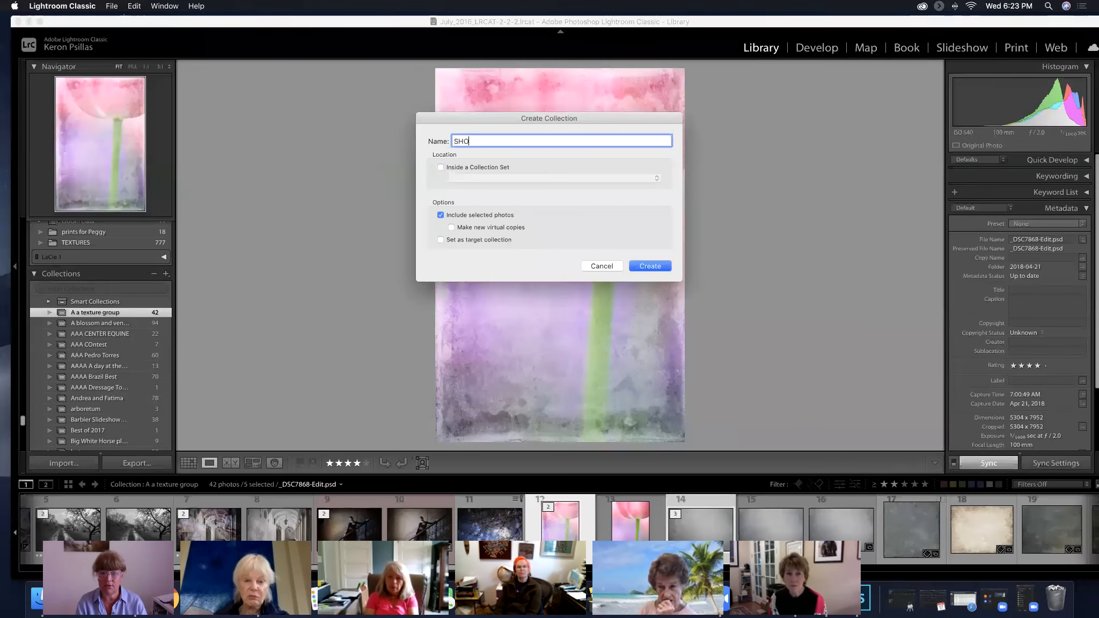
{"action": "type", "text": " IMAGES JULY"}
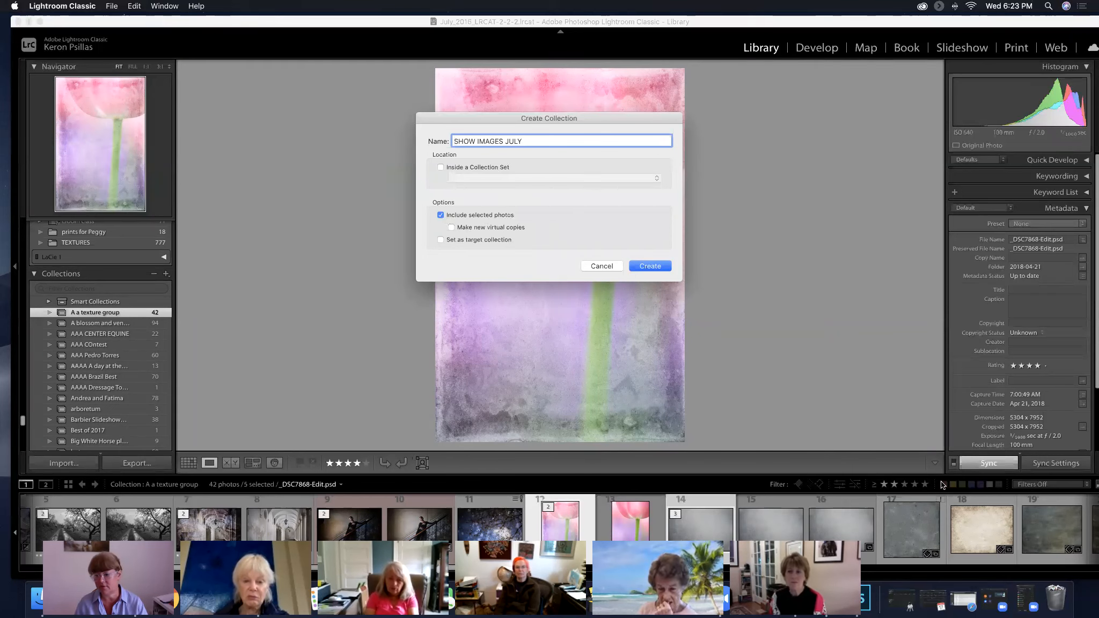
{"action": "left_click", "coordinate": [649, 266]}
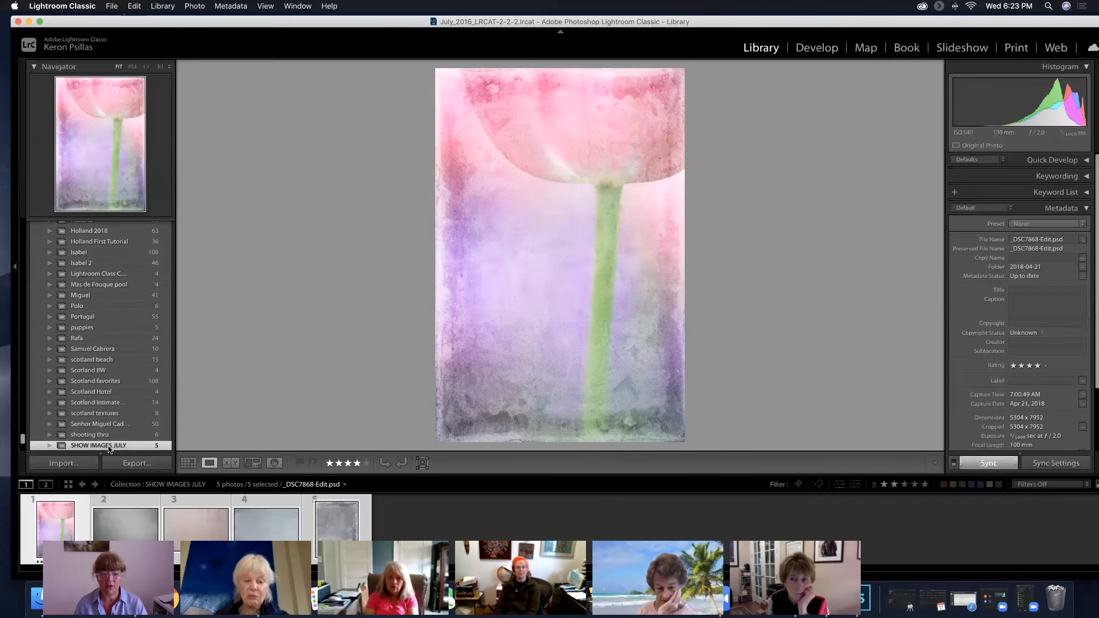
View the individual textures in the SHOW IMAGES JULY collection one after another
{"action": "left_click", "coordinate": [131, 524]}
{"action": "left_click", "coordinate": [190, 525]}
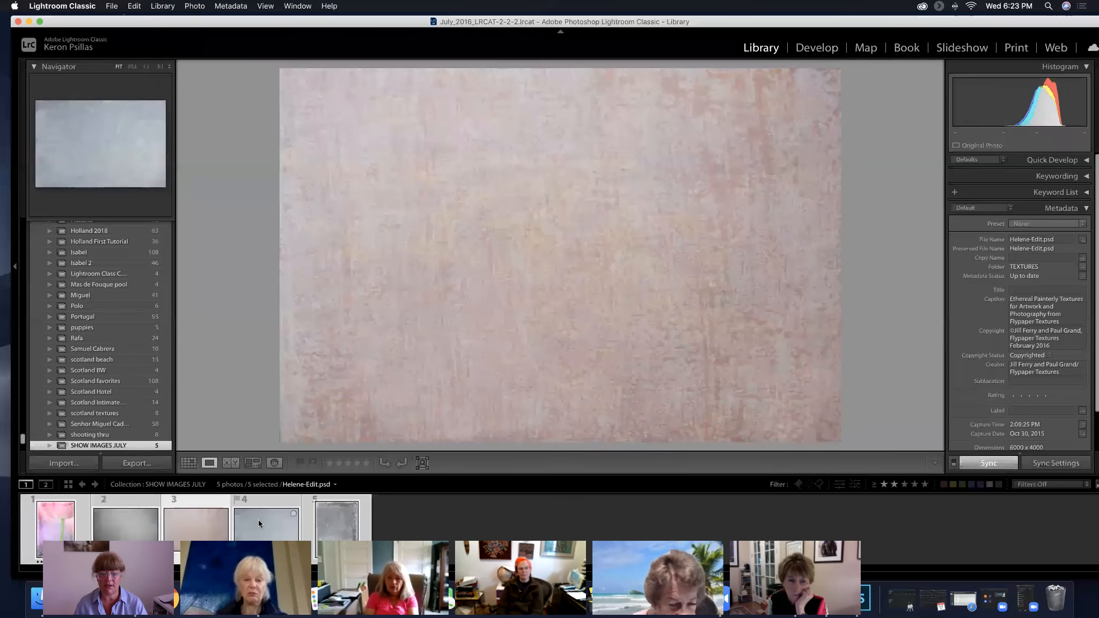
{"action": "left_click", "coordinate": [259, 520]}
{"action": "left_click", "coordinate": [329, 519]}
{"action": "left_click", "coordinate": [135, 523]}
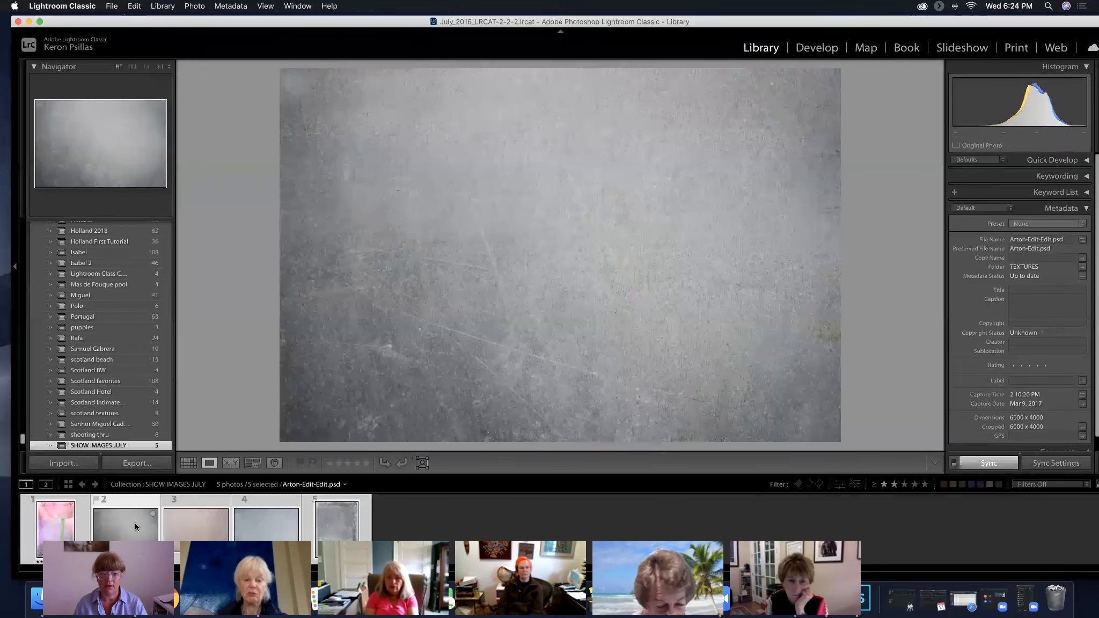
Add the staircase dancer and vaulted arcade photos from A a texture group to the SHOW IMAGES JULY collection, and open that collection
{"action": "scroll", "coordinate": [102, 366], "scroll_direction": "up", "scroll_amount": 6}
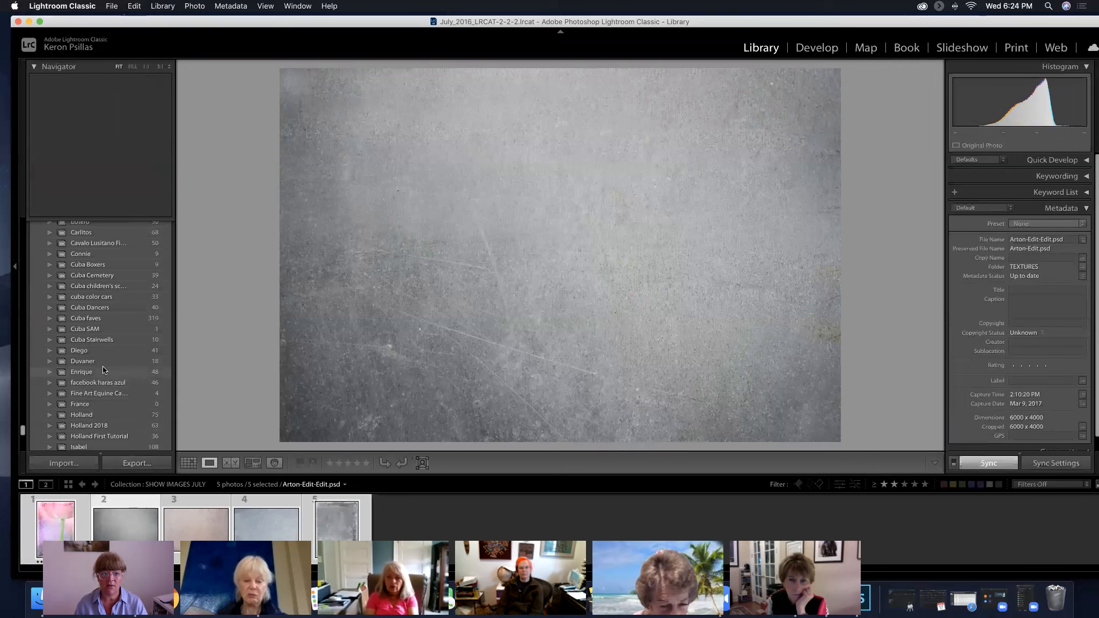
{"action": "scroll", "coordinate": [102, 366], "scroll_direction": "up", "scroll_amount": 6}
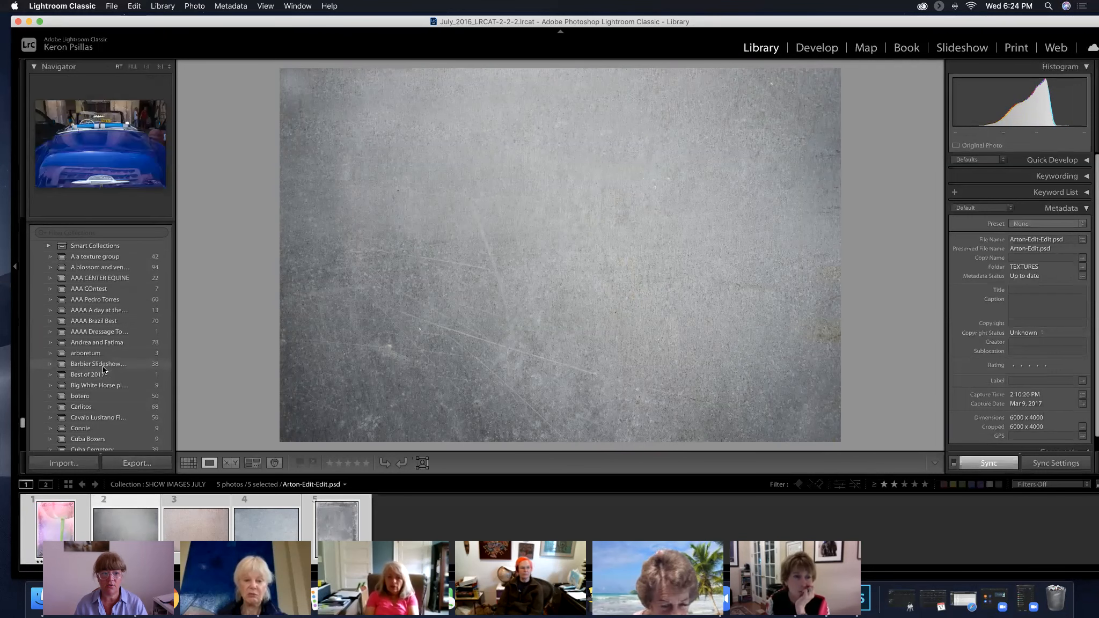
{"action": "left_click", "coordinate": [100, 261]}
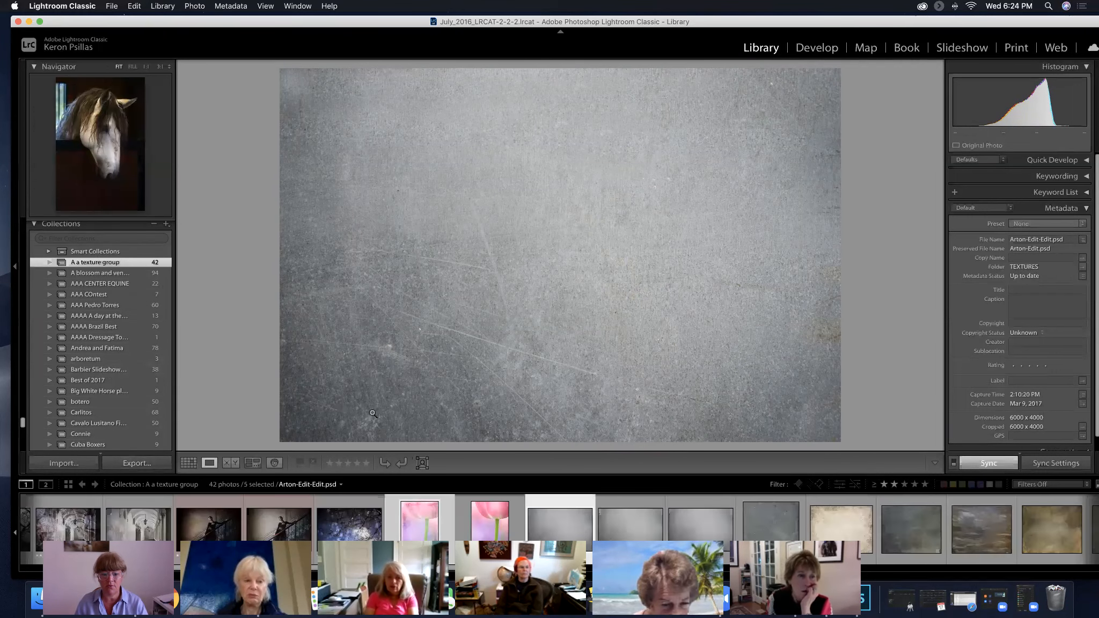
{"action": "left_click", "coordinate": [274, 531]}
{"action": "left_click", "coordinate": [119, 531], "text": "super"}
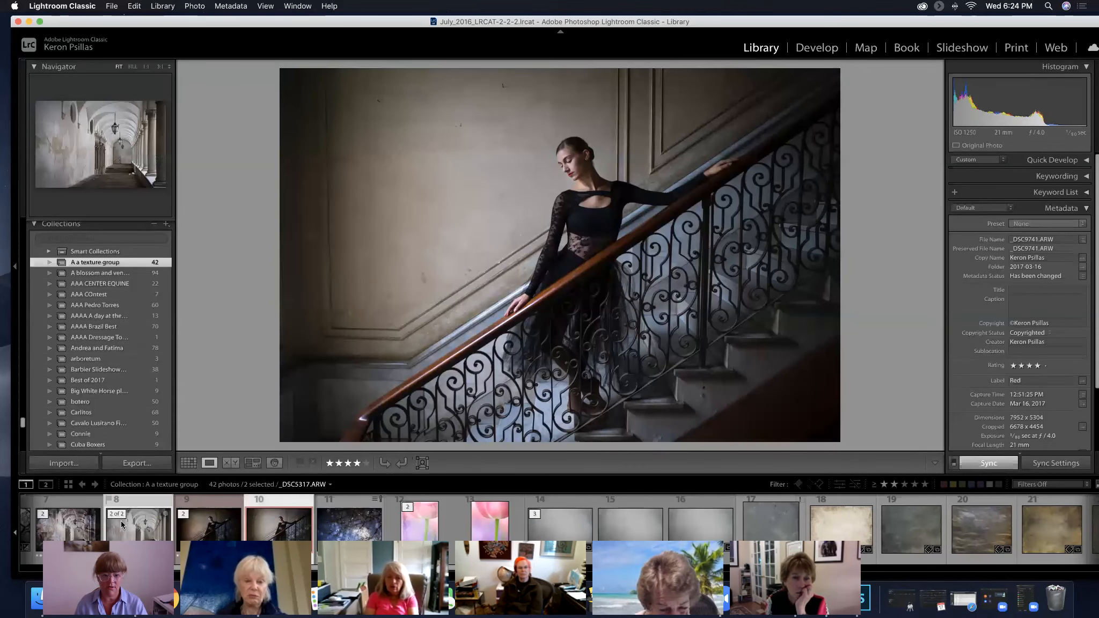
{"action": "scroll", "coordinate": [134, 343], "scroll_direction": "down", "scroll_amount": 10}
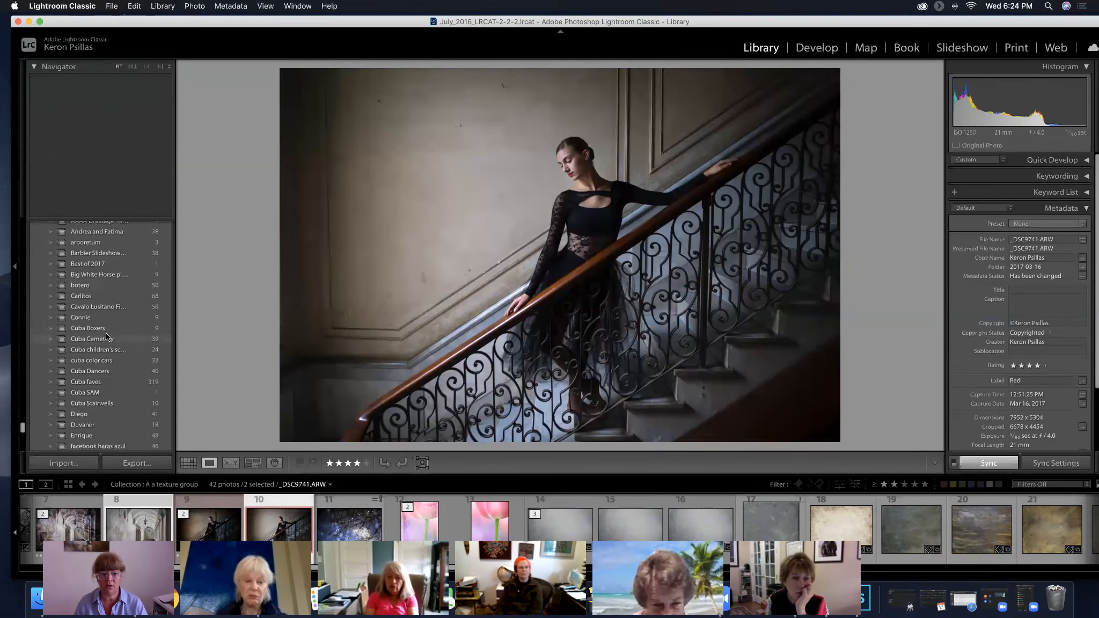
{"action": "scroll", "coordinate": [108, 337], "scroll_direction": "down", "scroll_amount": 5}
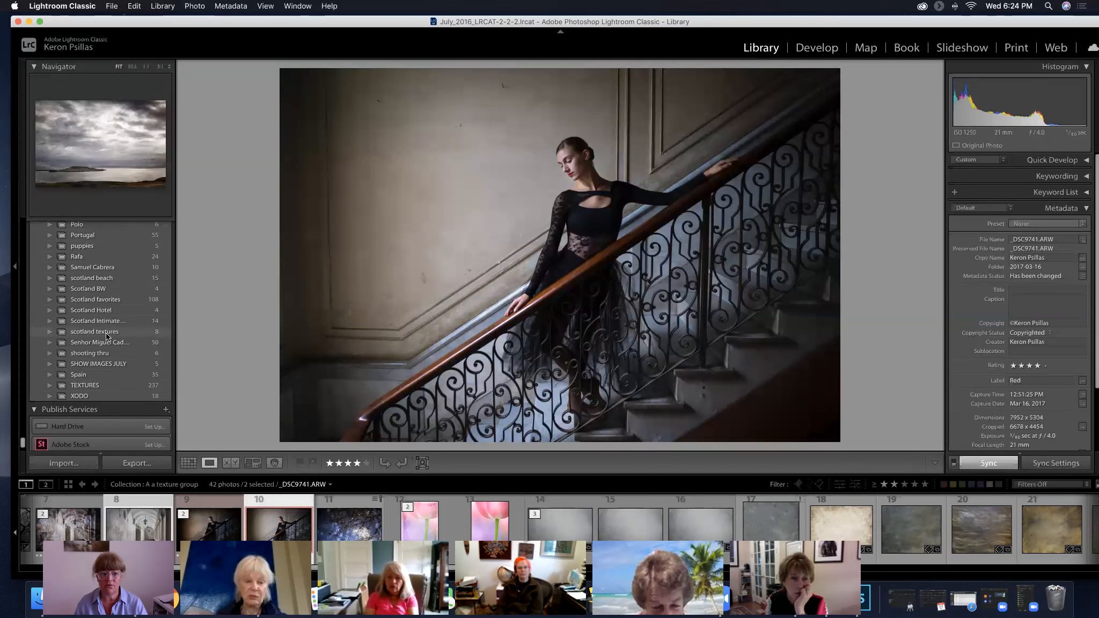
{"action": "left_click_drag", "start_coordinate": [137, 502], "coordinate": [129, 366]}
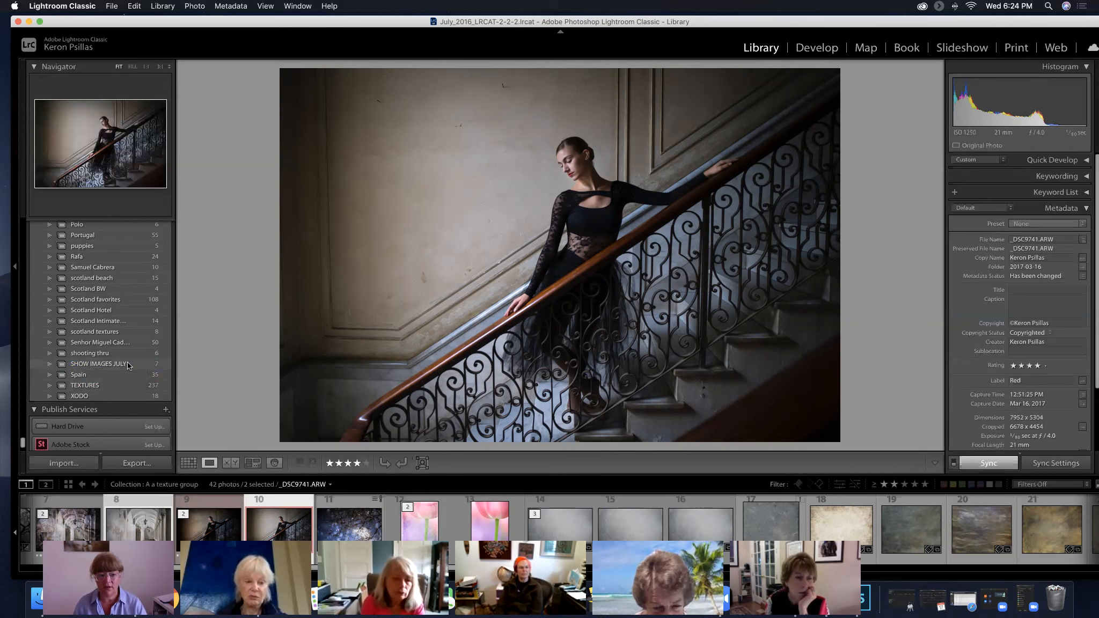
{"action": "left_click", "coordinate": [128, 365]}
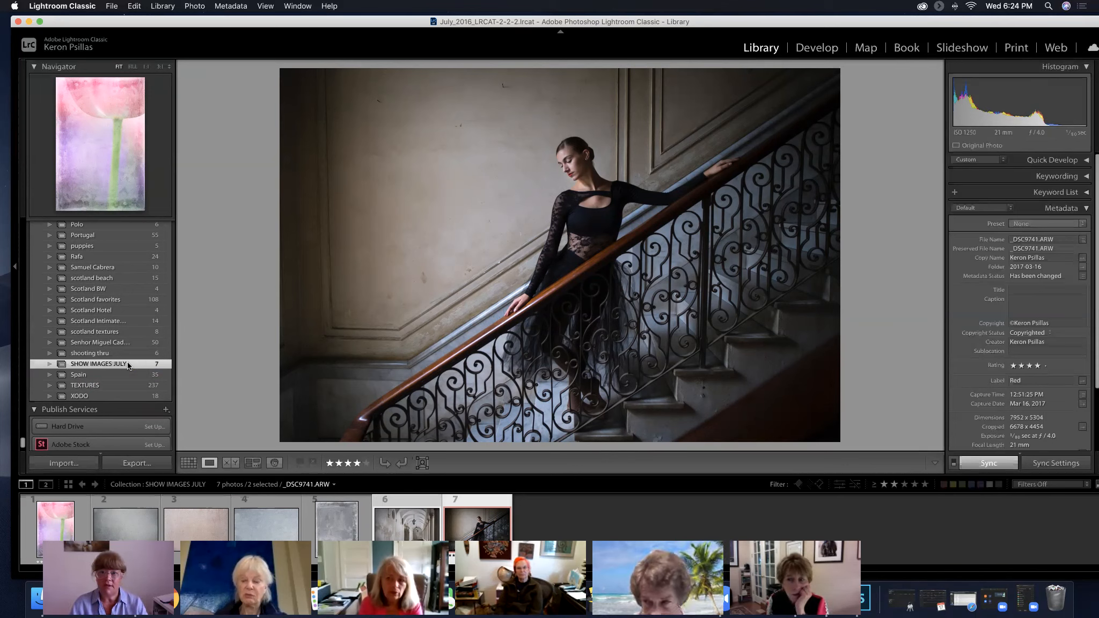
Display the arcade photo and create a collection named VENICE LOGGIA without including the selected photos
{"action": "left_click", "coordinate": [411, 528]}
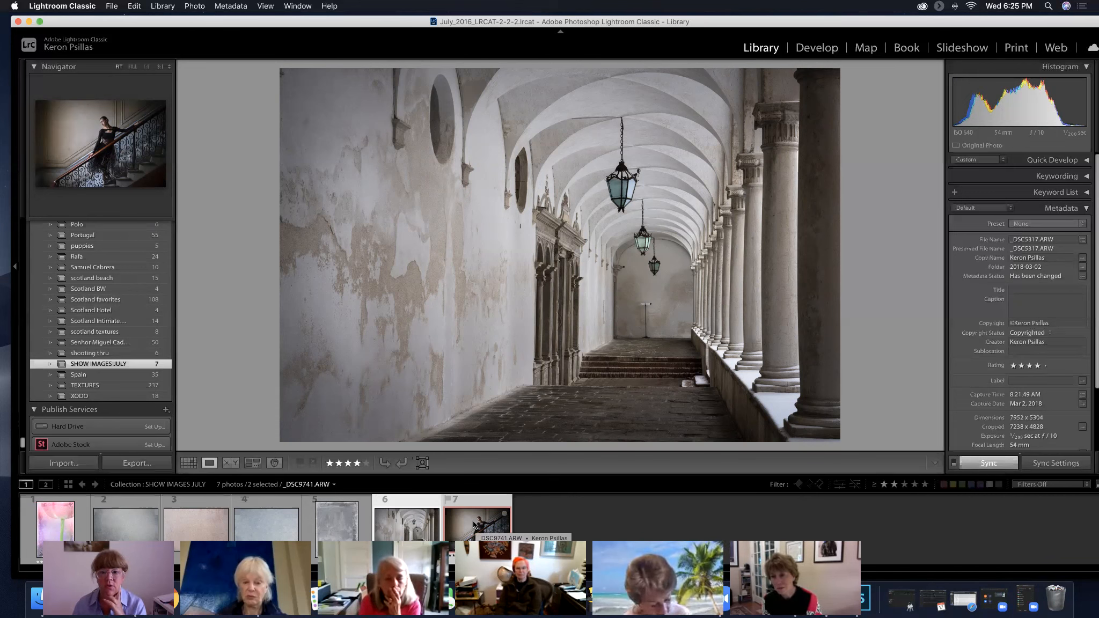
{"action": "scroll", "coordinate": [130, 339], "scroll_direction": "up", "scroll_amount": 4}
{"action": "scroll", "coordinate": [130, 338], "scroll_direction": "up", "scroll_amount": 15}
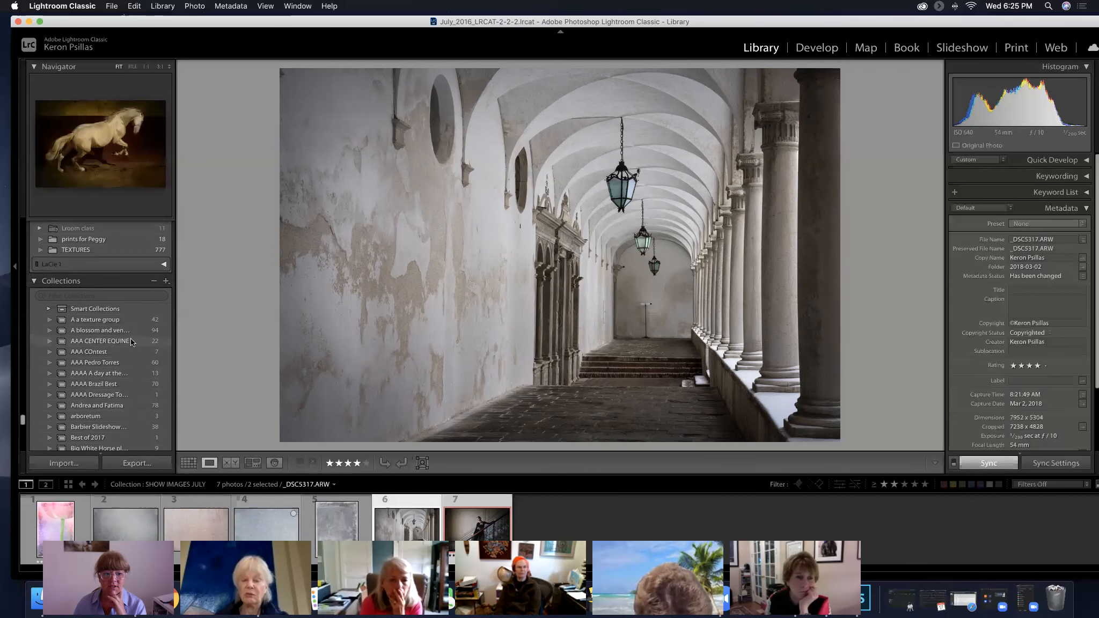
{"action": "left_click", "coordinate": [167, 280]}
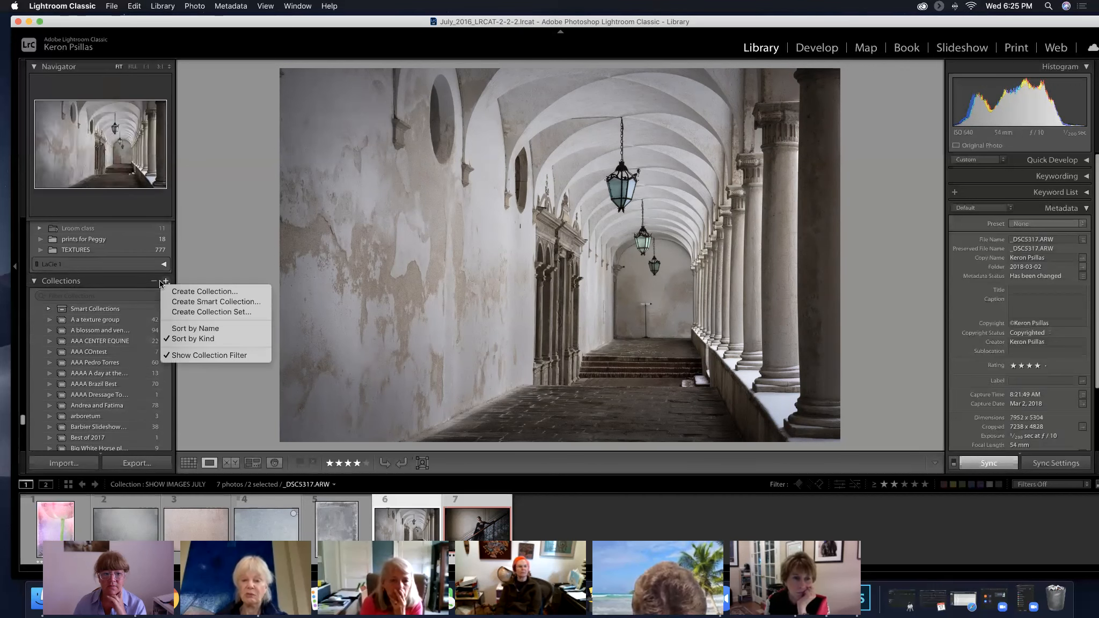
{"action": "left_click", "coordinate": [186, 293]}
{"action": "type", "text": "VENICE LOGGIA"}
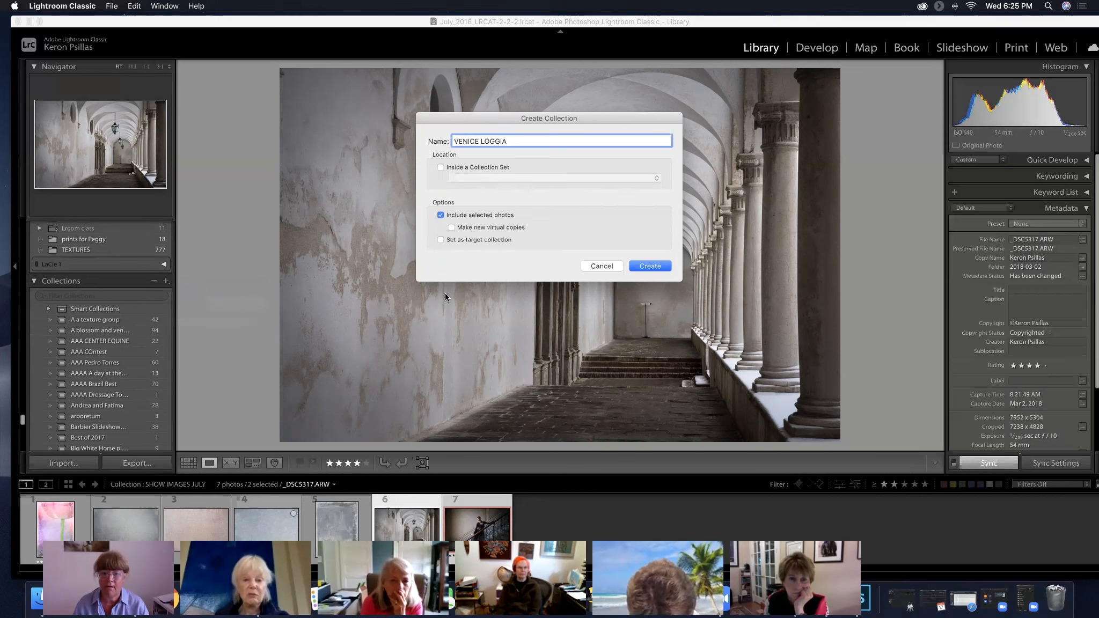
{"action": "left_click", "coordinate": [441, 215]}
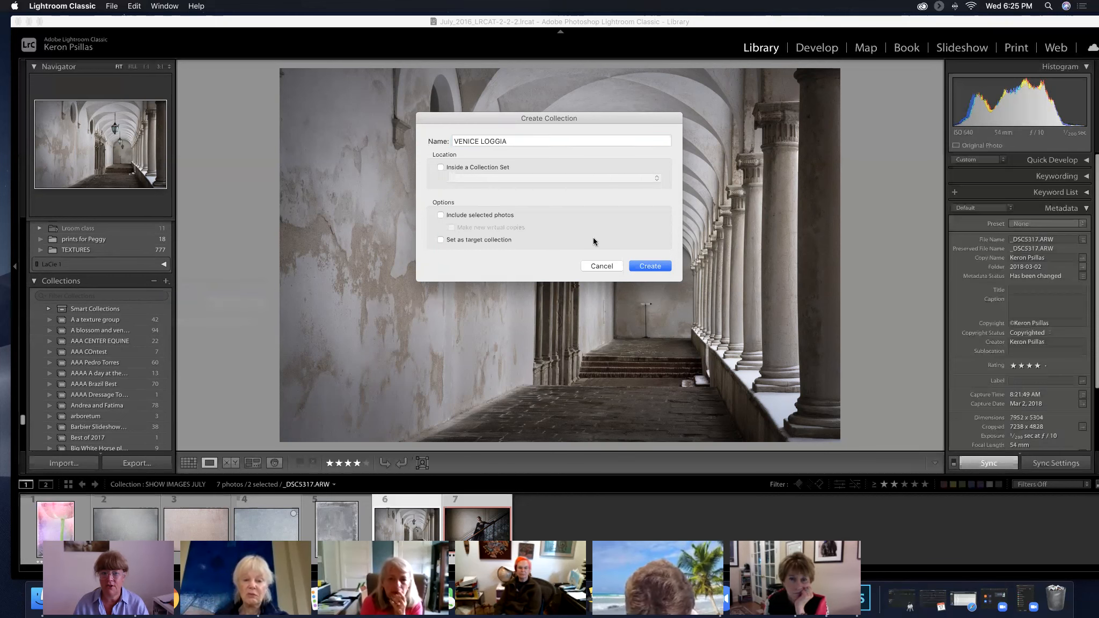
{"action": "left_click", "coordinate": [647, 265]}
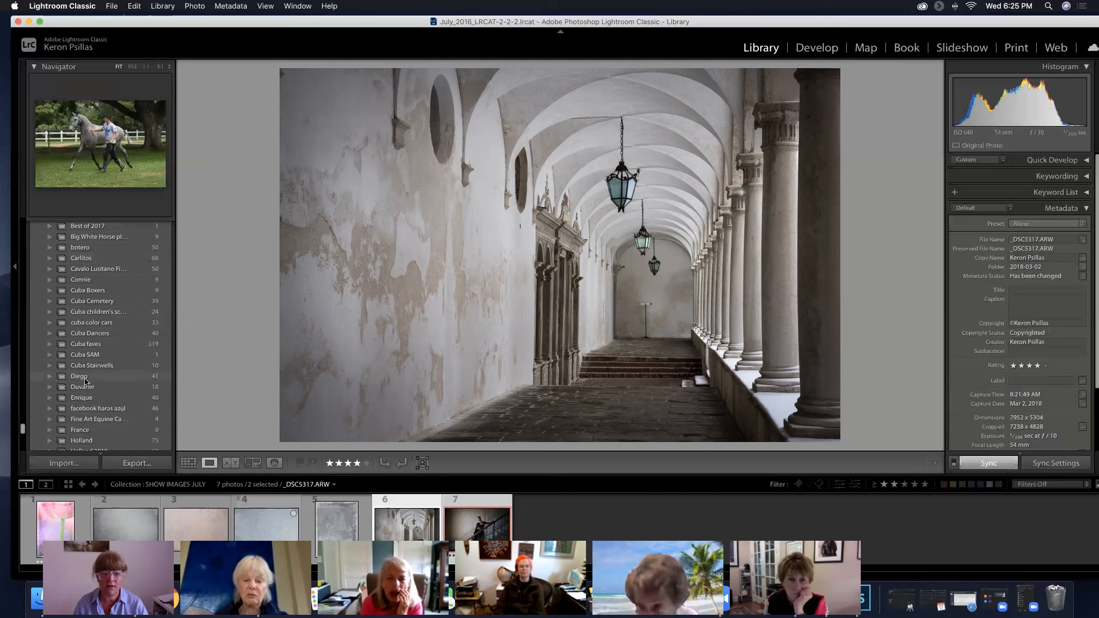
Add only the arcade photo to the VENICE LOGGIA collection and open that collection
{"action": "scroll", "coordinate": [85, 378], "scroll_direction": "down", "scroll_amount": 15}
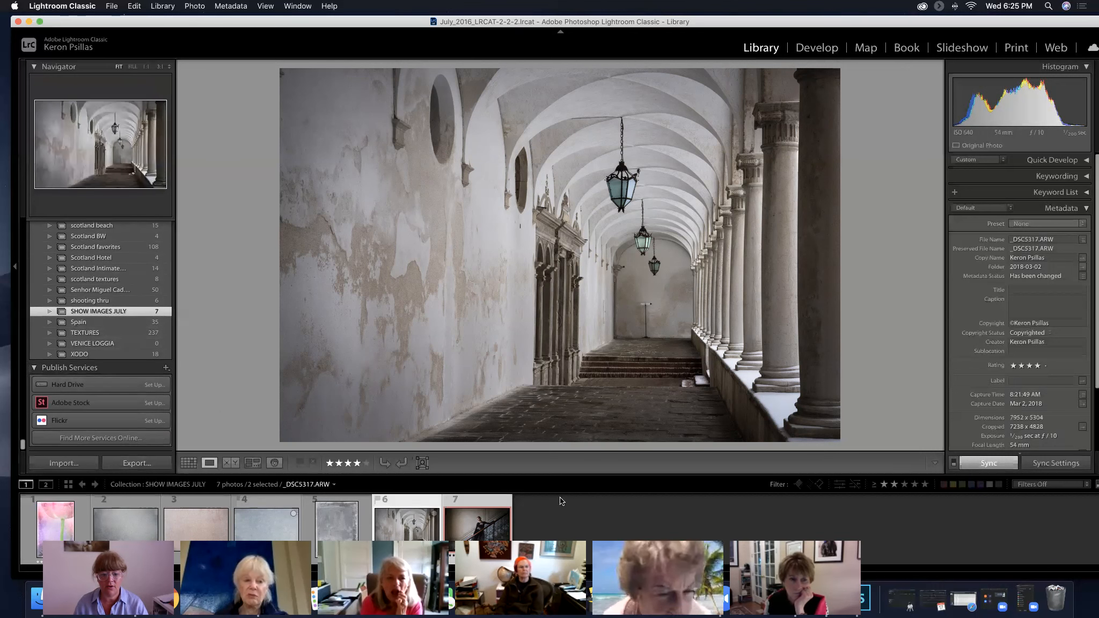
{"action": "left_click", "coordinate": [526, 522]}
{"action": "left_click", "coordinate": [412, 519]}
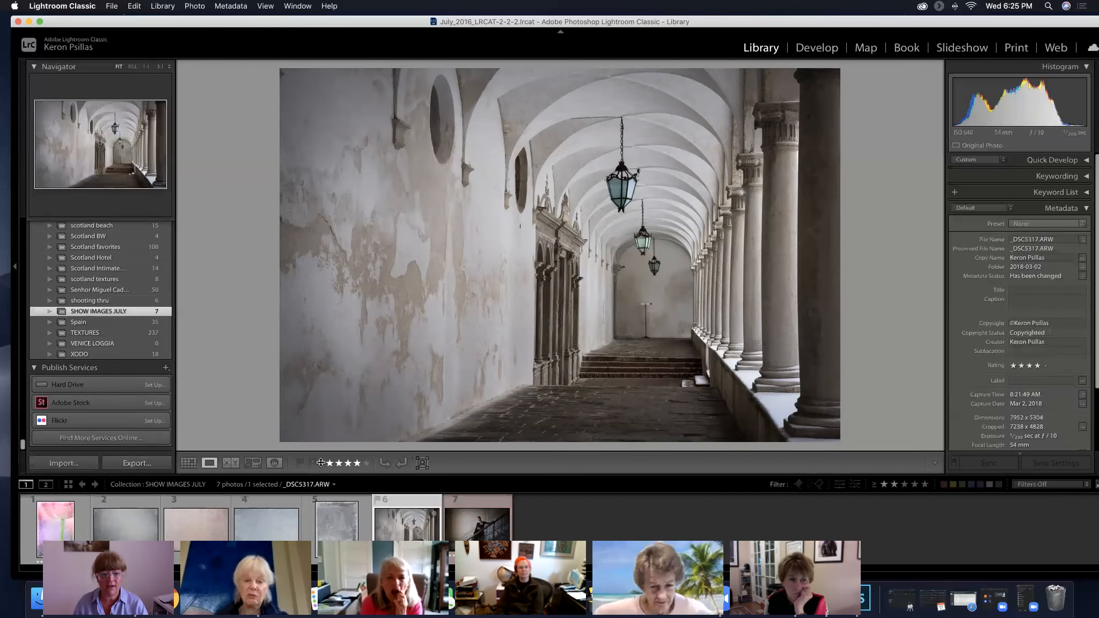
{"action": "left_click_drag", "start_coordinate": [321, 462], "coordinate": [123, 344]}
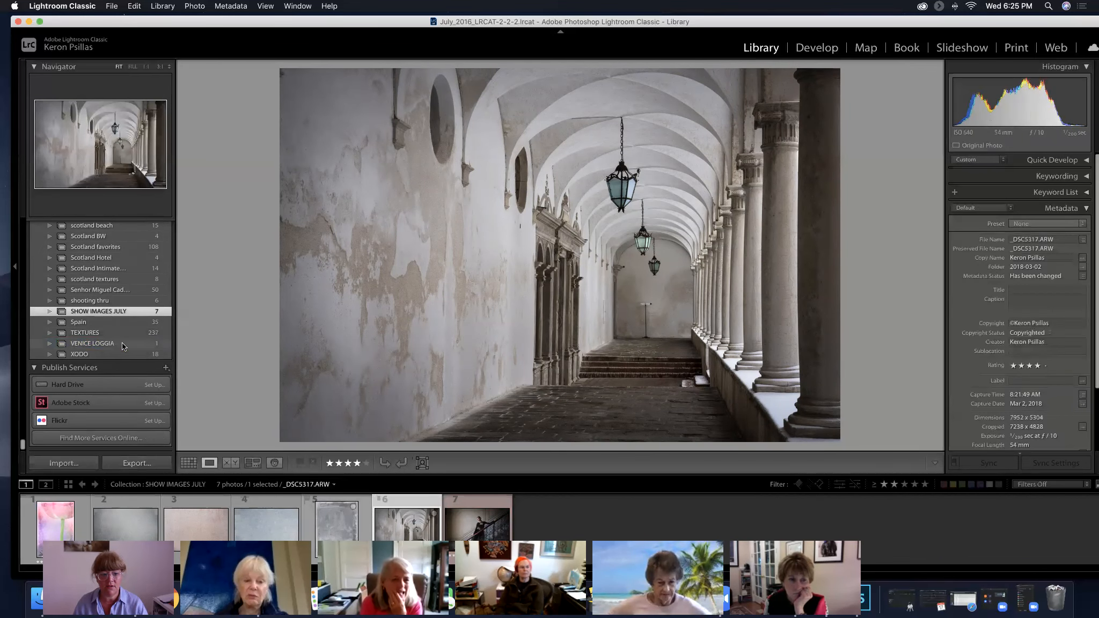
{"action": "left_click", "coordinate": [123, 344]}
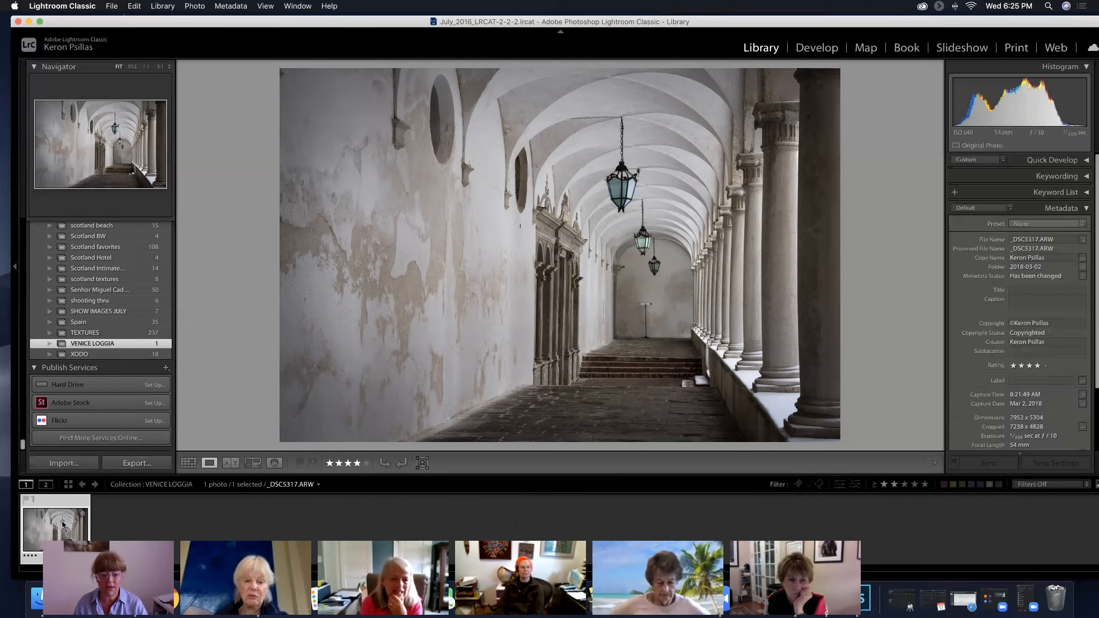
Shift the Lightroom window slightly and open the SHOW IMAGES JULY collection to show its photos
{"action": "double_click", "coordinate": [327, 17]}
{"action": "left_click_drag", "start_coordinate": [326, 18], "coordinate": [332, 17]}
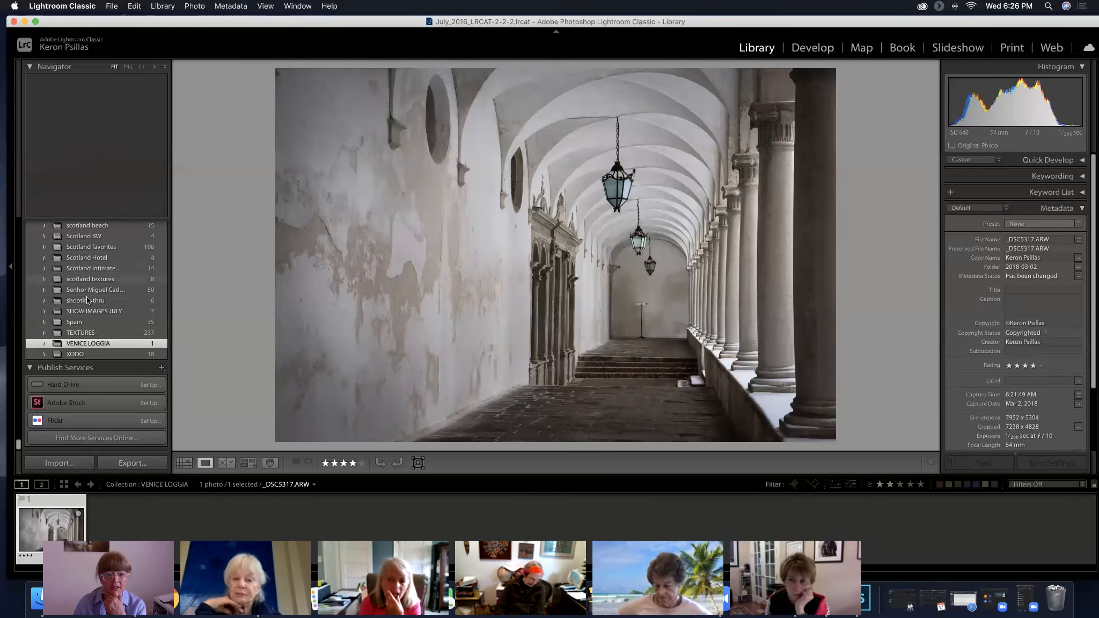
{"action": "left_click", "coordinate": [102, 313]}
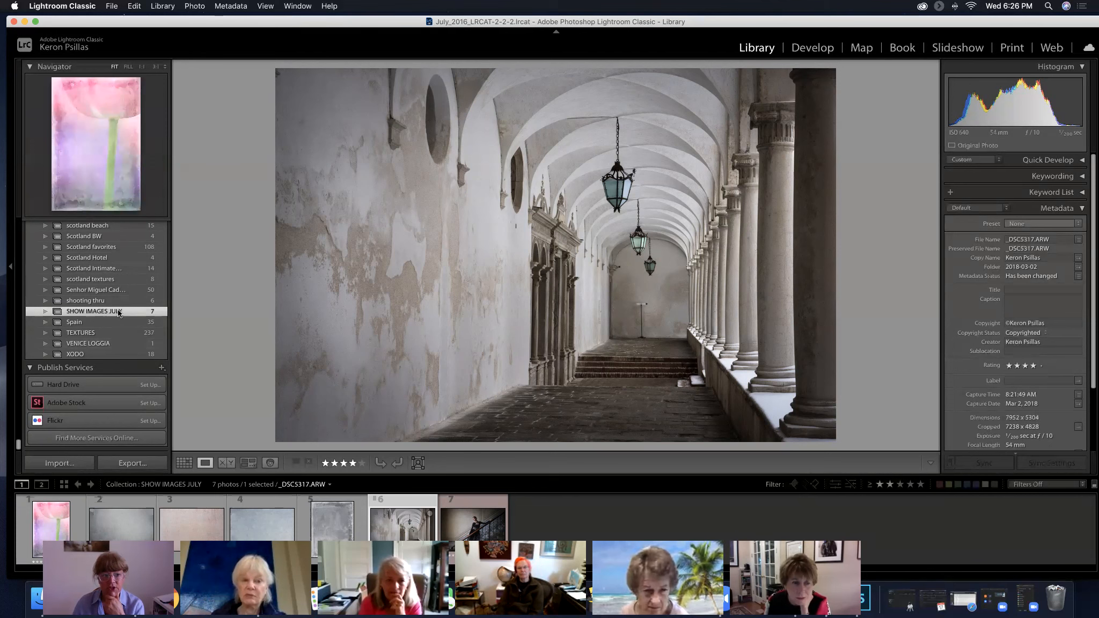
Open the A a texture group collection and display the texture-blended arcade image
{"action": "scroll", "coordinate": [119, 313], "scroll_direction": "up", "scroll_amount": 15}
{"action": "scroll", "coordinate": [117, 309], "scroll_direction": "up", "scroll_amount": 15}
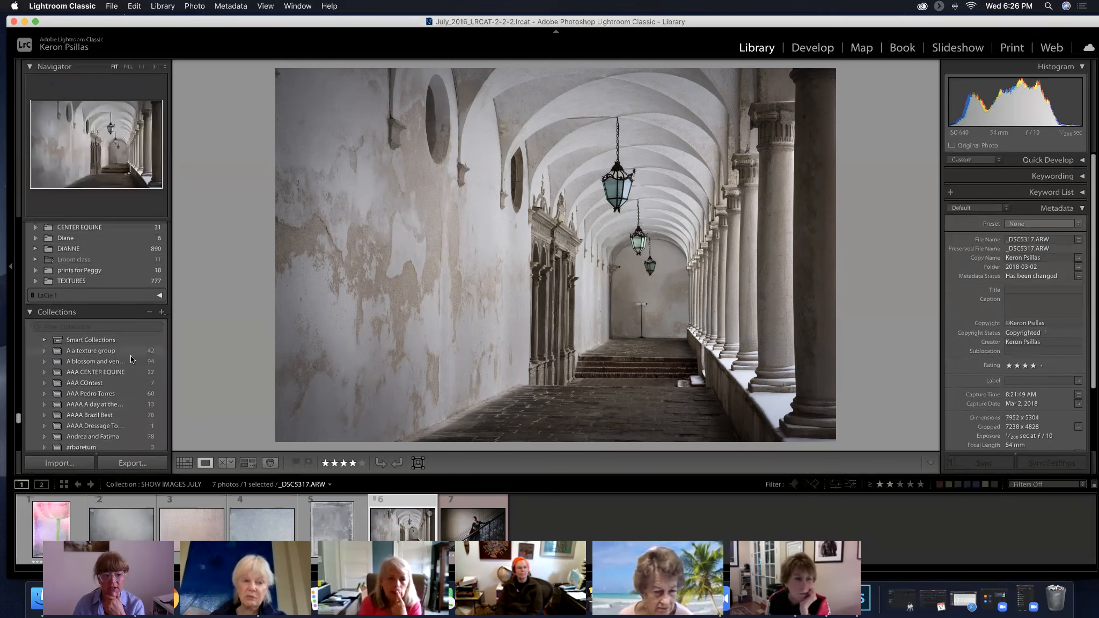
{"action": "left_click", "coordinate": [101, 350]}
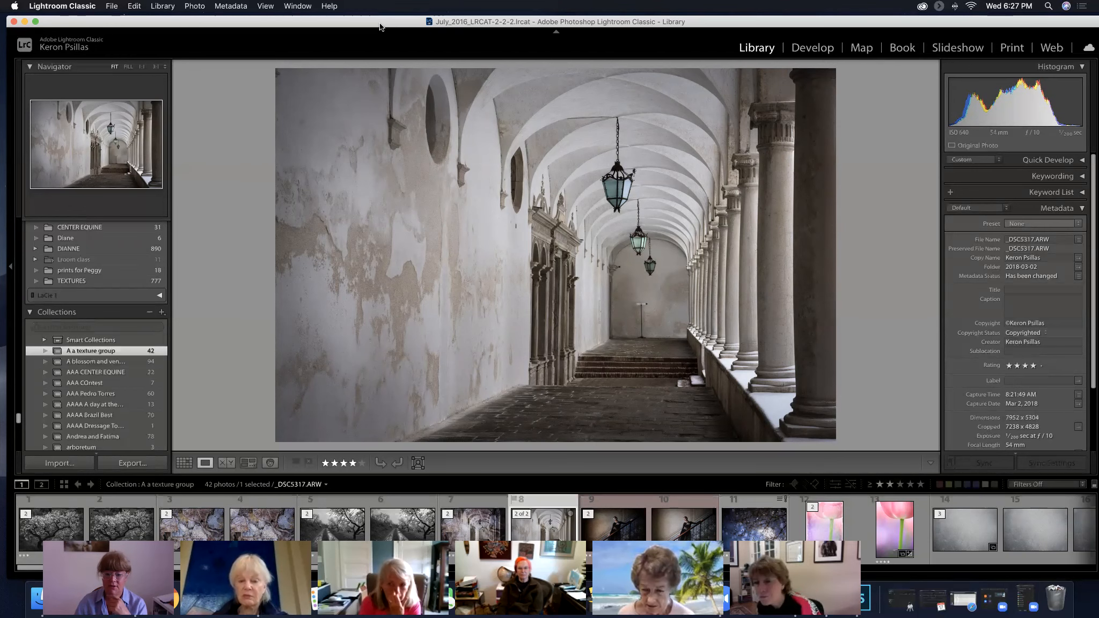
{"action": "left_click", "coordinate": [480, 525]}
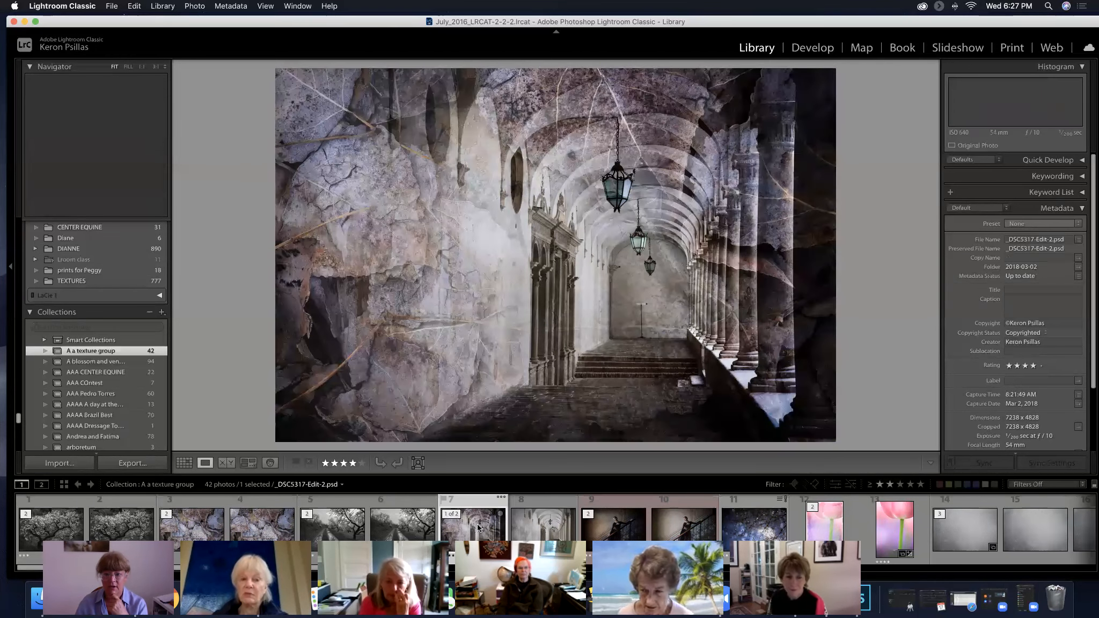
Add the texture-blended arcade image to both the SHOW IMAGES JULY and VENICE LOGGIA collections
{"action": "scroll", "coordinate": [104, 383], "scroll_direction": "down", "scroll_amount": 5}
{"action": "scroll", "coordinate": [104, 382], "scroll_direction": "down", "scroll_amount": 10}
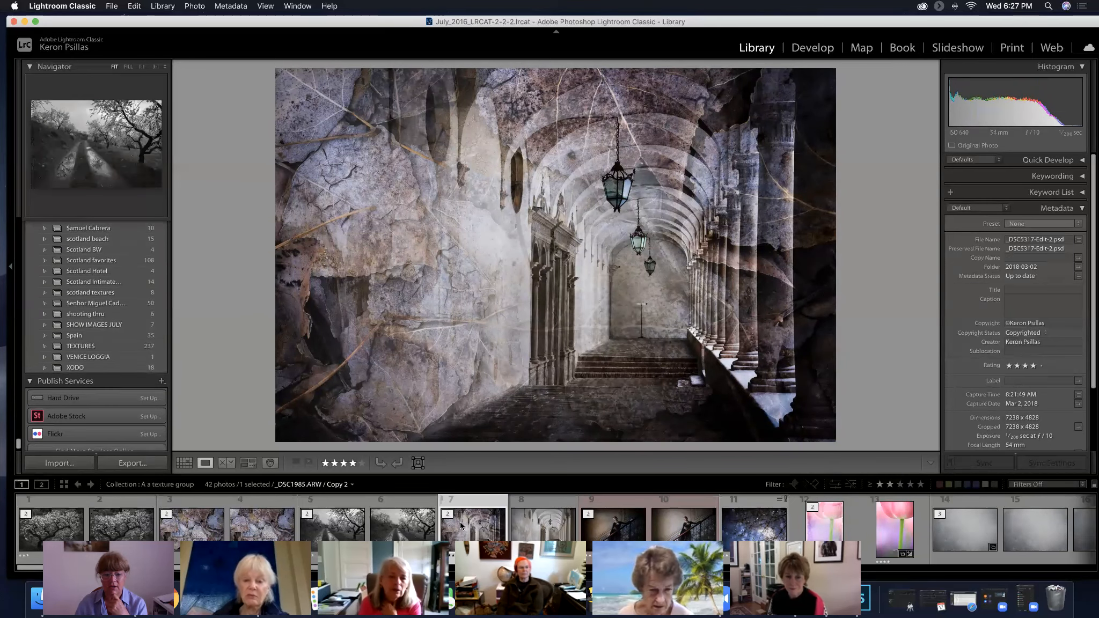
{"action": "left_click_drag", "start_coordinate": [461, 526], "coordinate": [99, 325]}
{"action": "left_click_drag", "start_coordinate": [473, 528], "coordinate": [129, 359]}
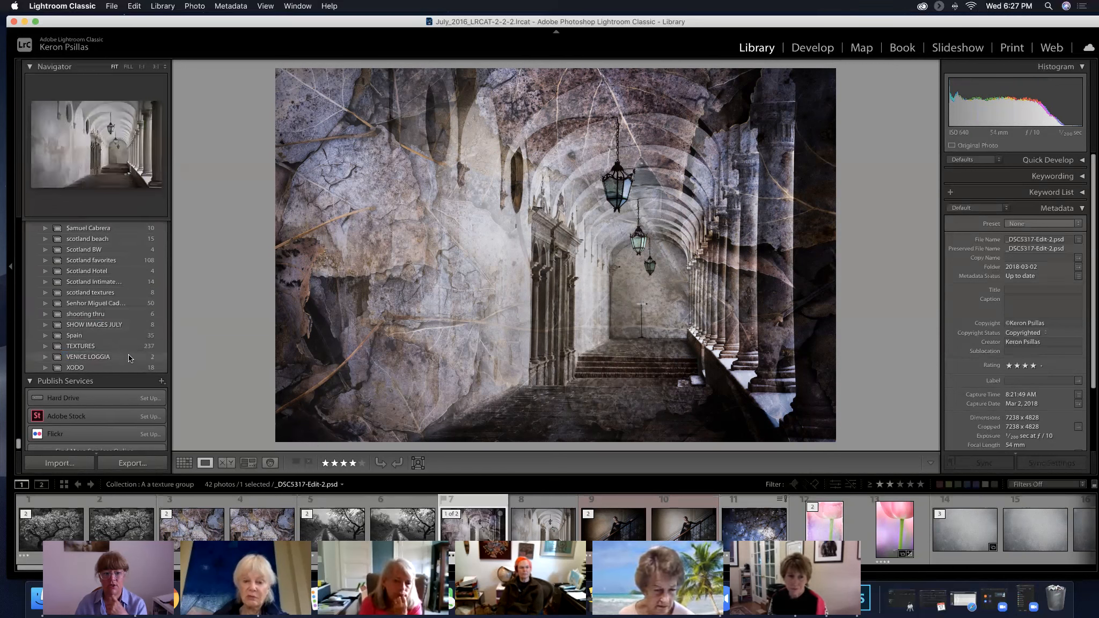
Check the contents of the VENICE LOGGIA and SHOW IMAGES JULY collections, and reopen the A a texture group collection
{"action": "left_click", "coordinate": [129, 357]}
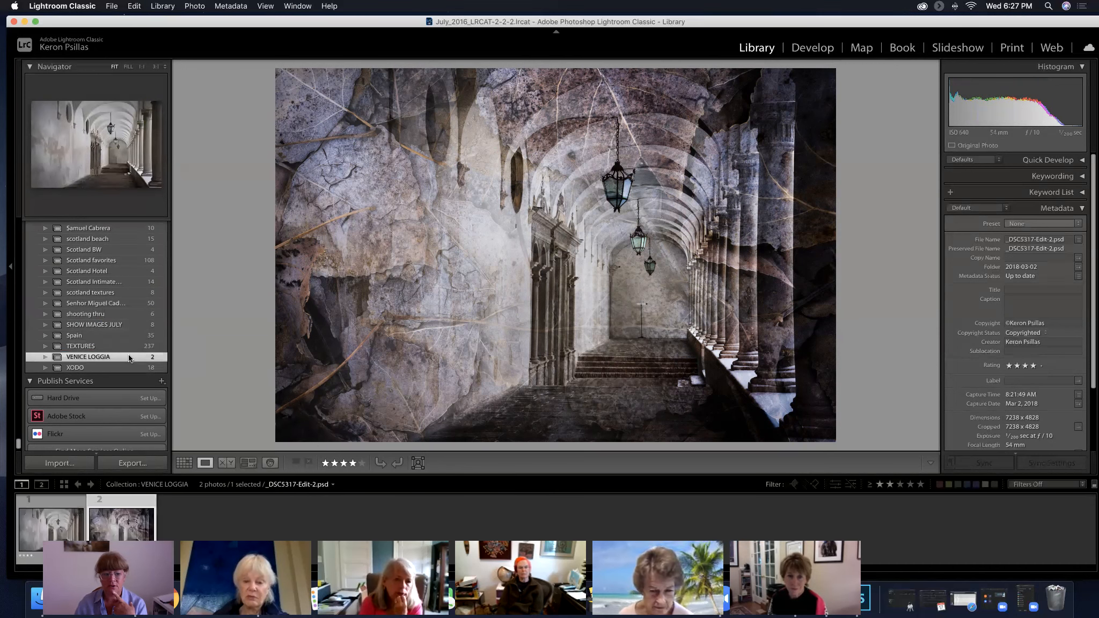
{"action": "left_click", "coordinate": [115, 325]}
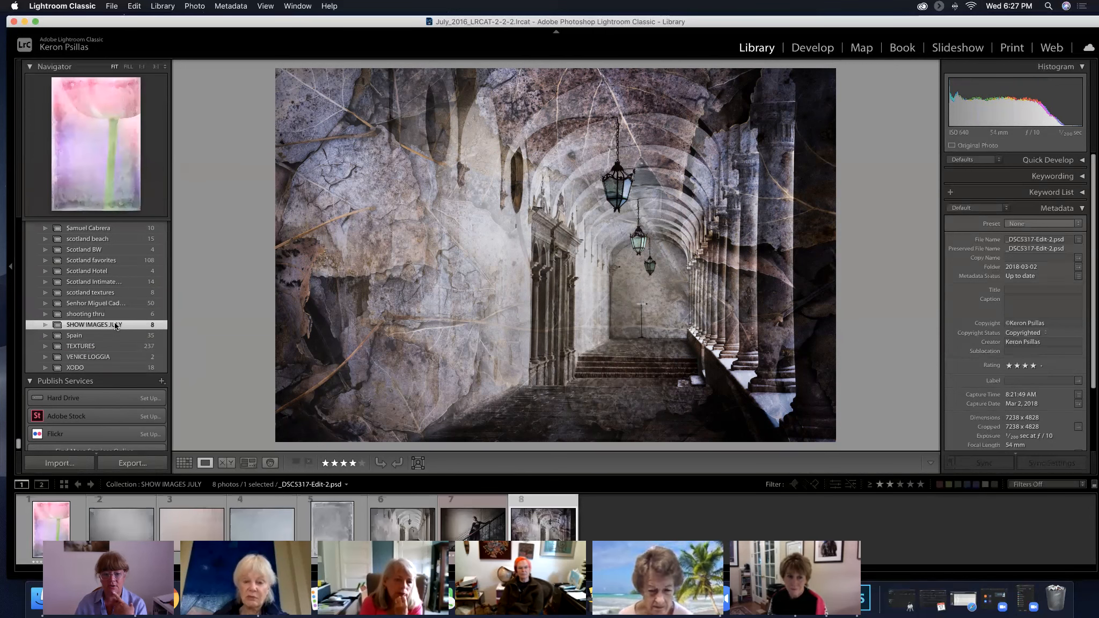
{"action": "scroll", "coordinate": [115, 325], "scroll_direction": "up", "scroll_amount": 10}
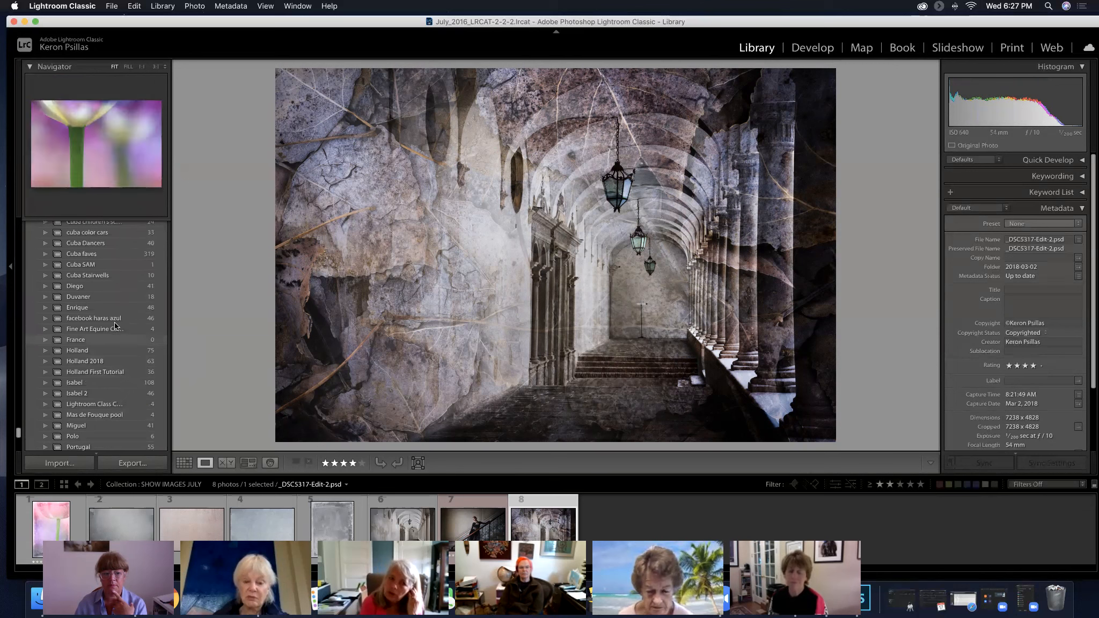
{"action": "scroll", "coordinate": [114, 325], "scroll_direction": "up", "scroll_amount": 3}
{"action": "scroll", "coordinate": [114, 322], "scroll_direction": "down", "scroll_amount": 5}
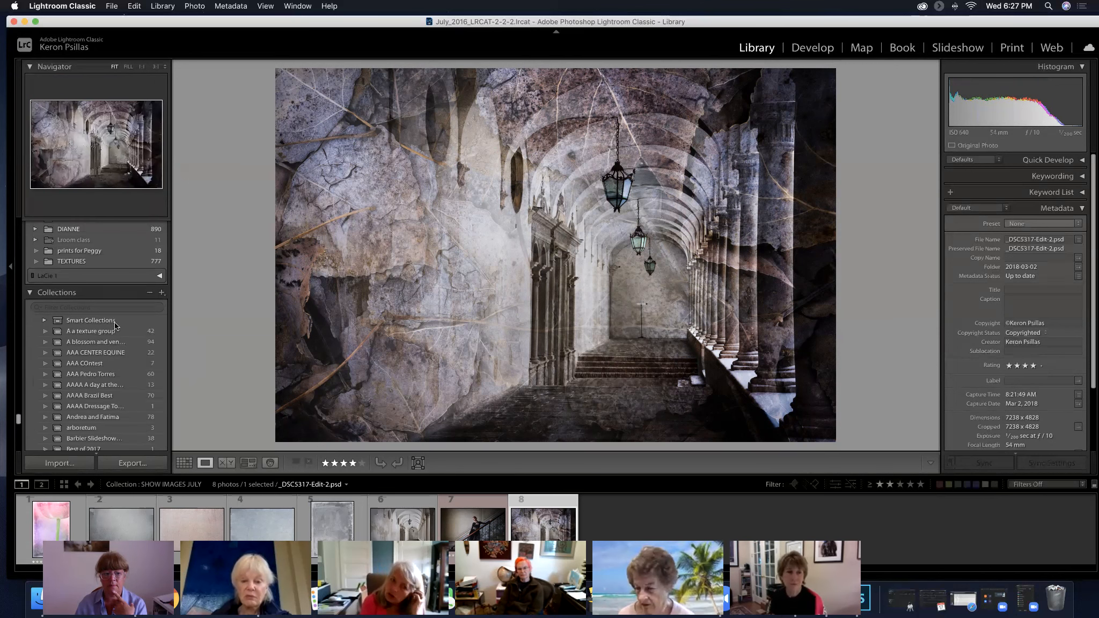
{"action": "left_click", "coordinate": [105, 329]}
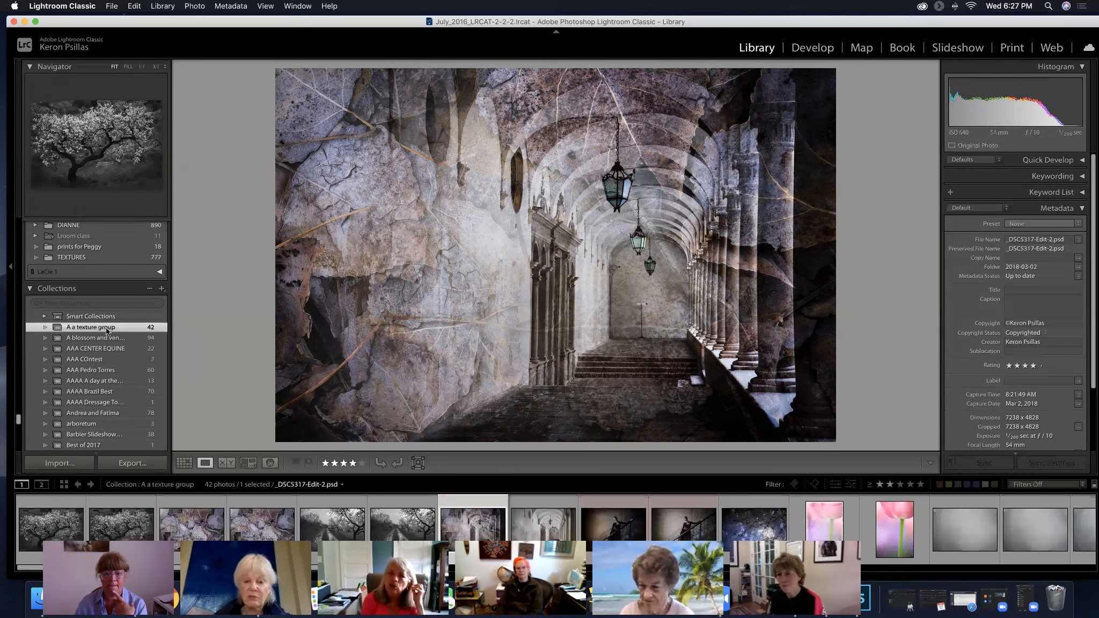